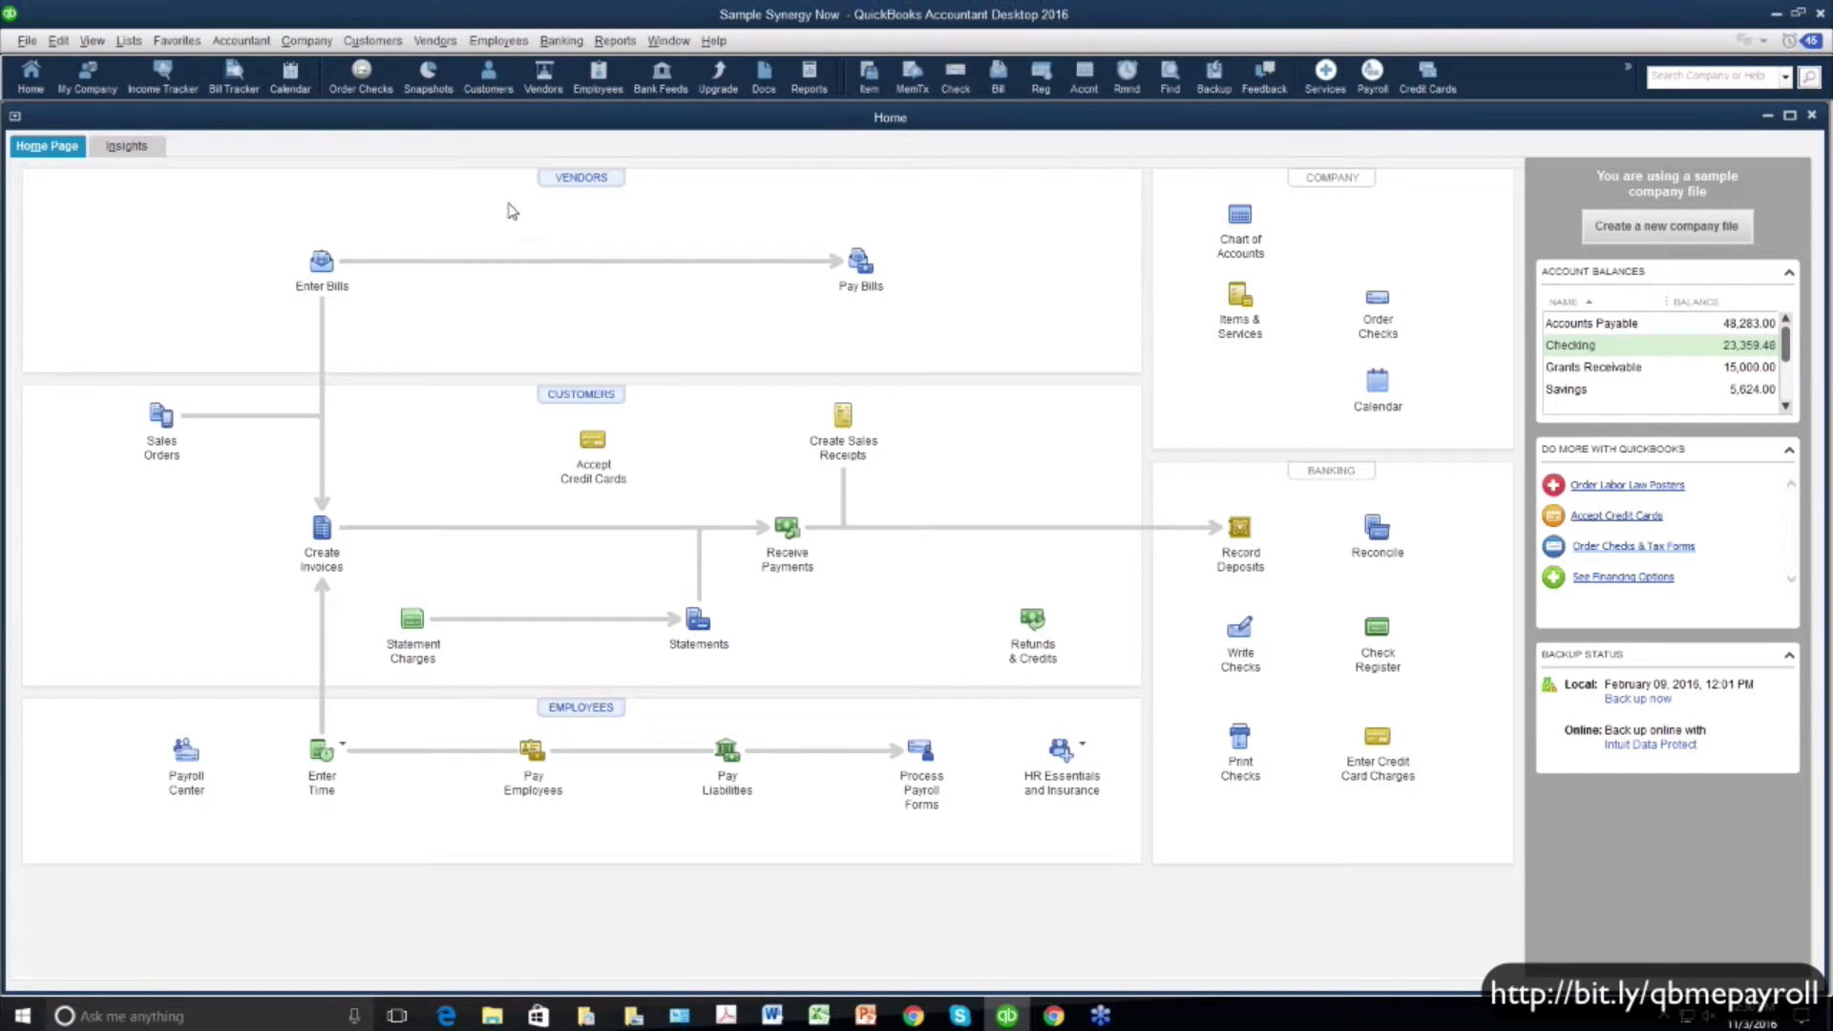
Open Payroll Setup and go to the Payroll Summary under Year-to-Date Payrolls
click(500, 41)
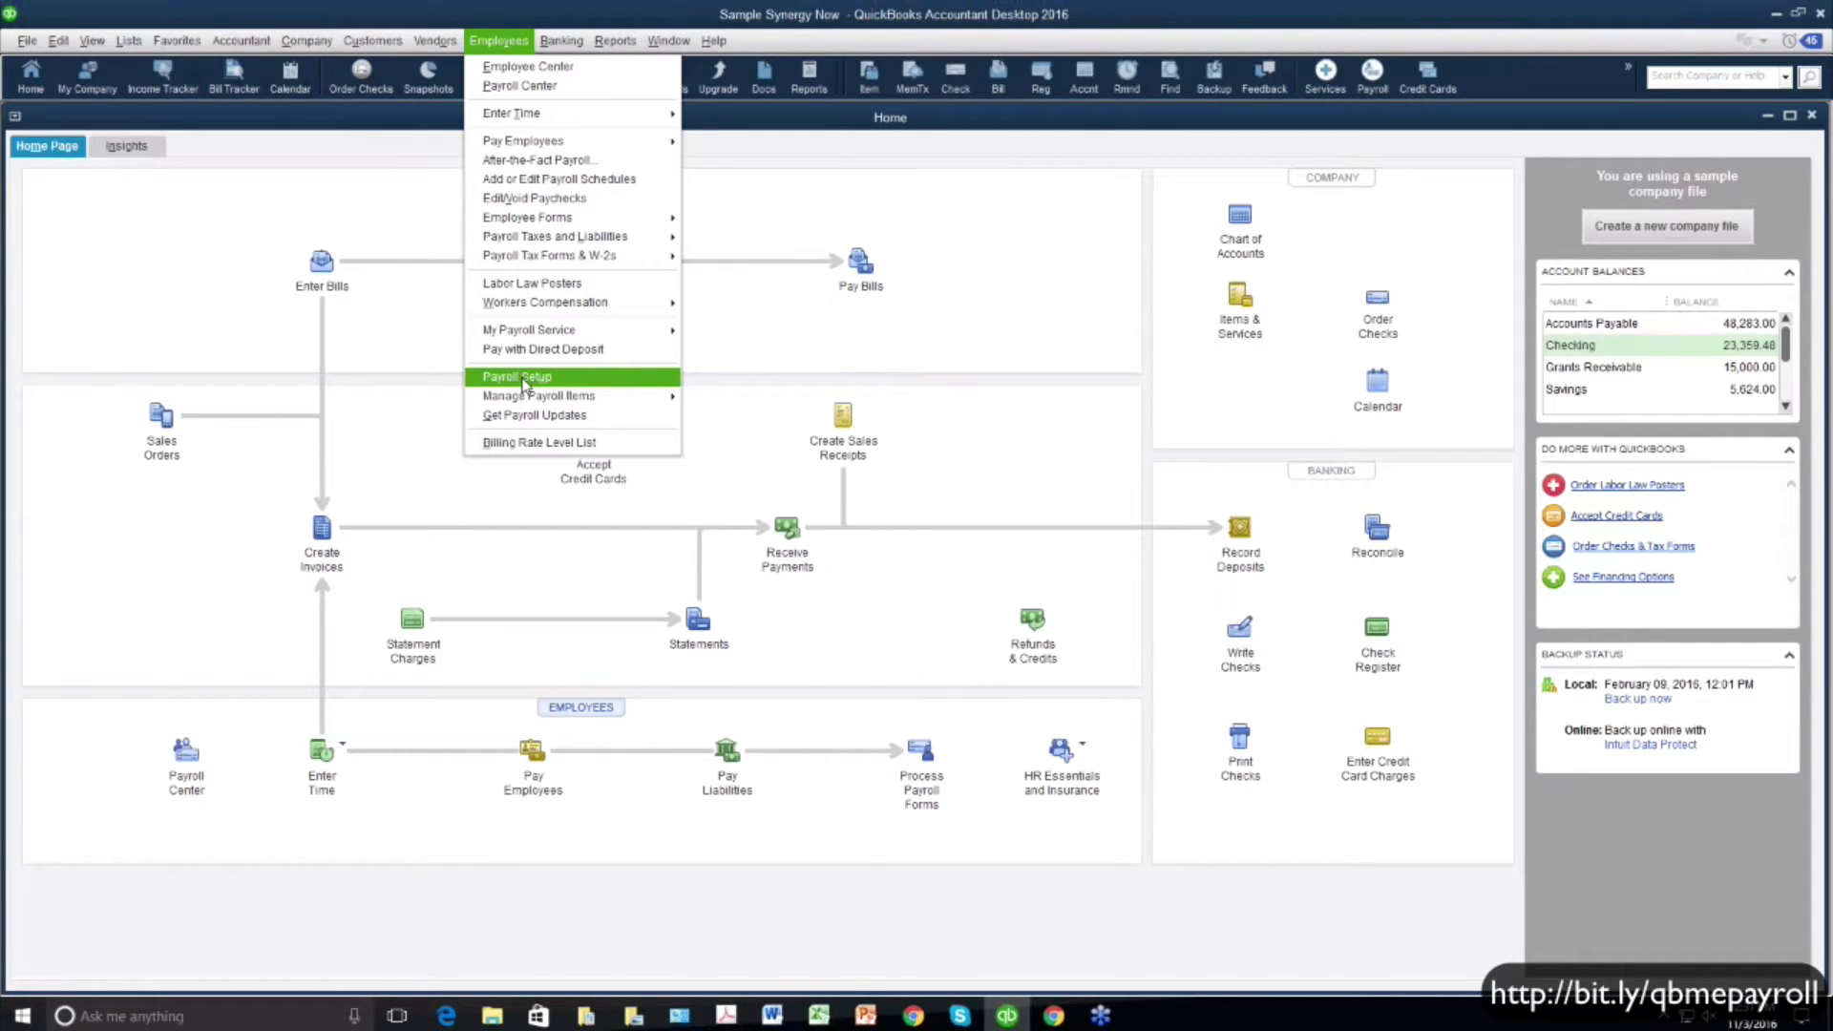
click(523, 380)
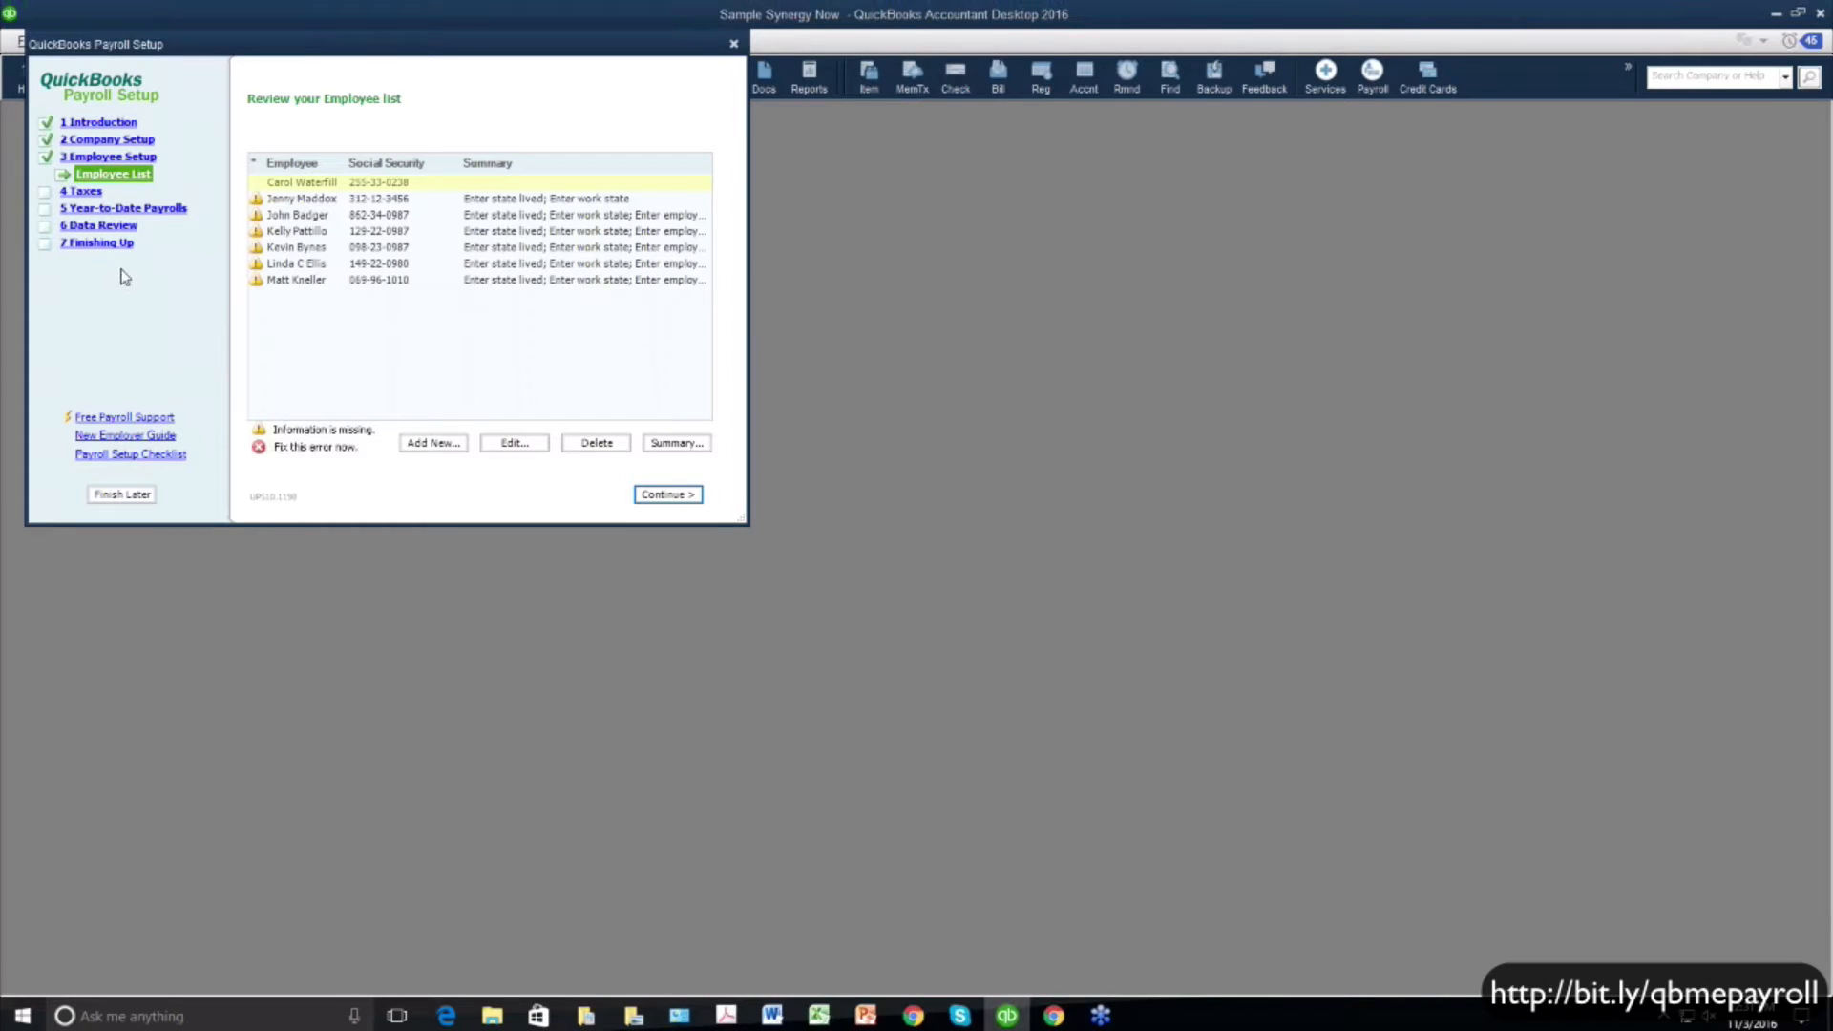
click(88, 212)
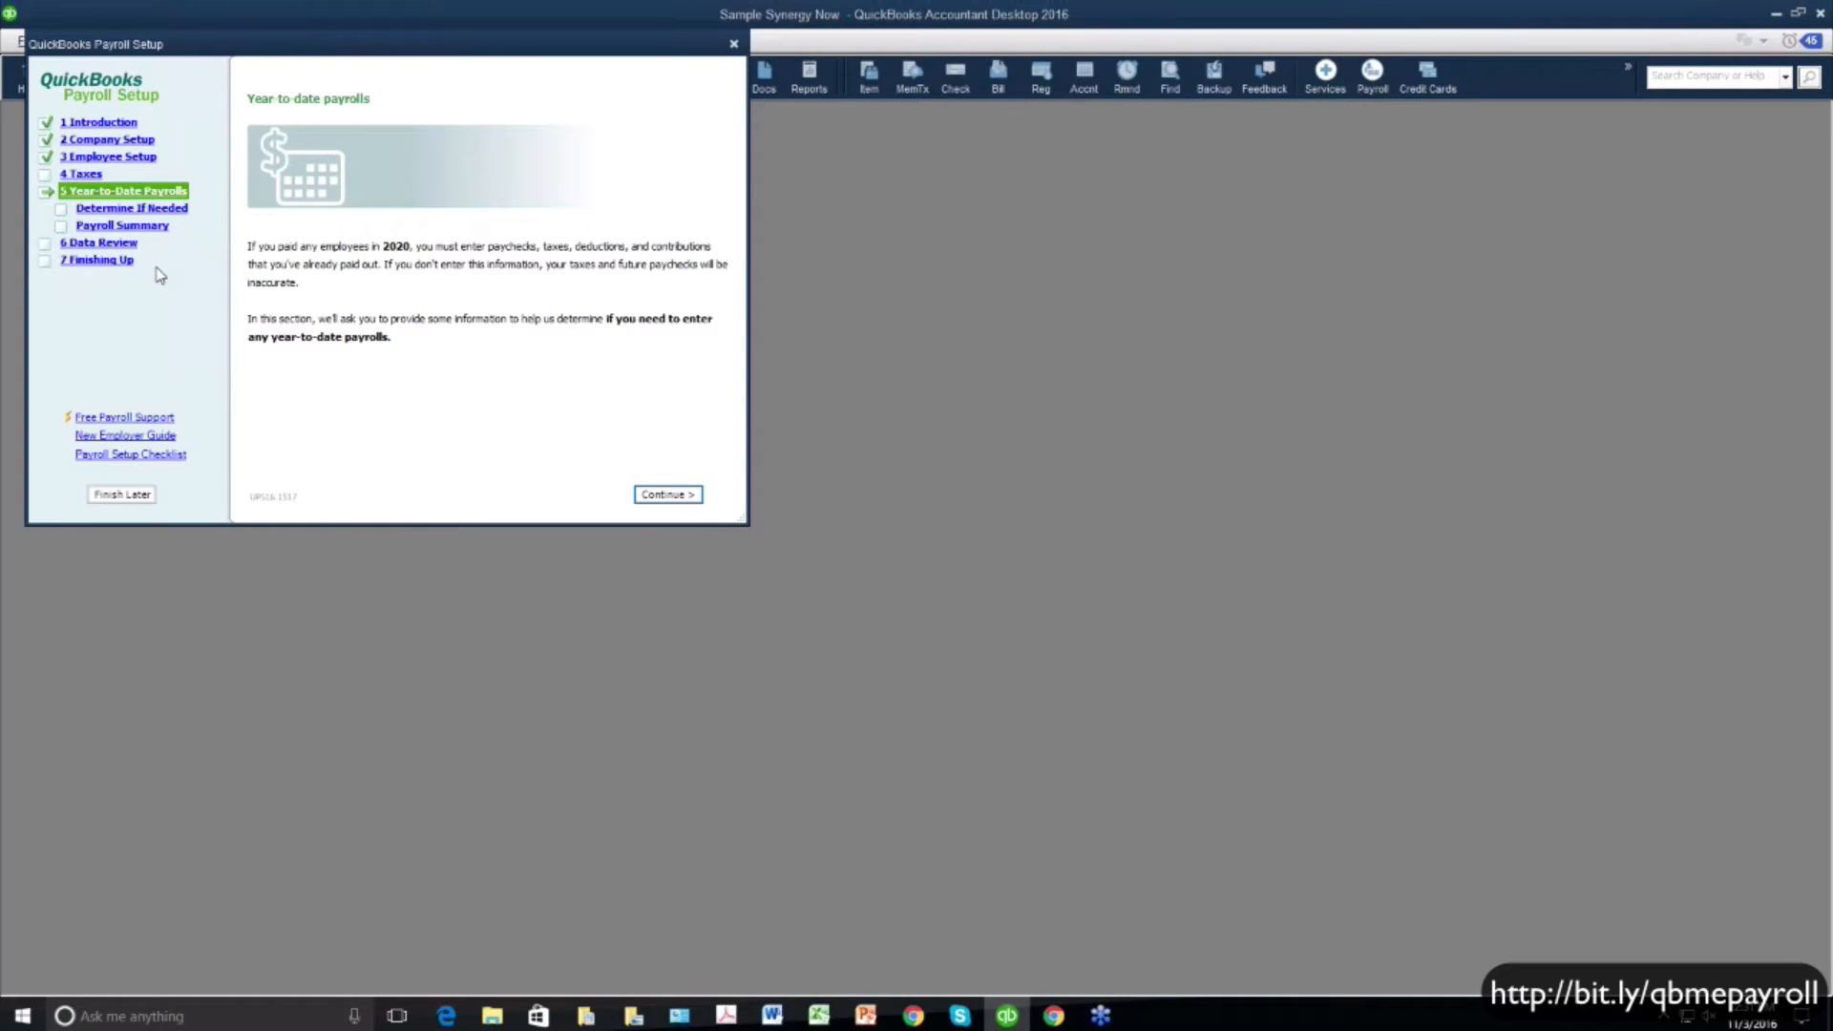
click(125, 226)
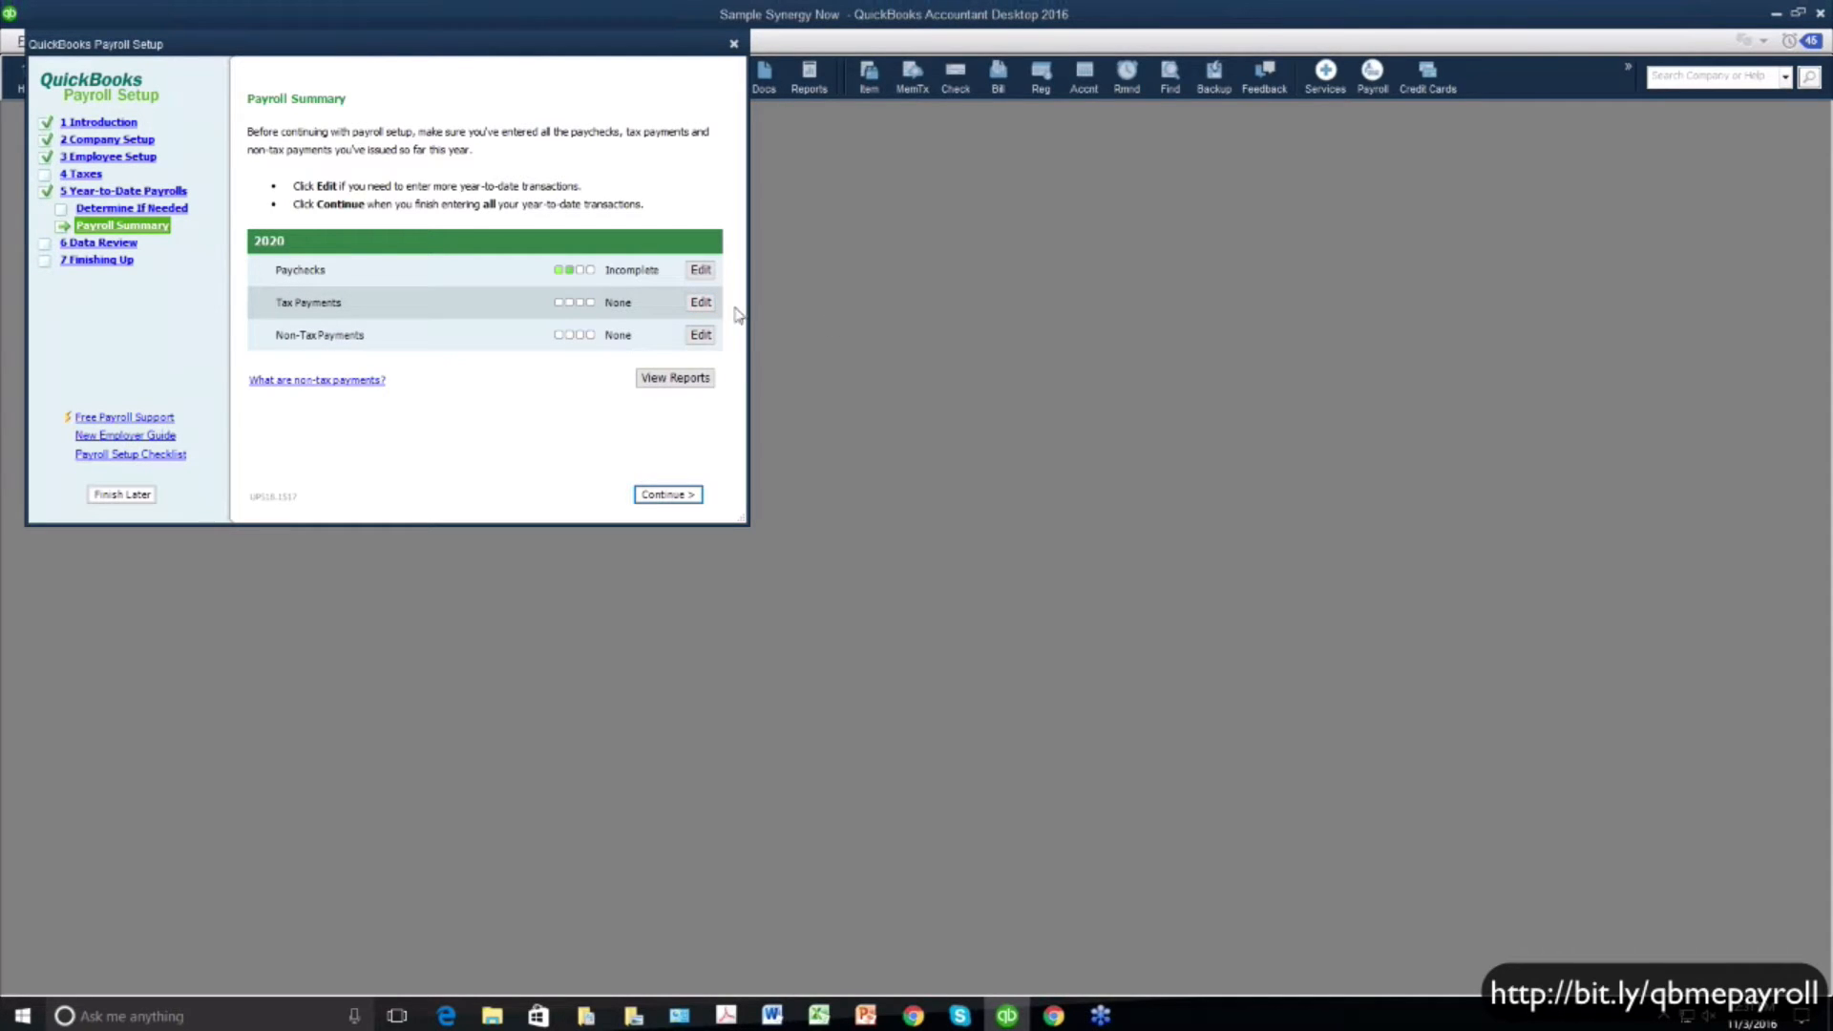
Open year-to-date paycheck entry for the first listed employee, collapse January, expand March, and finish entering paychecks
click(701, 271)
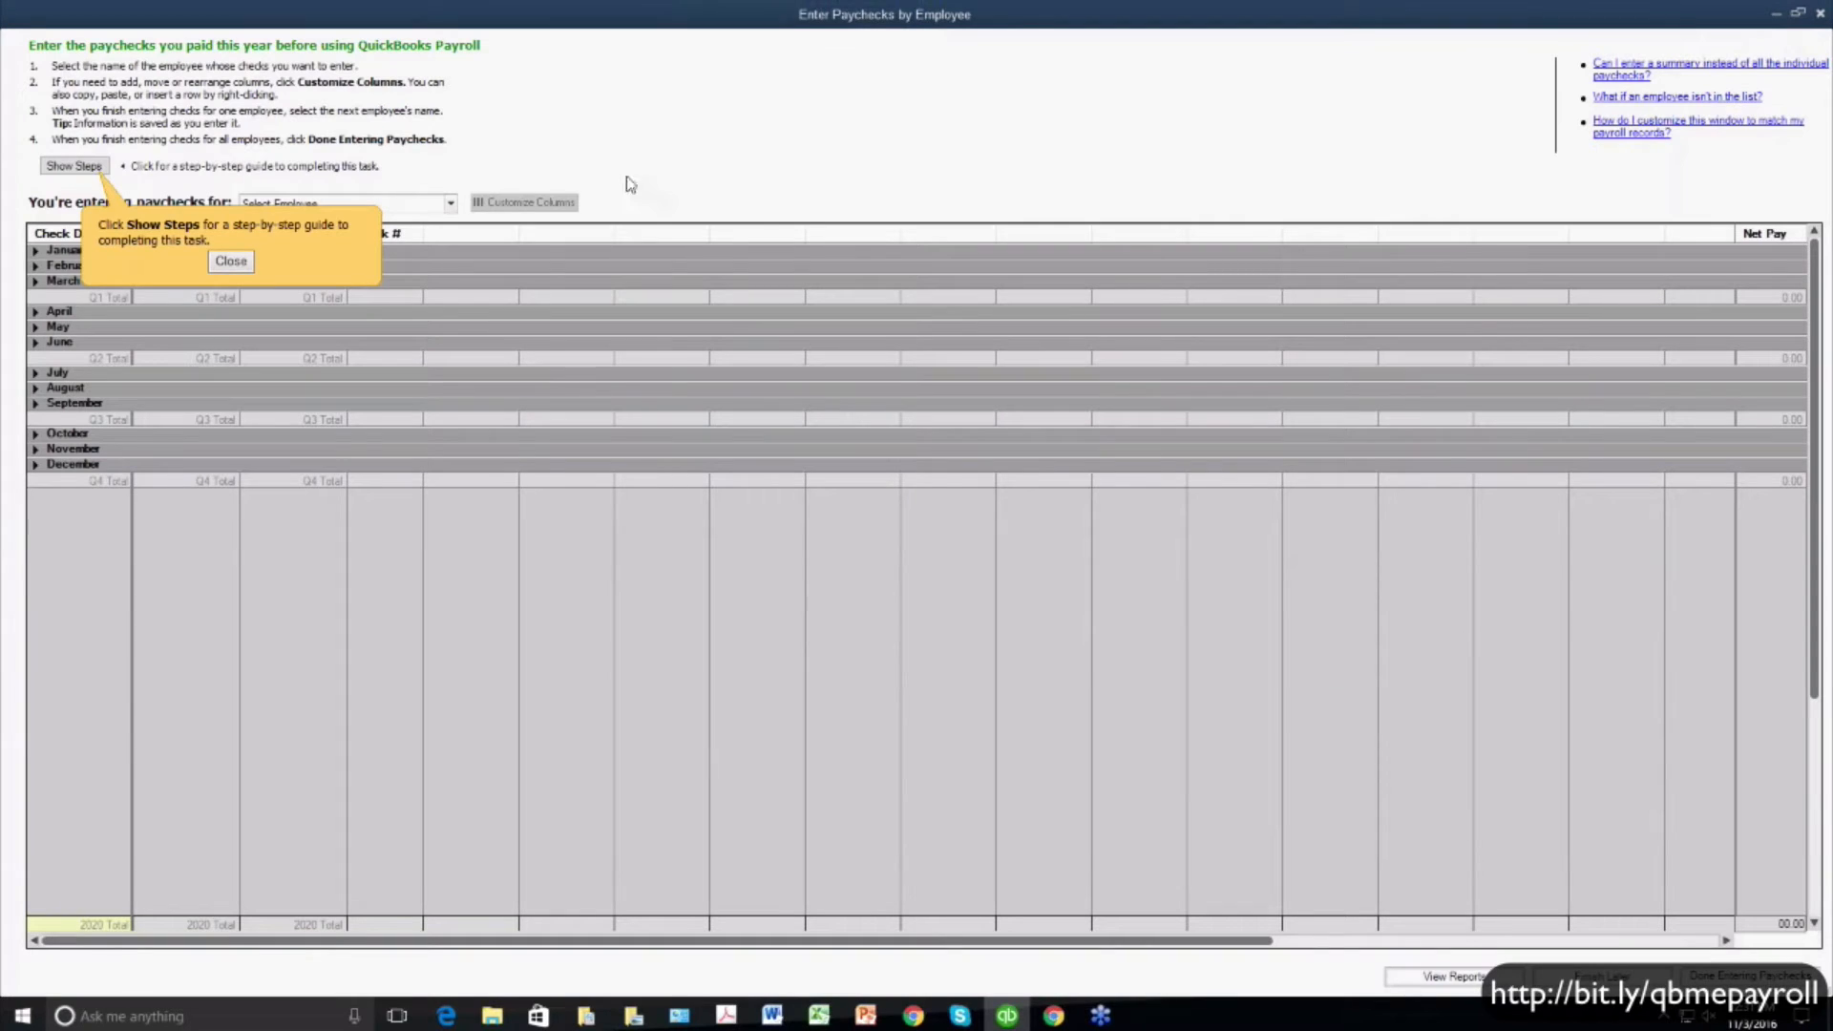
click(232, 262)
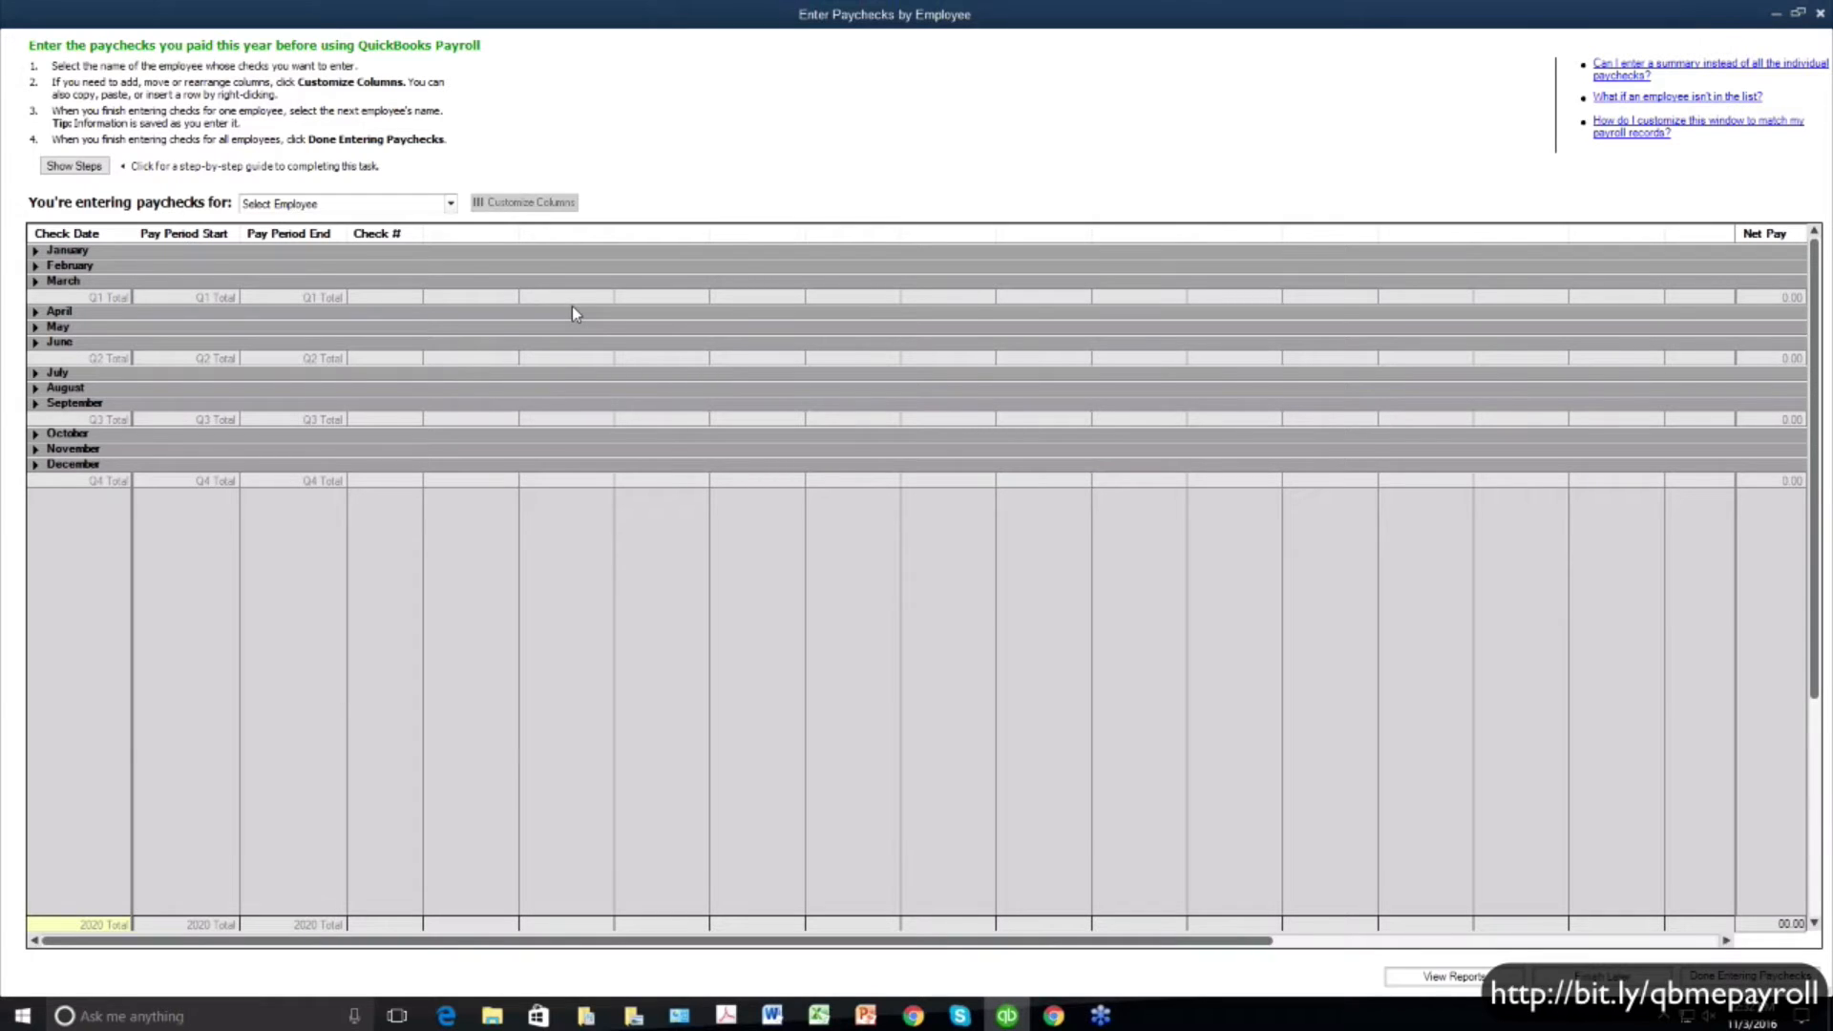
click(450, 204)
click(358, 235)
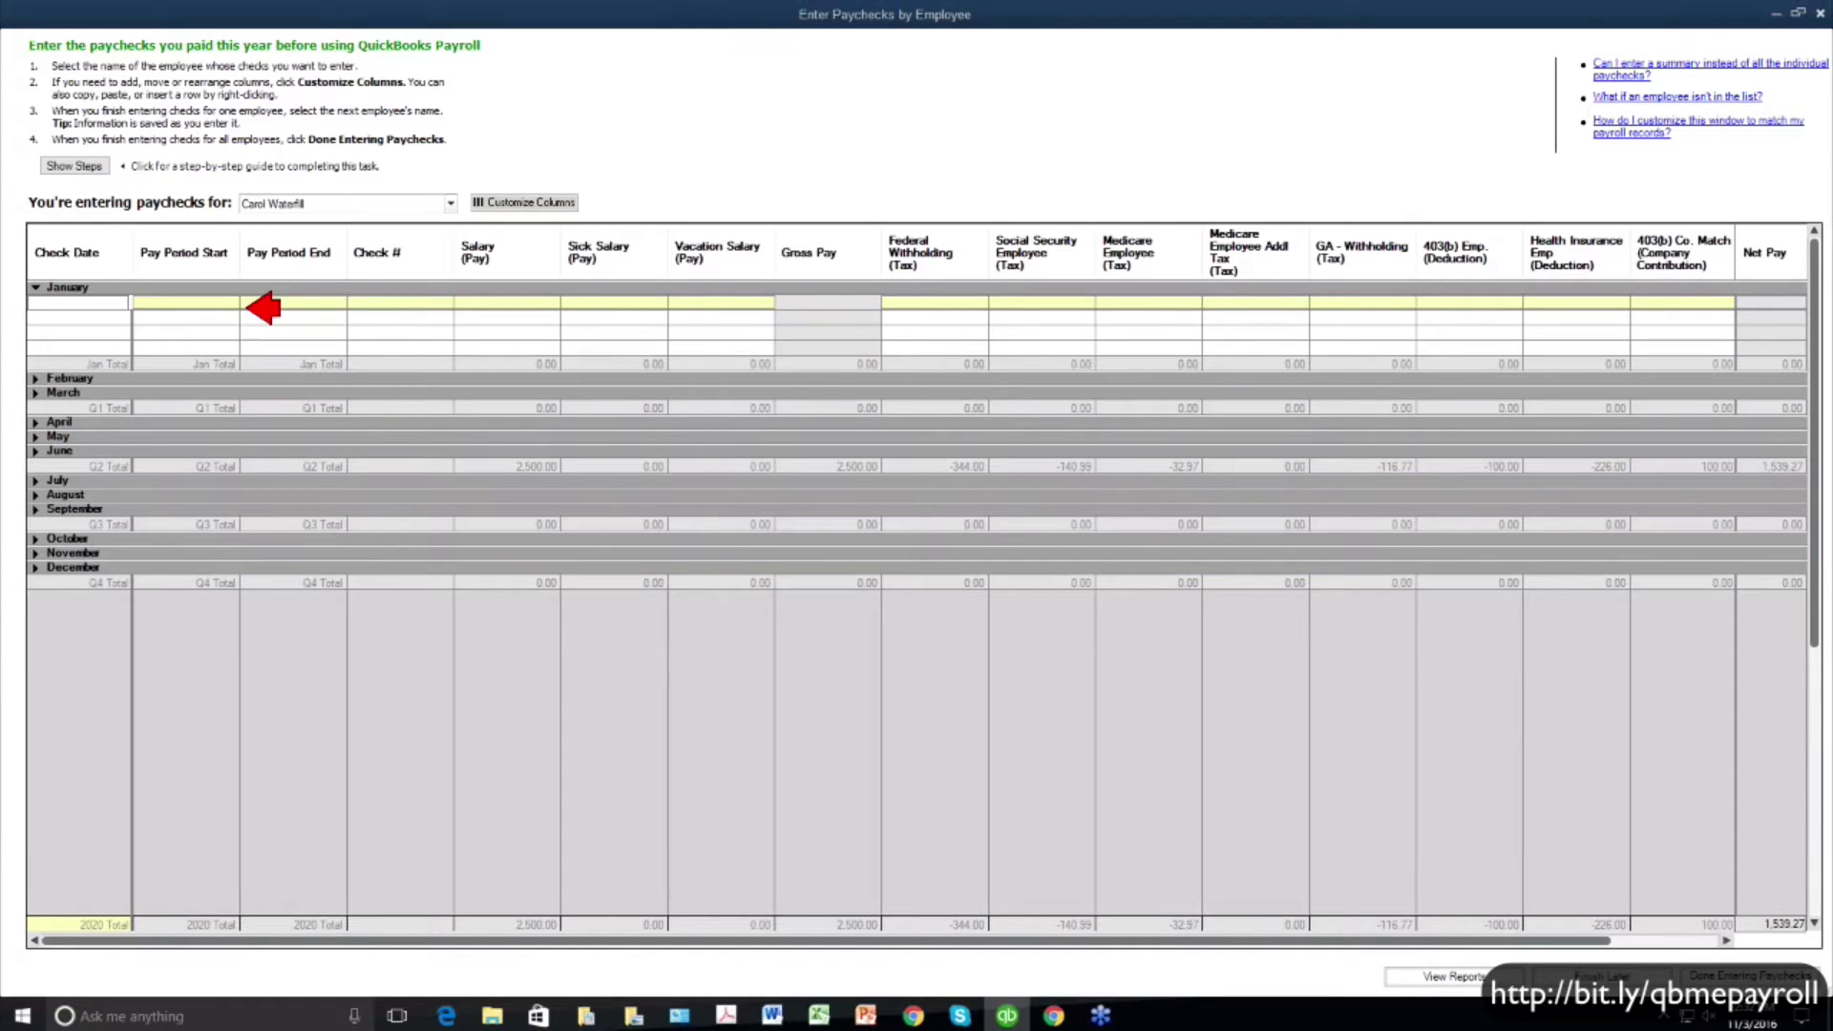
click(34, 288)
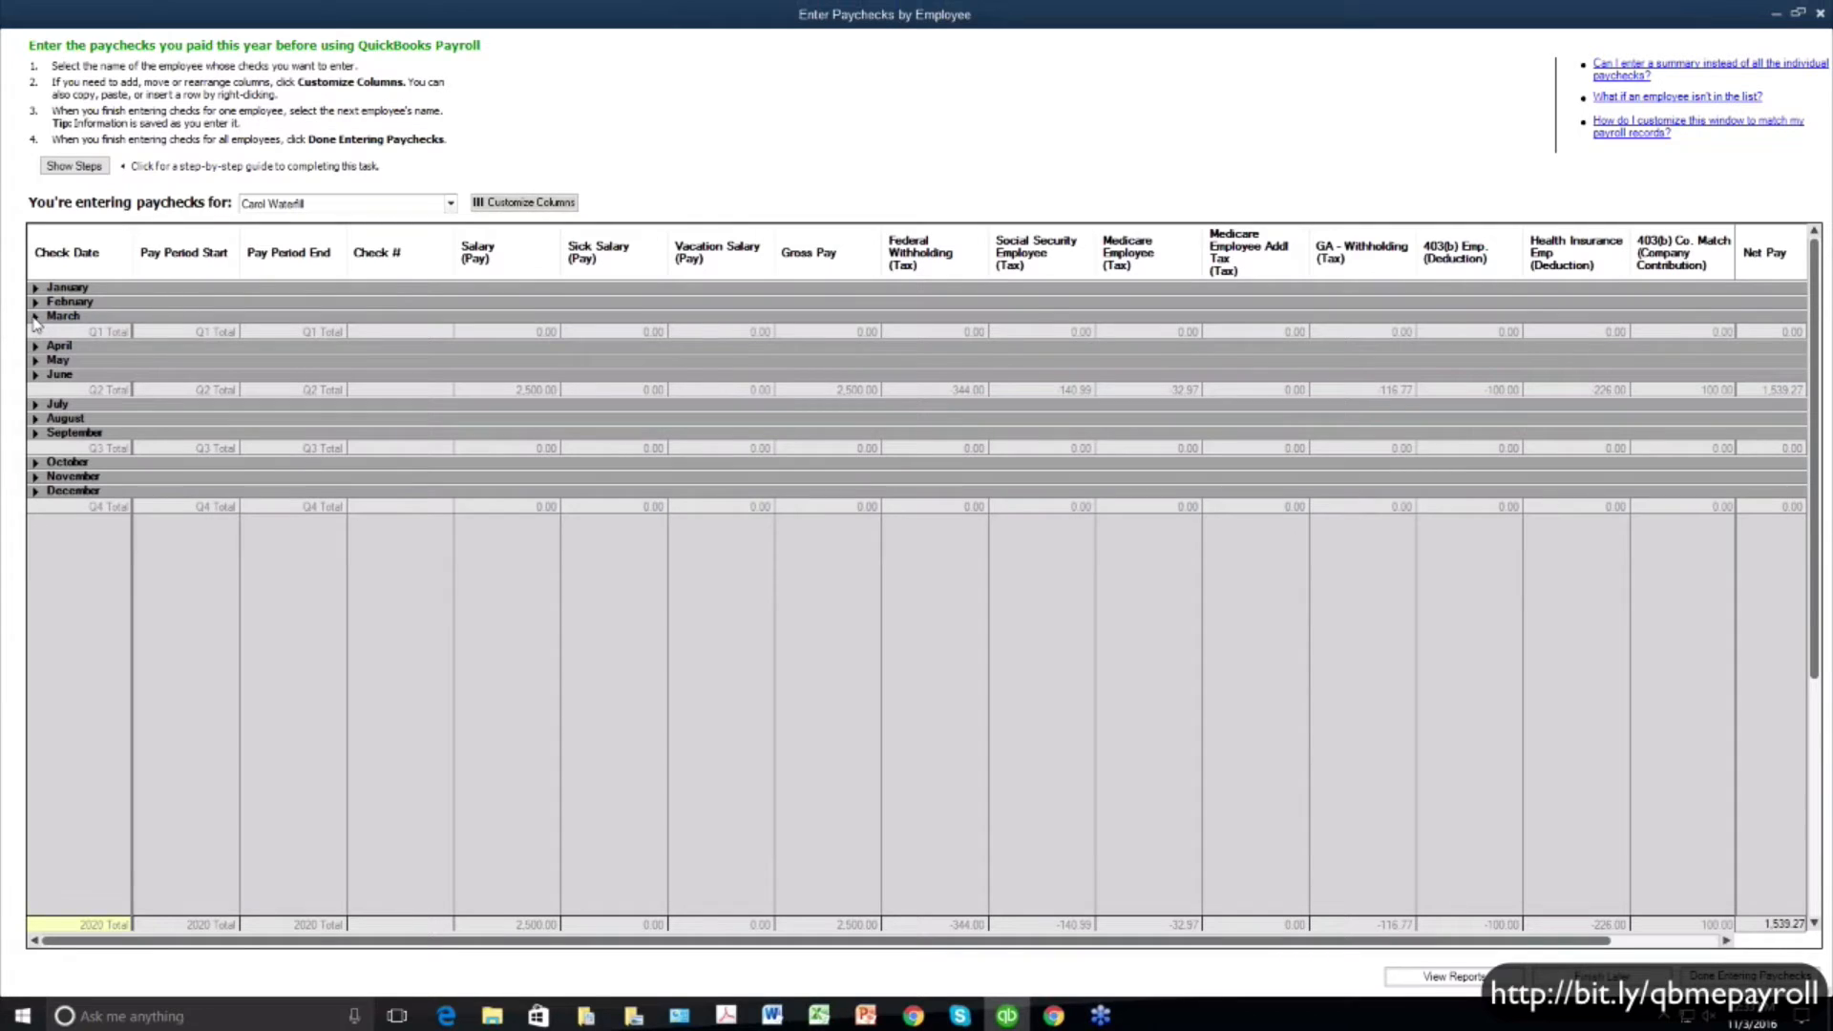
click(36, 317)
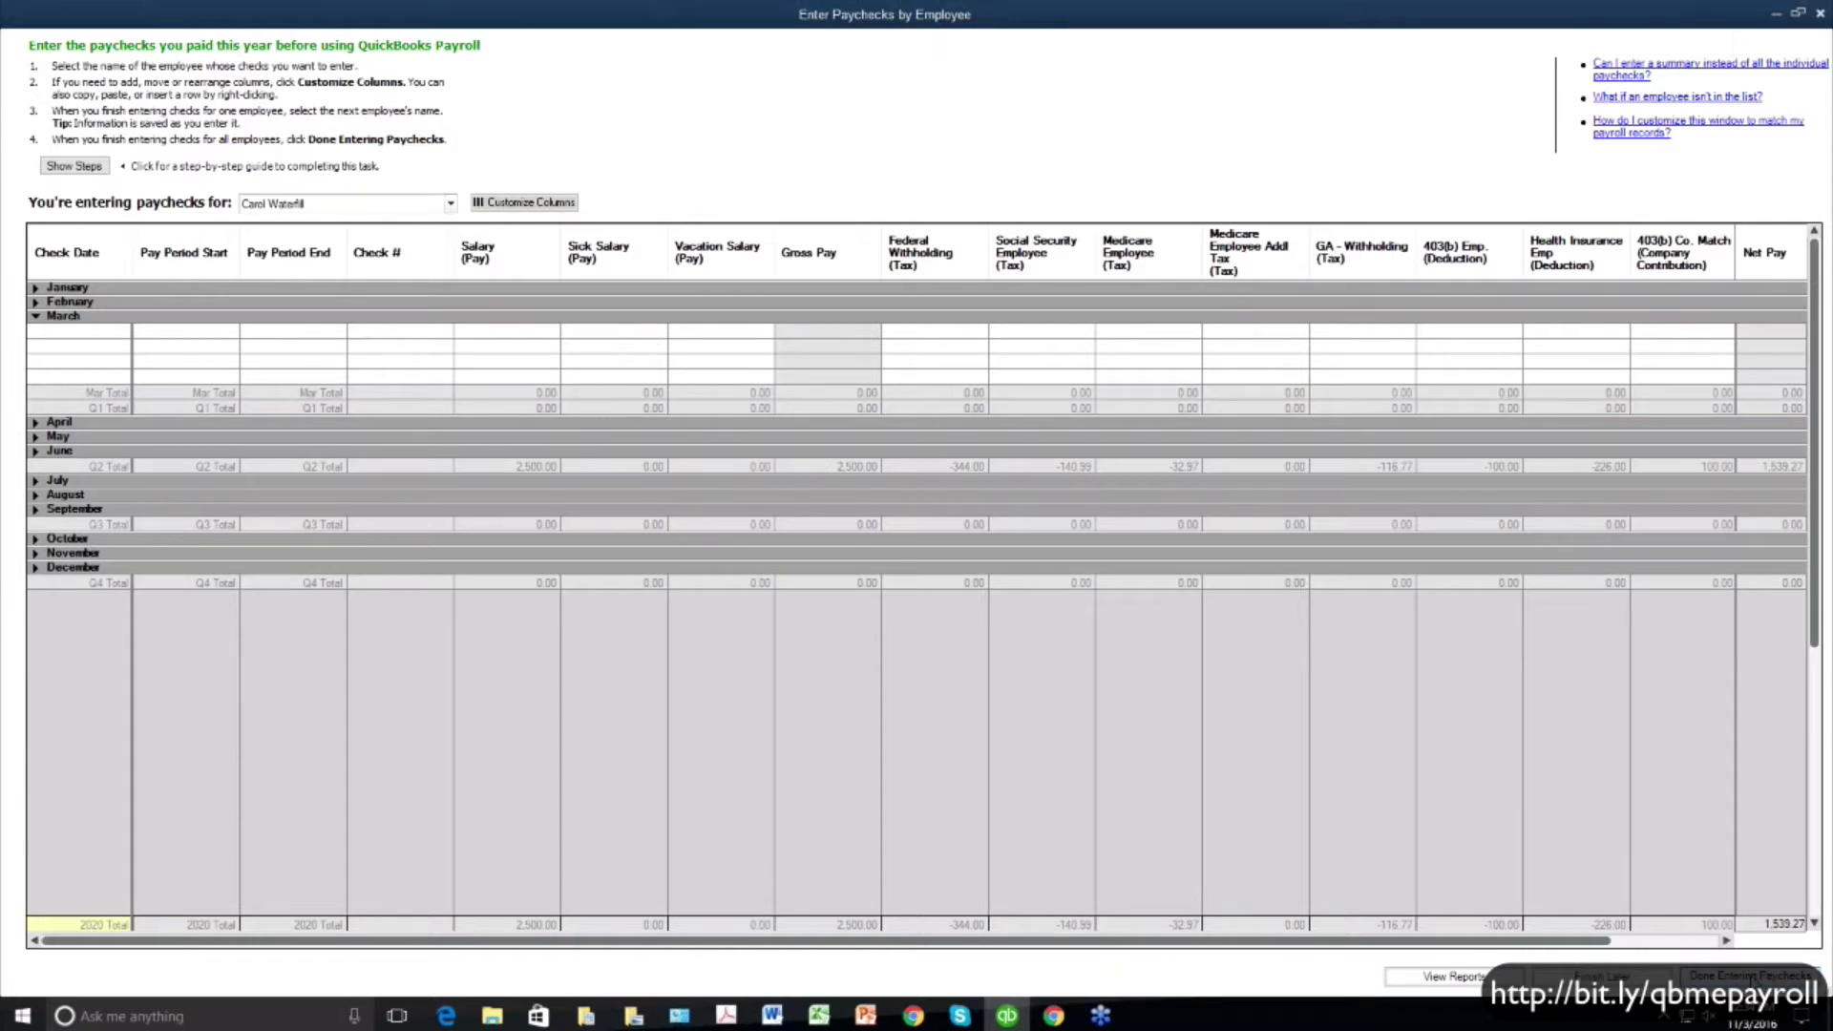
click(1748, 976)
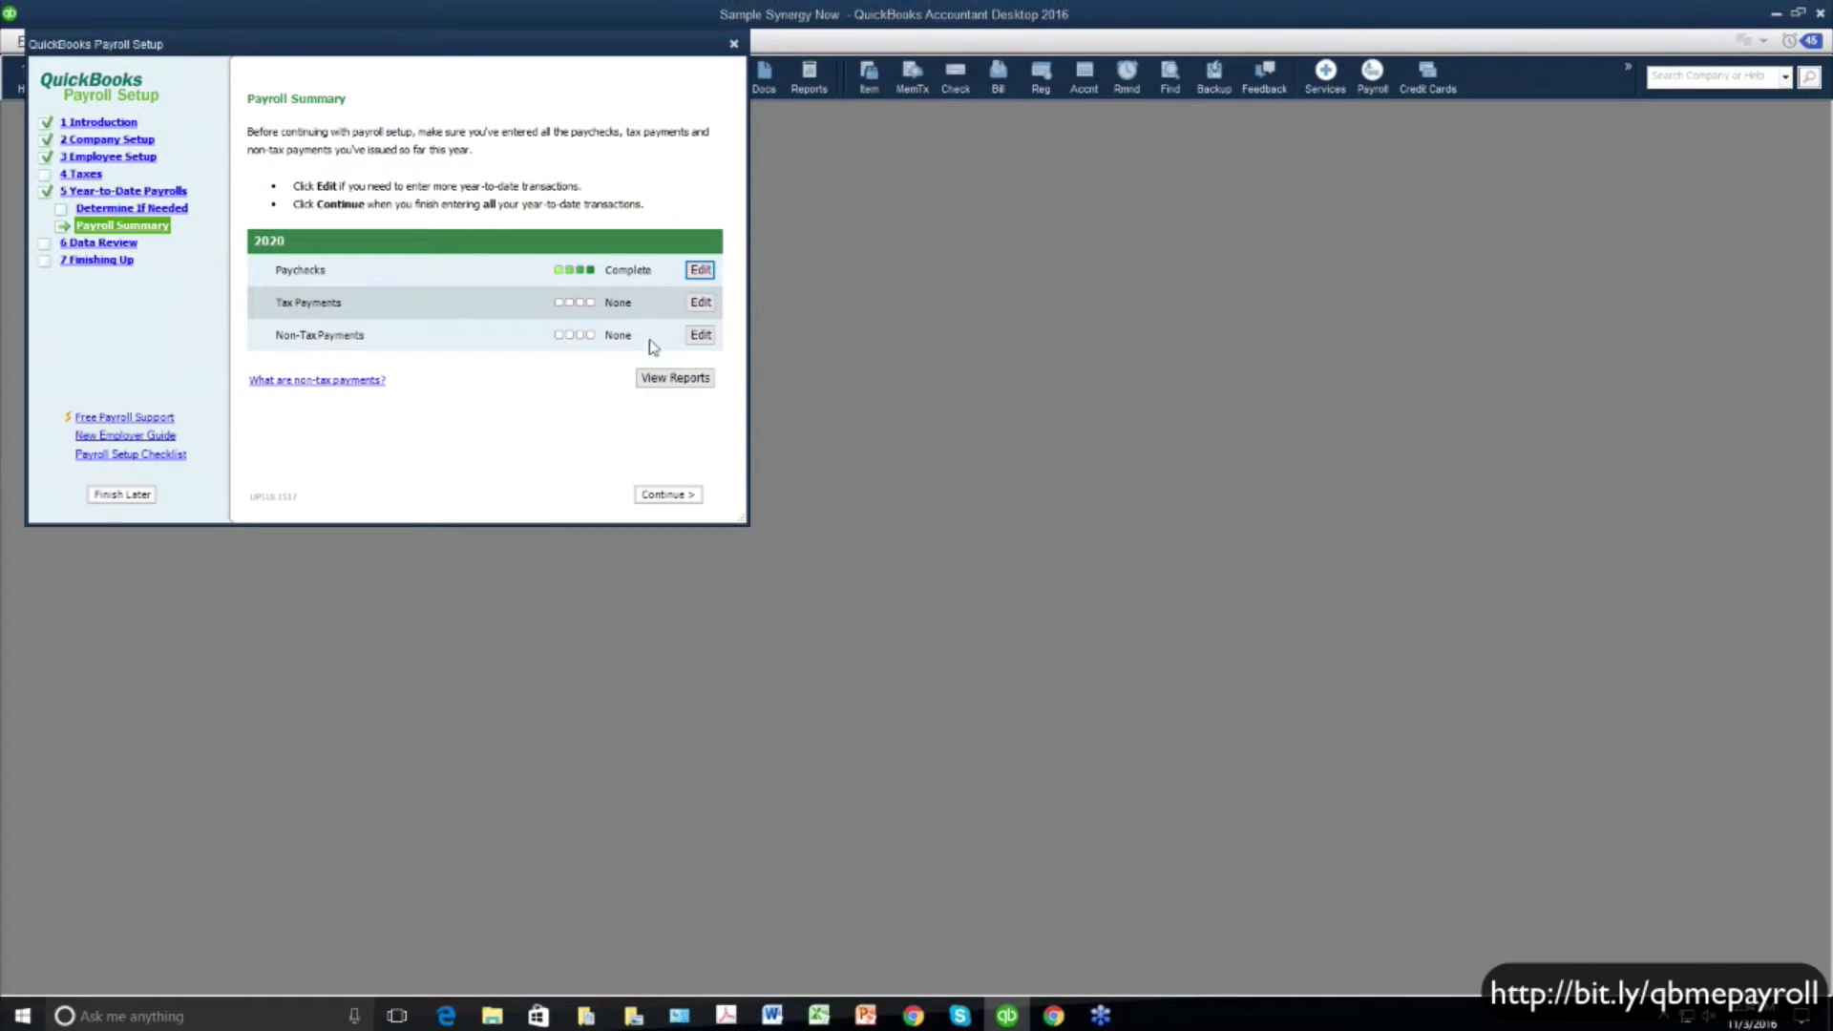
Open the year-to-date tax payments, finish without entering amounts, and confirm that all payment information is entered
click(701, 304)
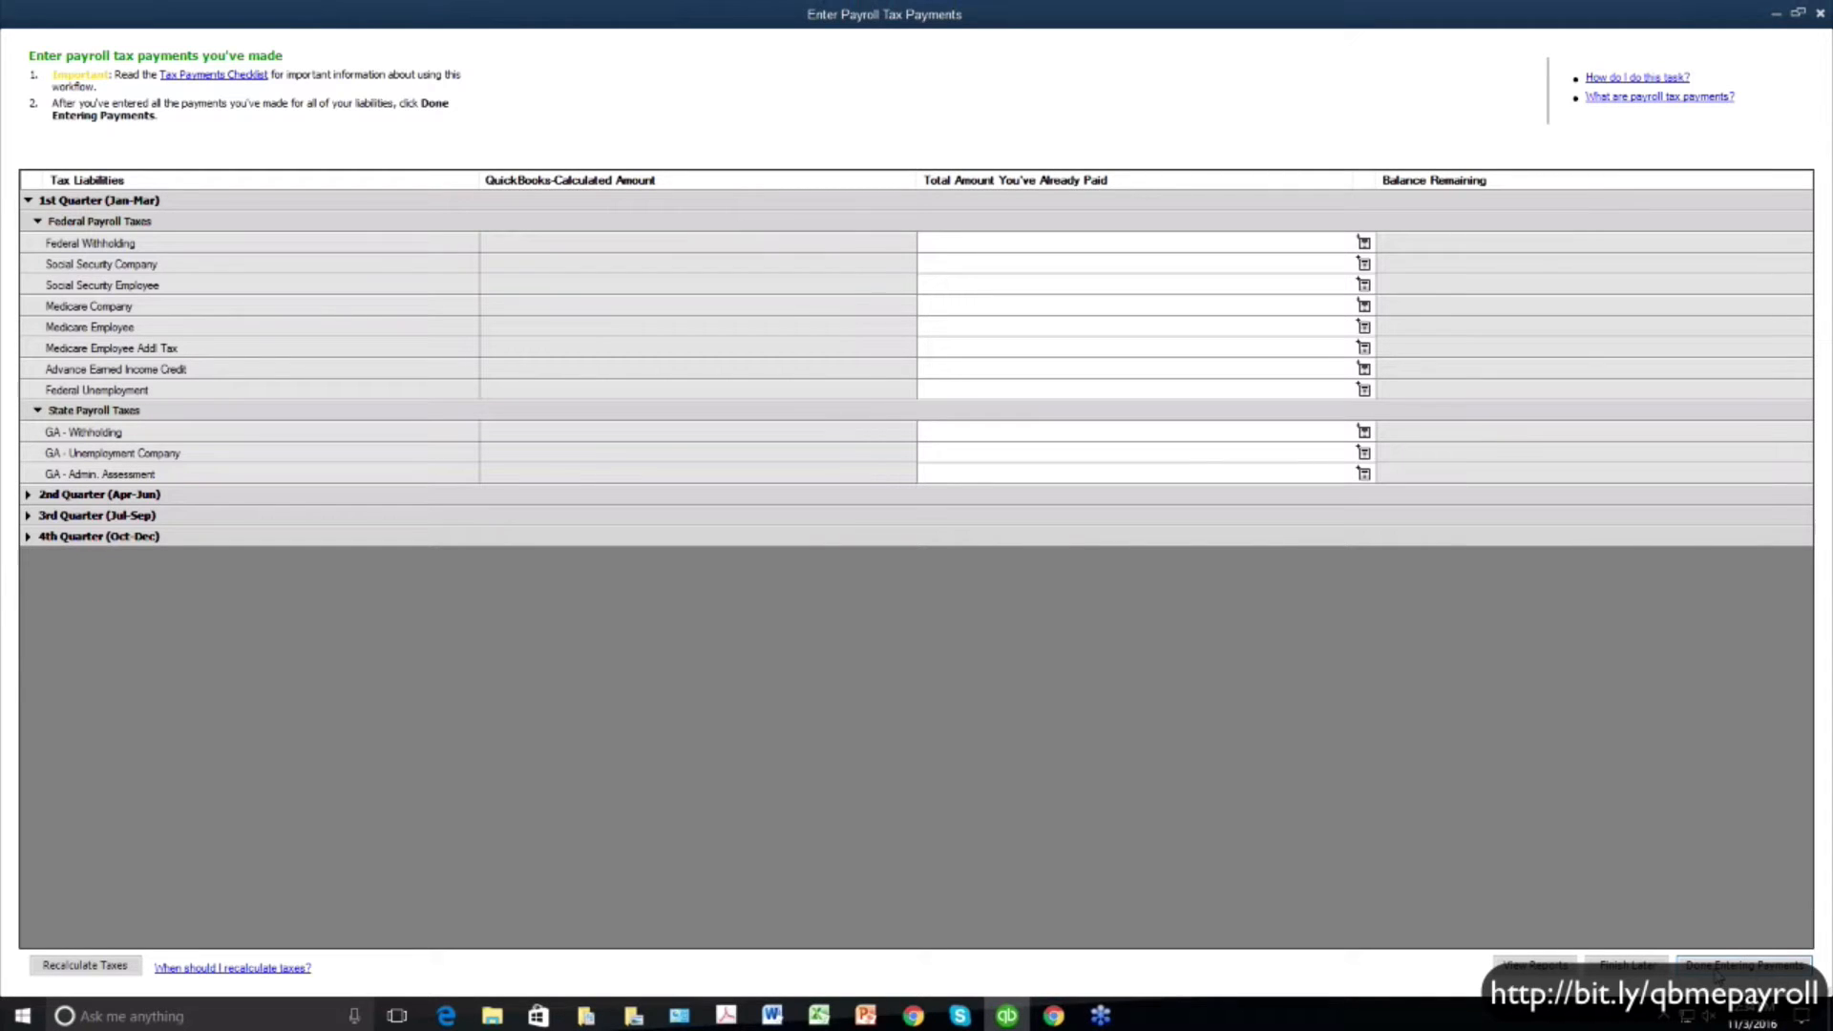
click(1716, 968)
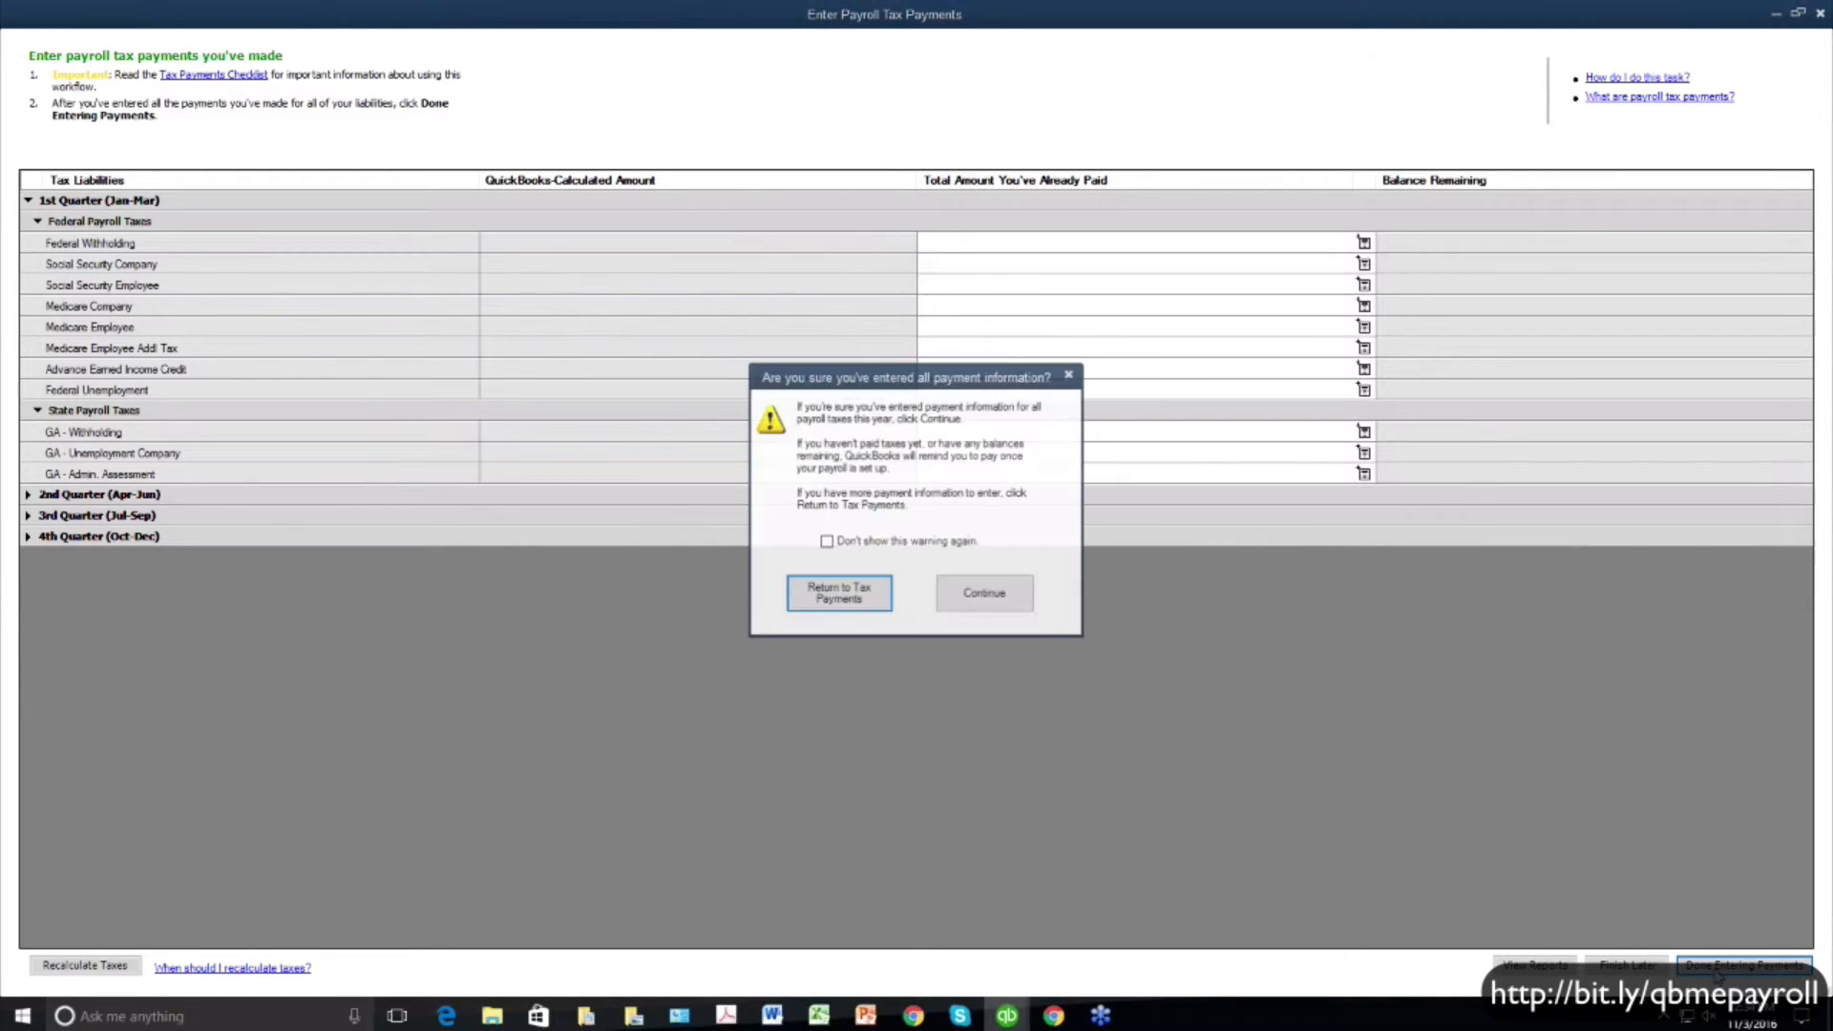
click(977, 603)
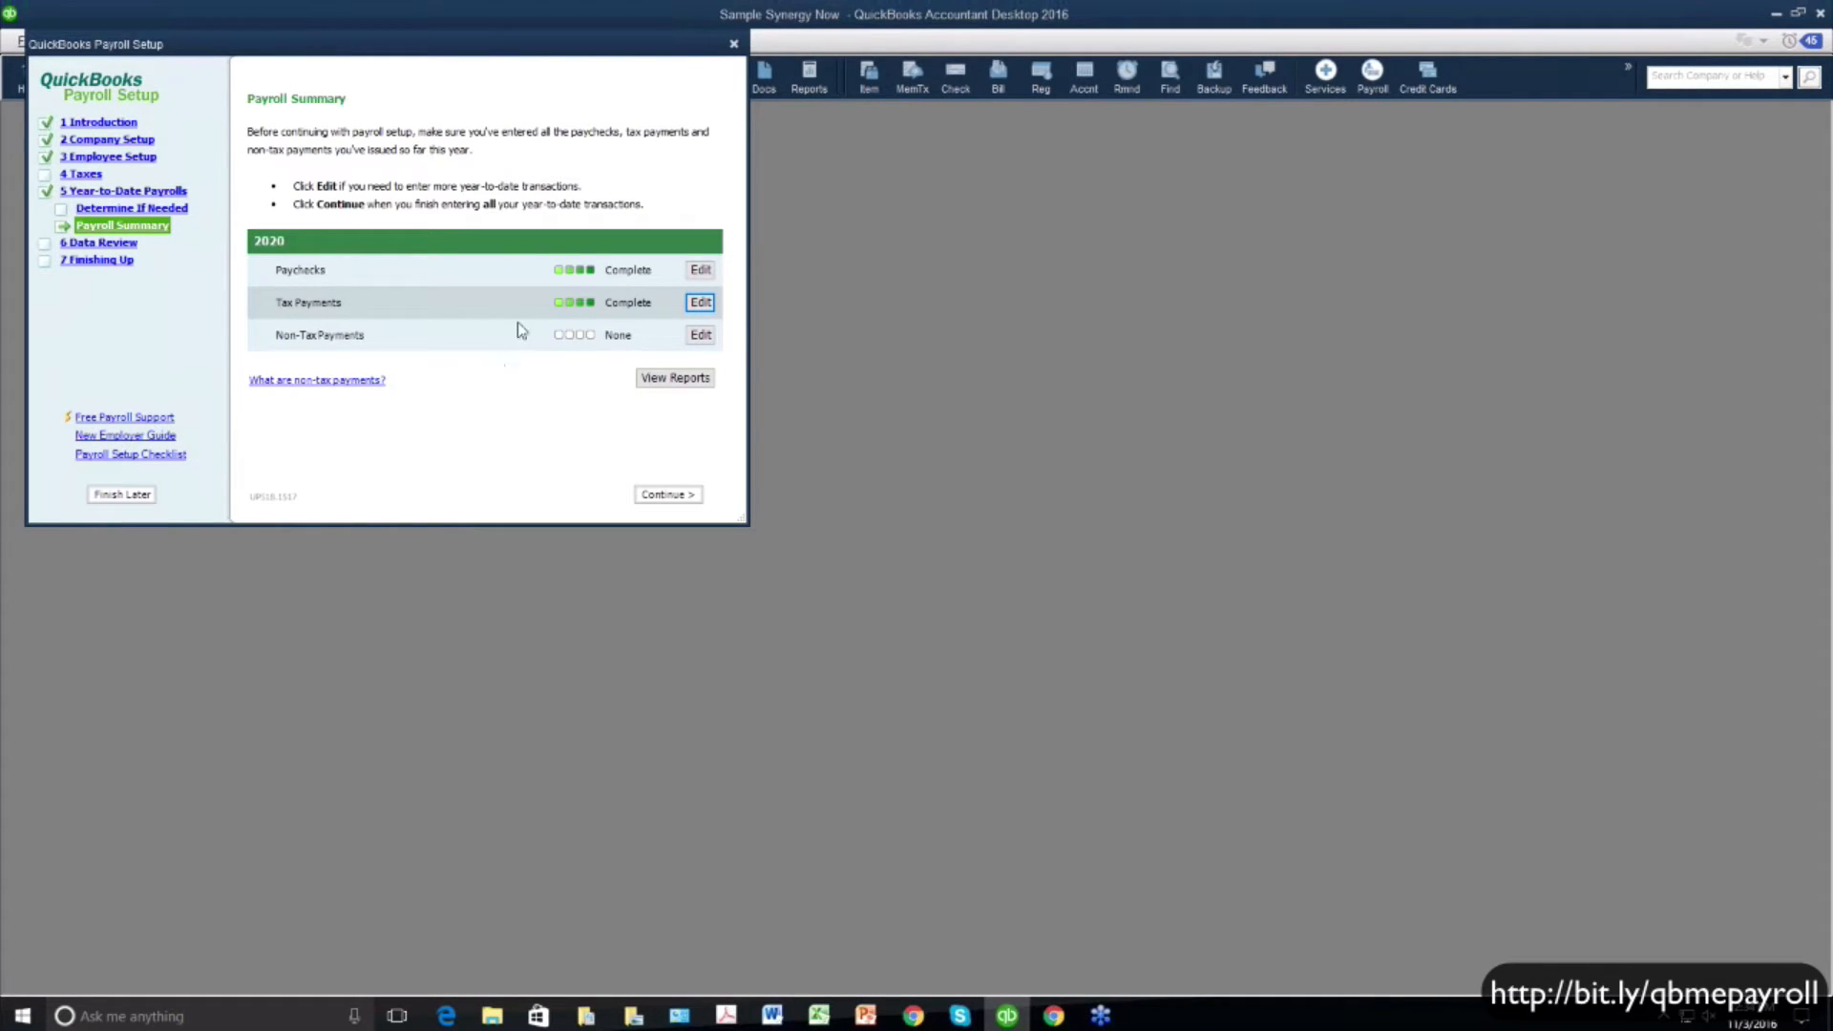
Close Payroll Setup and switch to the PowerPoint slide show with the agenda
click(733, 44)
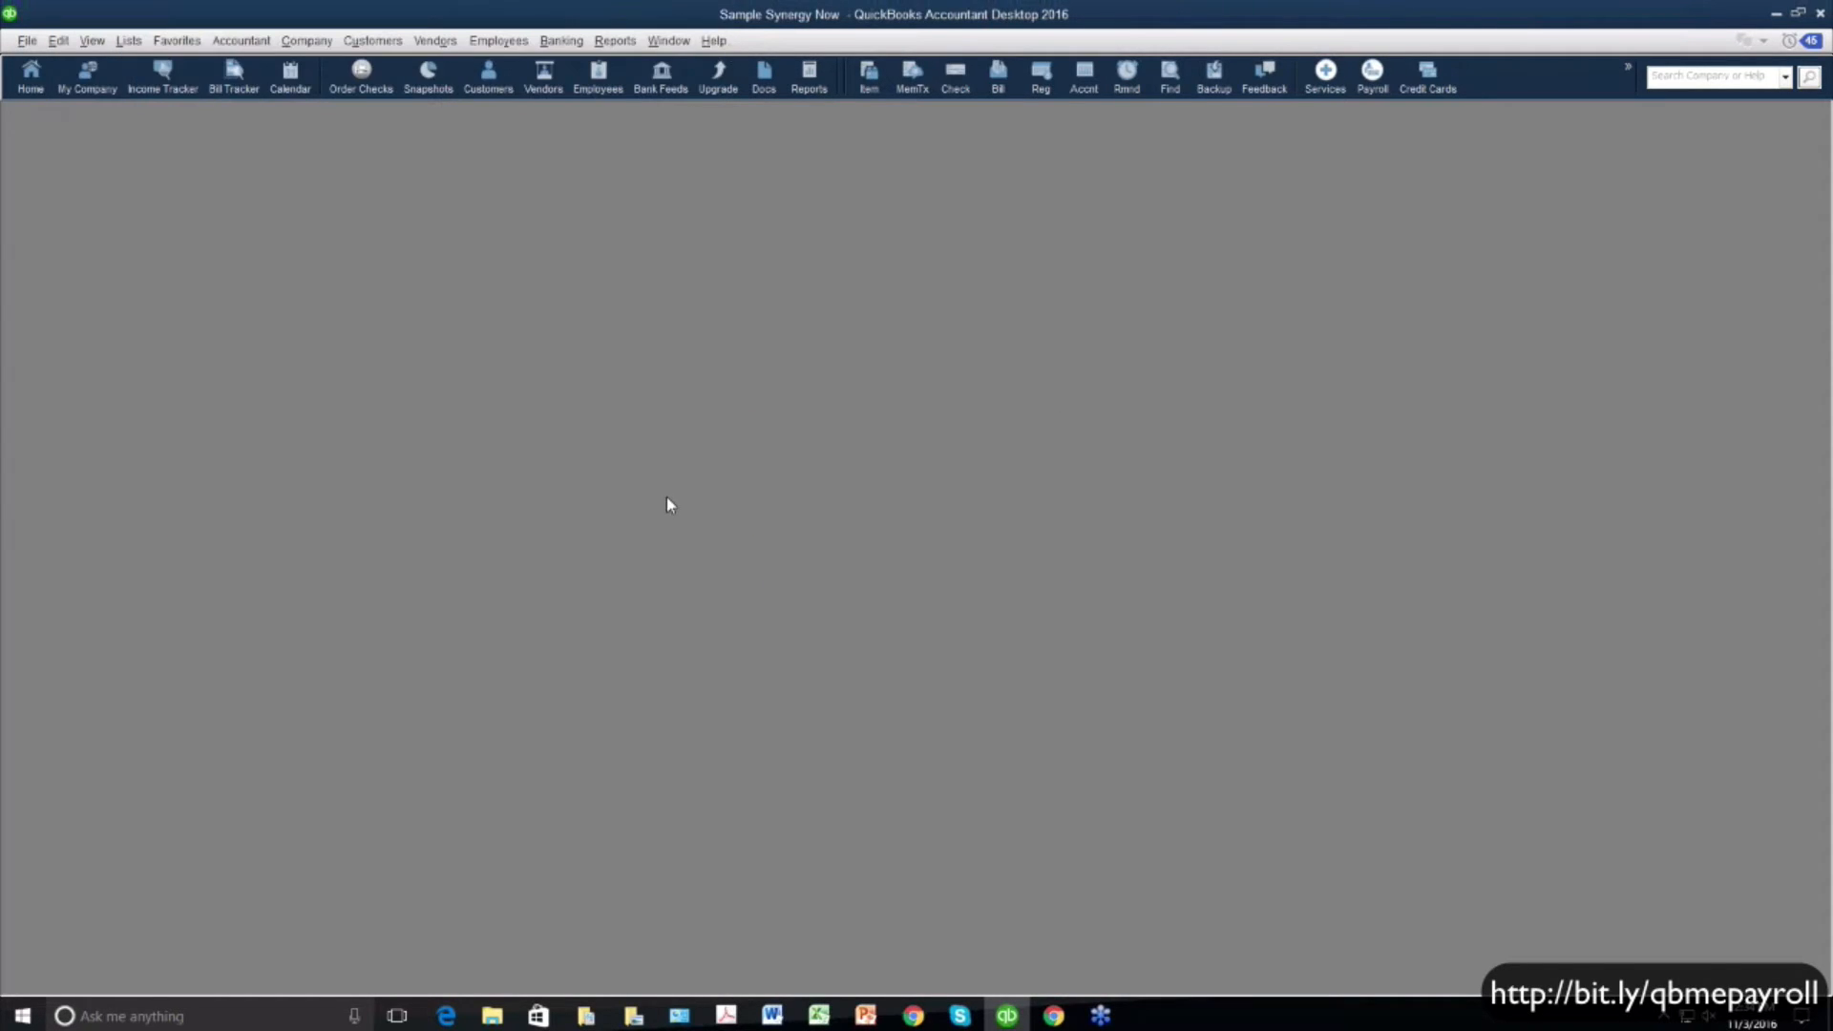
key(alt+Tab)
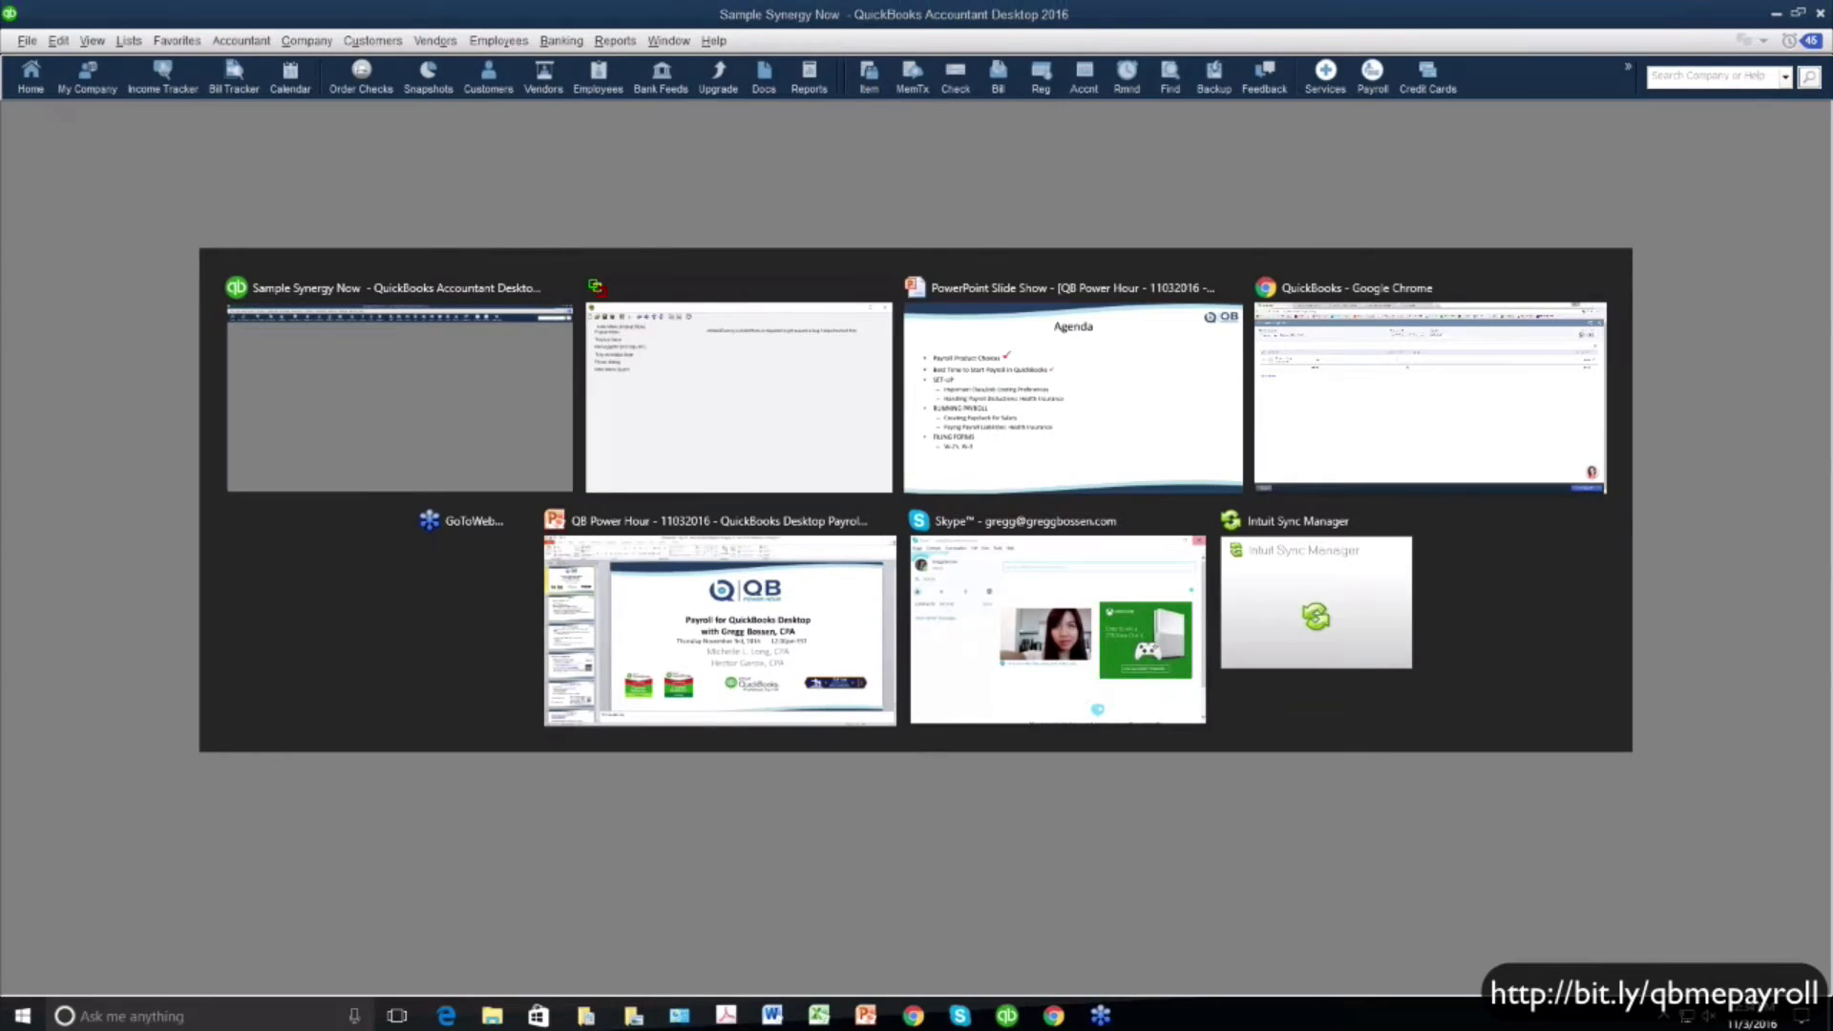
key(alt+Tab)
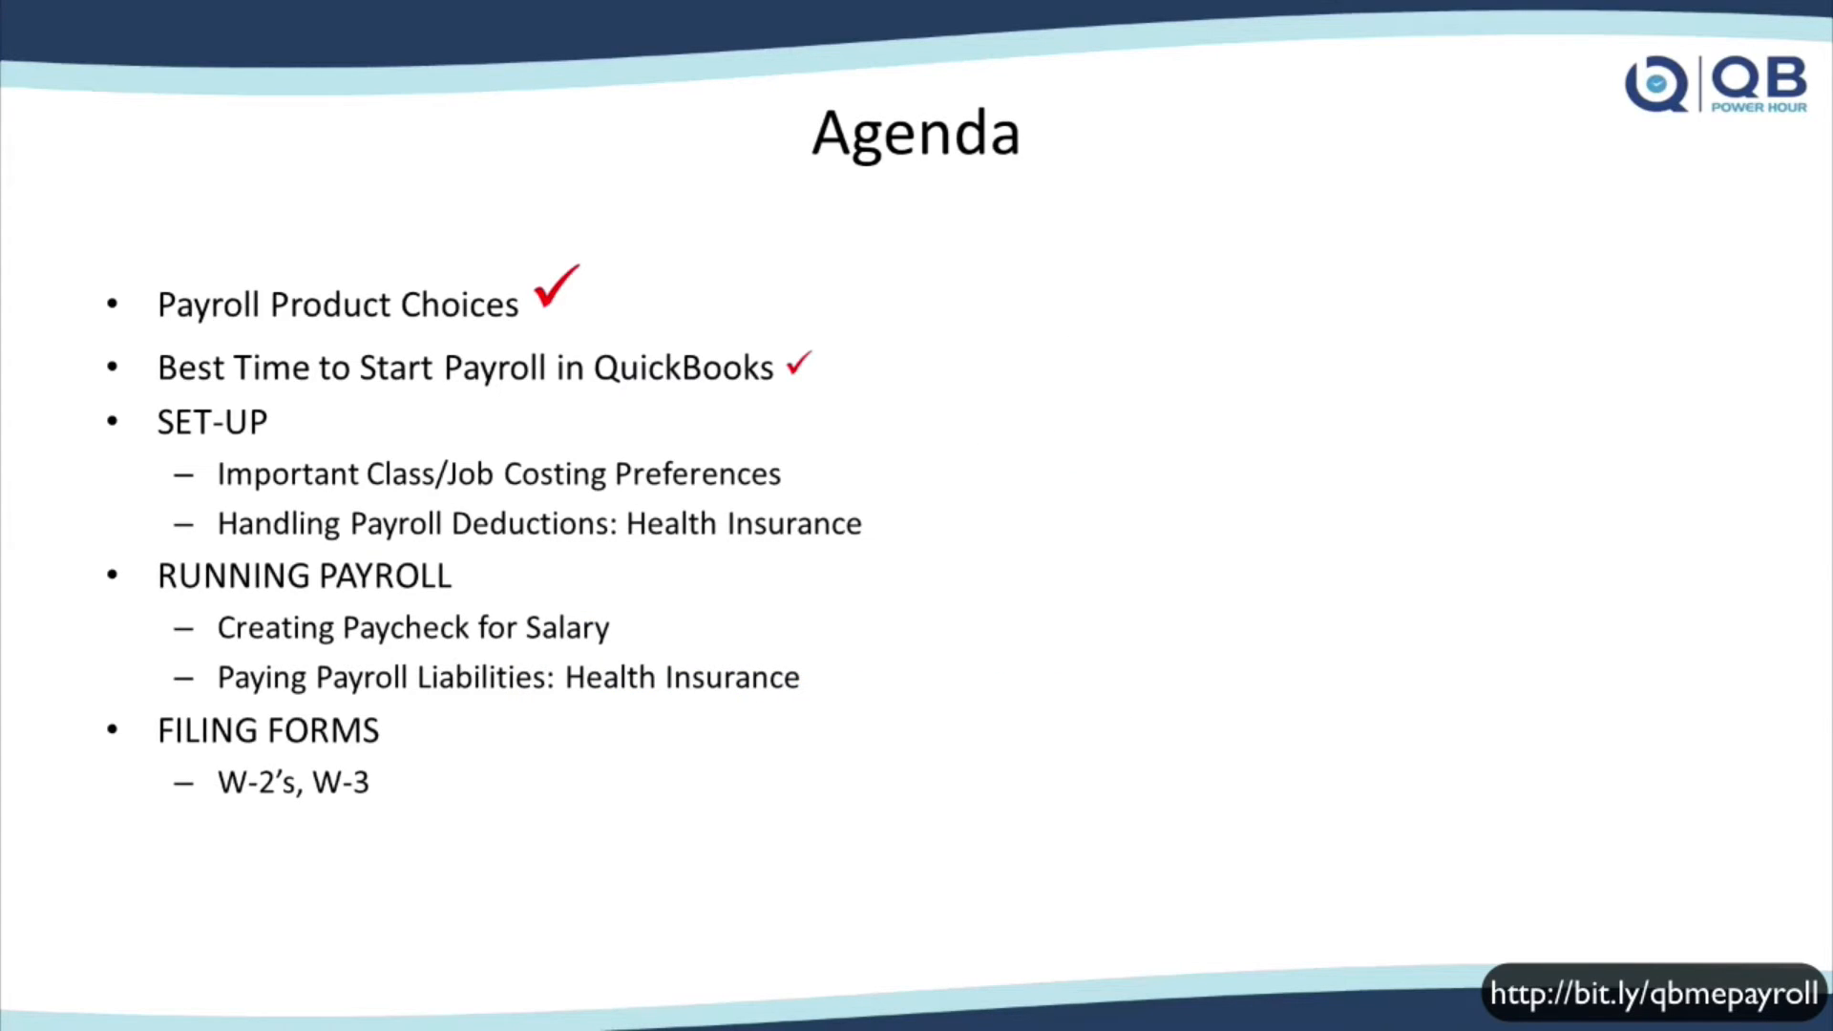
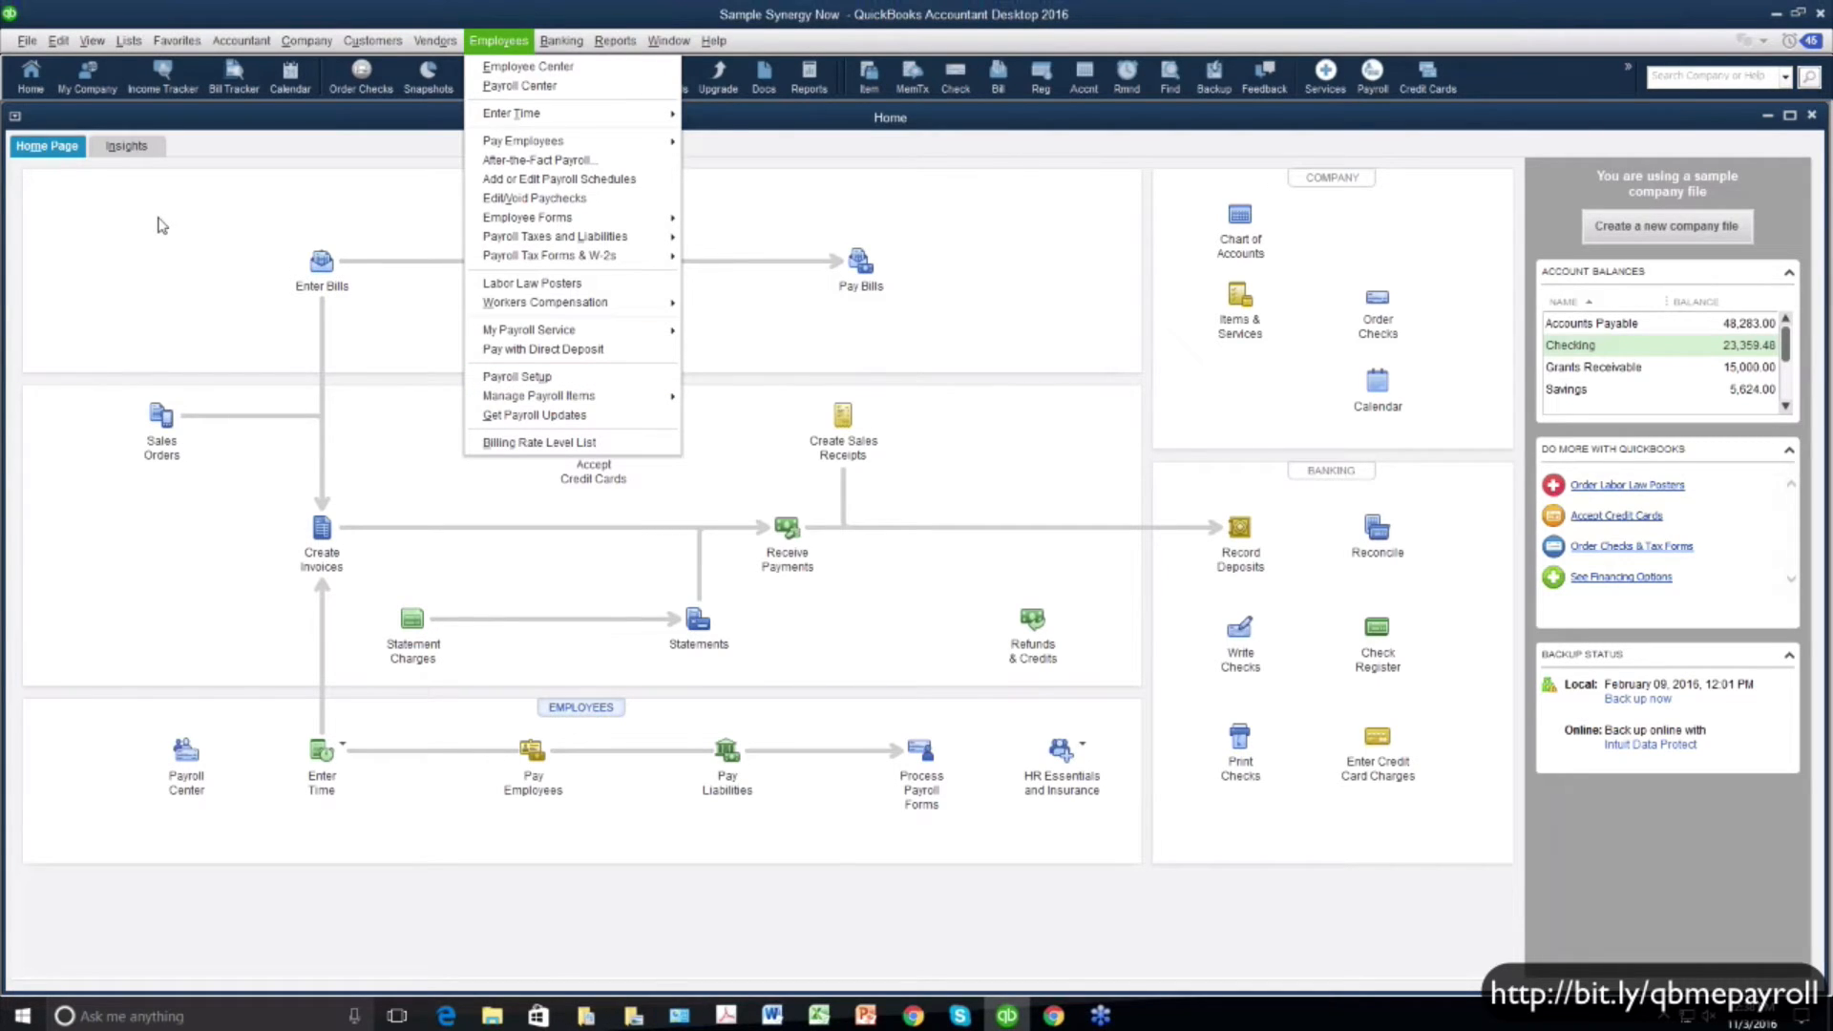
Open the Payroll Item List and move its window higher on the screen
click(126, 42)
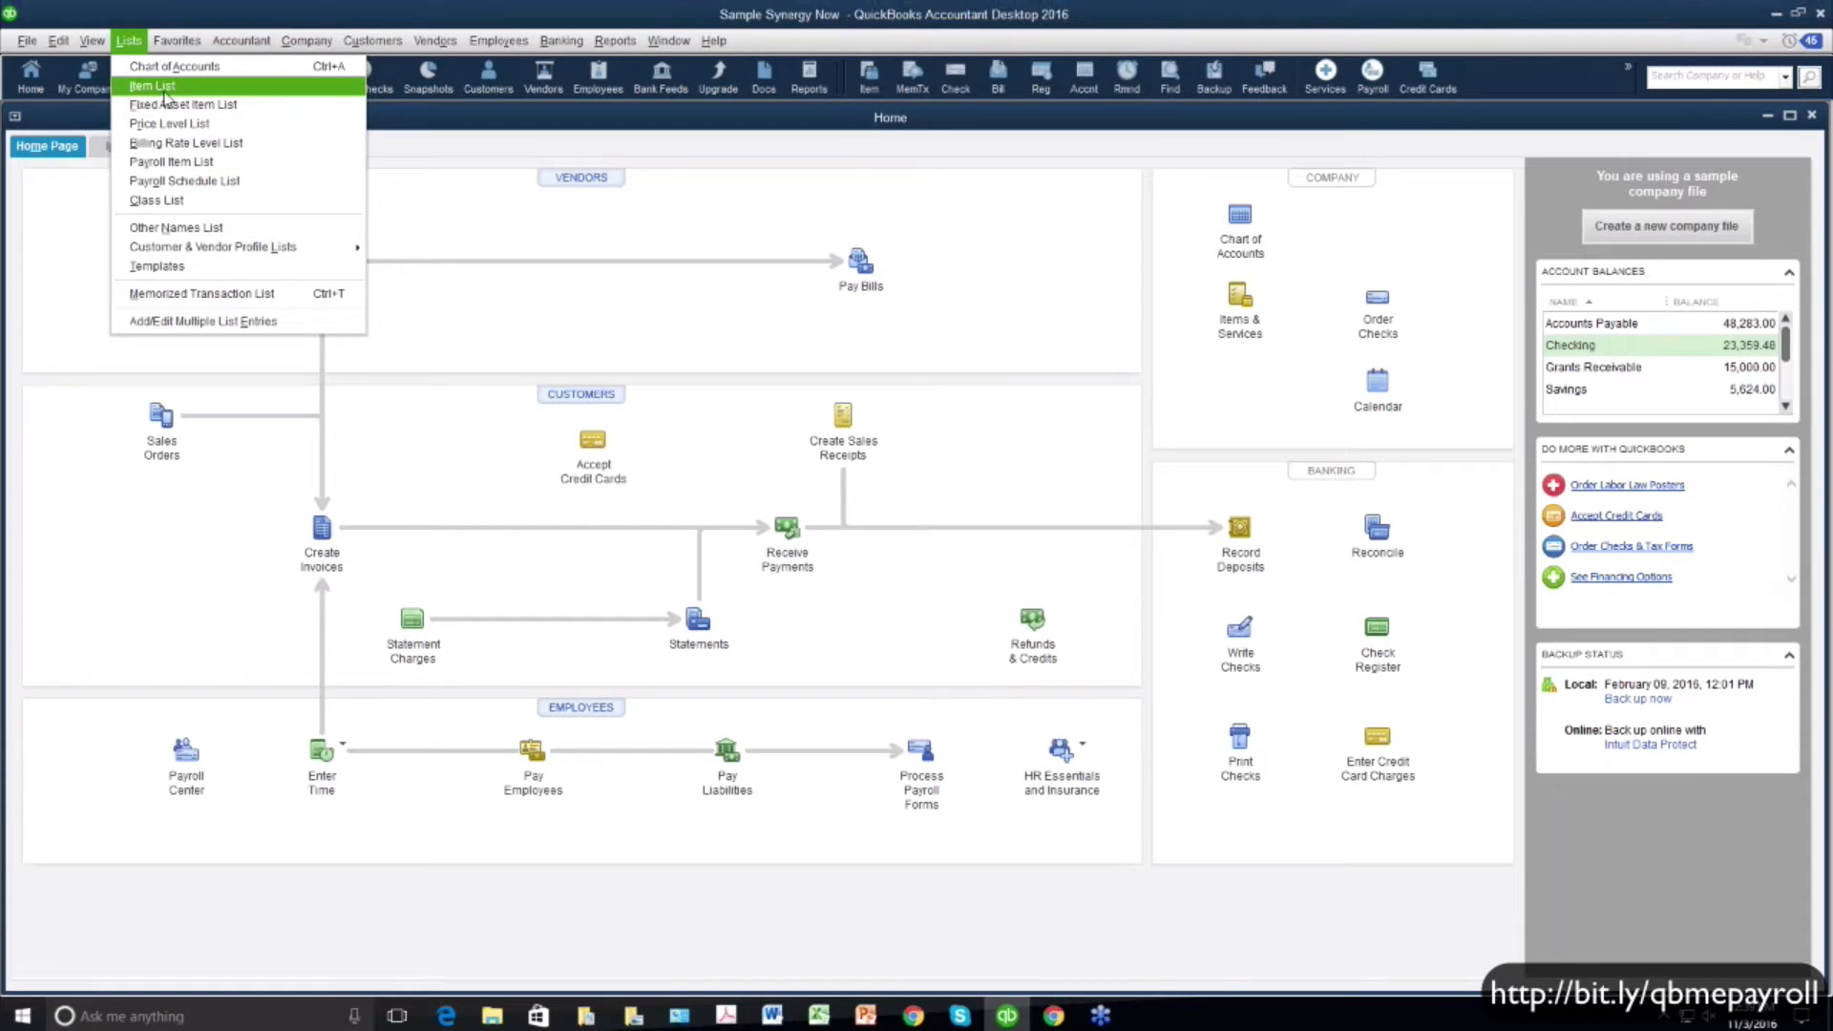
click(171, 165)
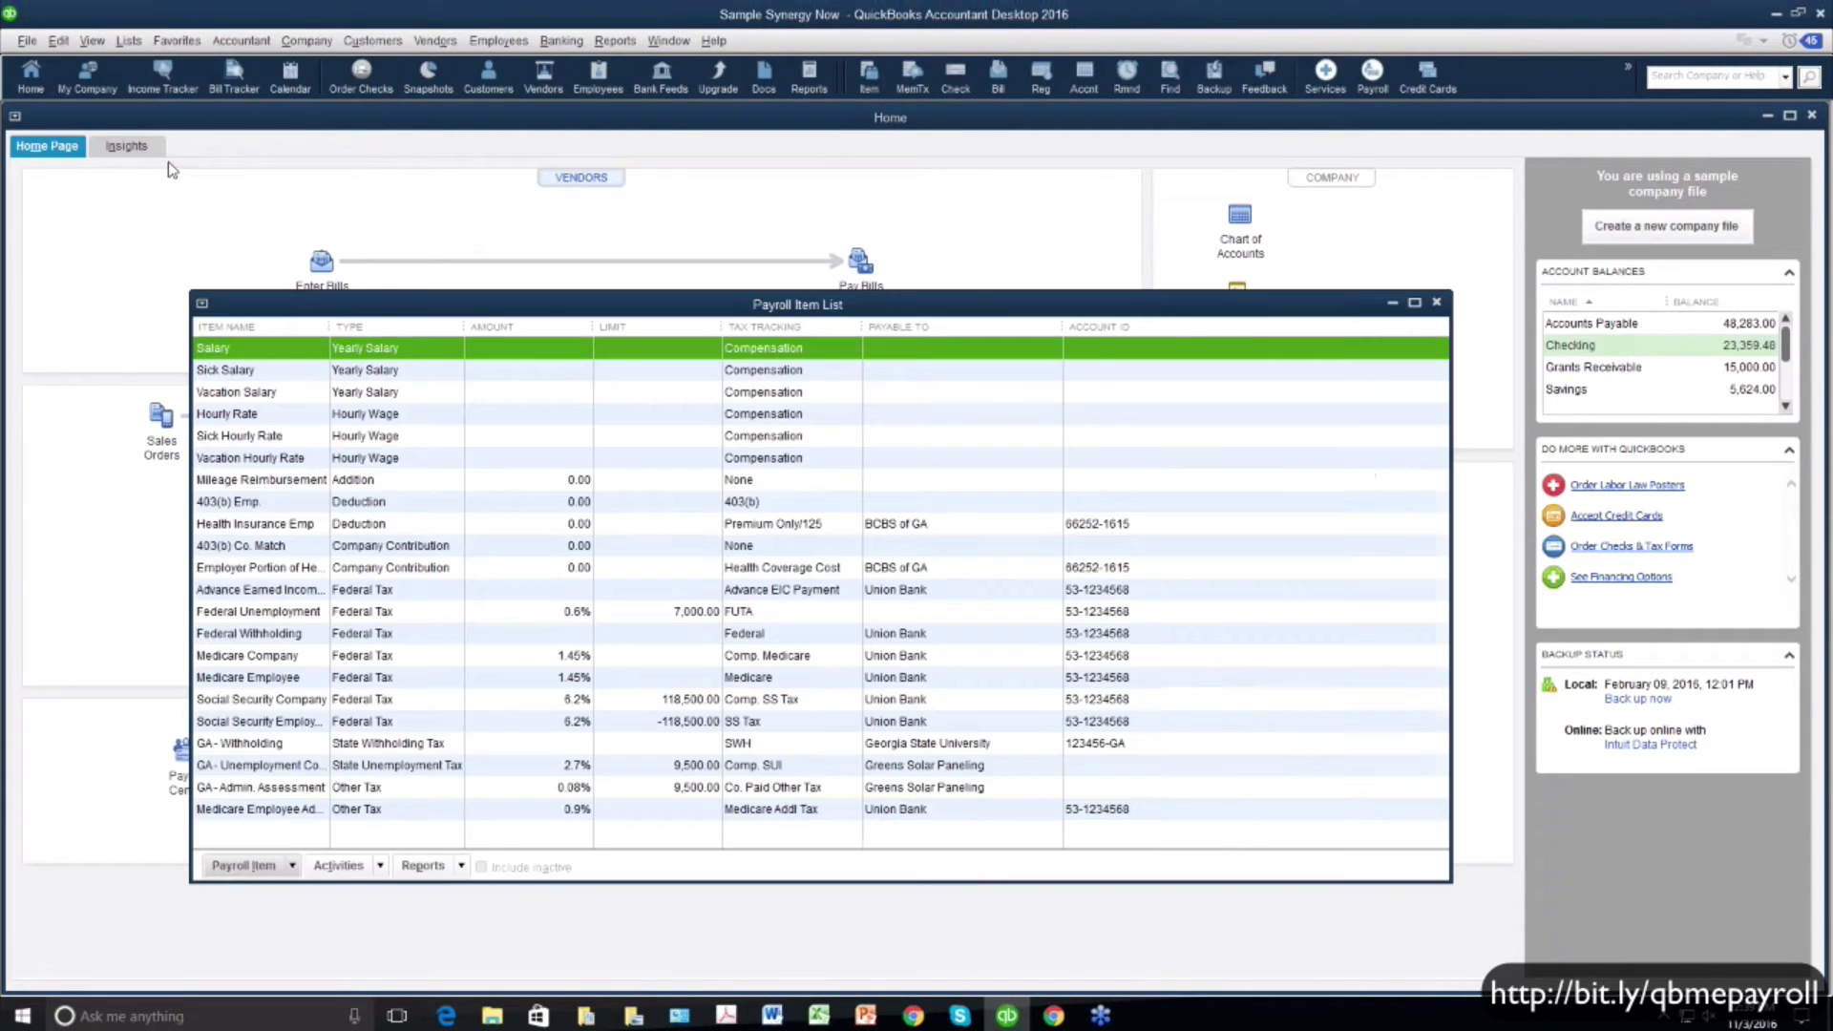
drag(378, 308, 362, 199)
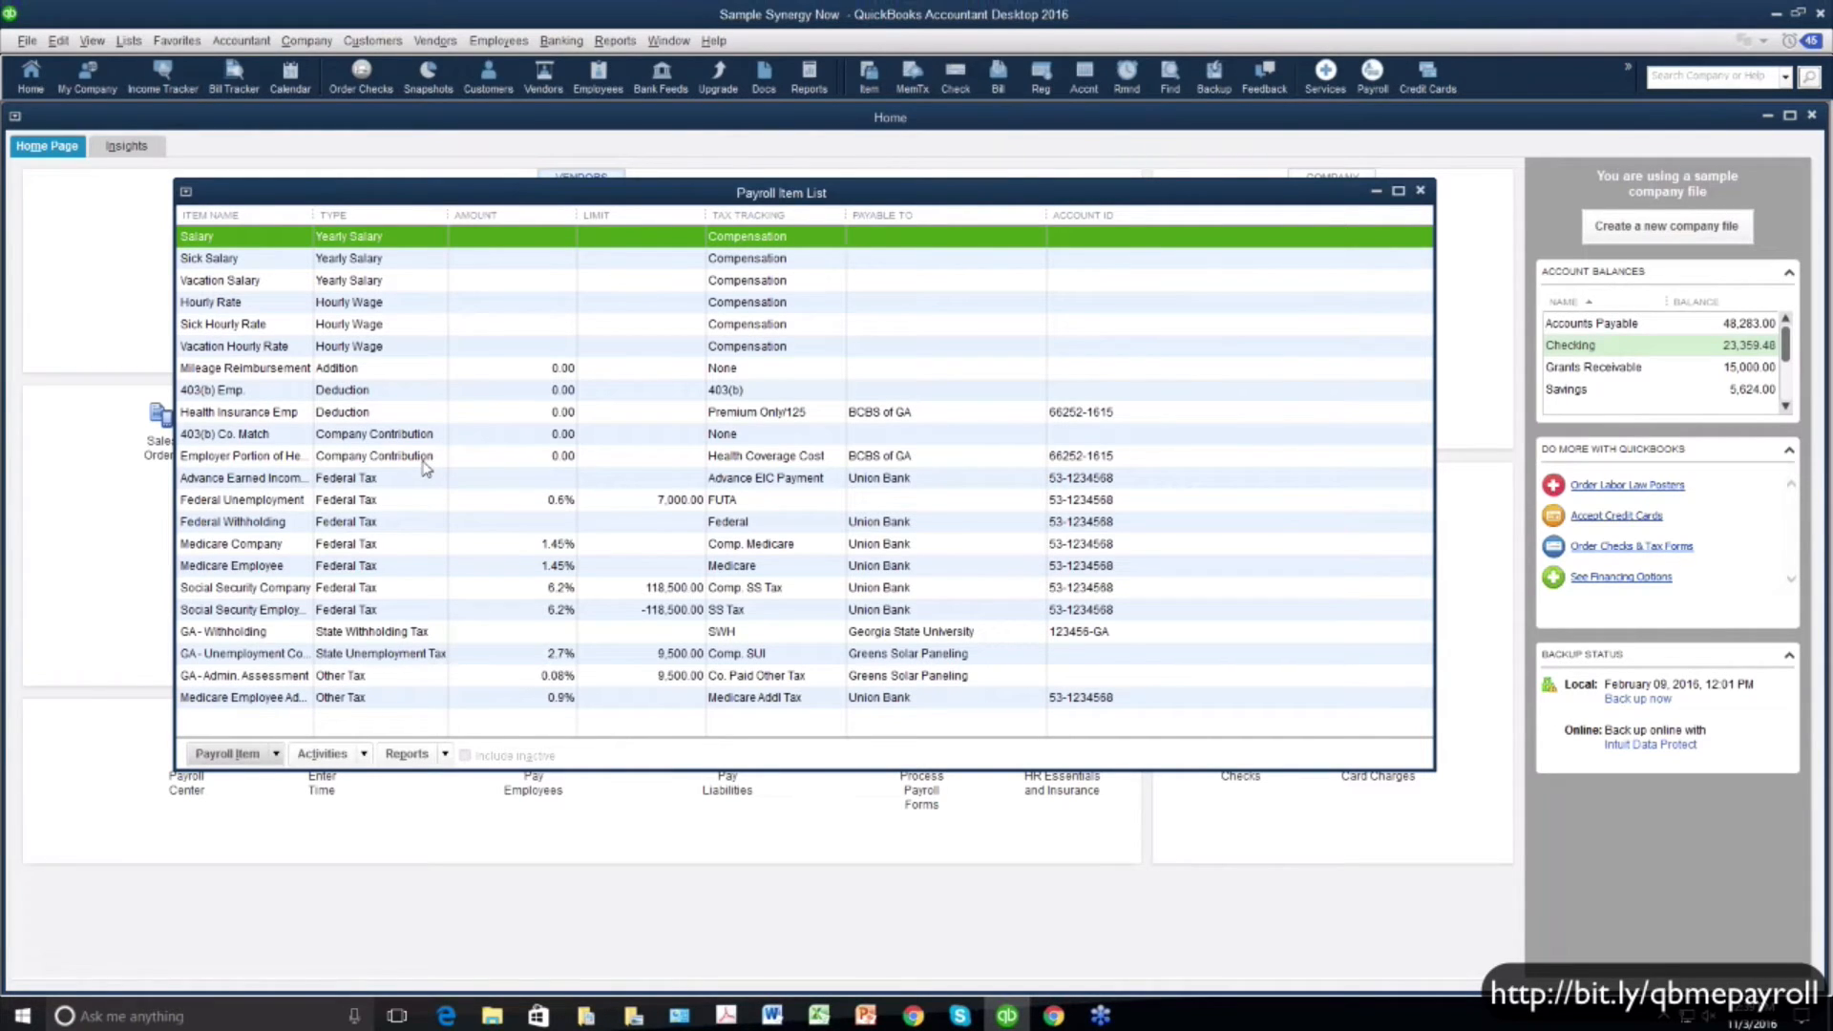
Widen the item name column to show the full payroll item names and select the Health Insurance Emp deduction
click(310, 415)
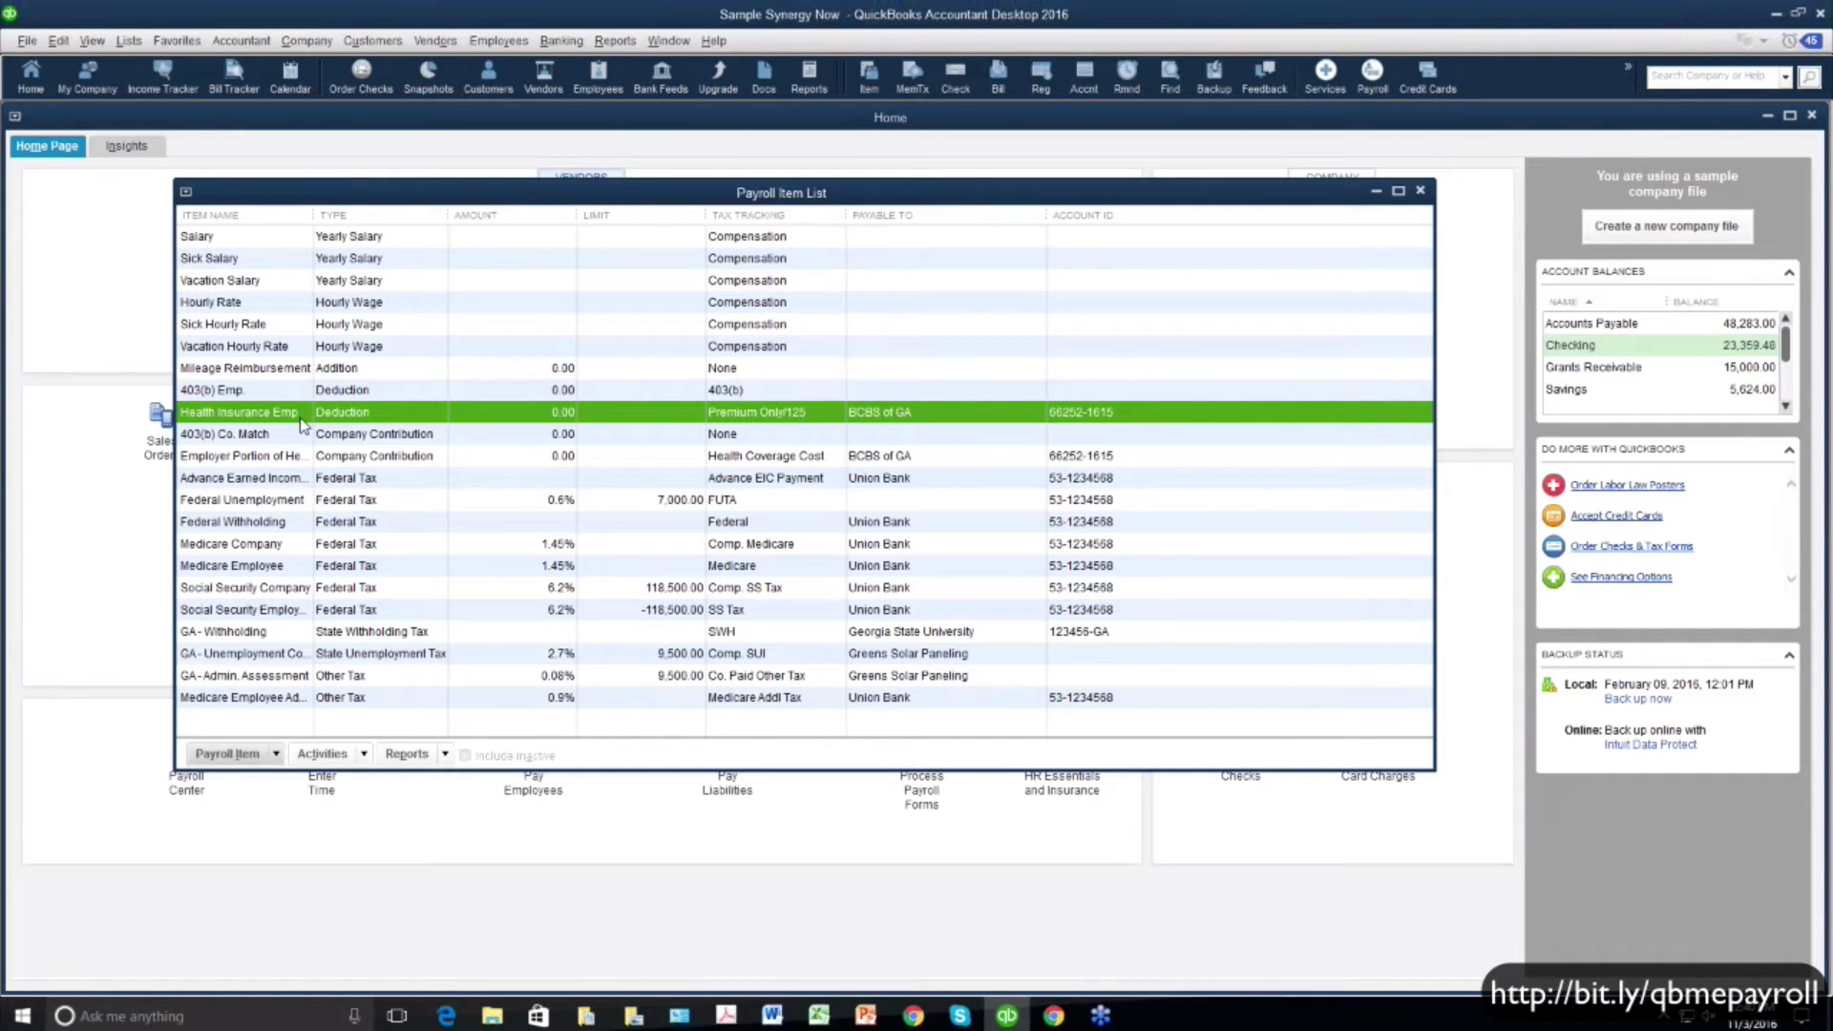
click(307, 460)
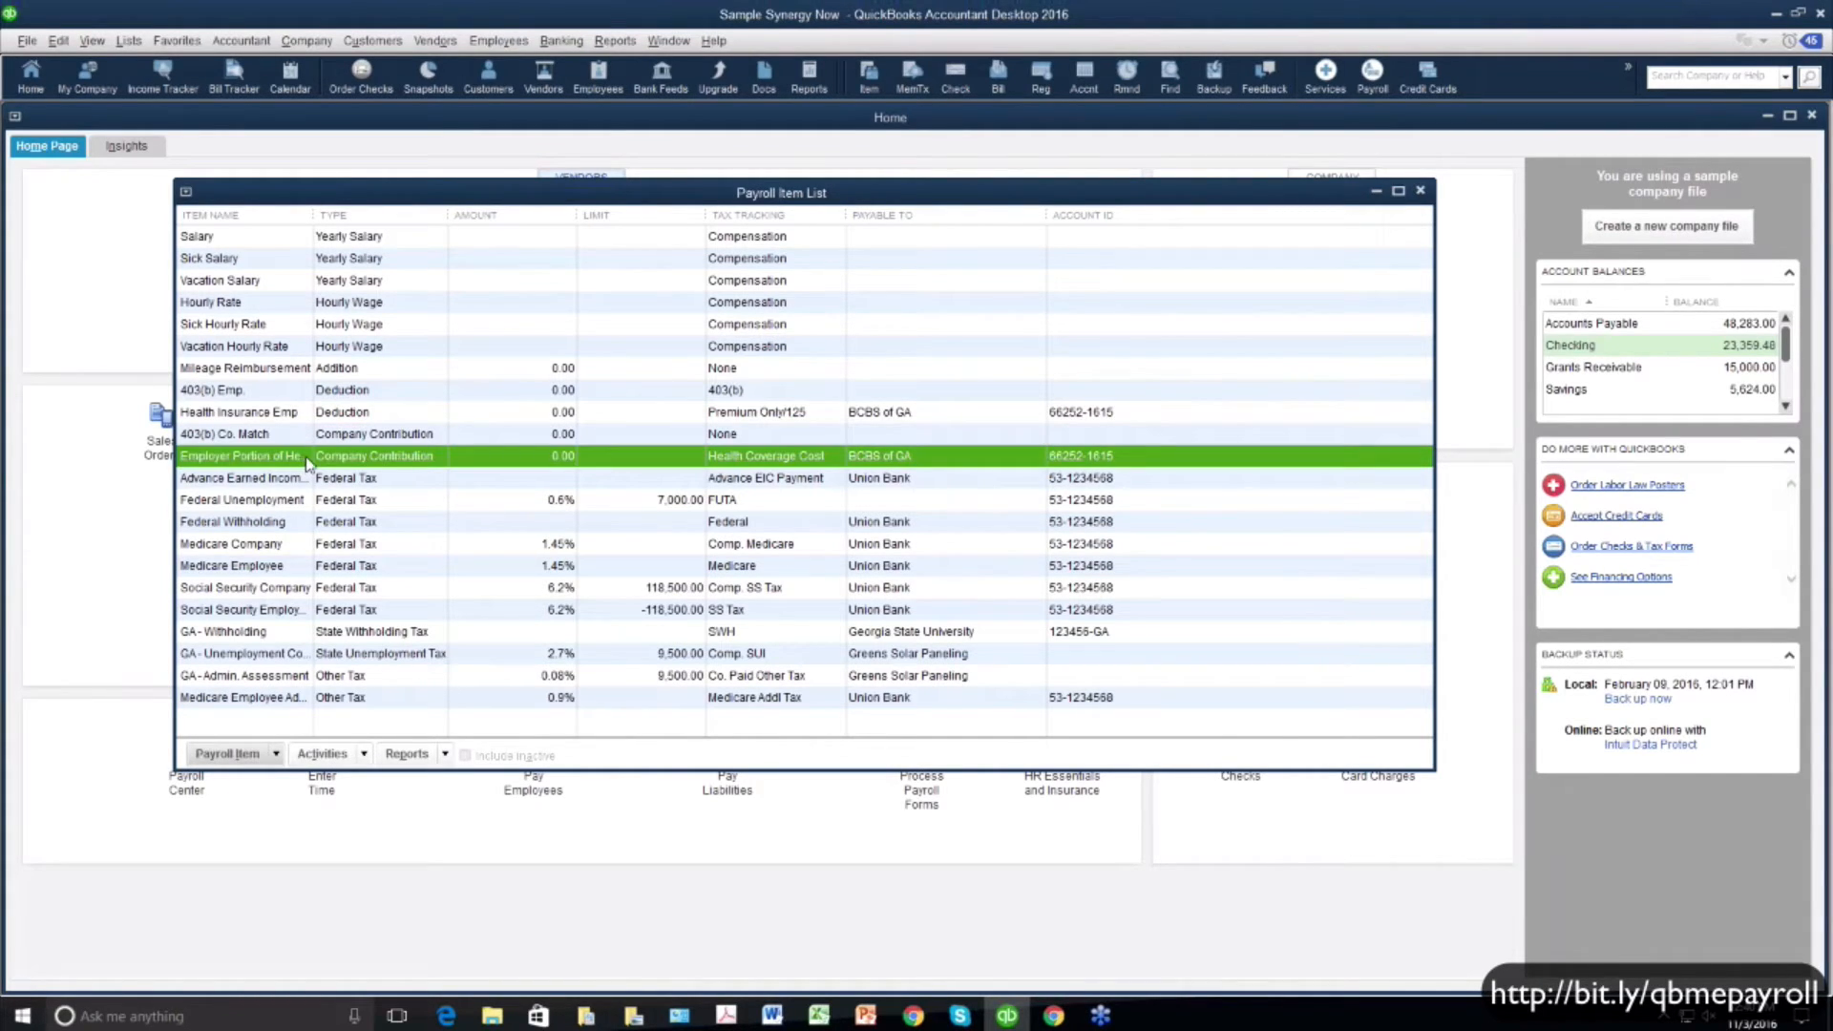
drag(312, 219, 402, 219)
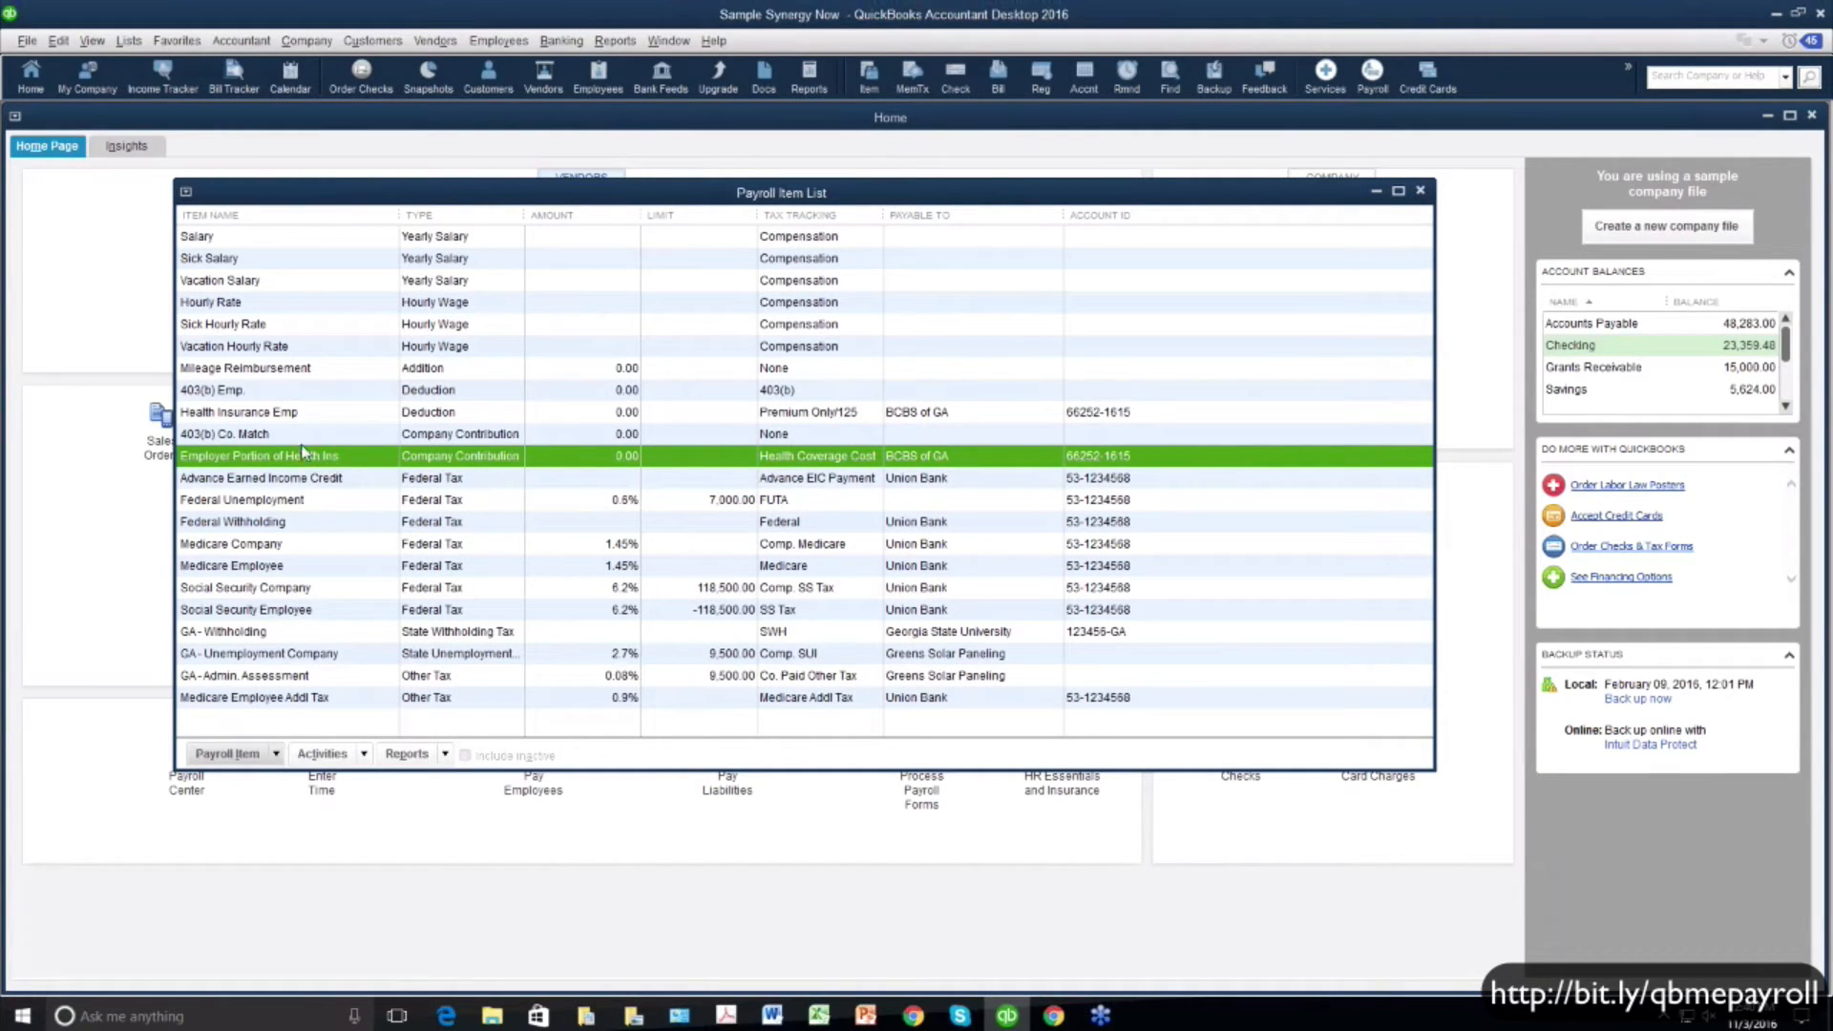
click(297, 414)
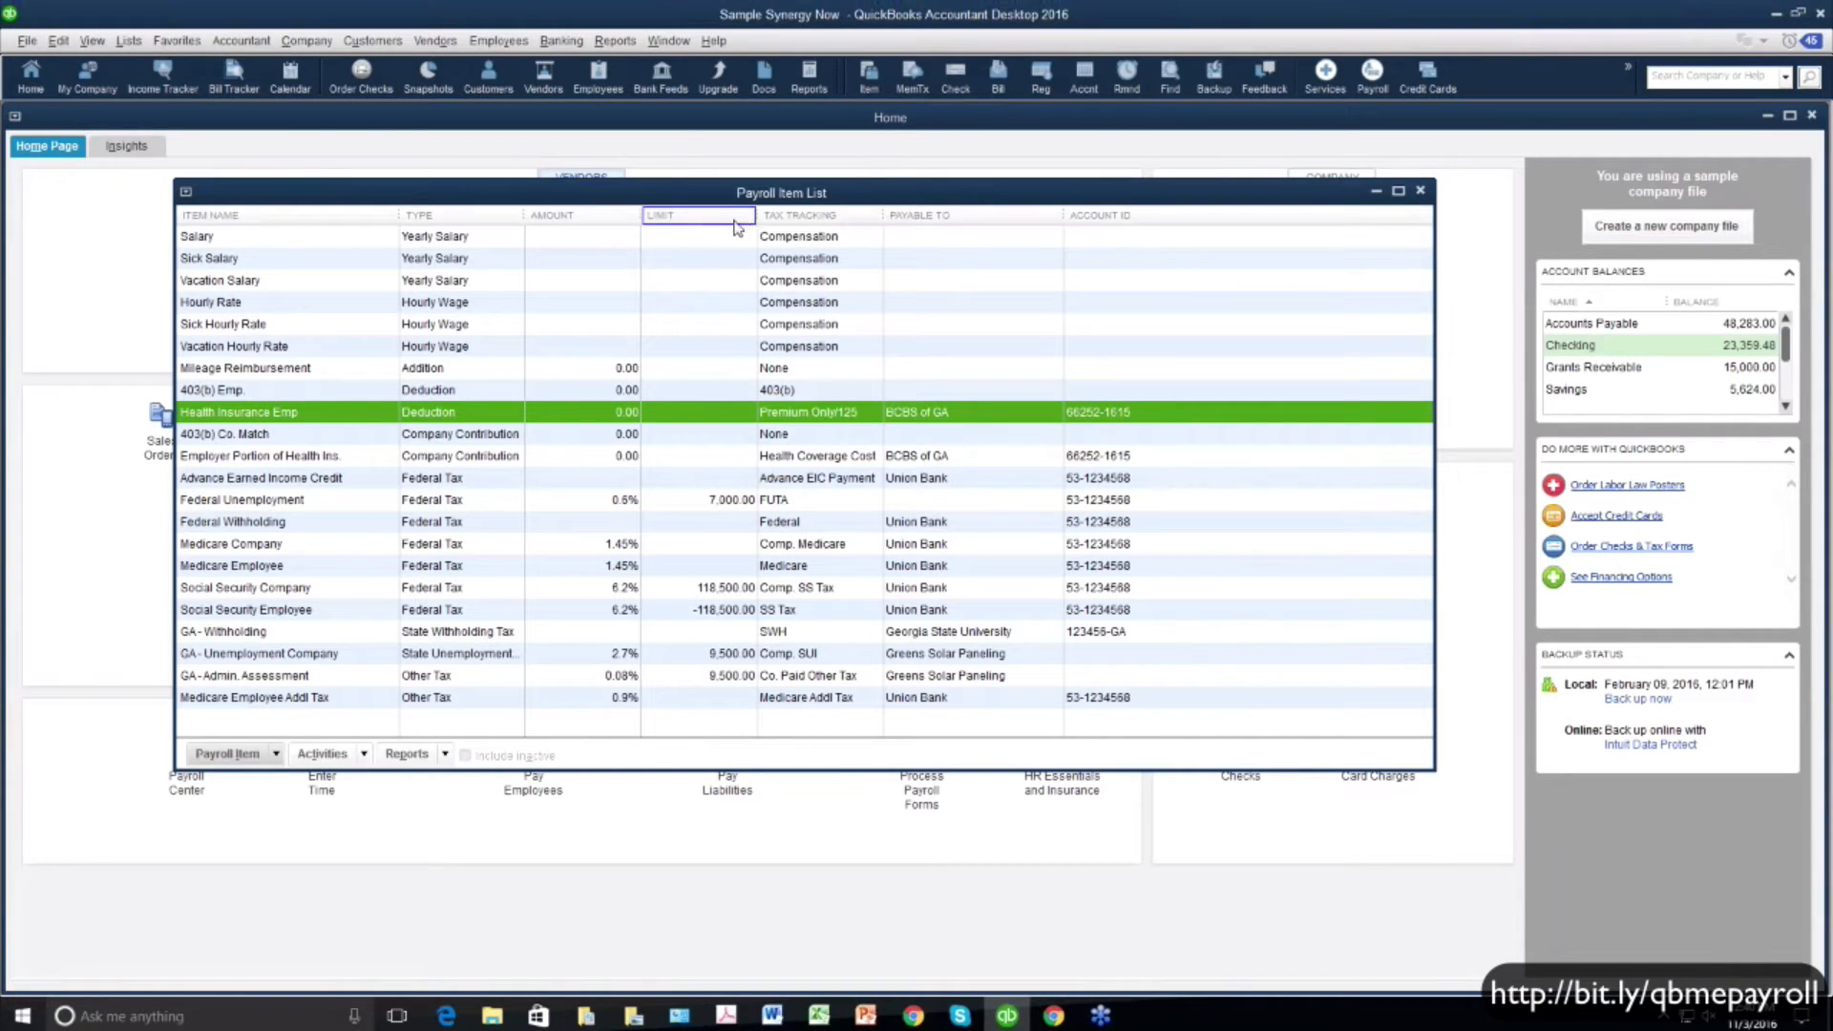
Start a new payroll item and choose Custom Setup as its setup method
click(278, 754)
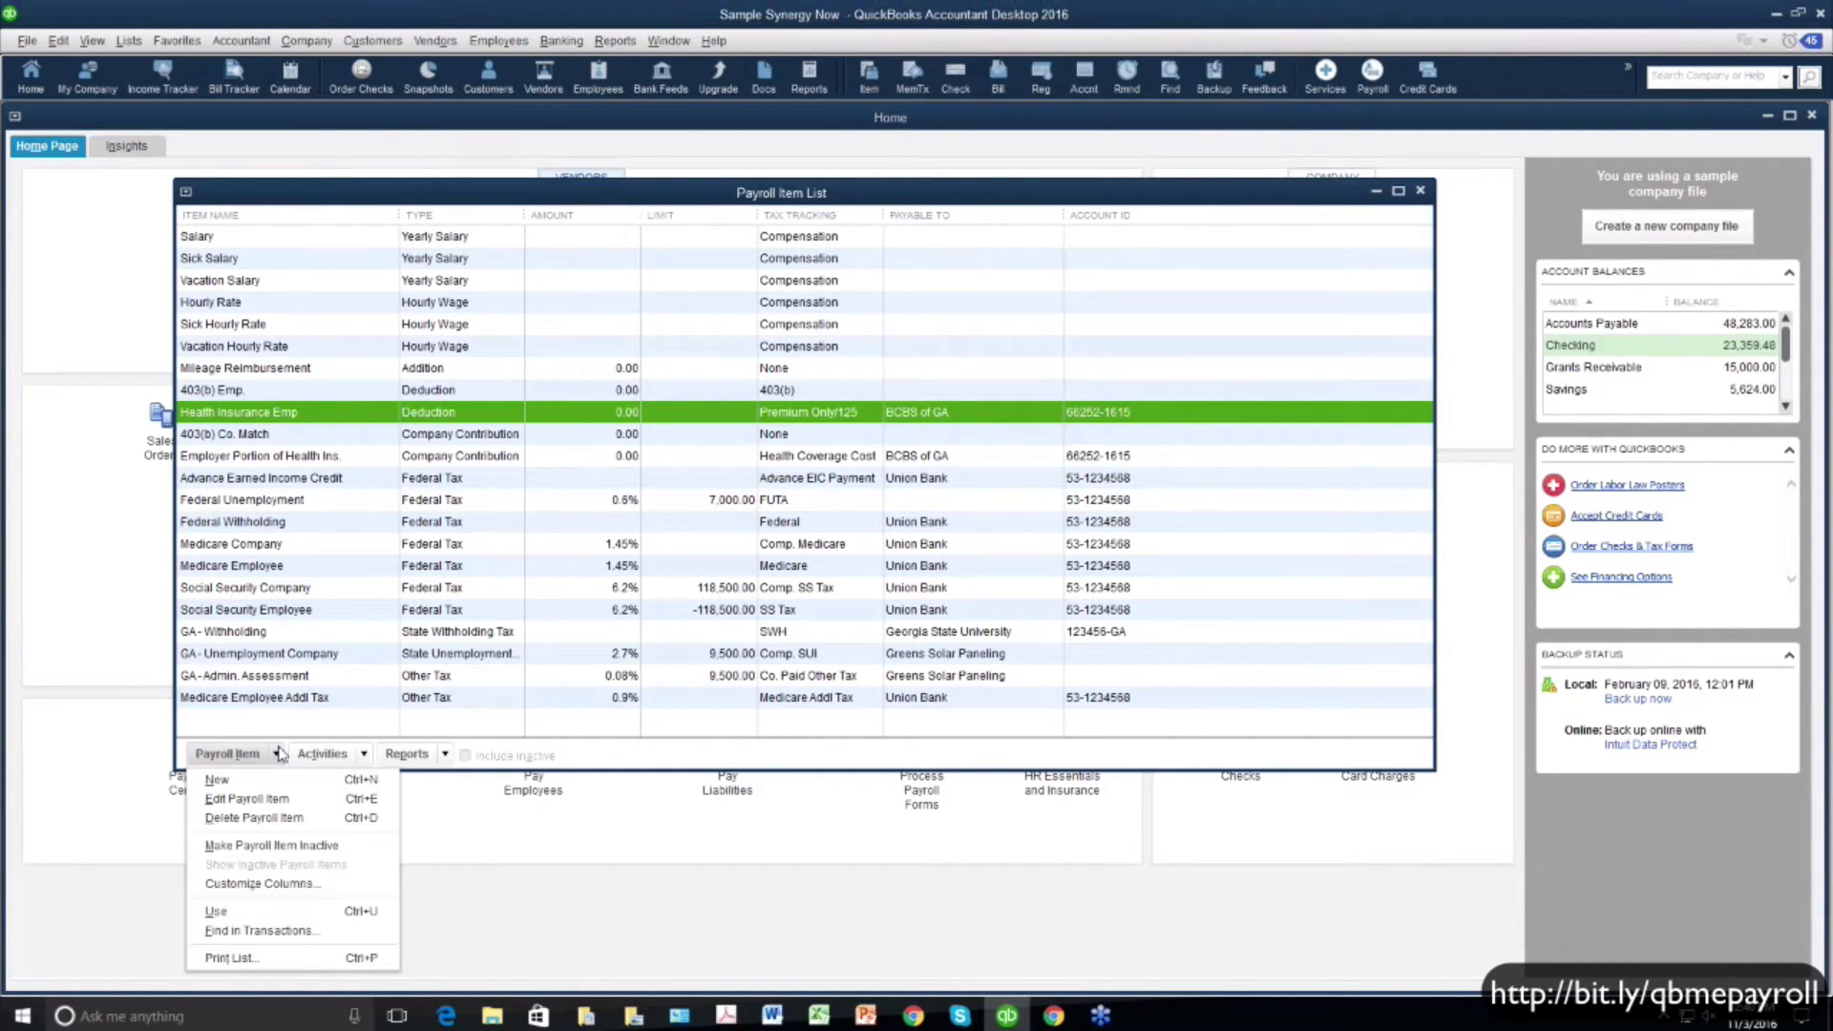
click(269, 781)
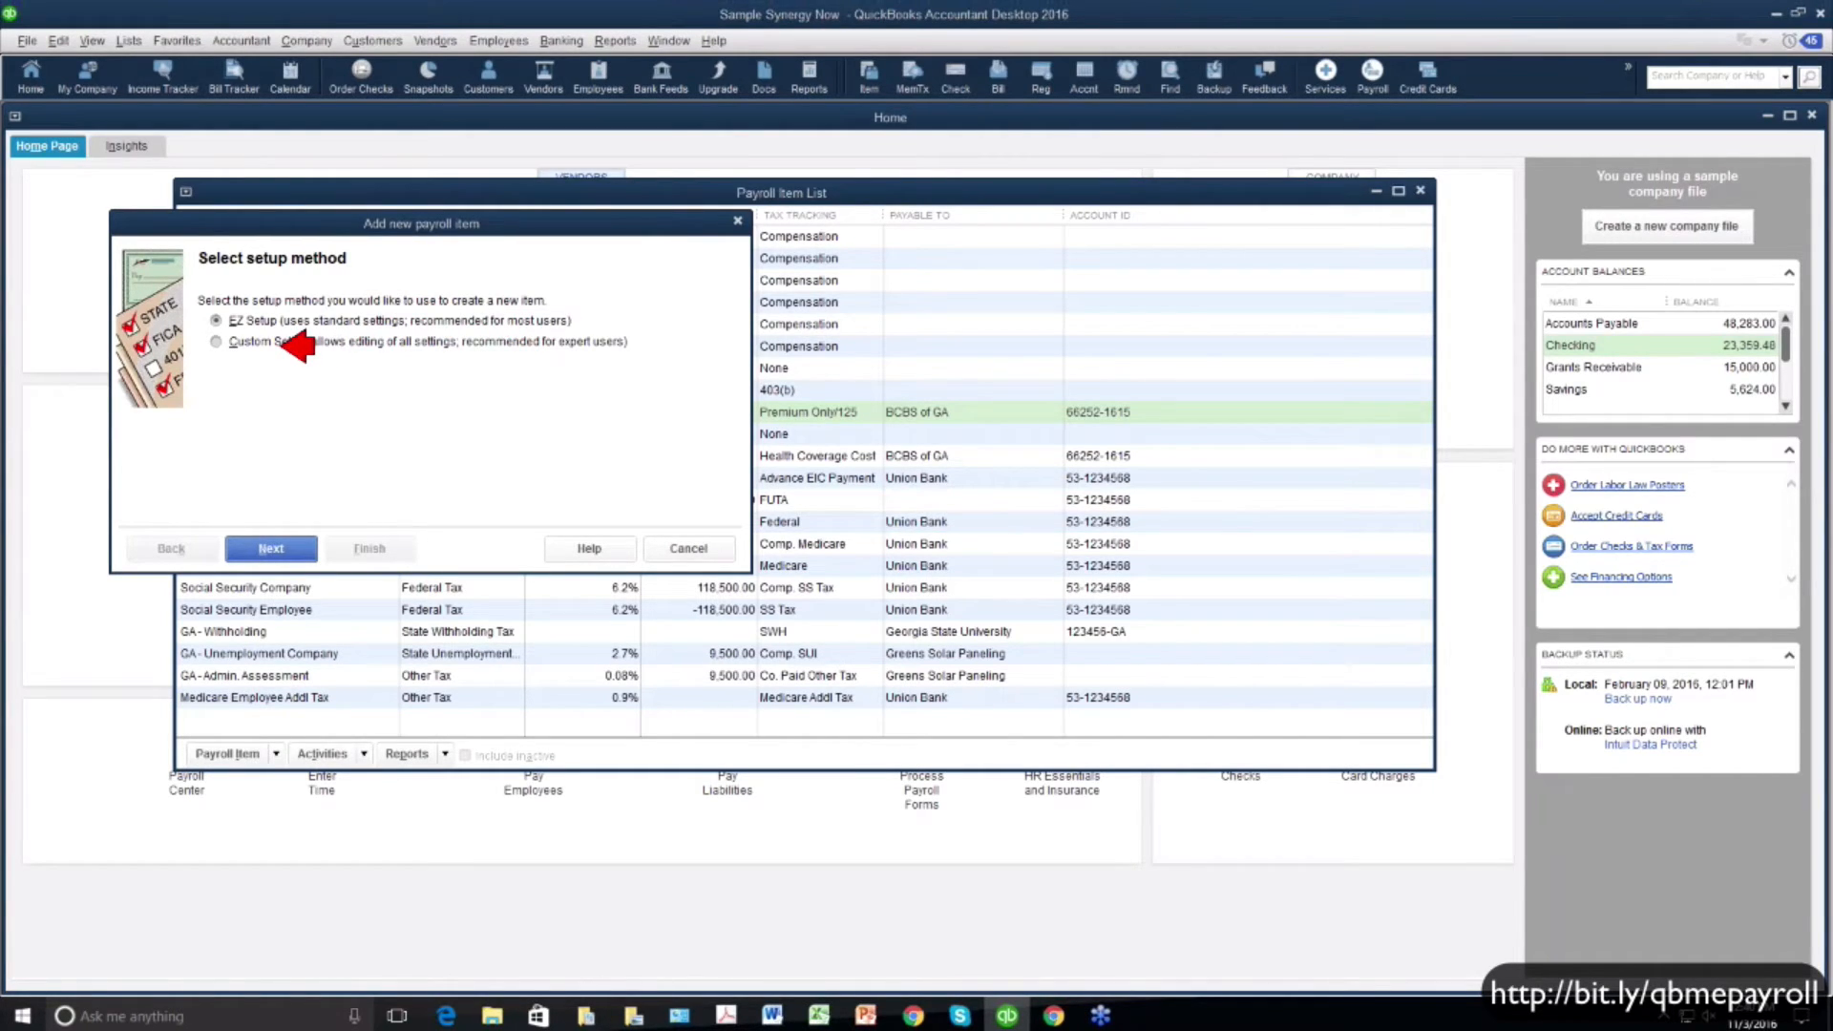
click(218, 345)
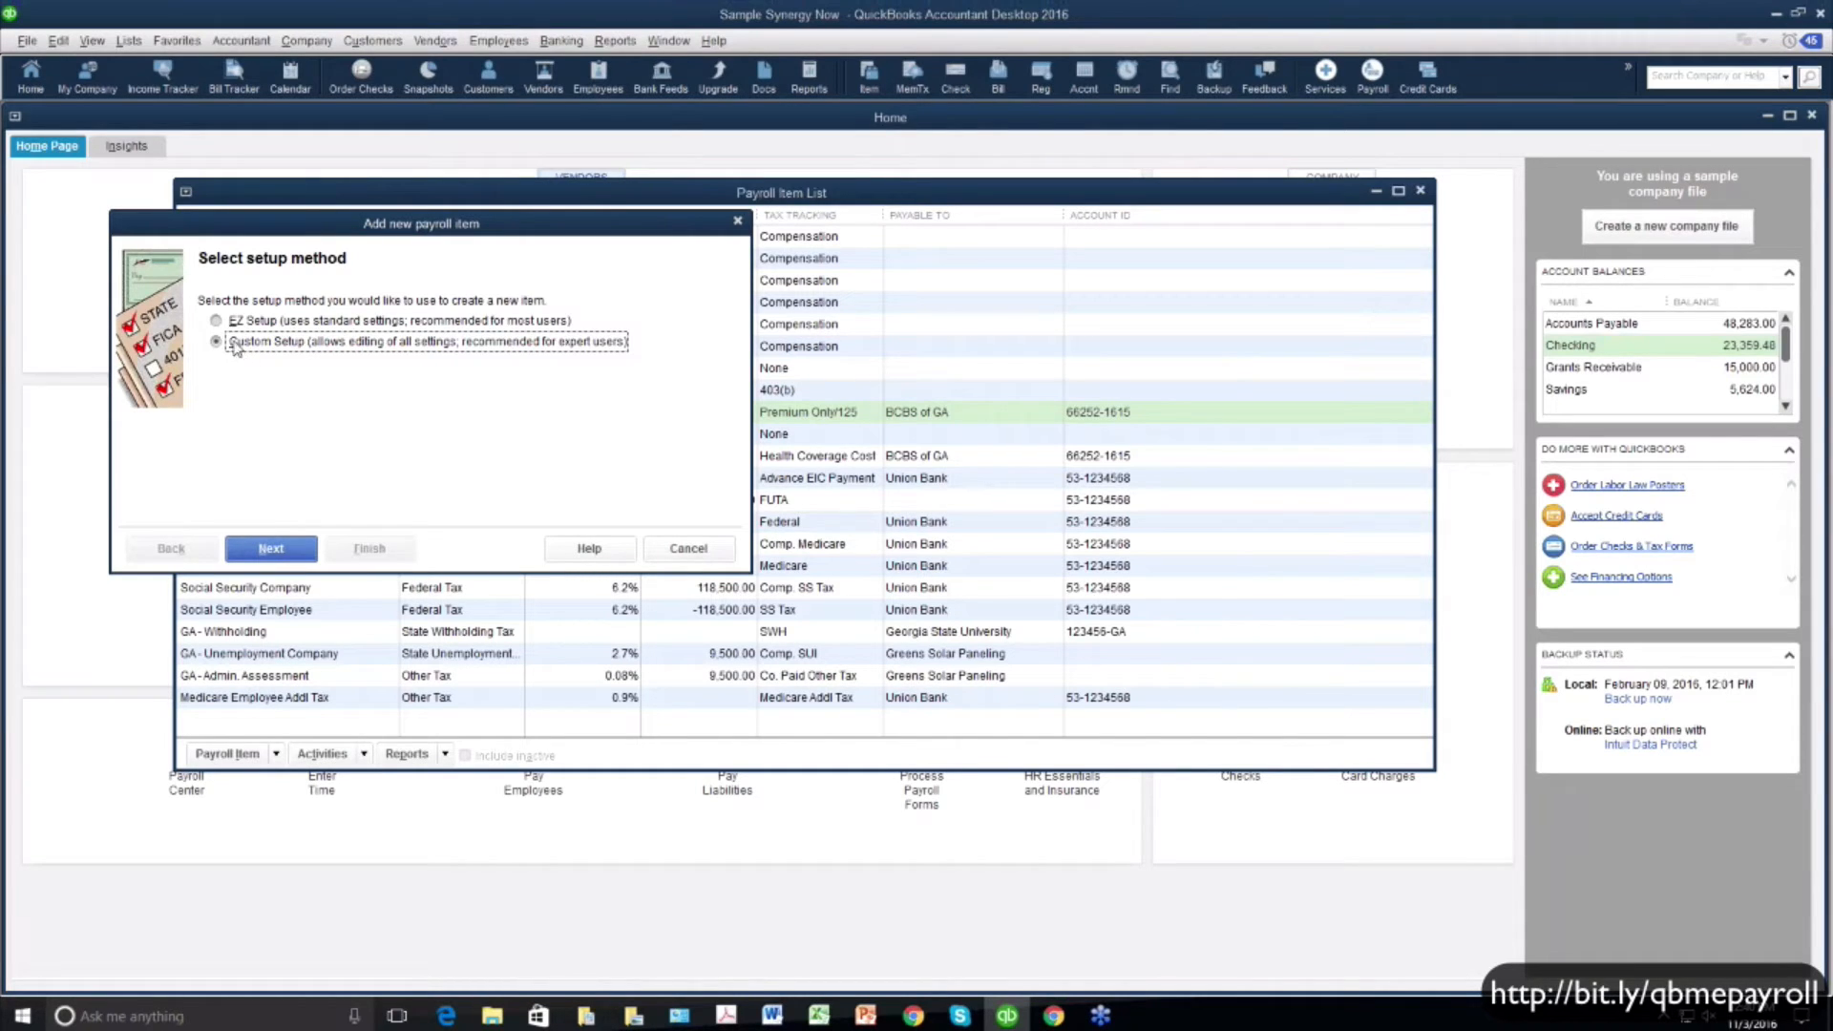
click(219, 322)
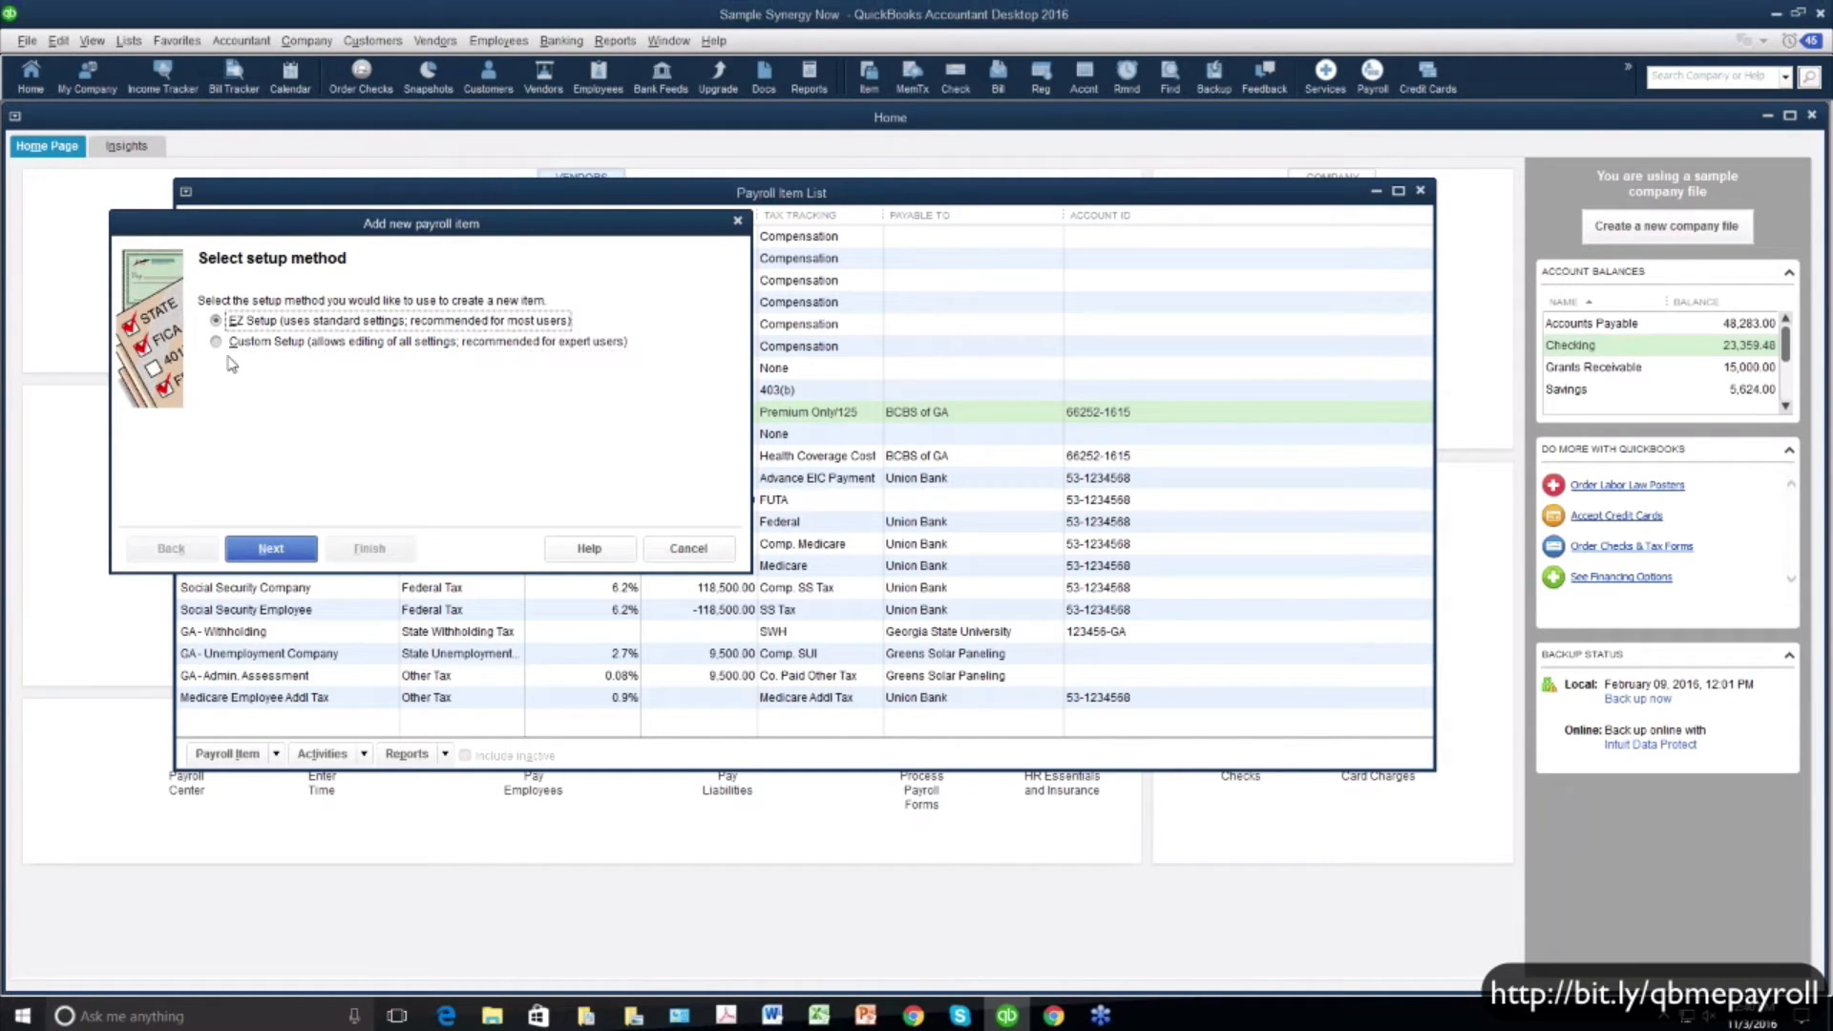
click(216, 343)
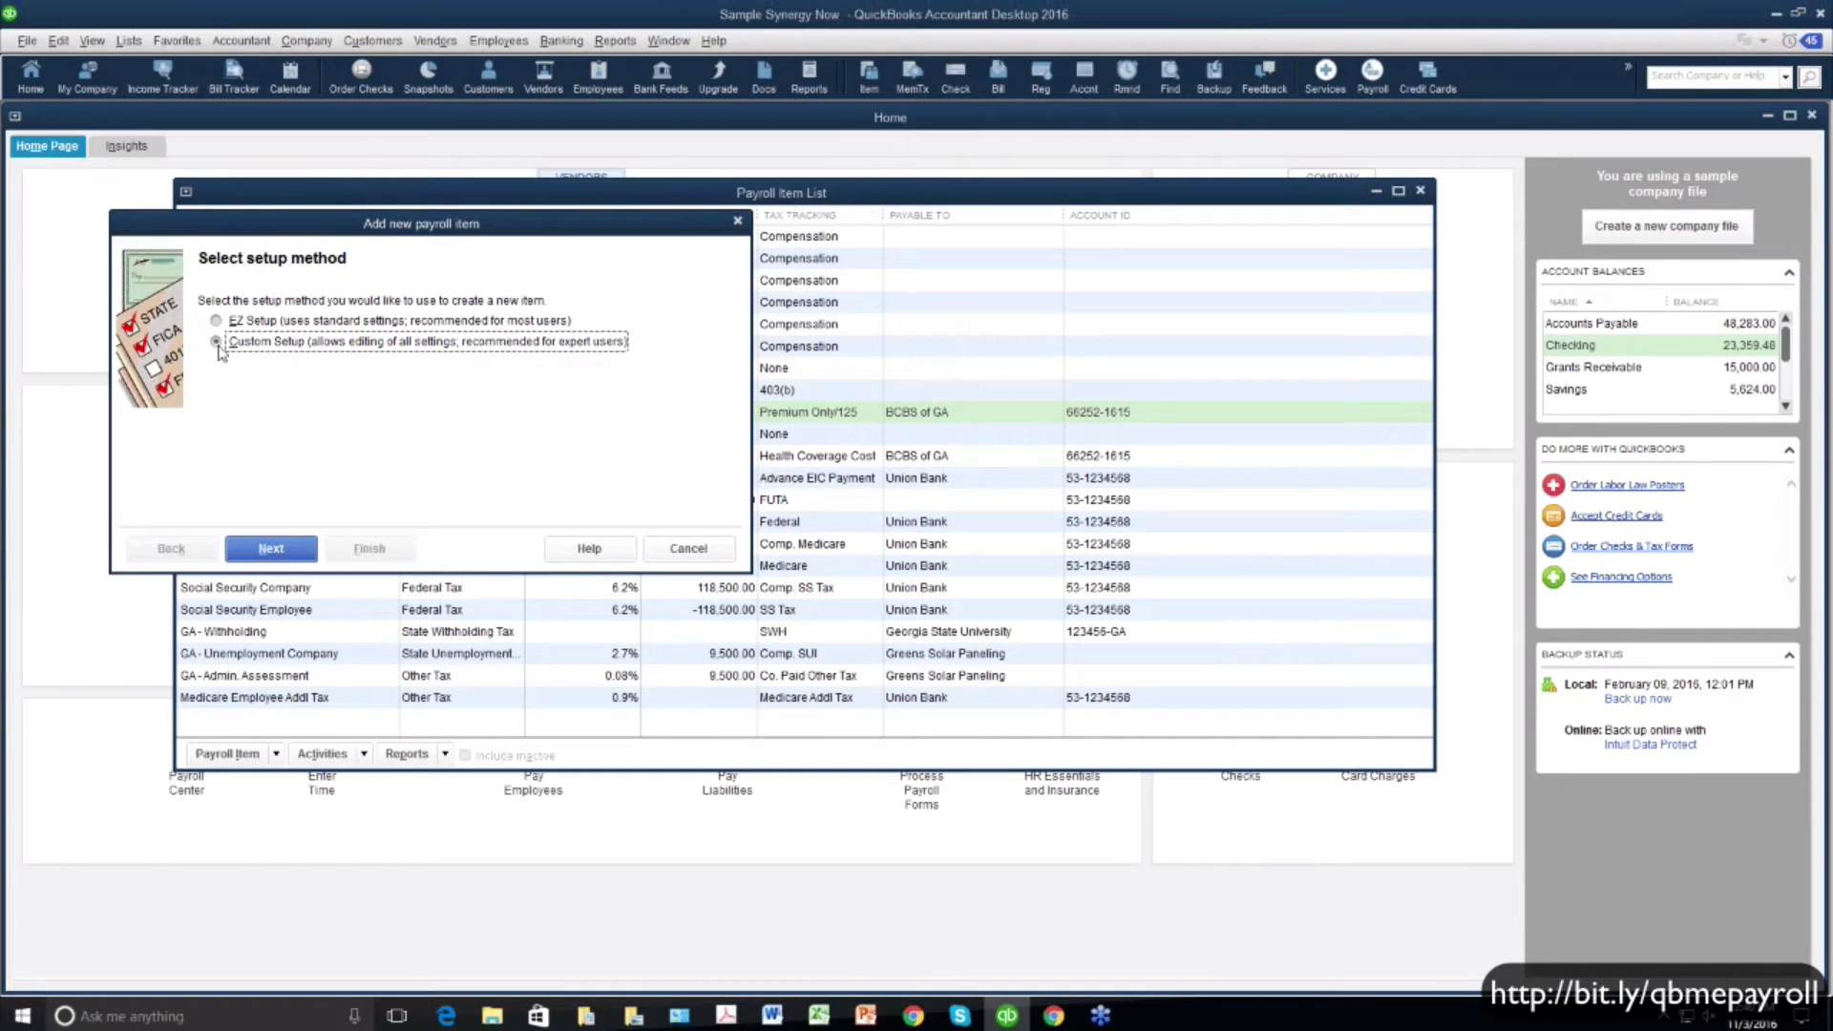
click(282, 552)
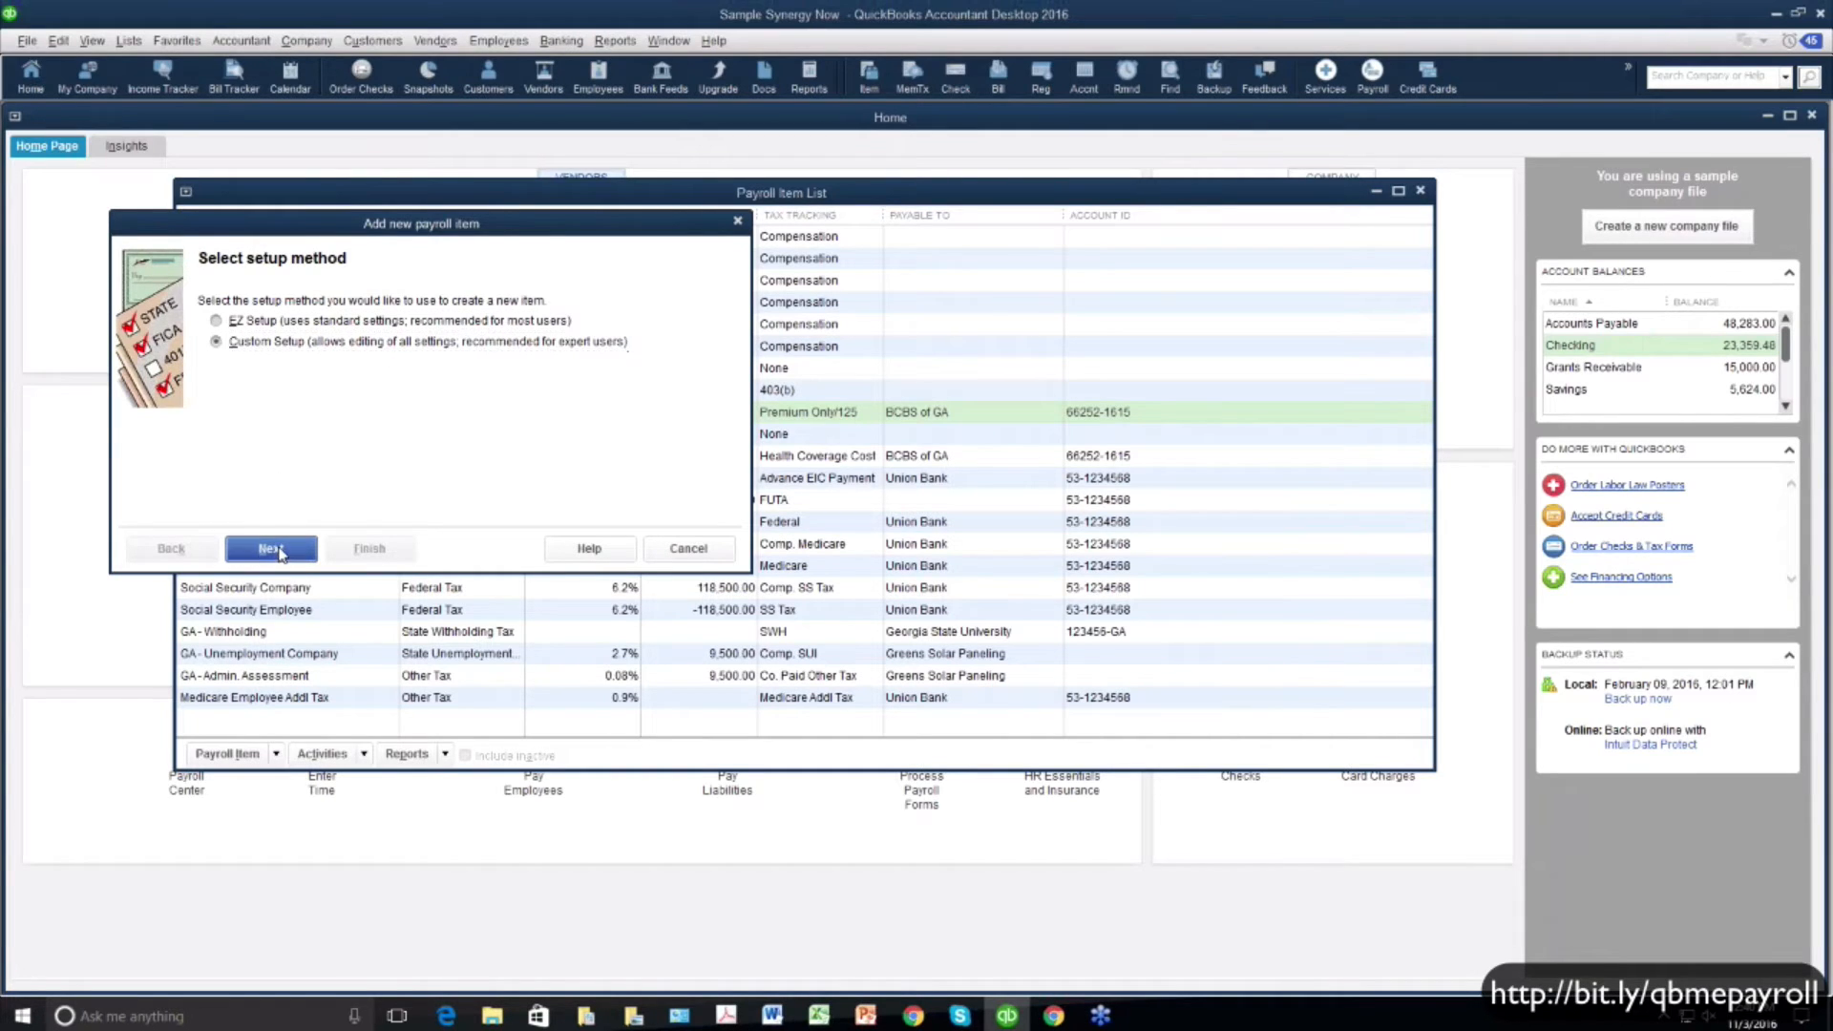
Compare the Company Contribution and Deduction item types, proceed with Deduction to the naming page, and cancel the new payroll item
key(ctrl+shift+F8)
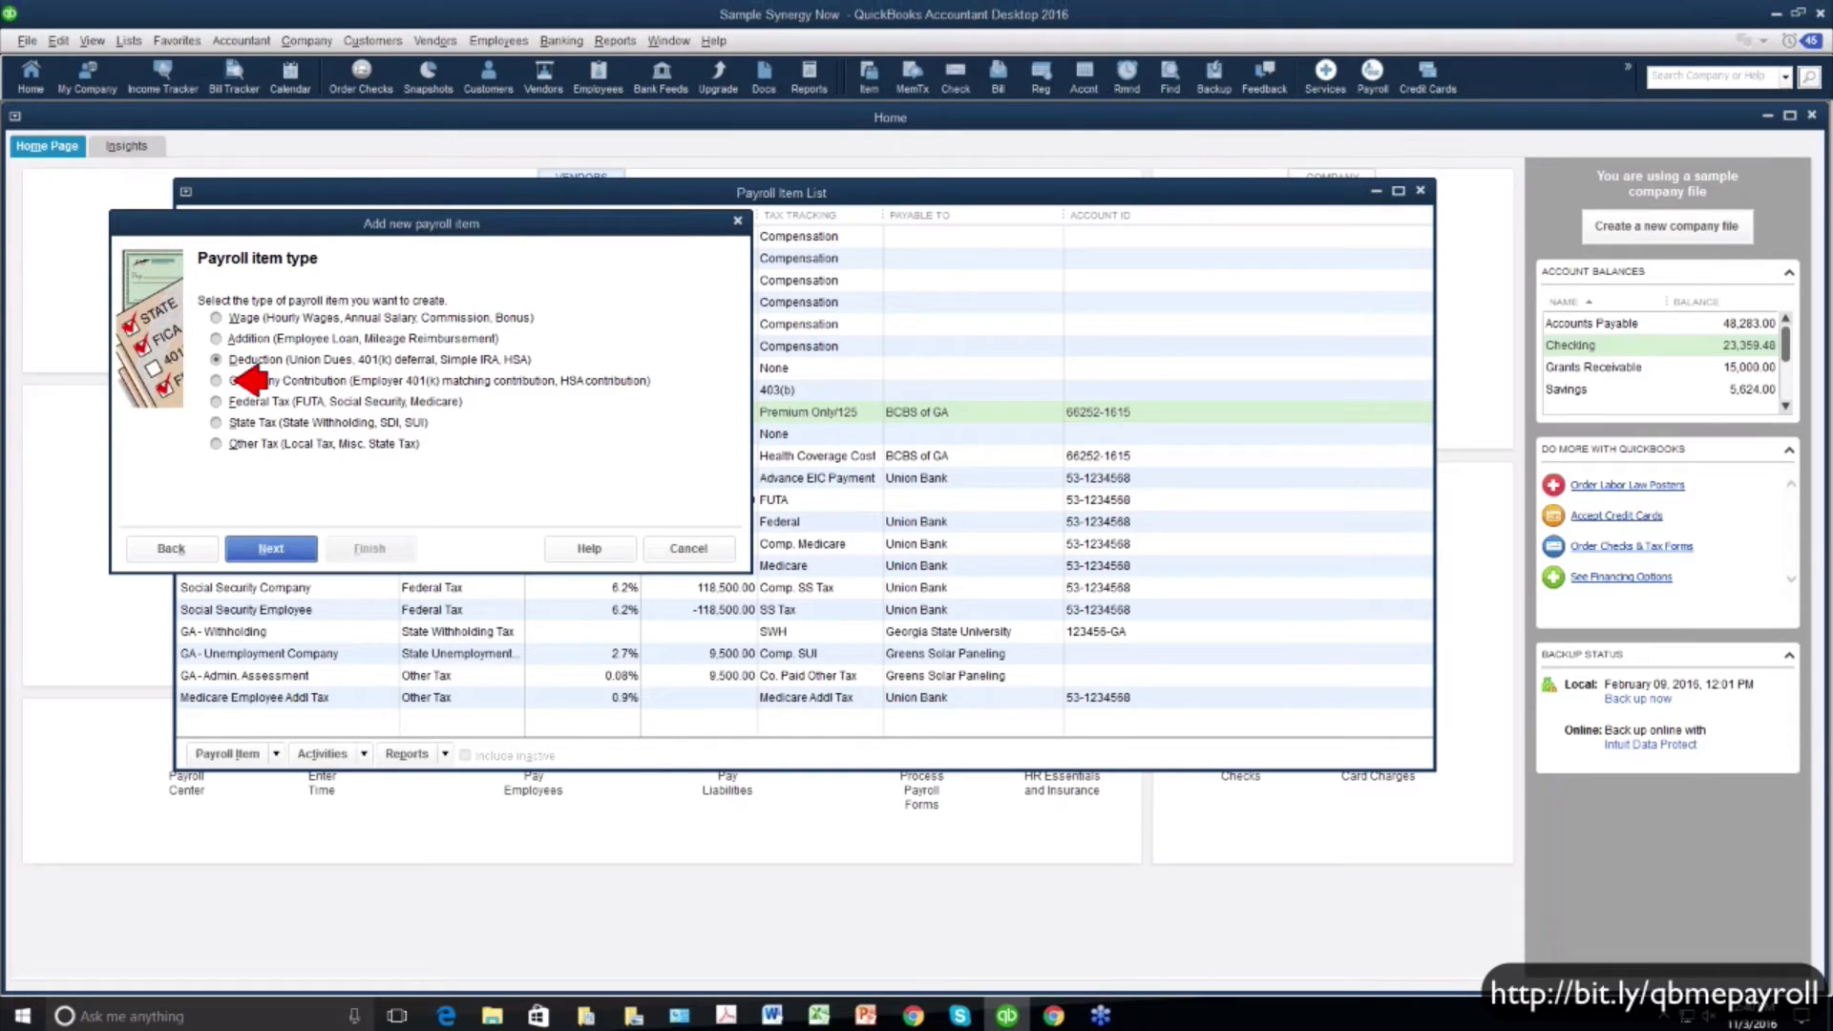
click(217, 381)
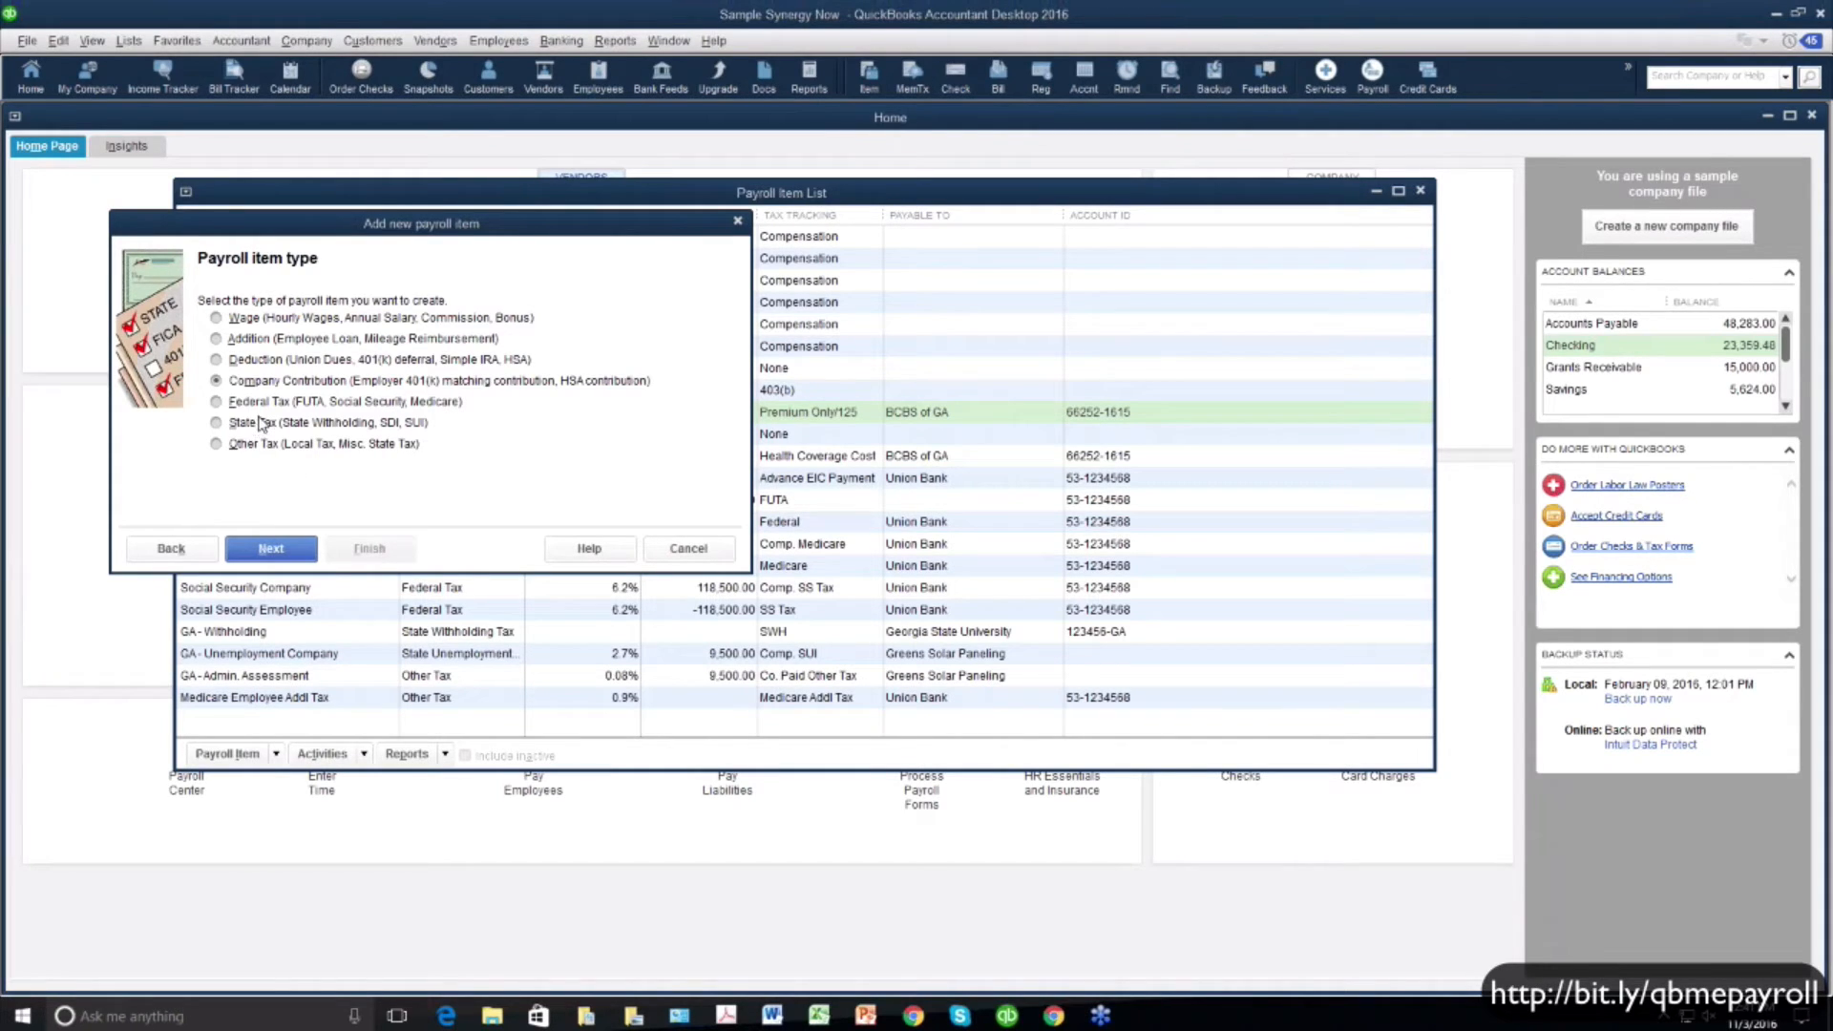
click(219, 362)
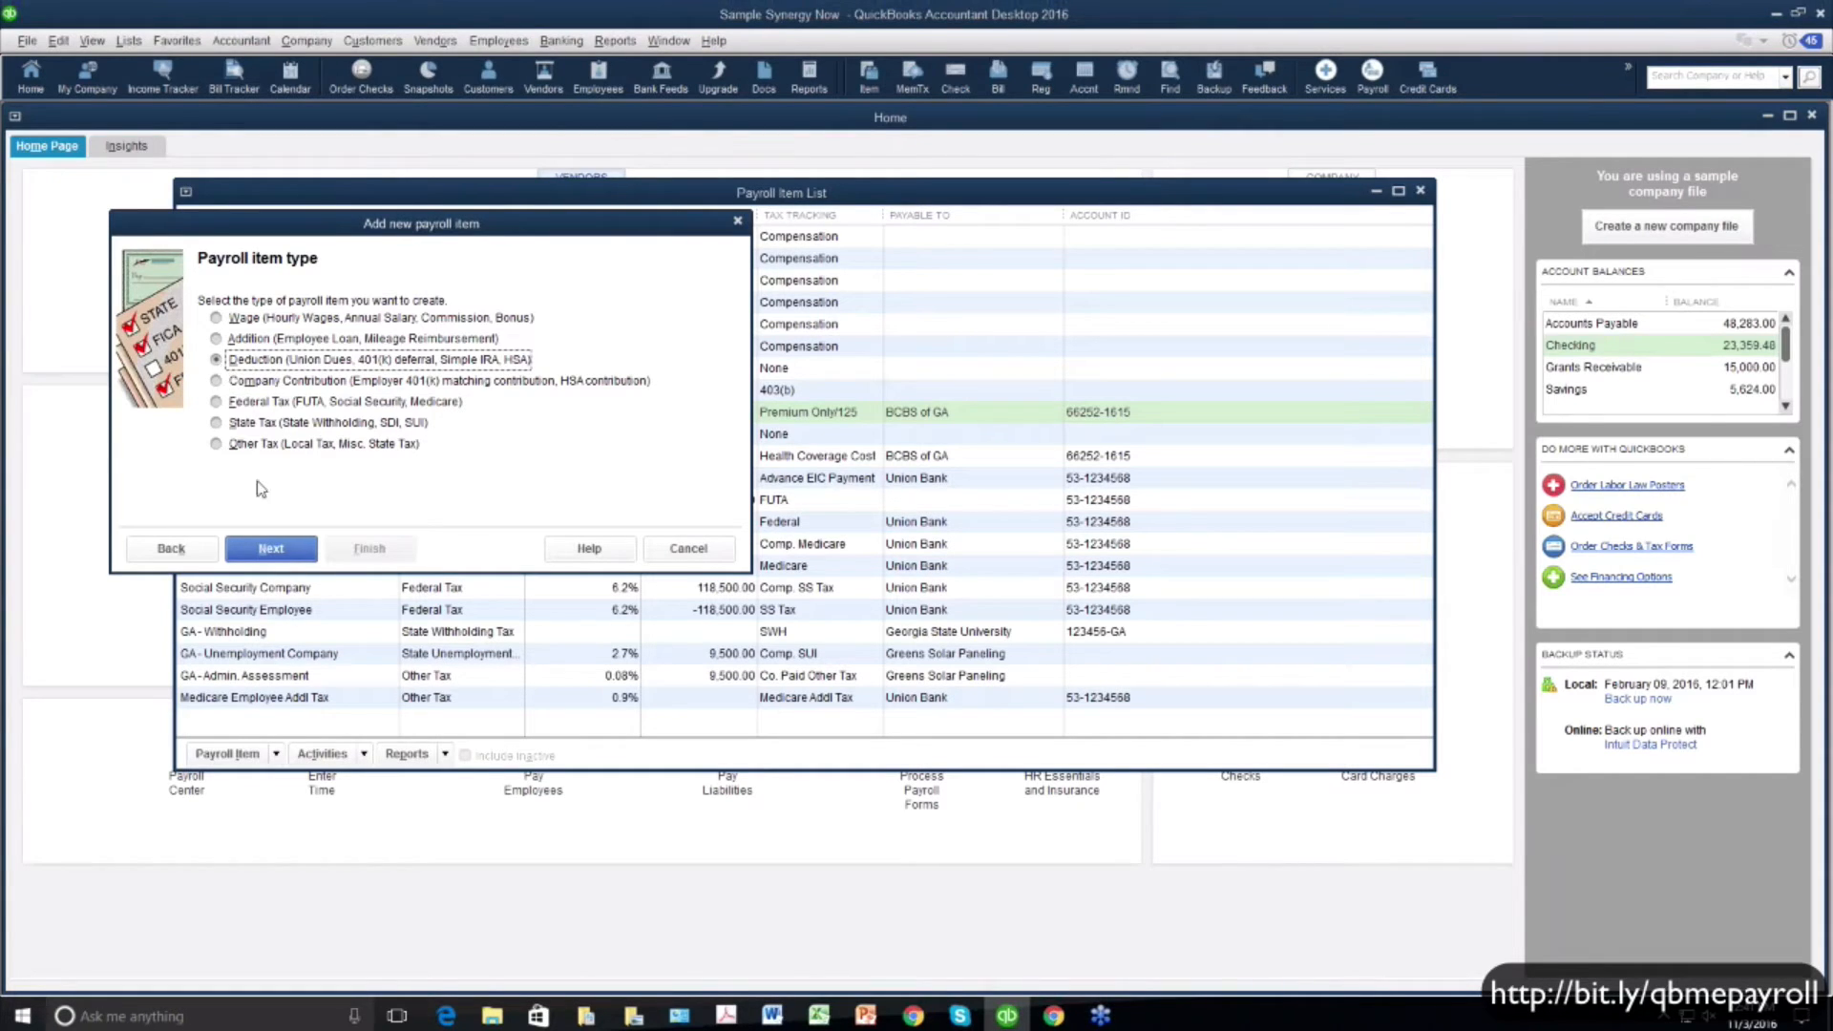
click(269, 549)
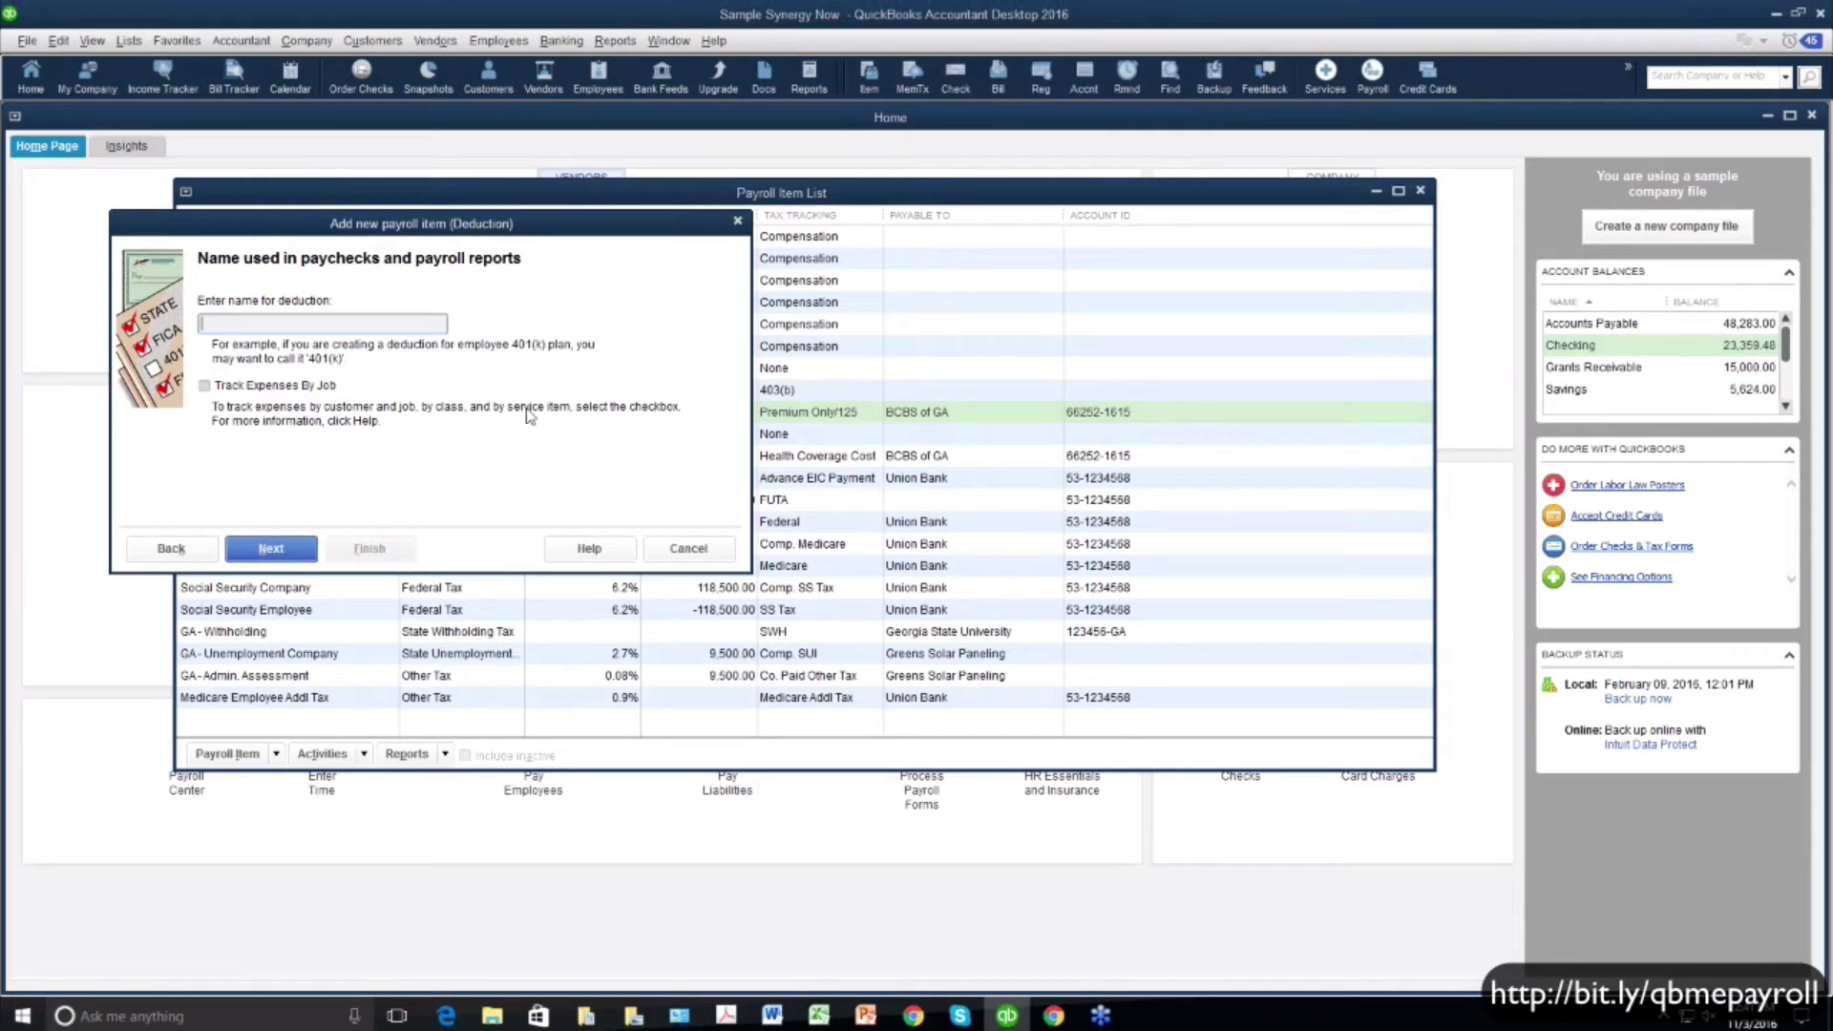
click(689, 551)
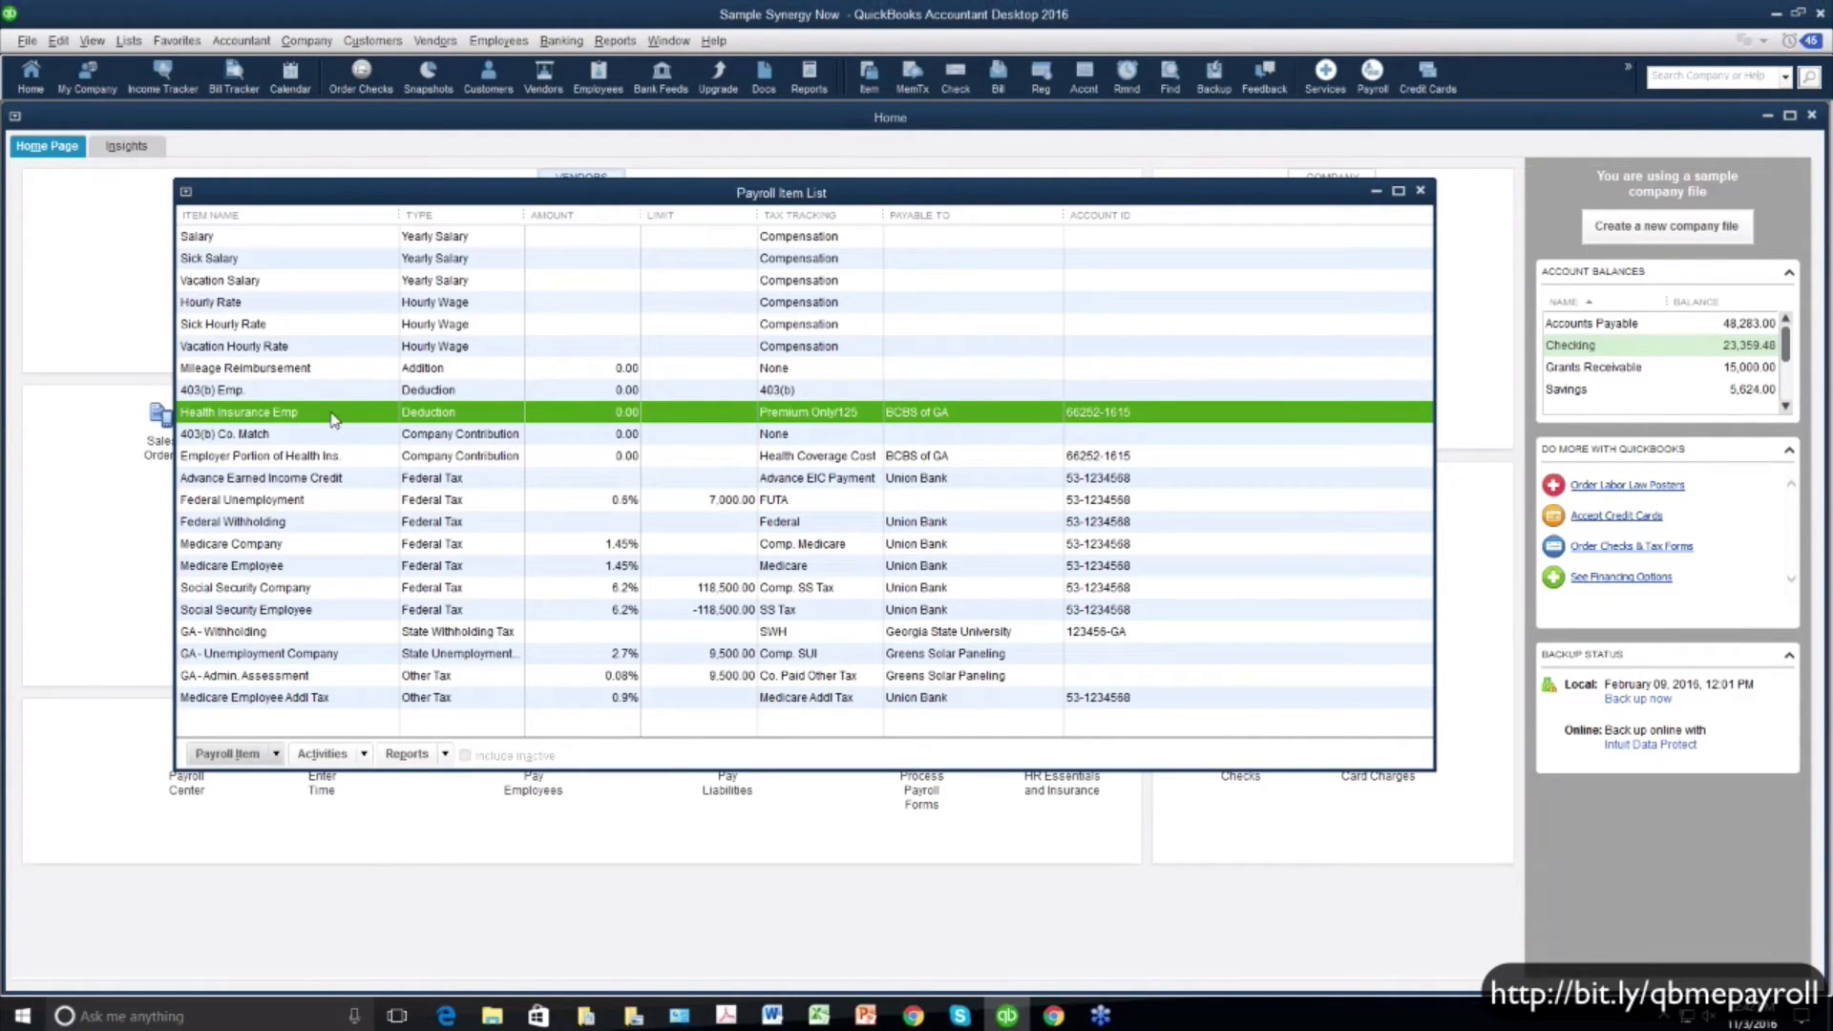
Edit the Health Insurance Emp deduction and choose Payroll Liabilities:Health Insurance as its employee-paid liability account
double_click(333, 420)
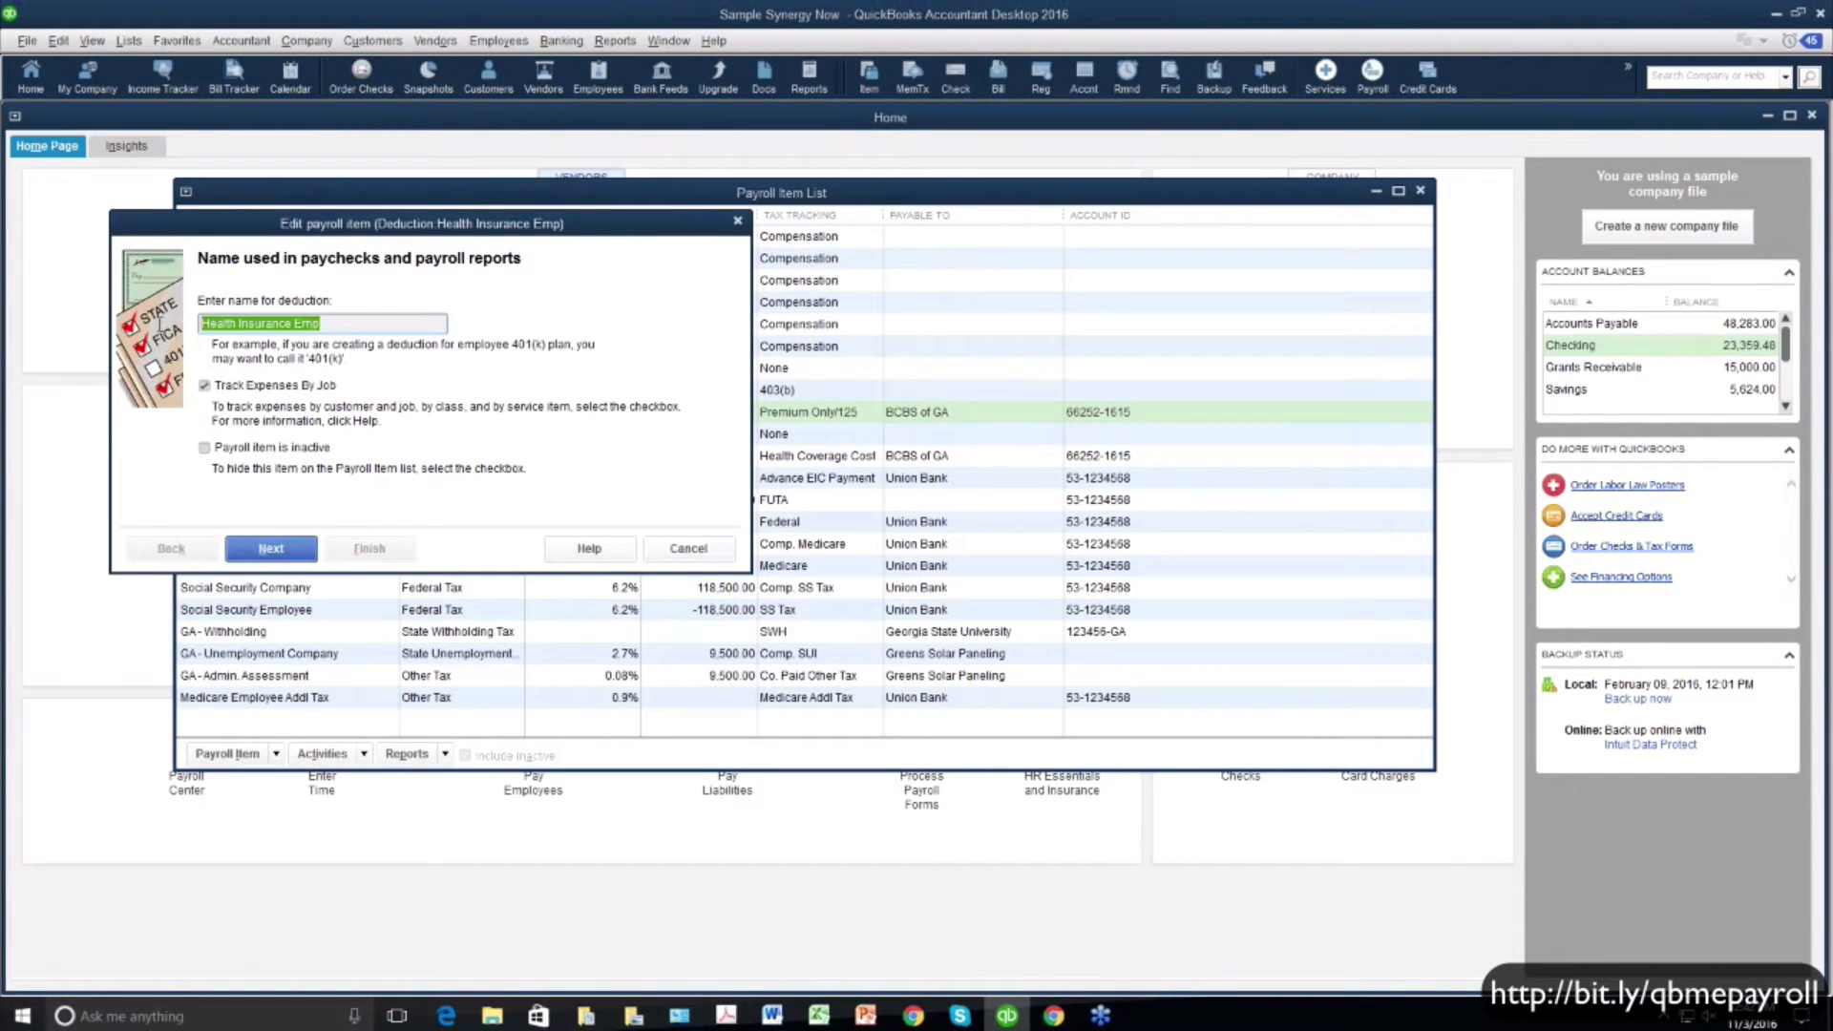
click(284, 550)
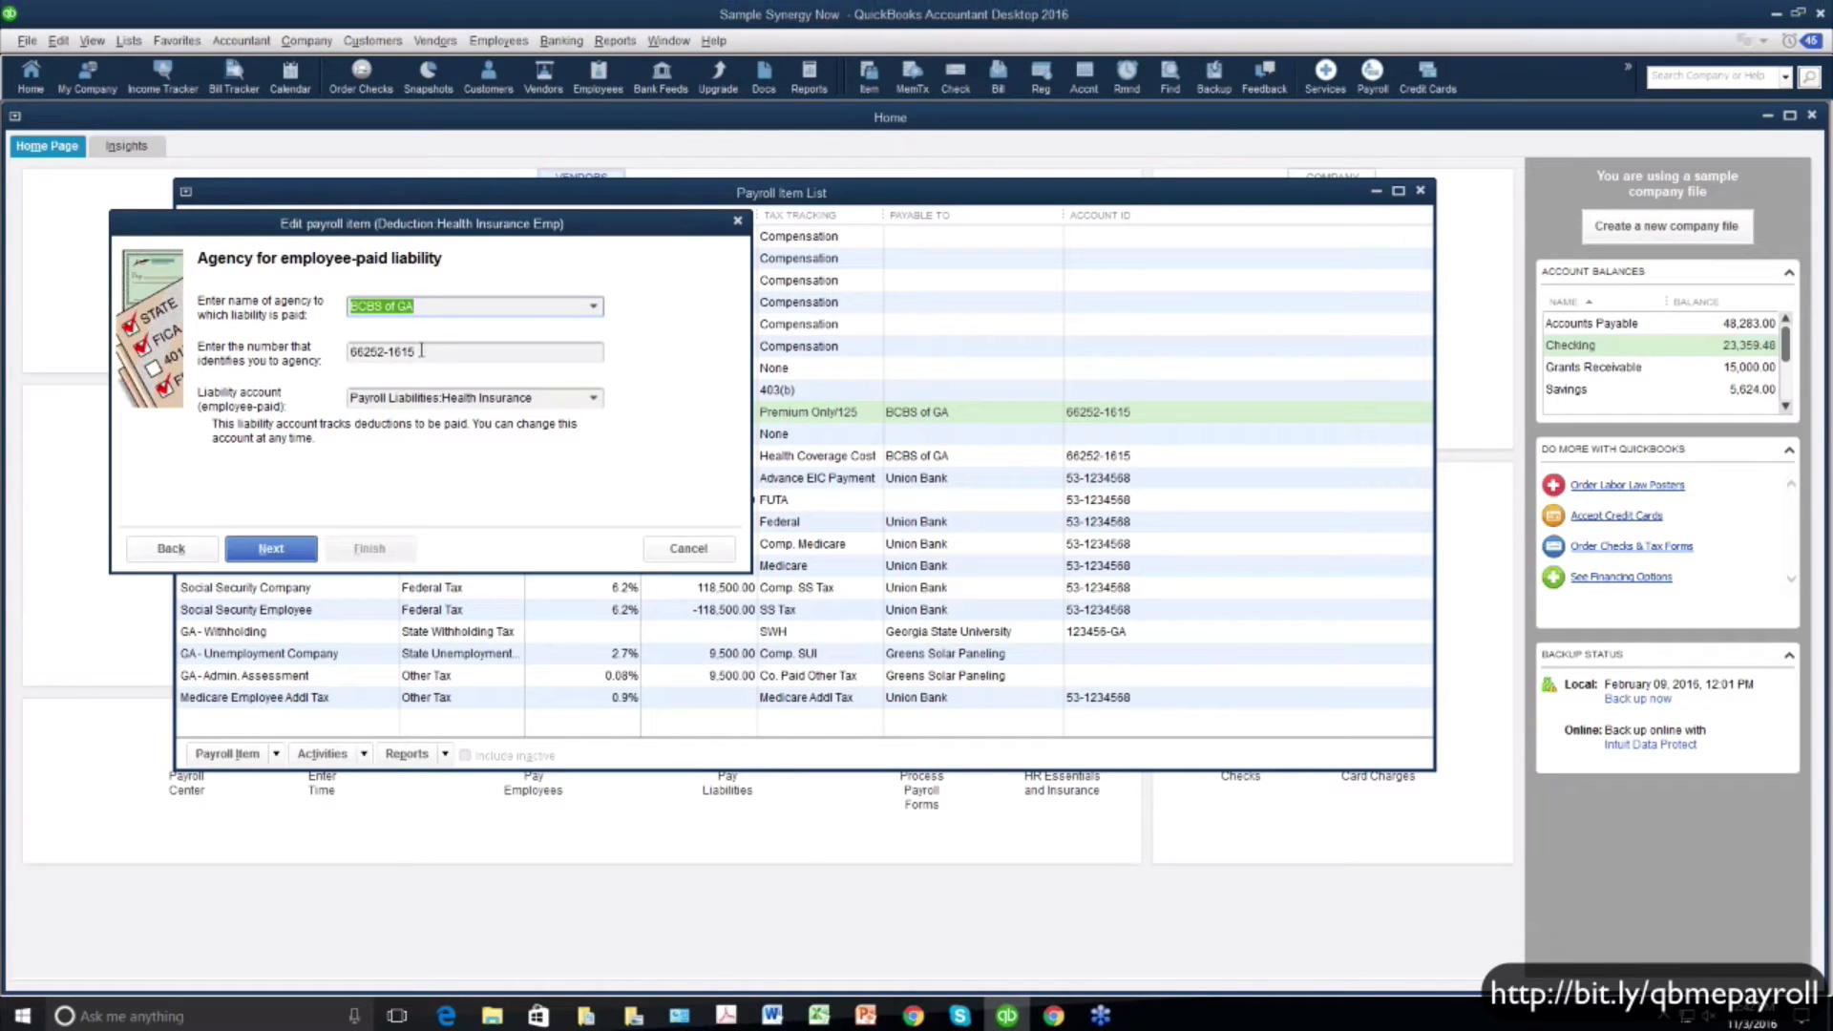
key(Tab)
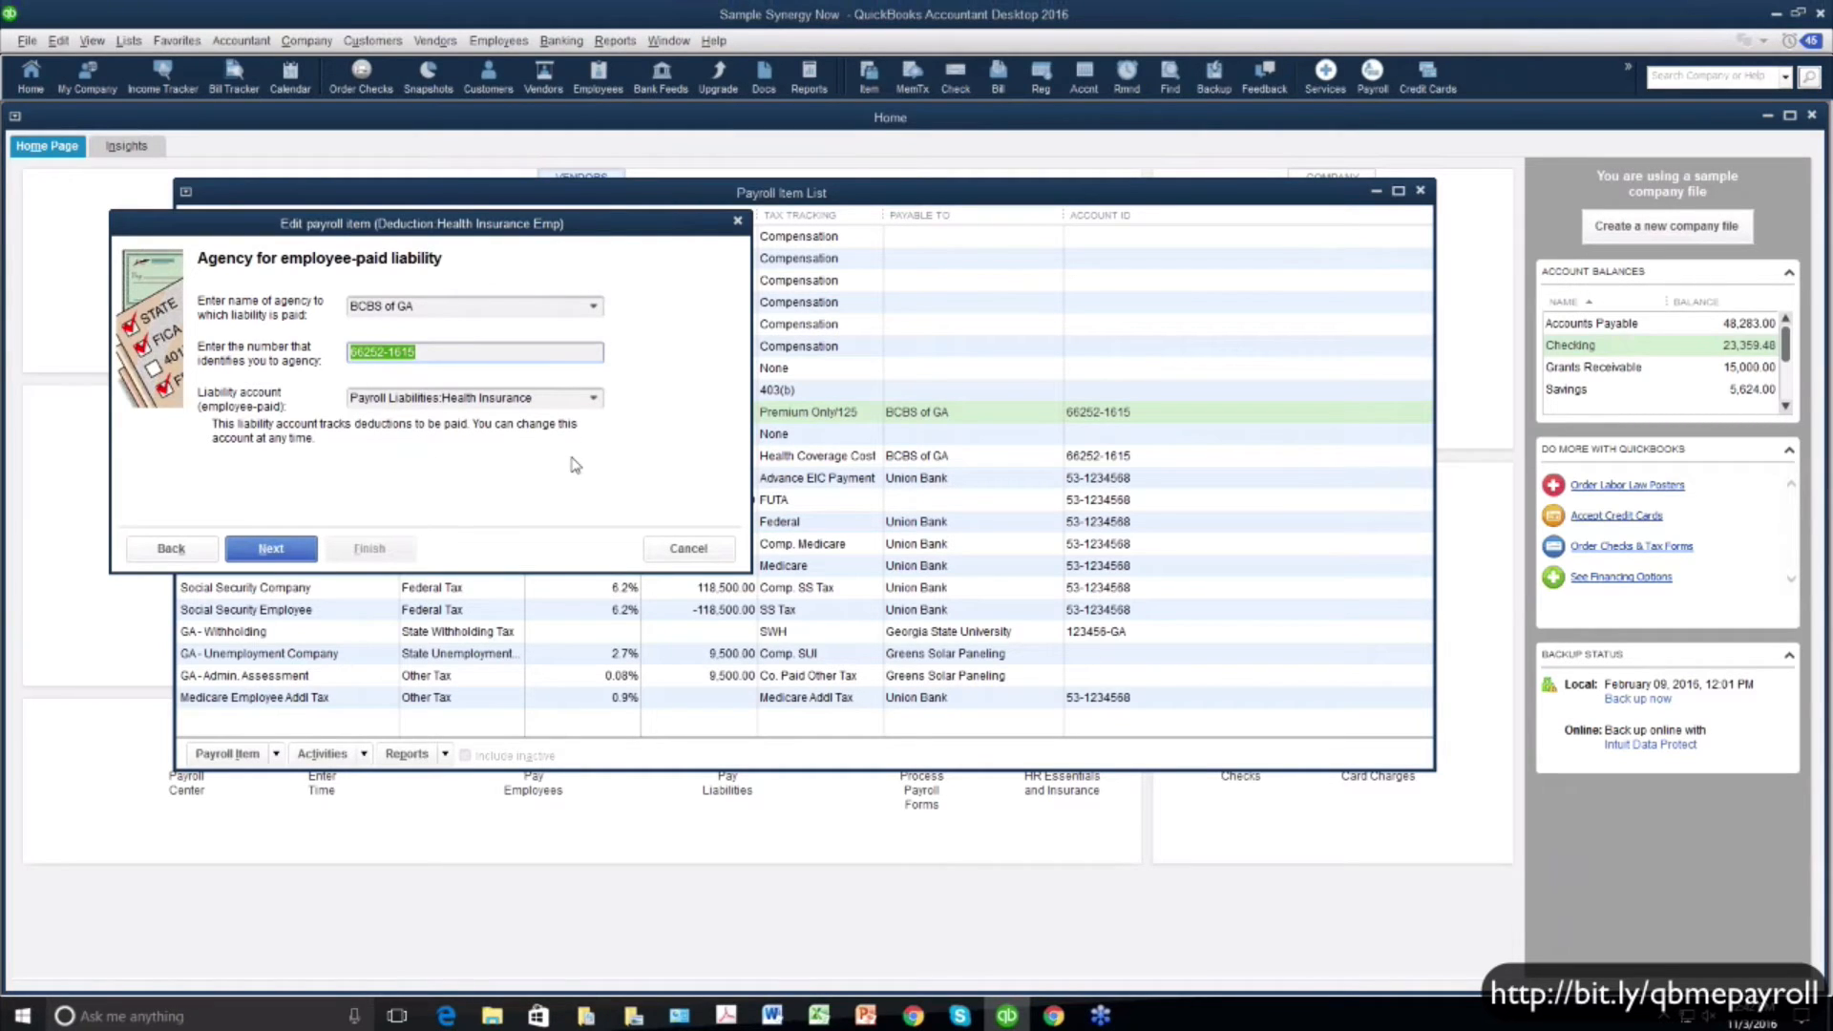
click(594, 400)
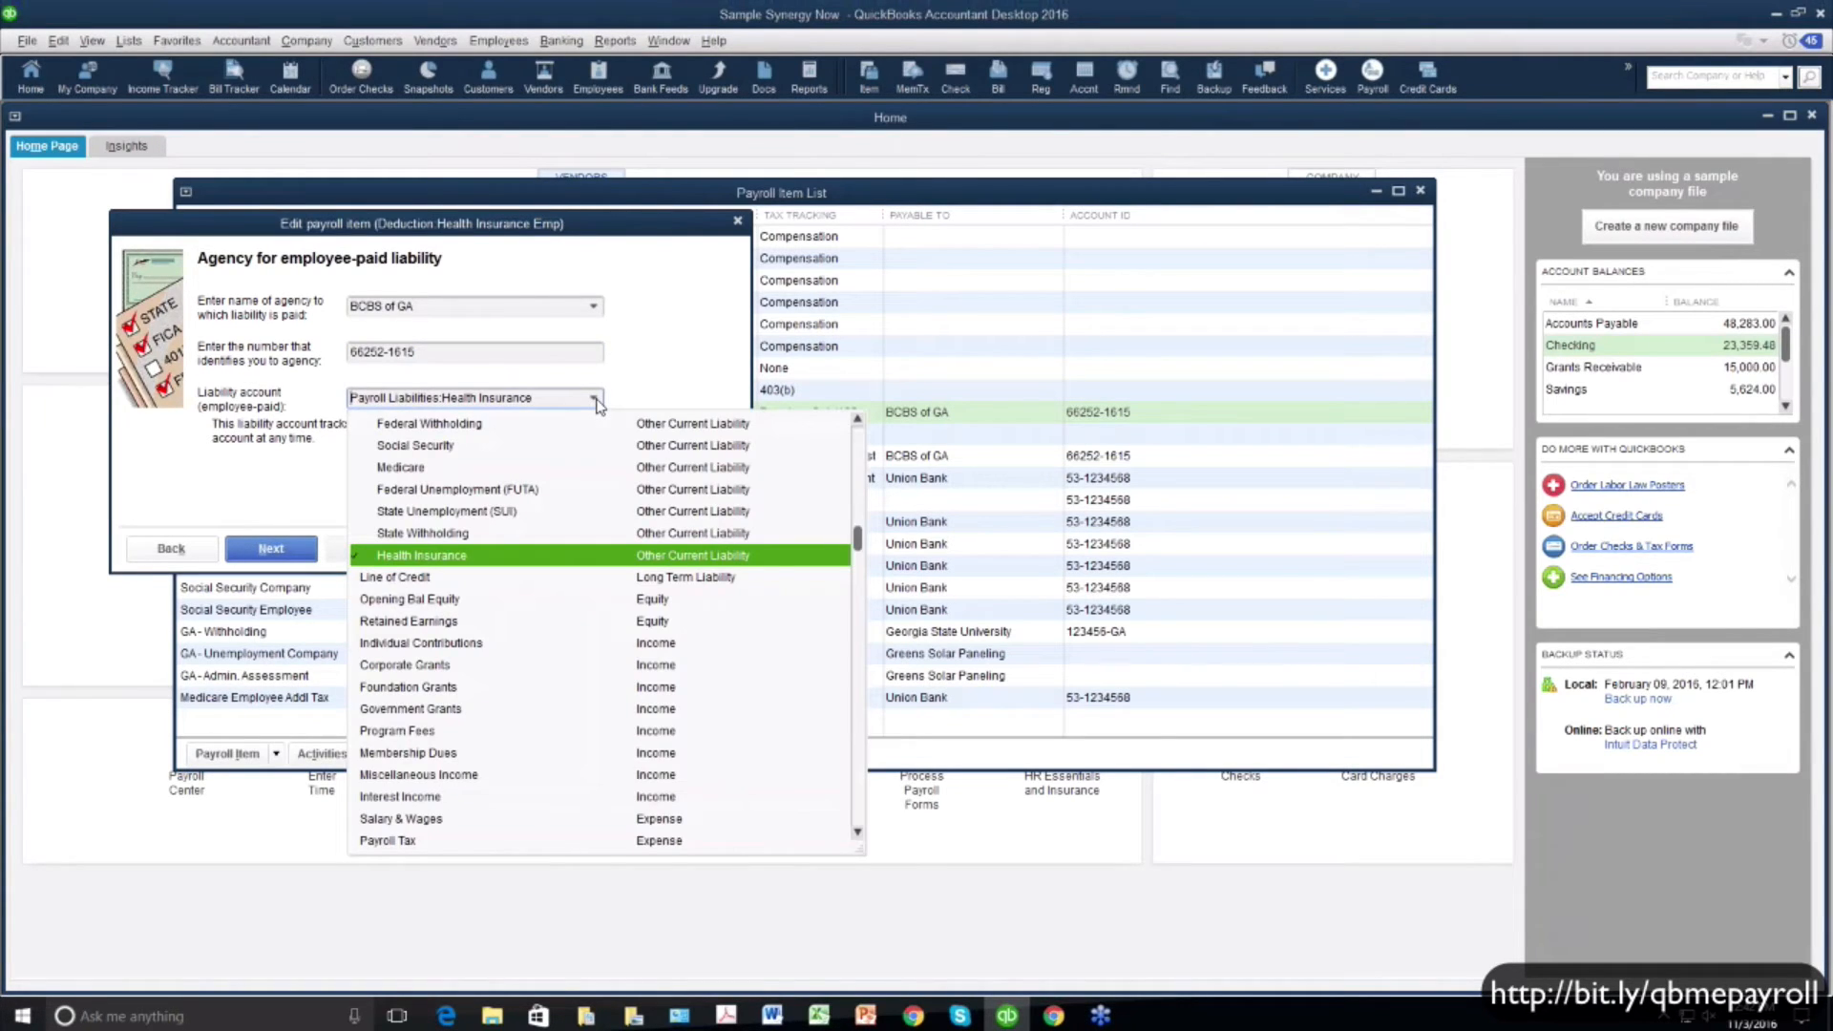
click(859, 421)
click(858, 420)
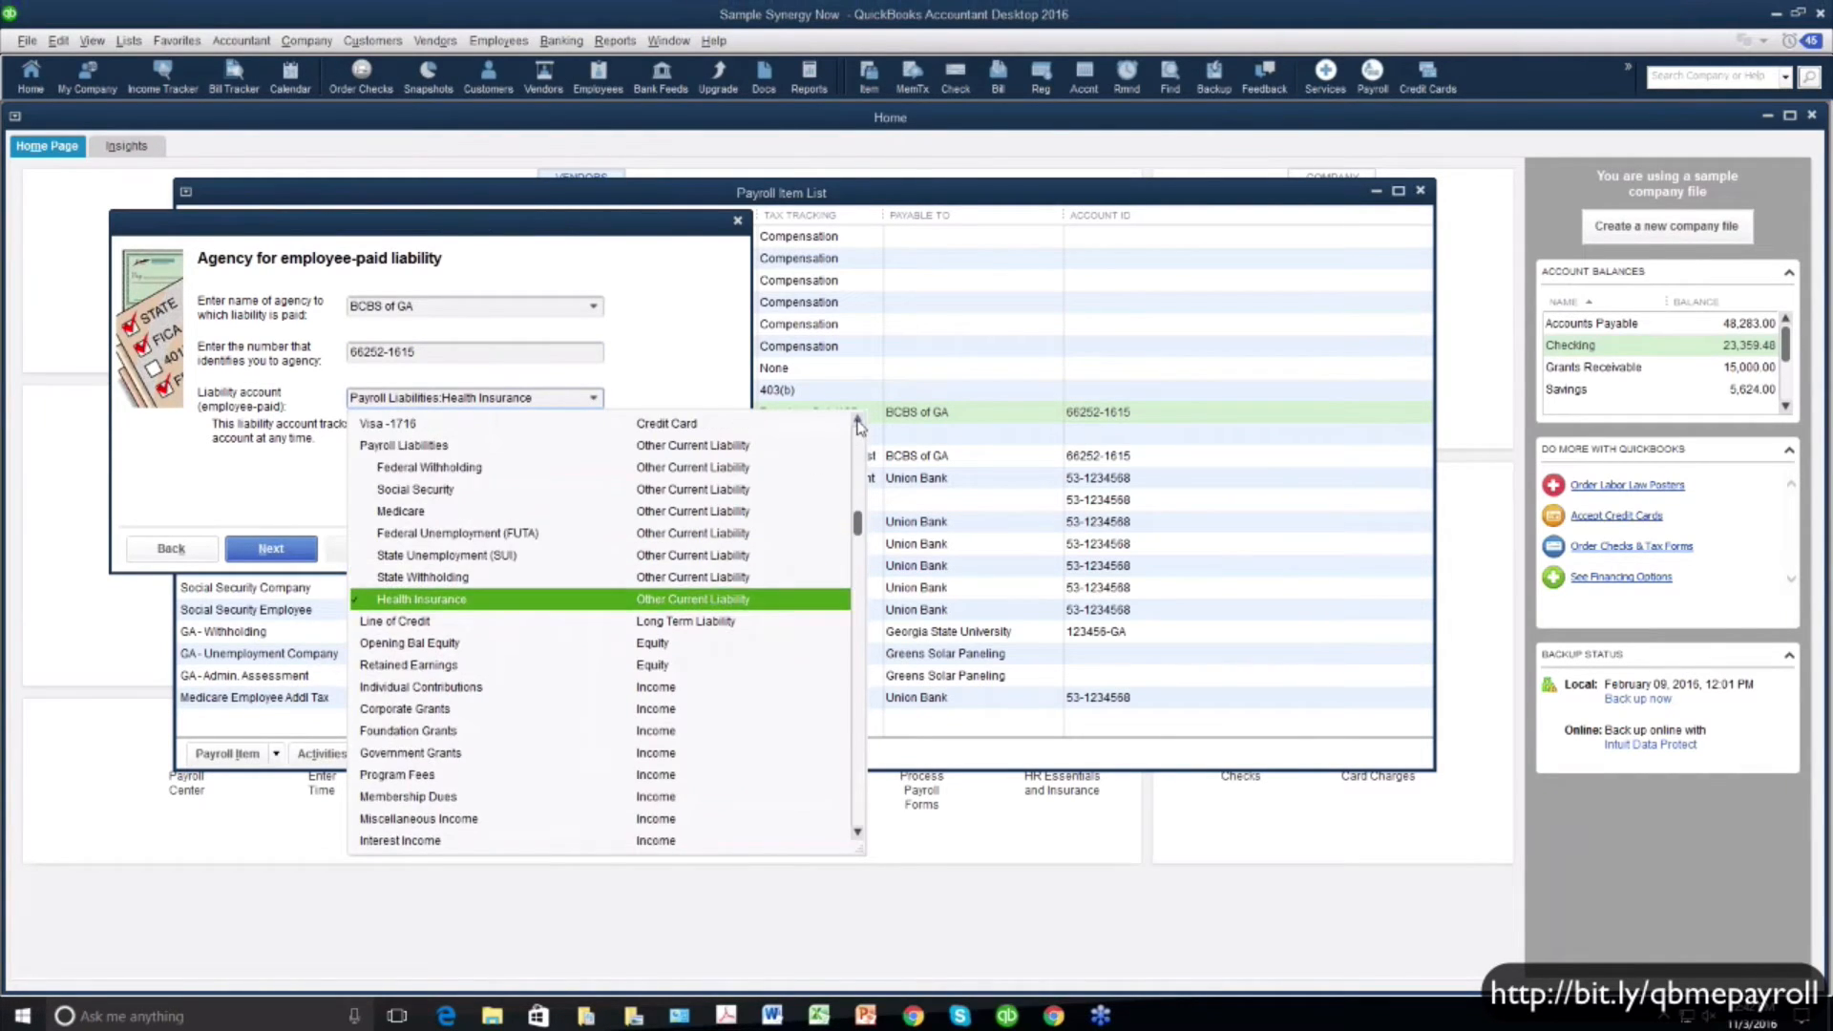
click(465, 604)
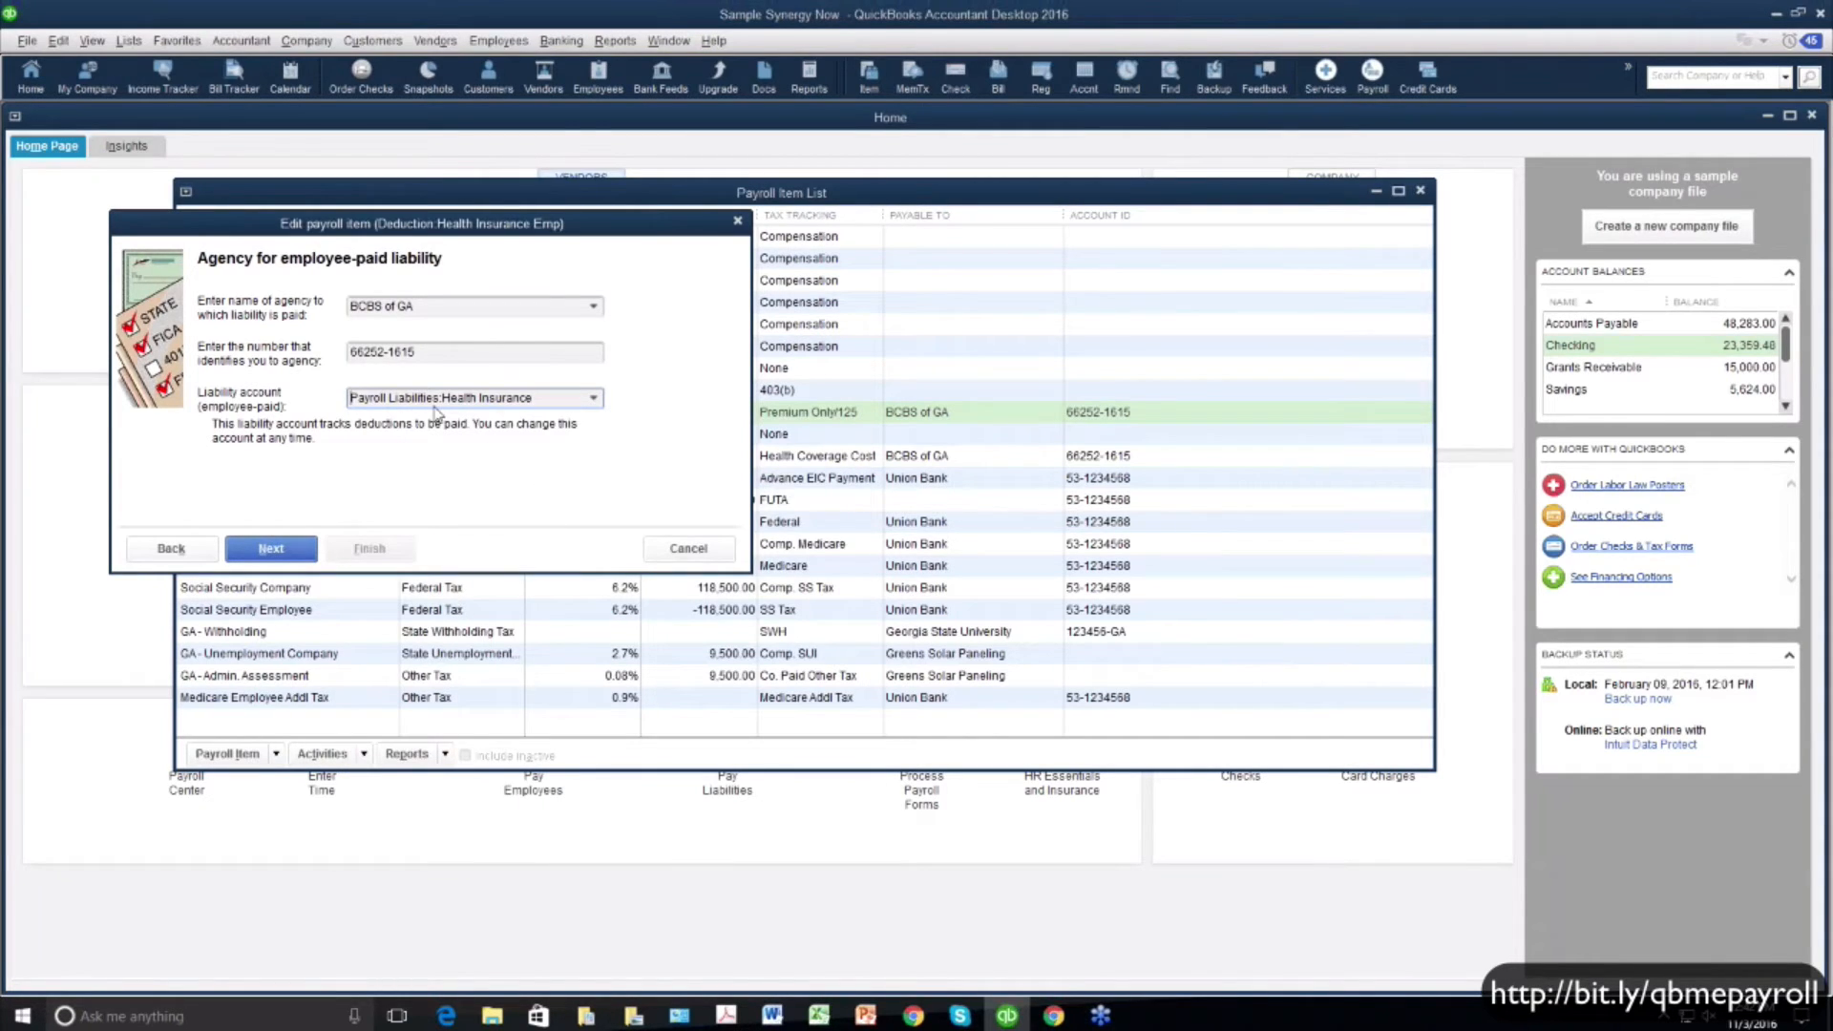
Choose Premium Only/125 as the deduction's tax tracking type and continue to the affected taxes
click(291, 560)
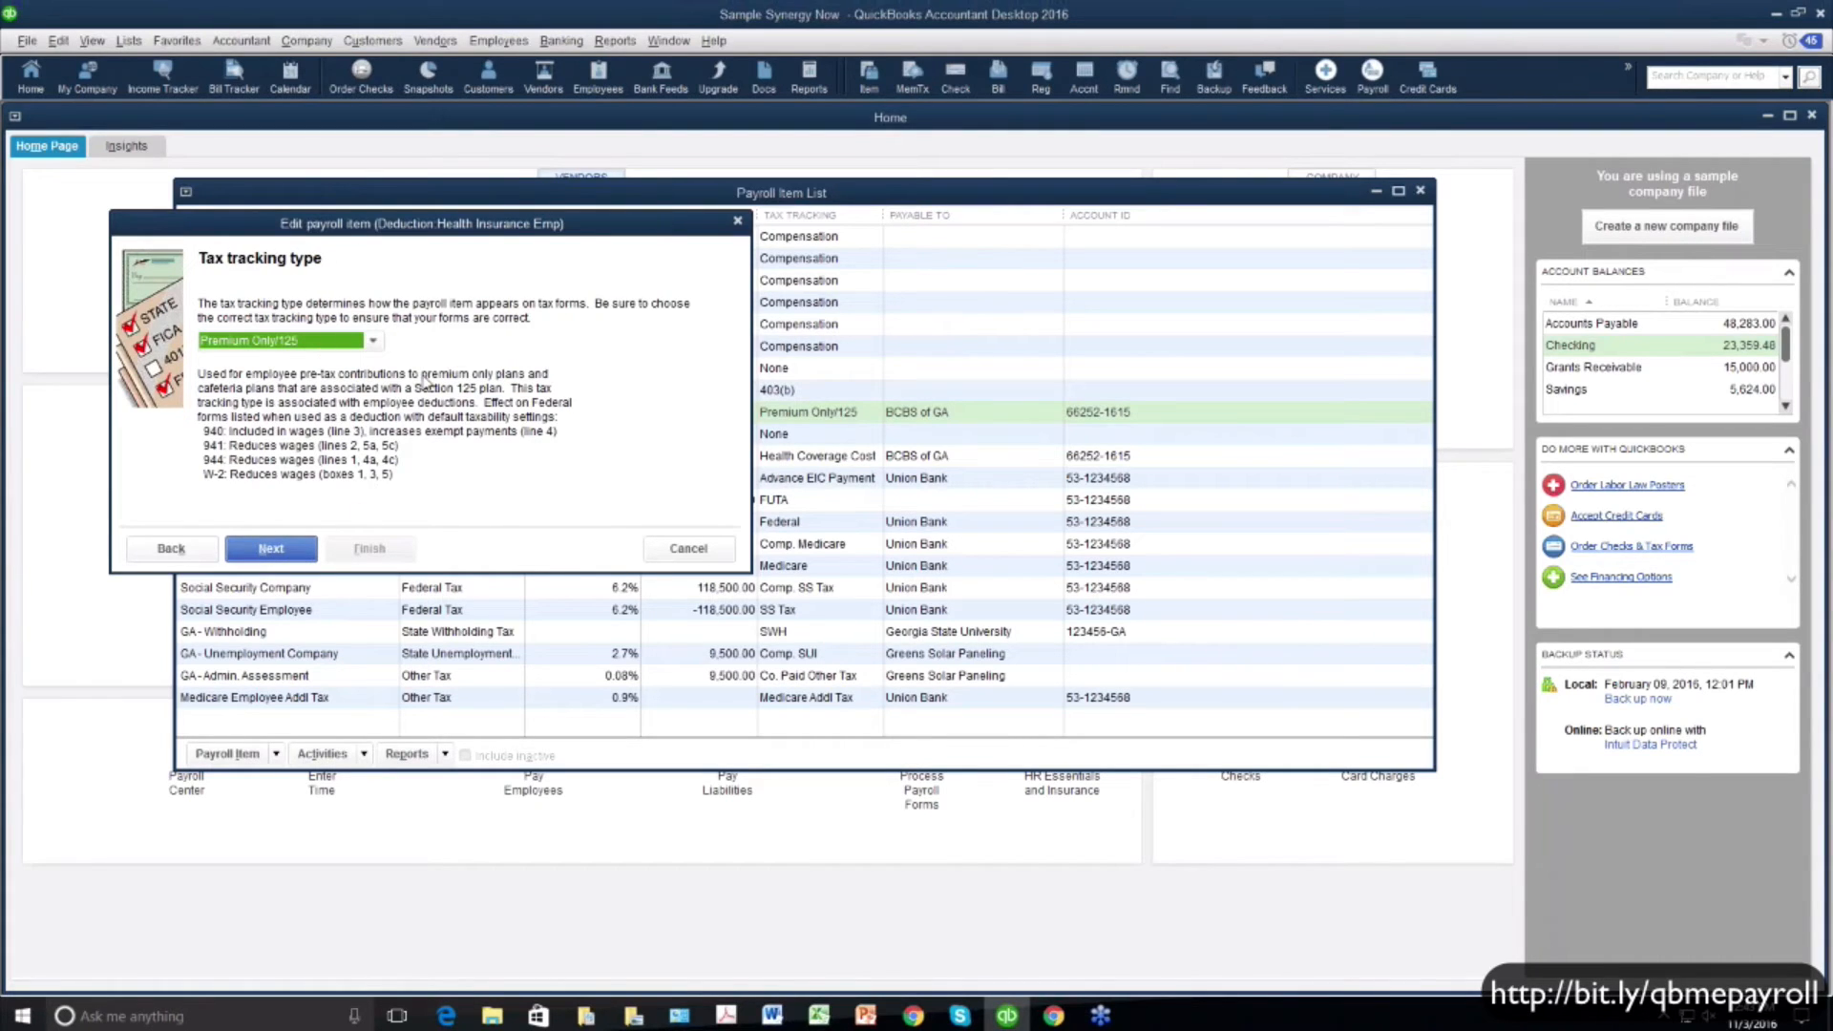
click(373, 343)
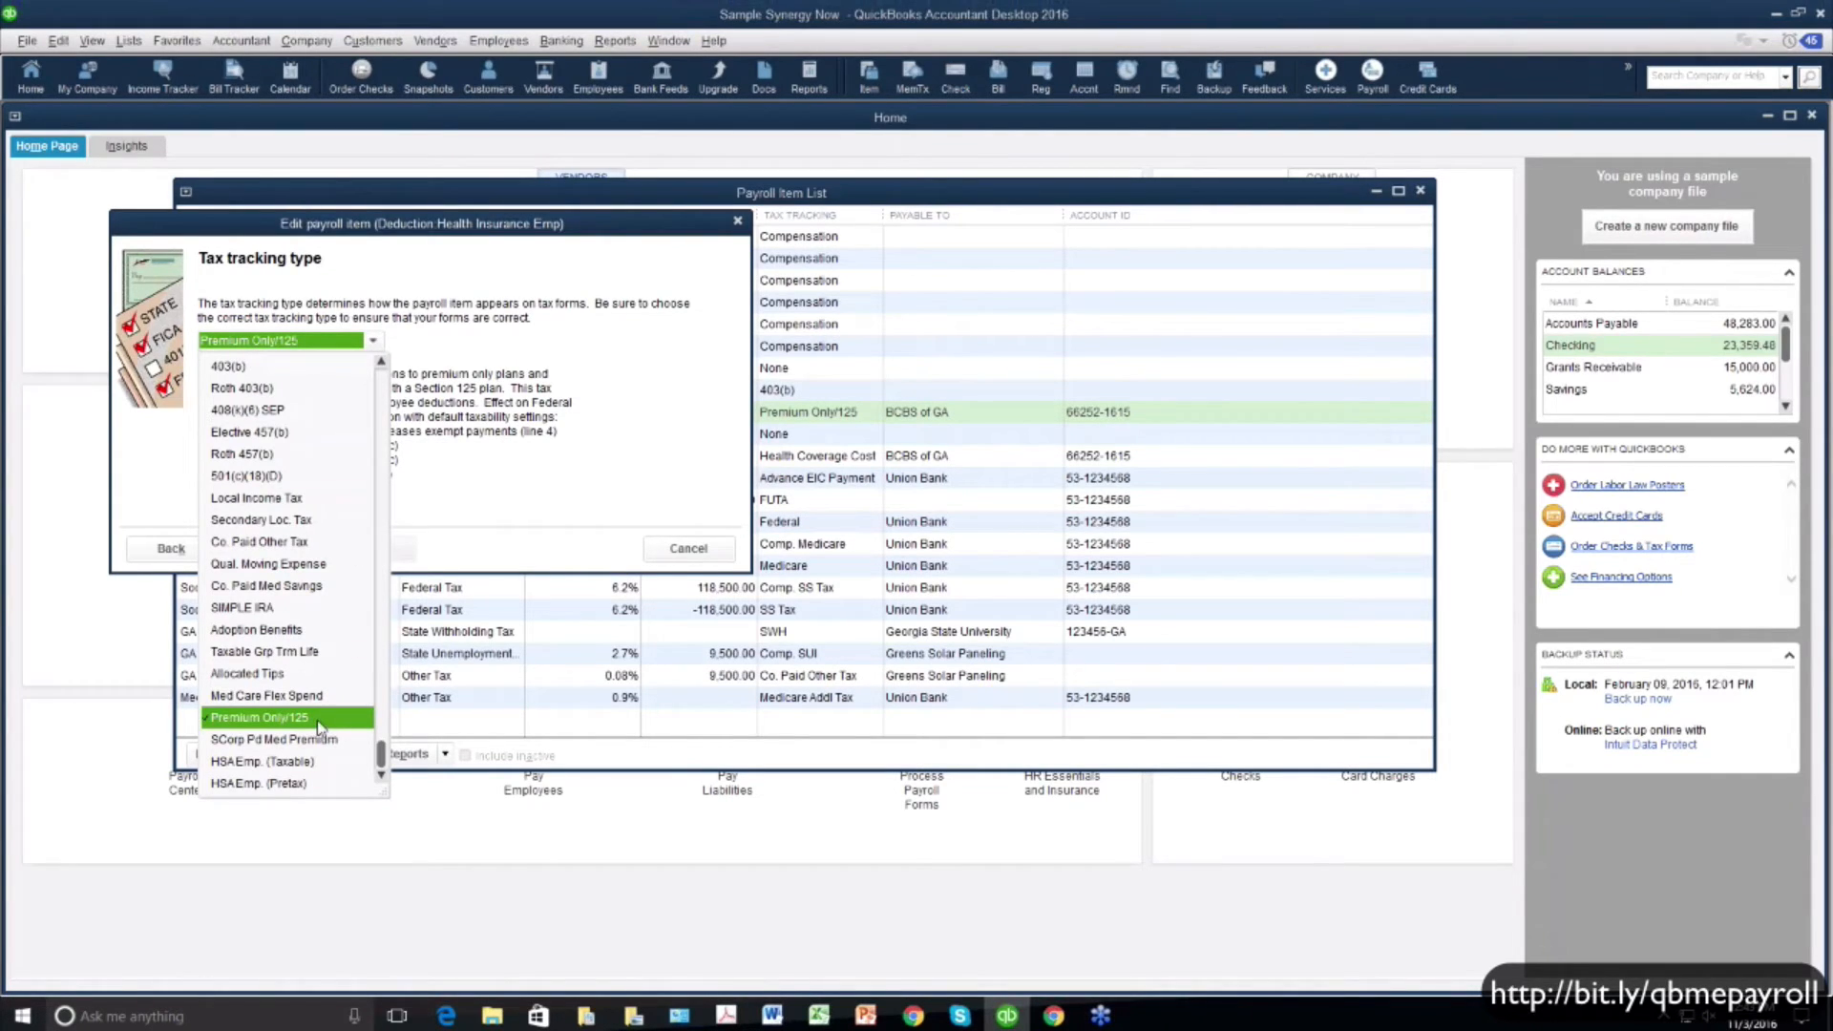
click(317, 720)
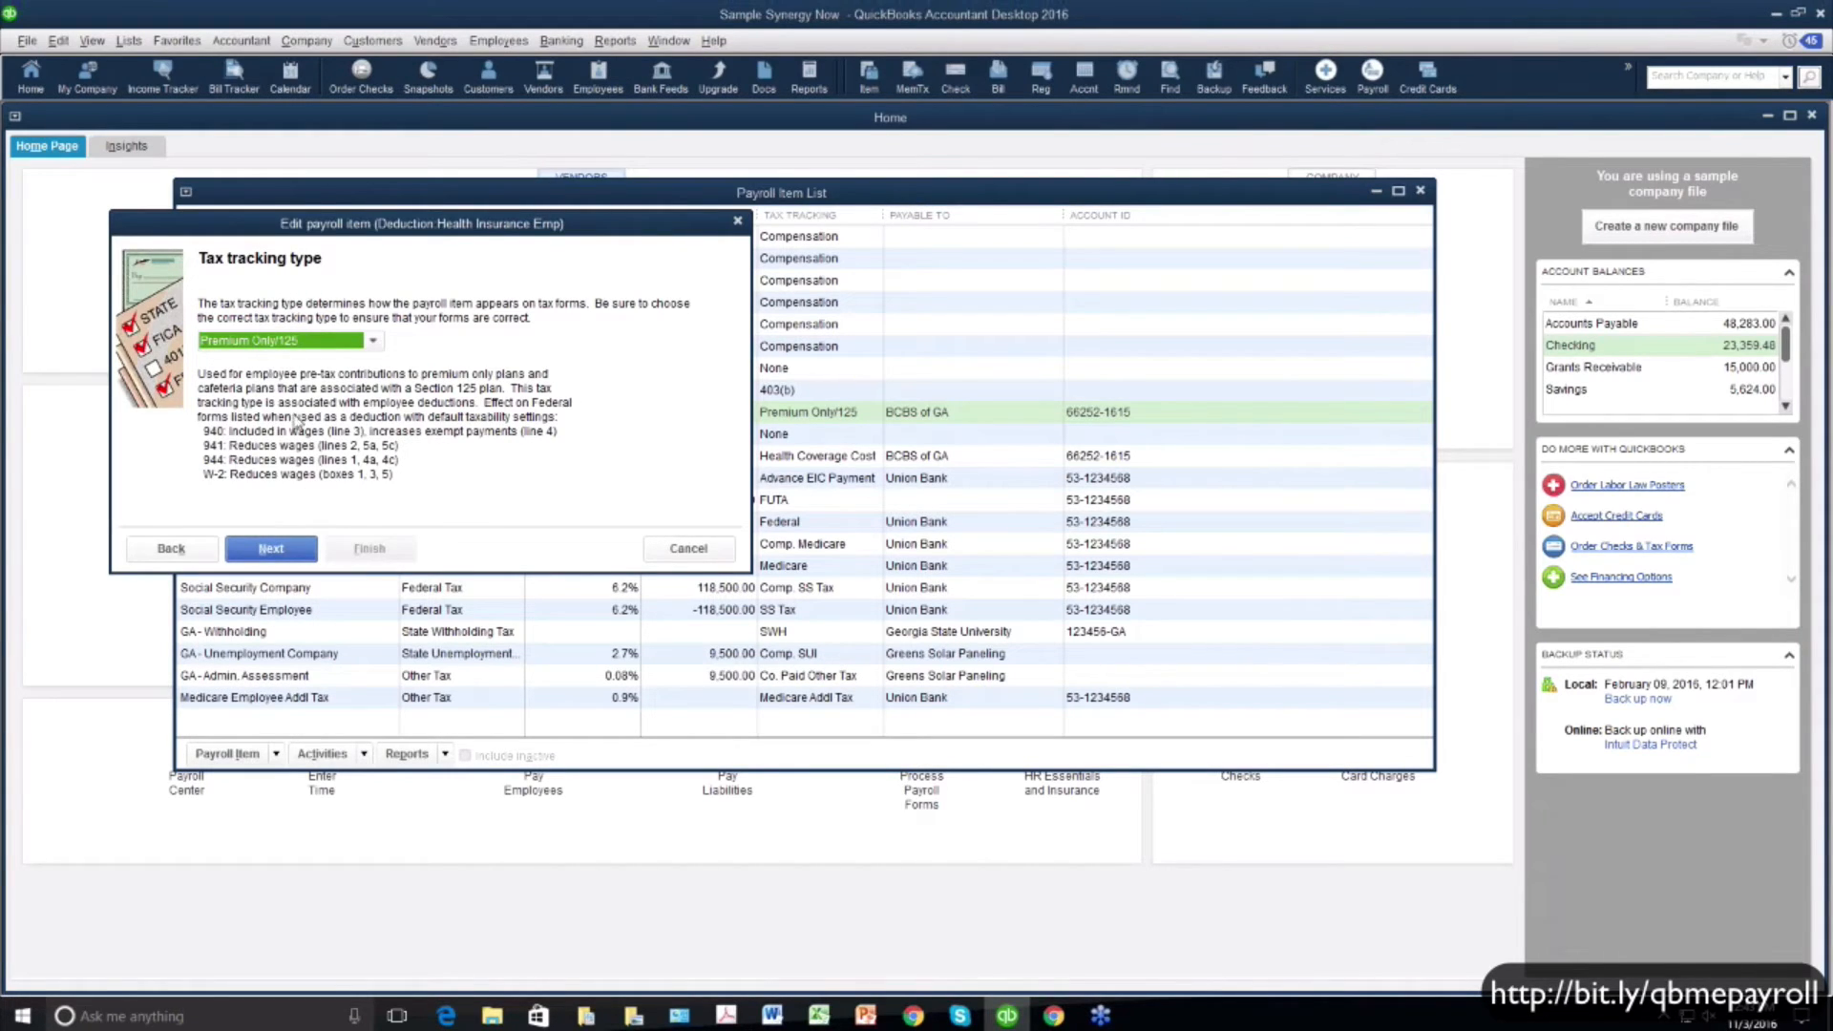
click(287, 554)
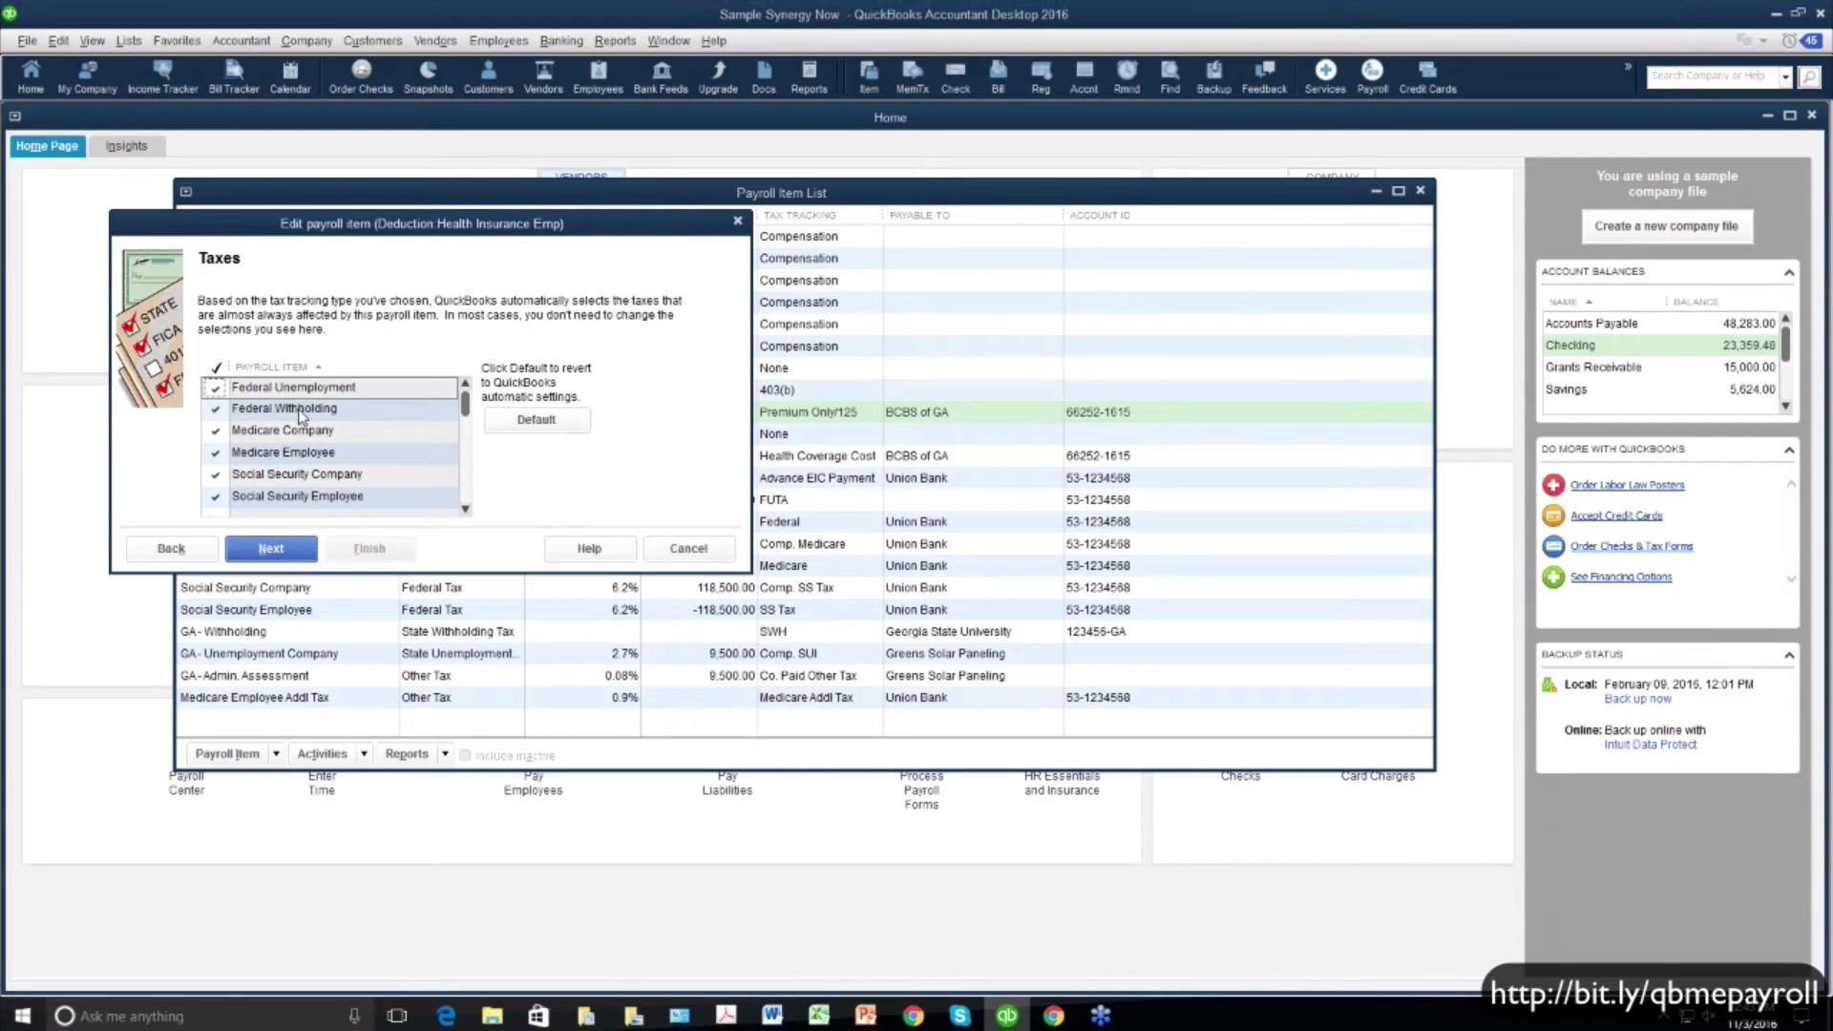
Keep the default tax selections, the Neither calculation basis and the default rate and limit, and finish editing the deduction
click(273, 387)
click(214, 386)
click(172, 549)
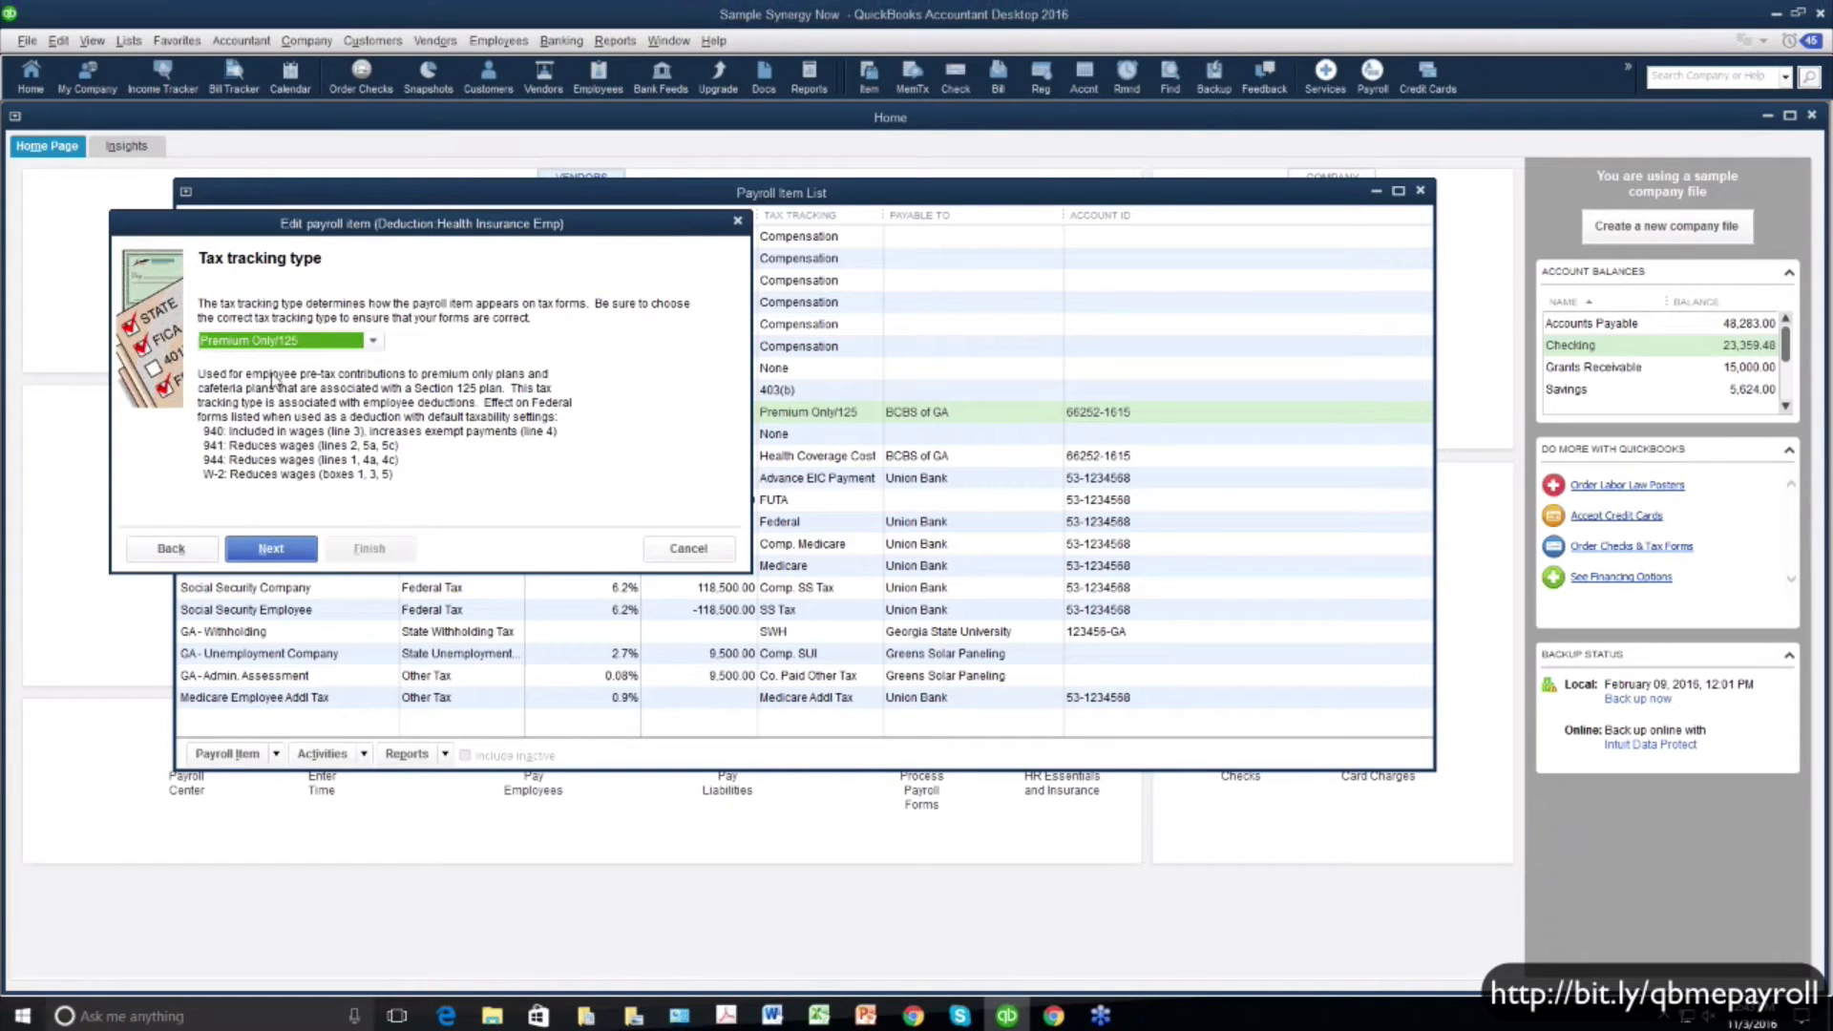
click(292, 550)
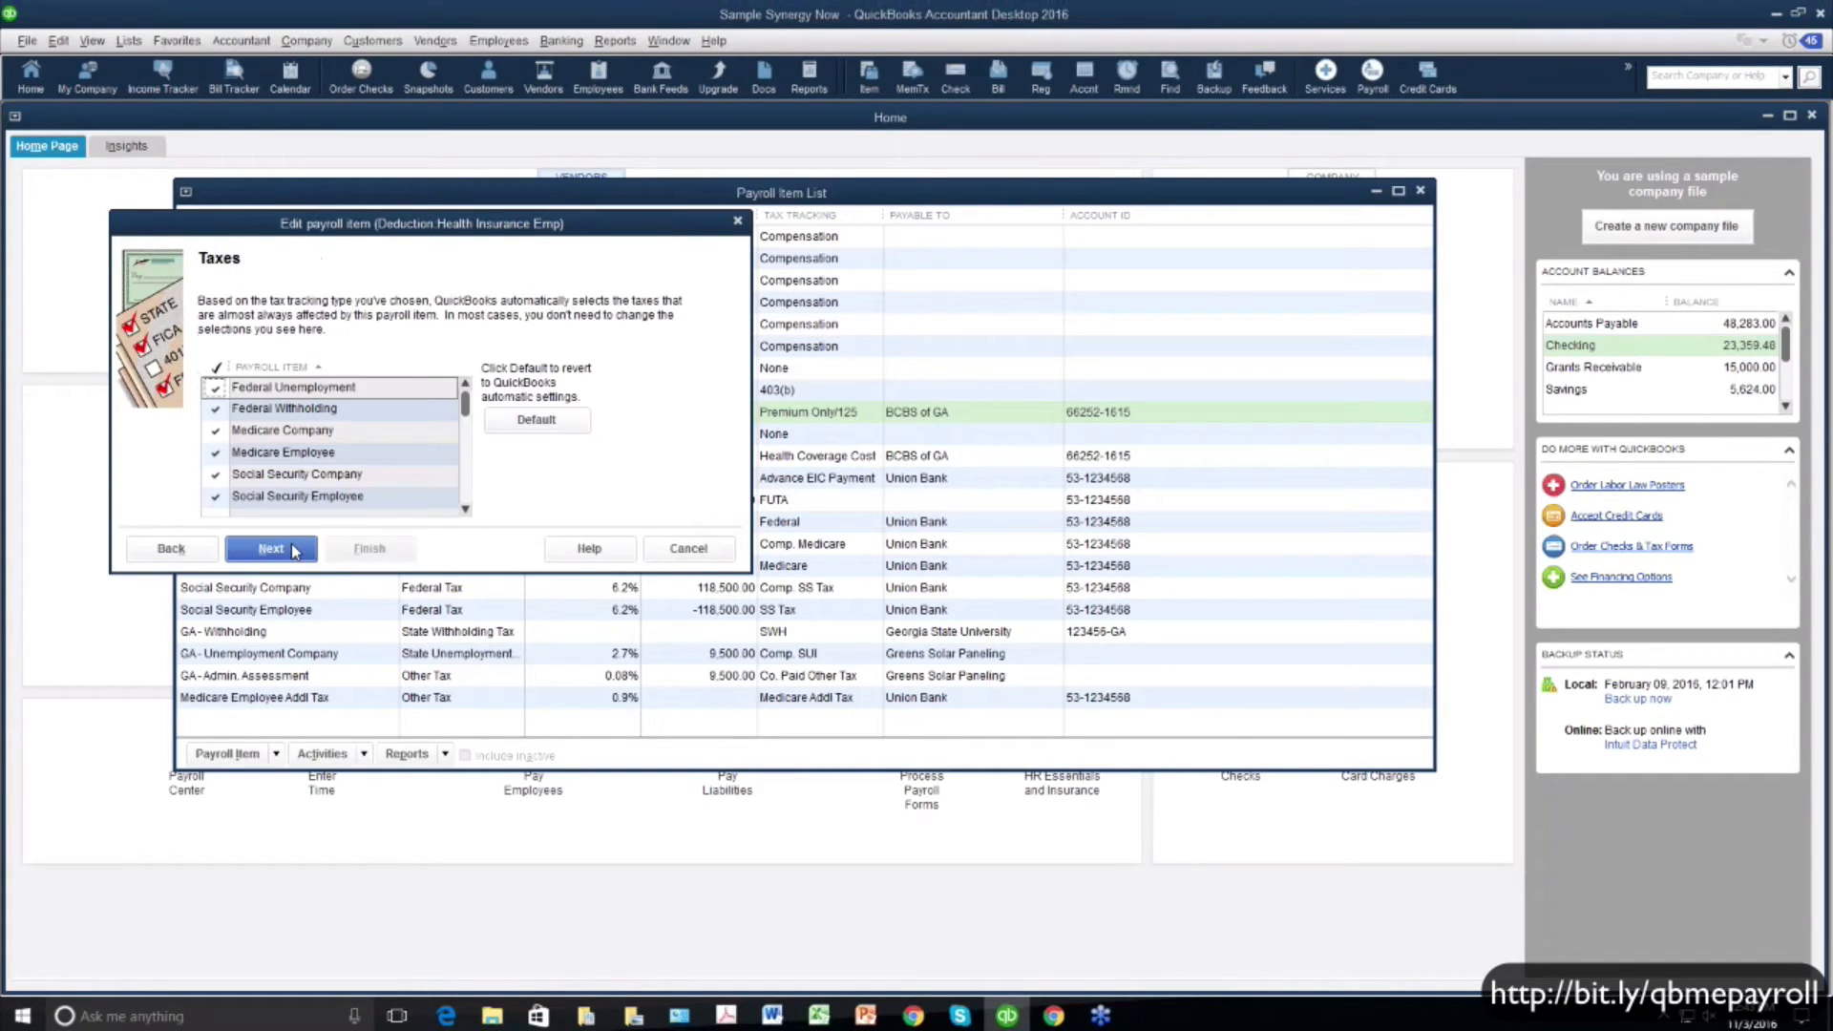
click(292, 550)
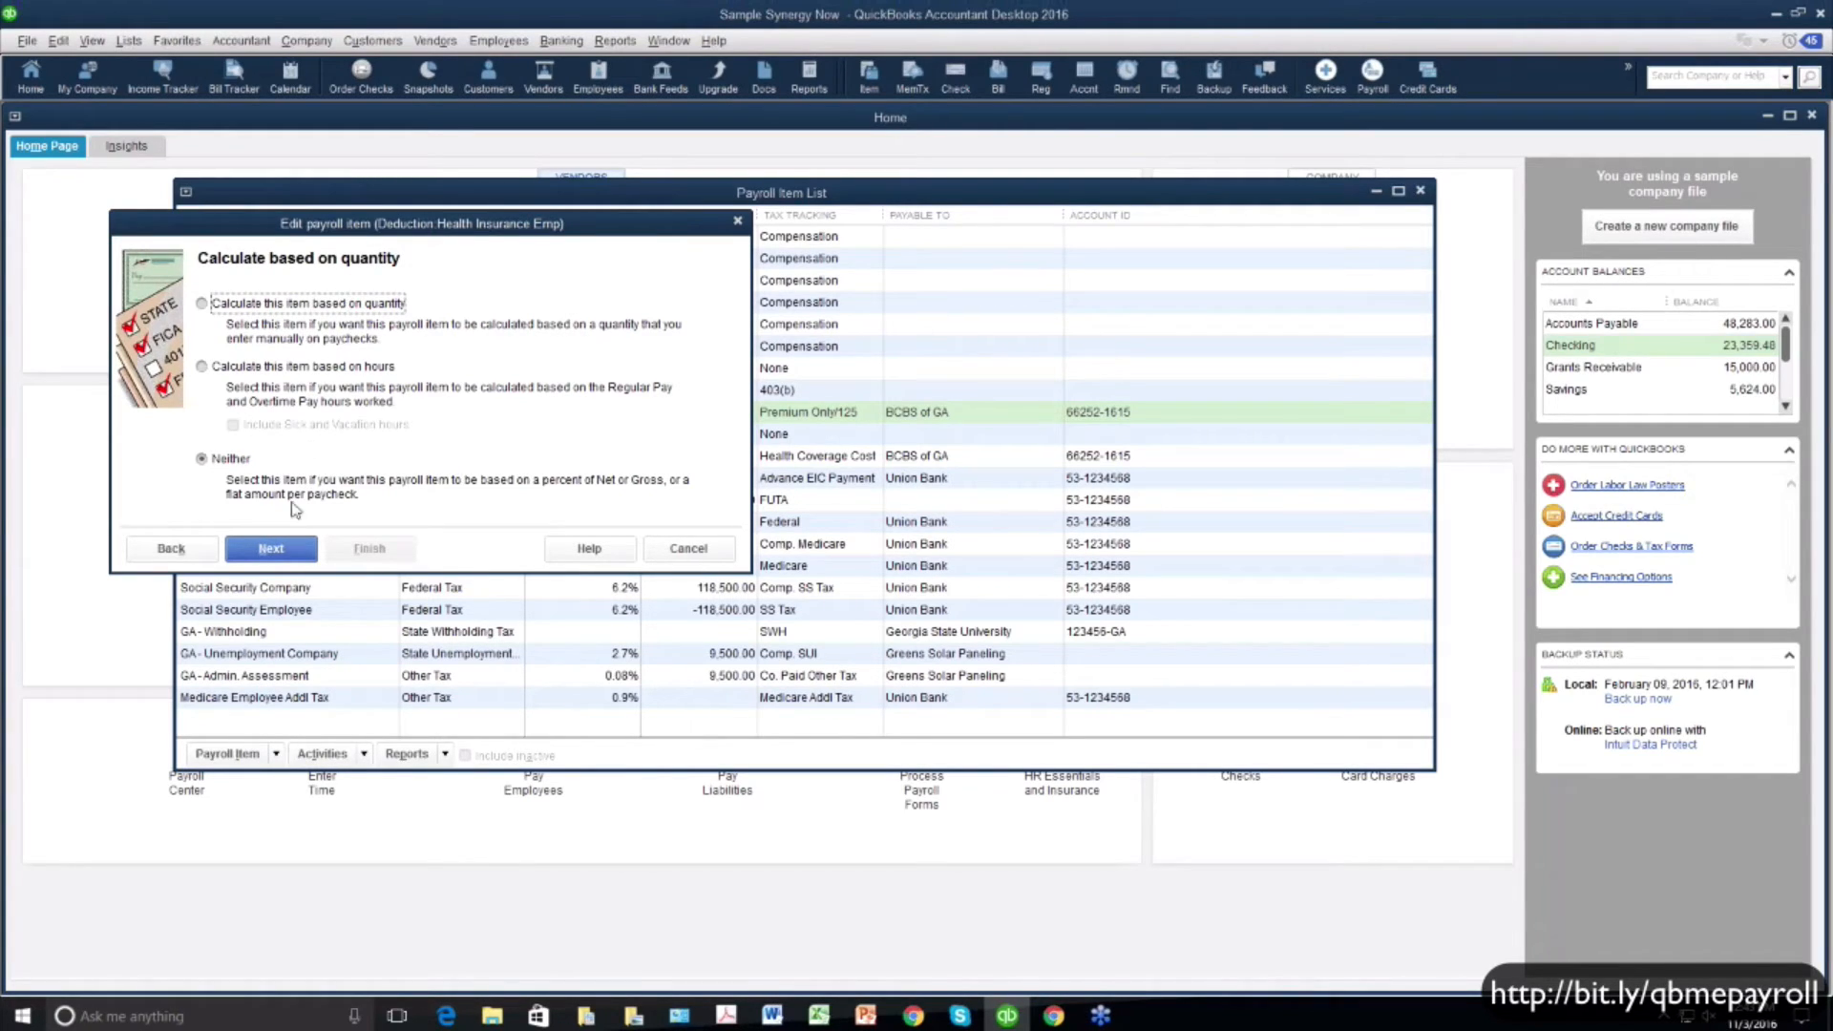
click(297, 551)
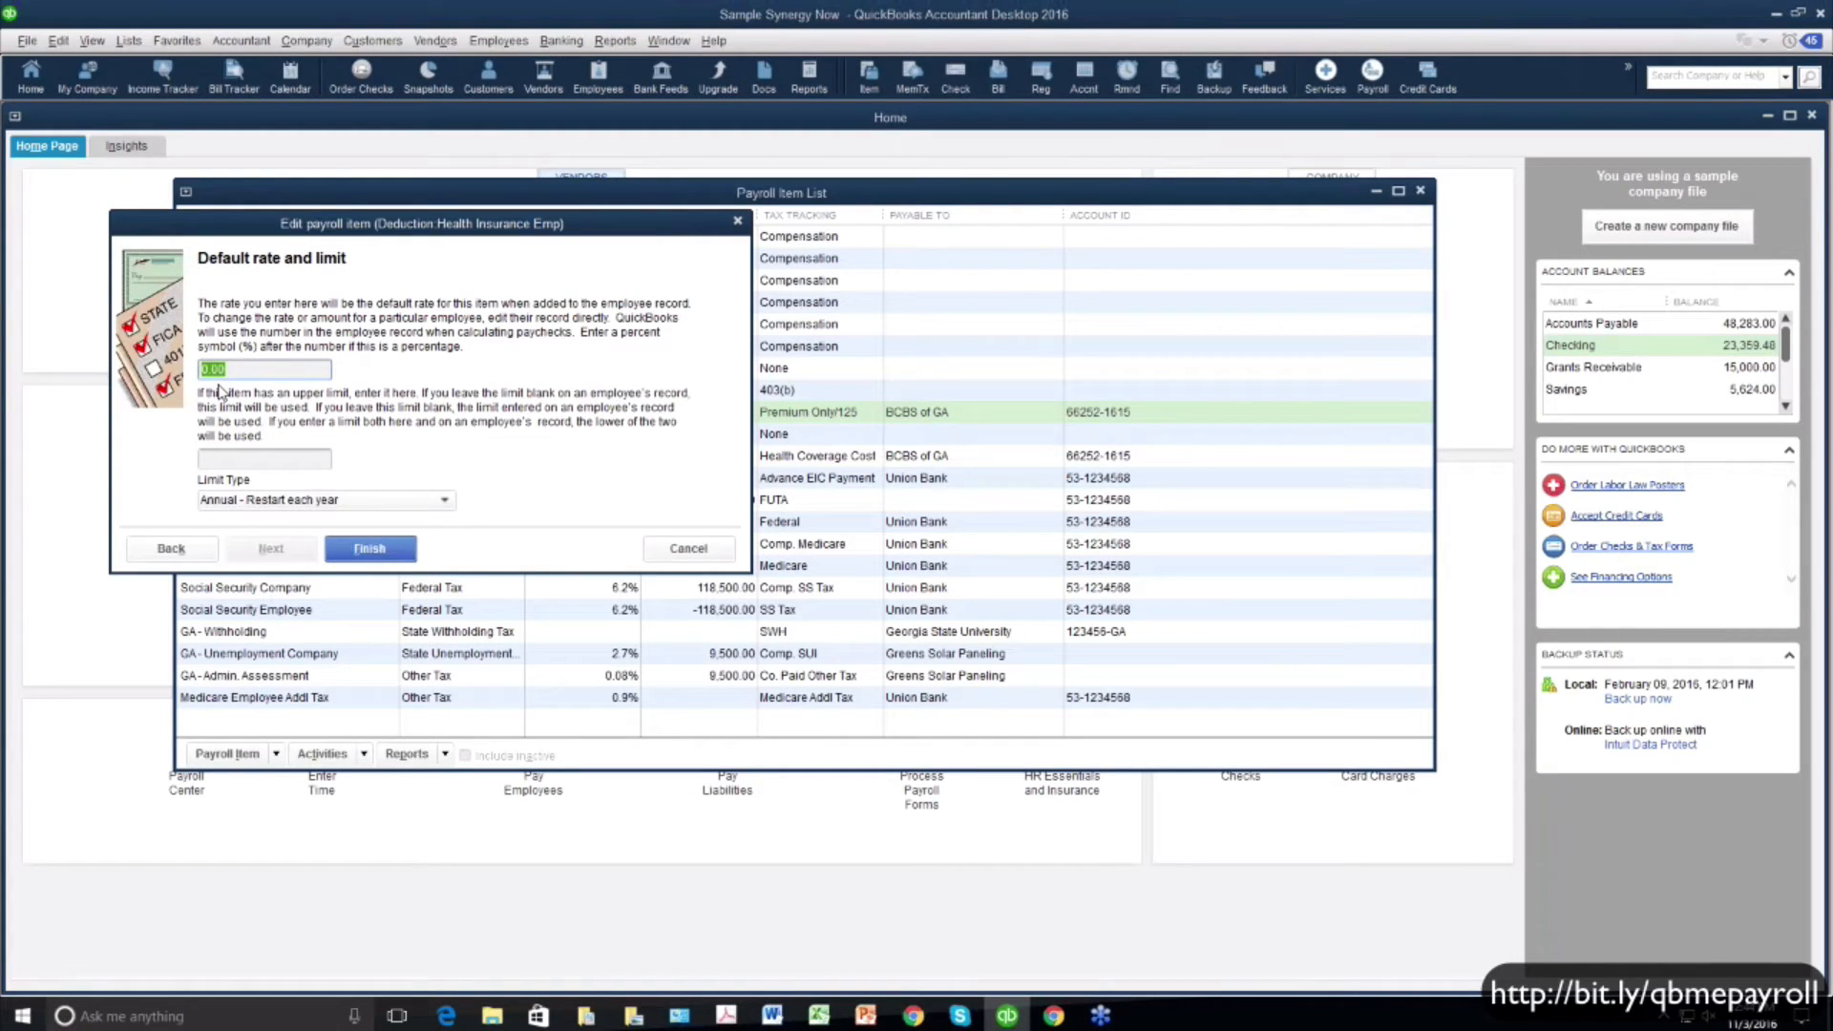
click(383, 557)
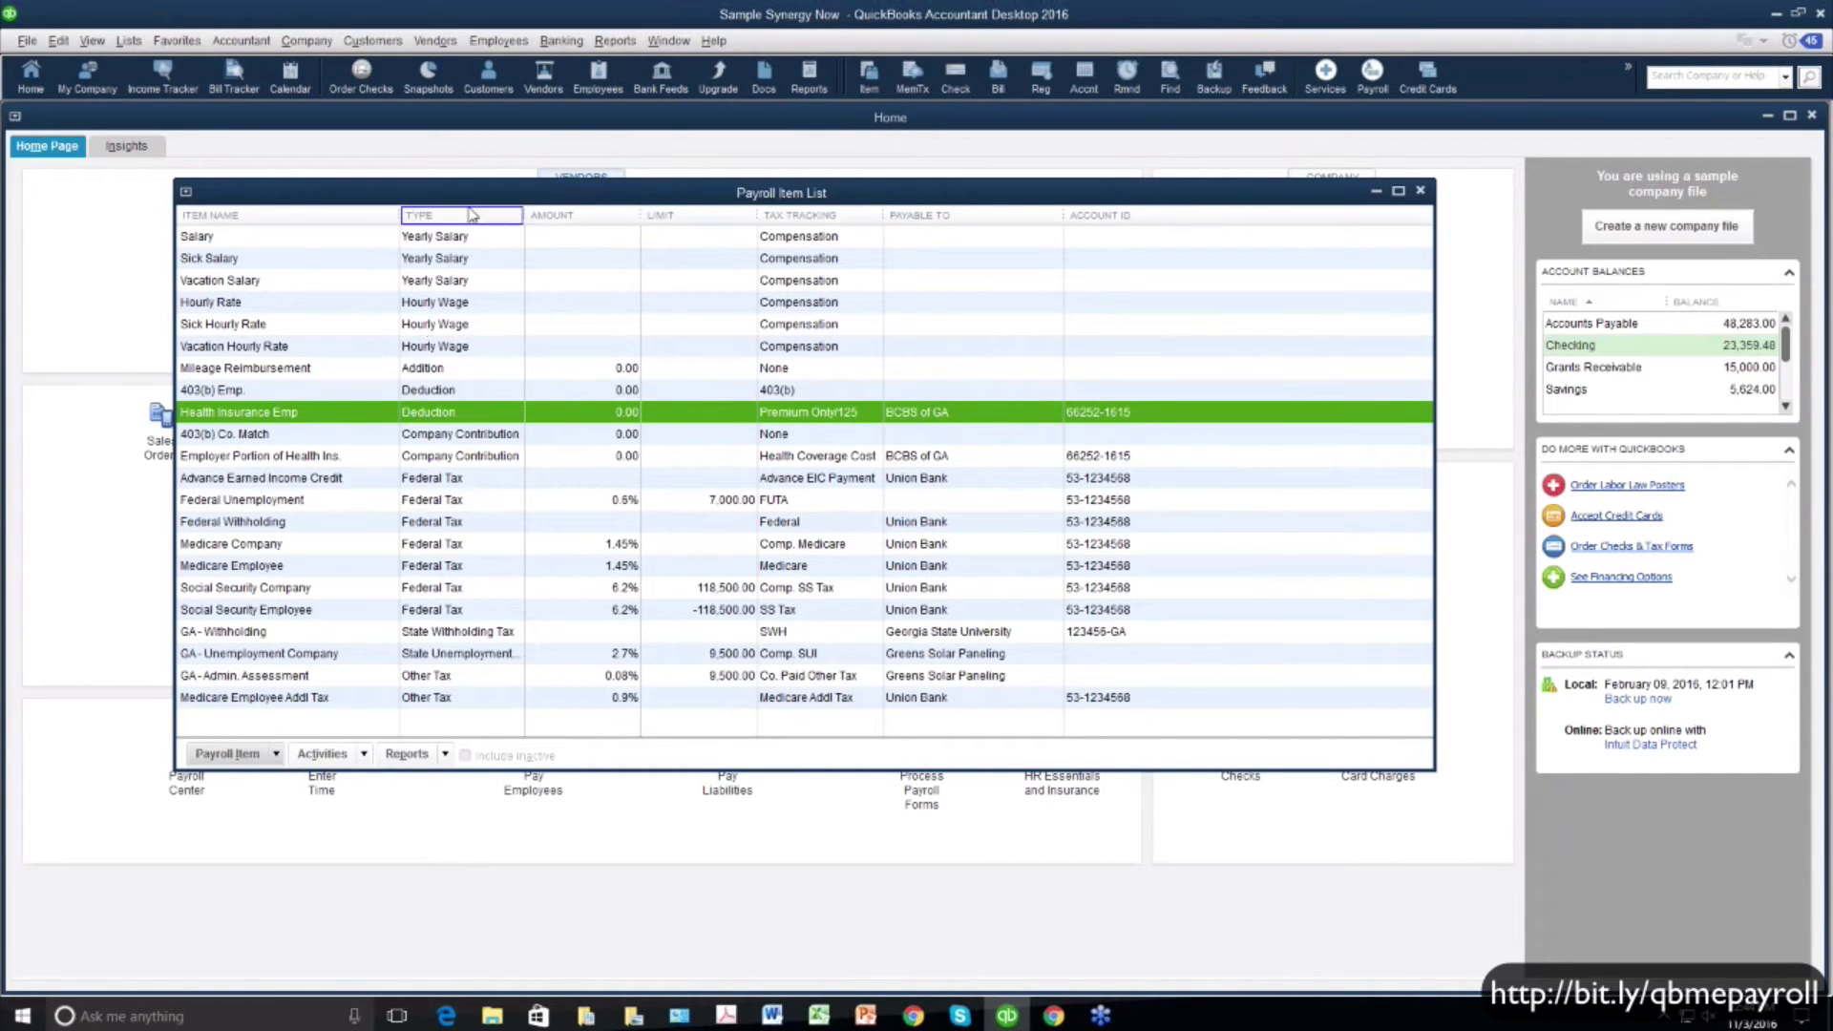
Move the Payroll Item List window aside and open the payroll information of the first active employee
drag(471, 198, 634, 110)
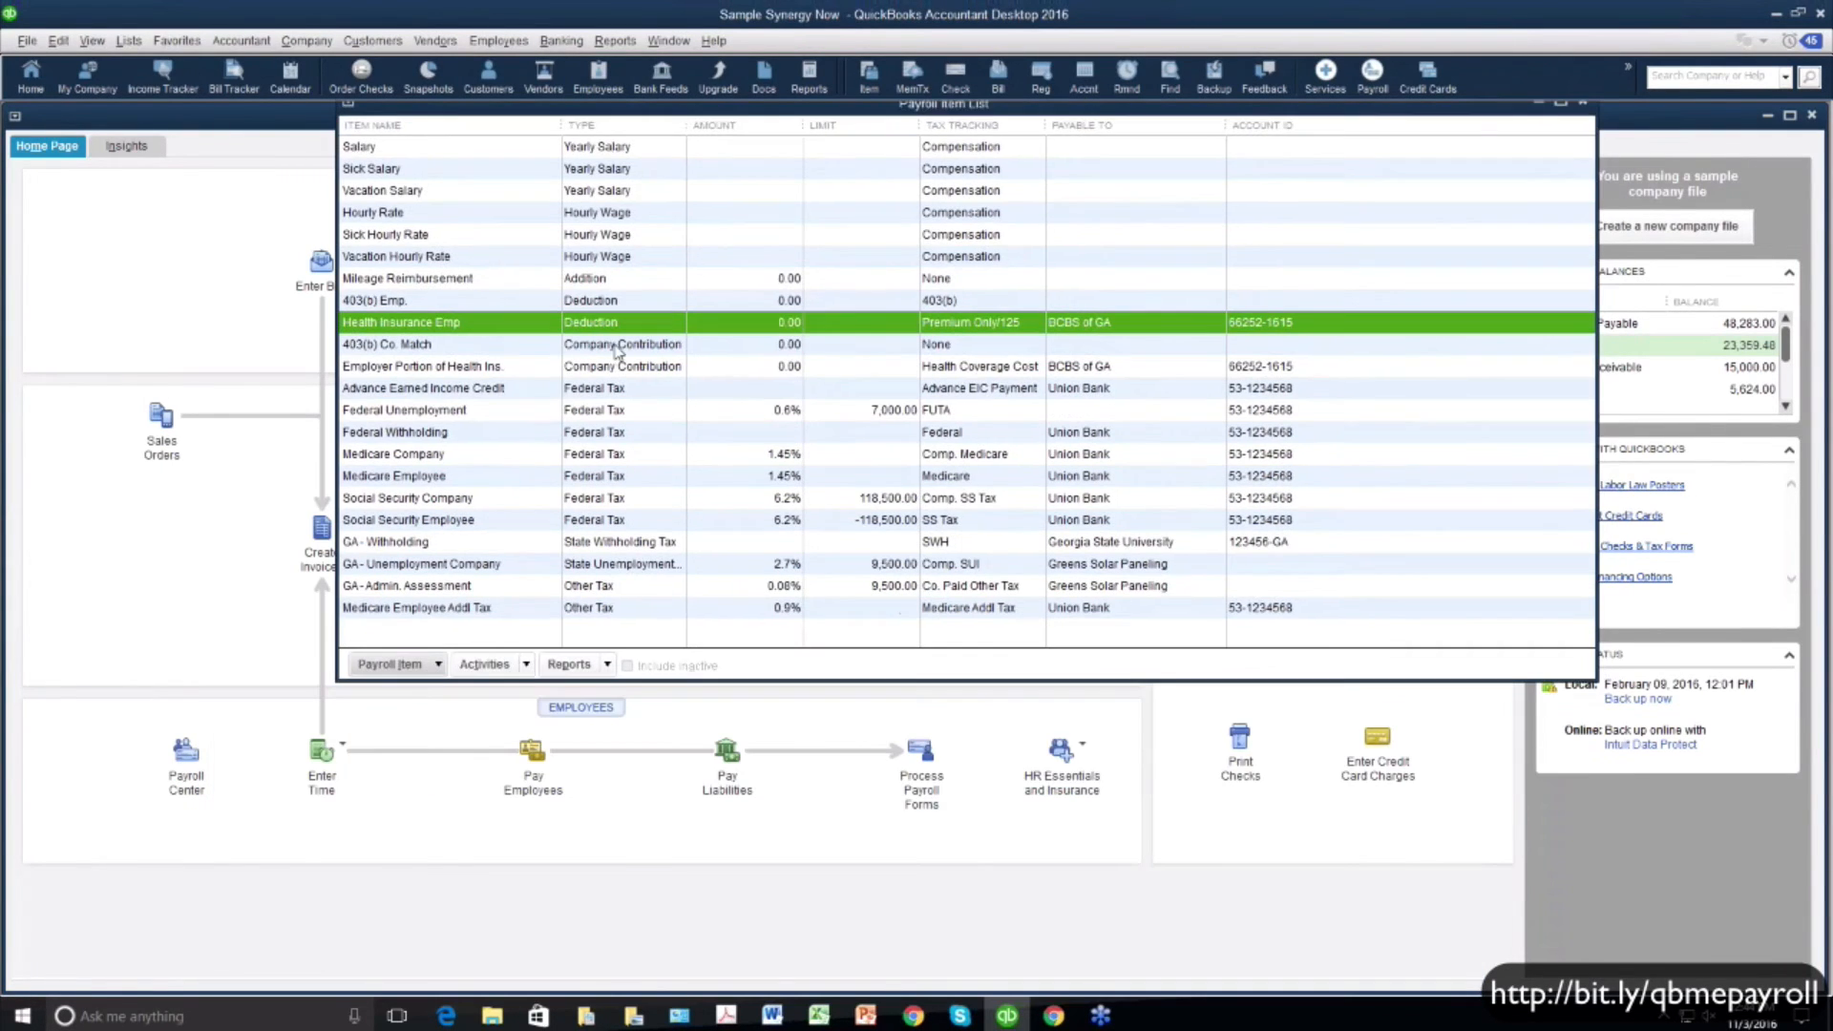
click(602, 80)
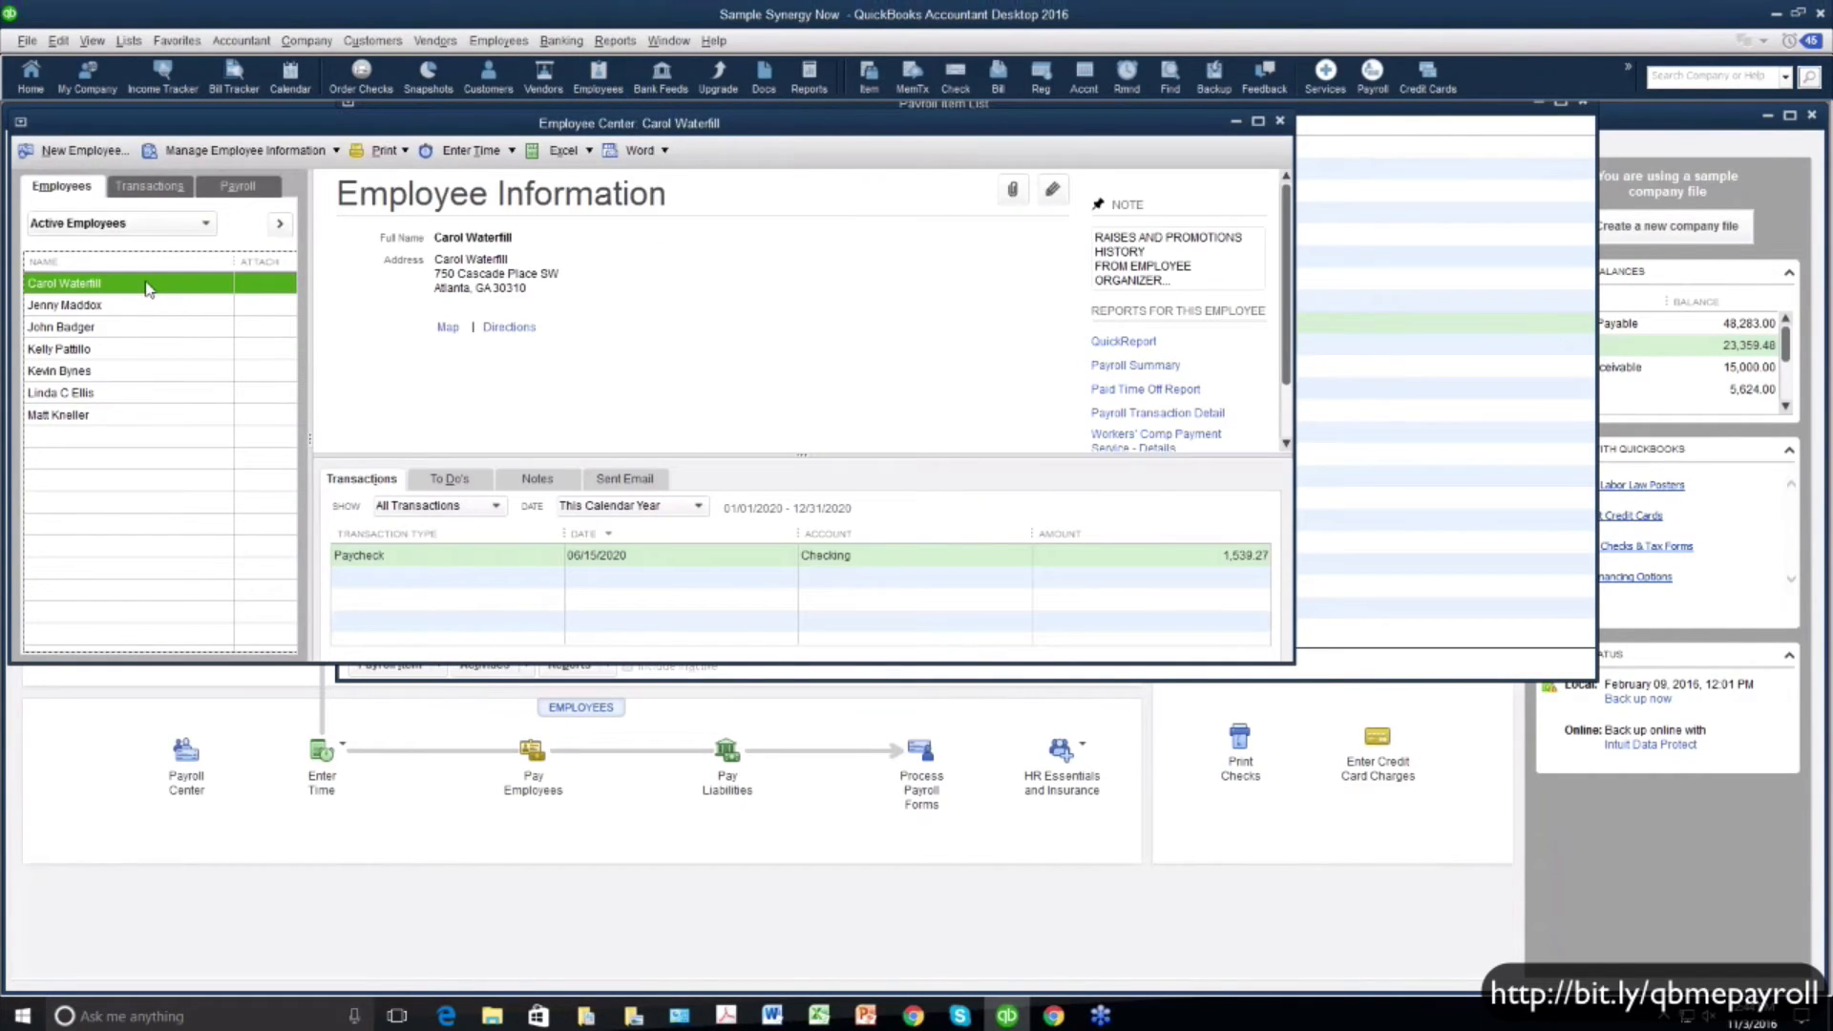
double_click(148, 285)
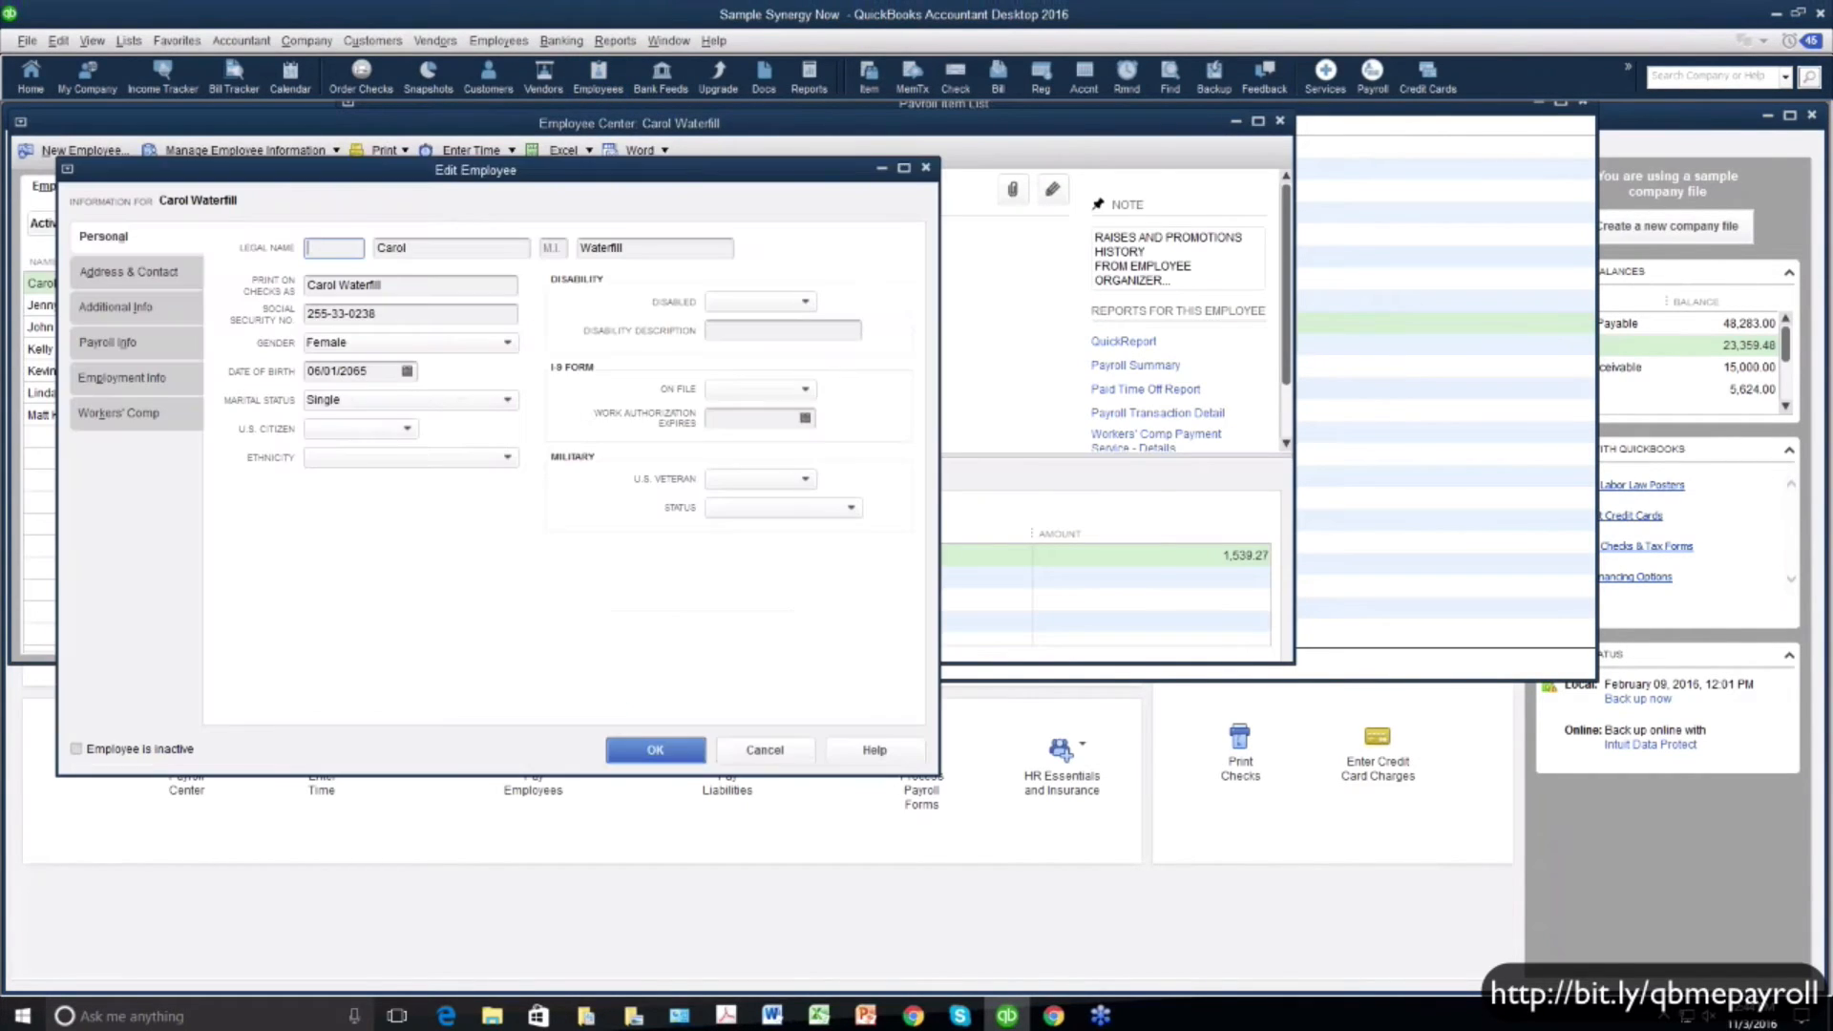
click(142, 343)
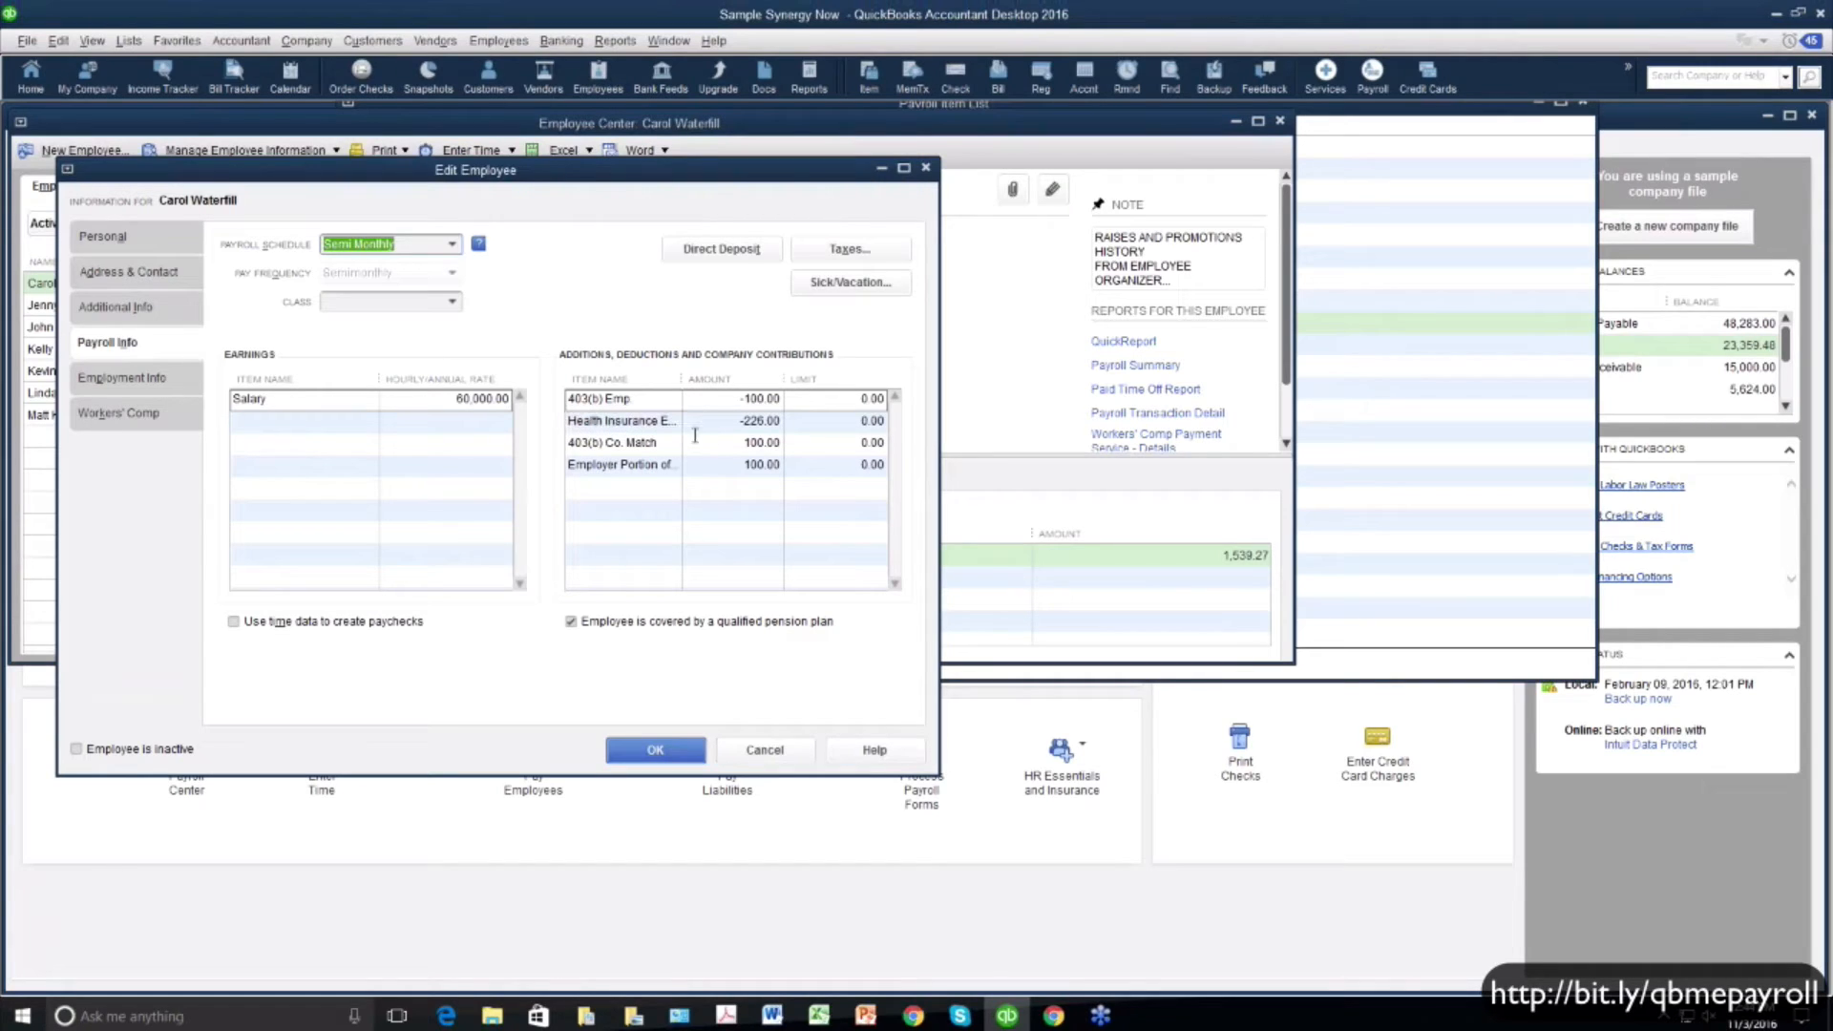
Compare the employee's Health Insurance deduction amount with the payroll schedule, and close the employee record with OK
click(728, 426)
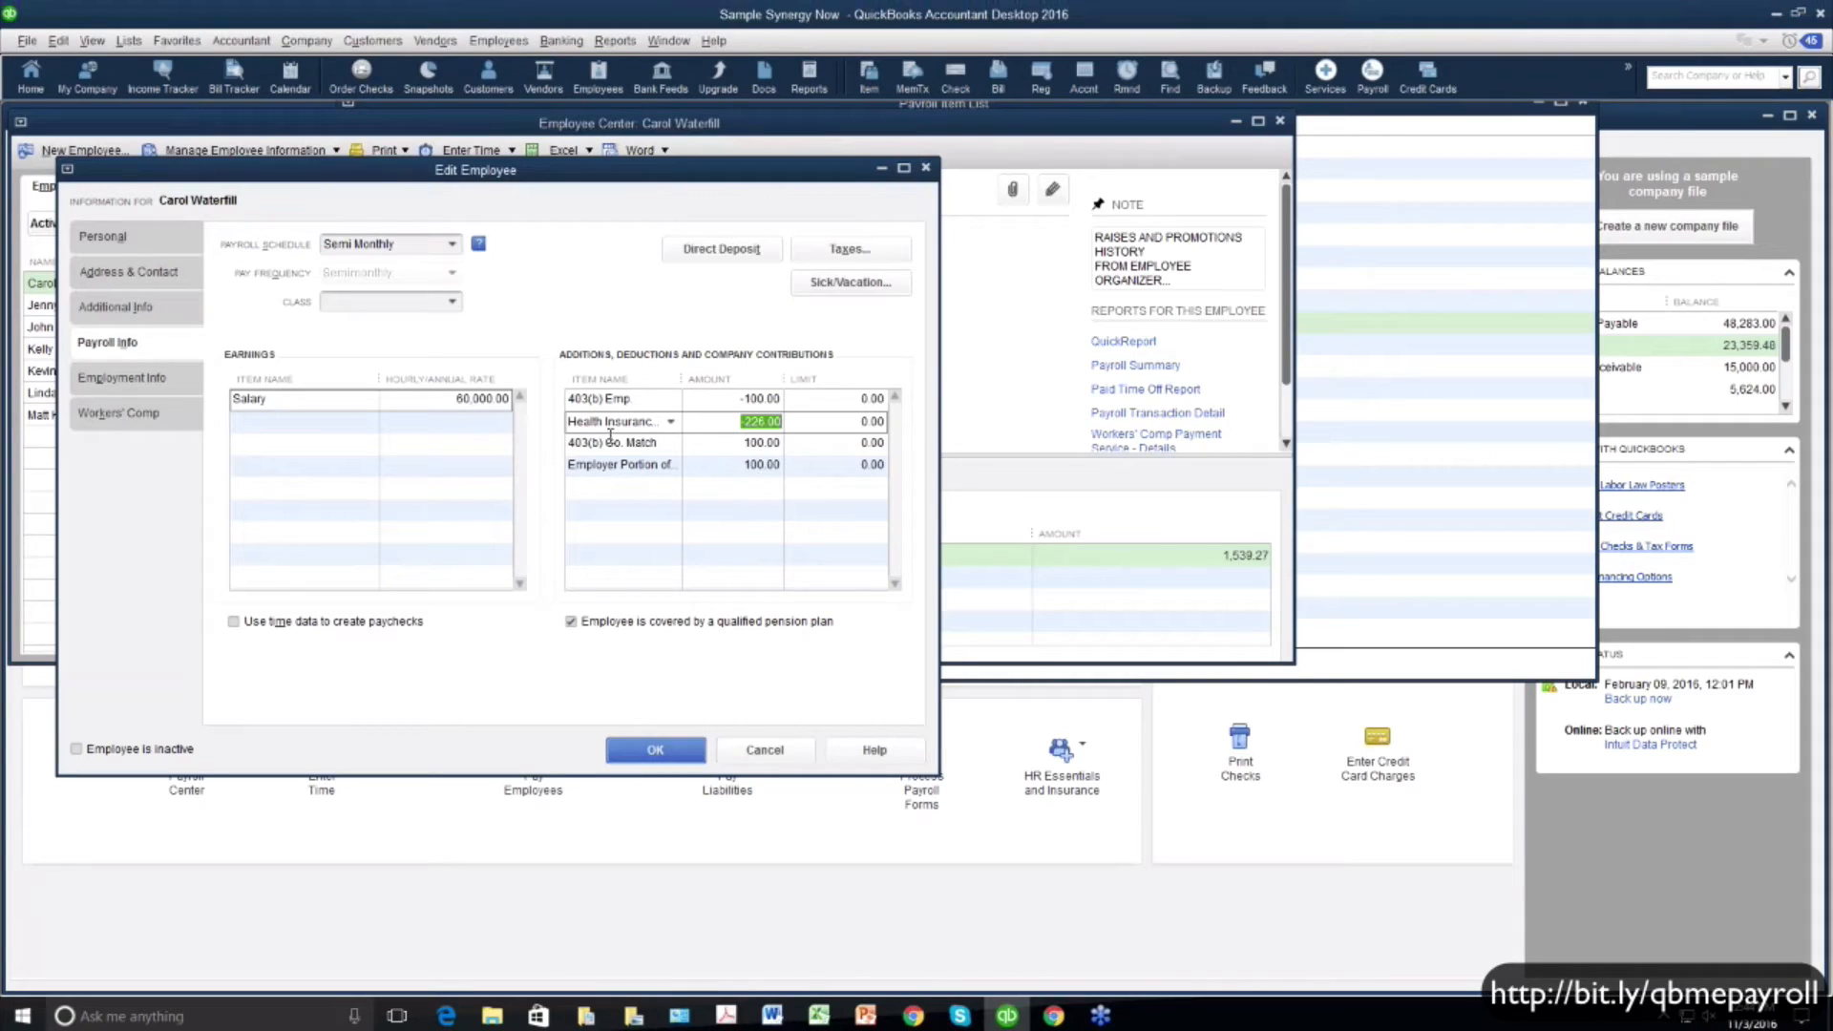
click(398, 244)
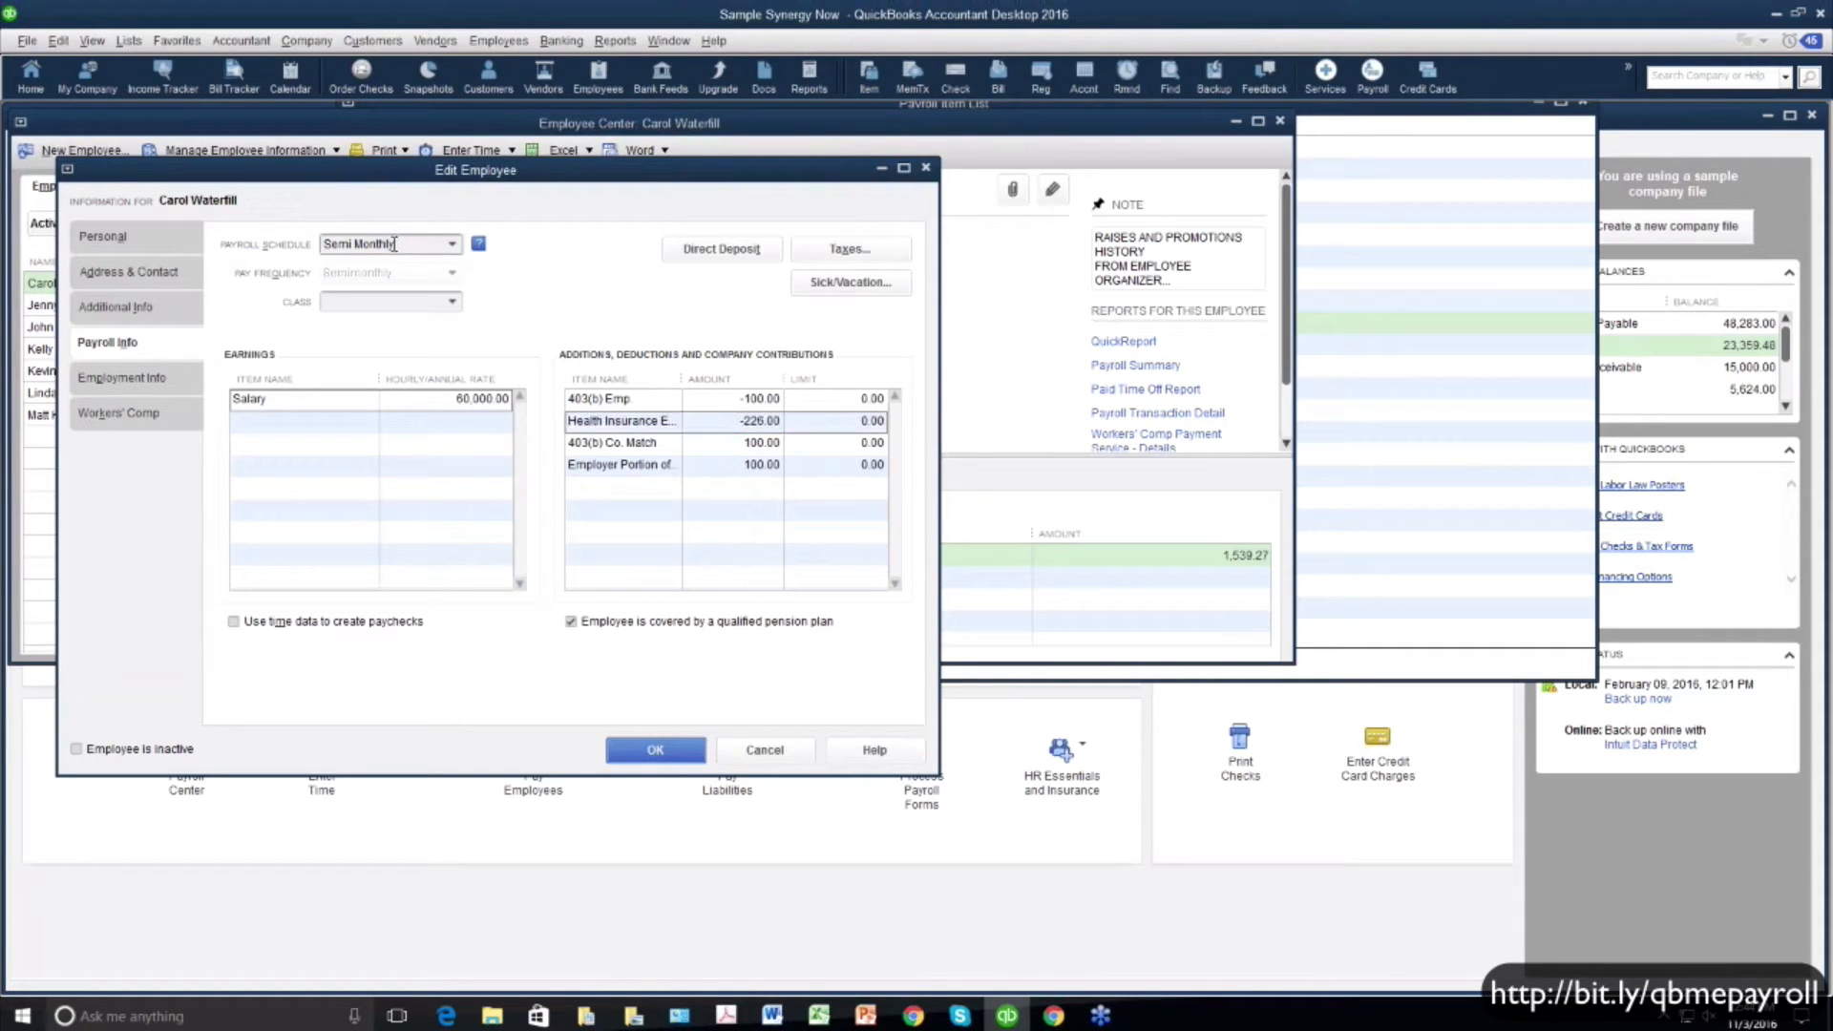
drag(398, 245, 316, 251)
click(722, 423)
drag(722, 423, 790, 424)
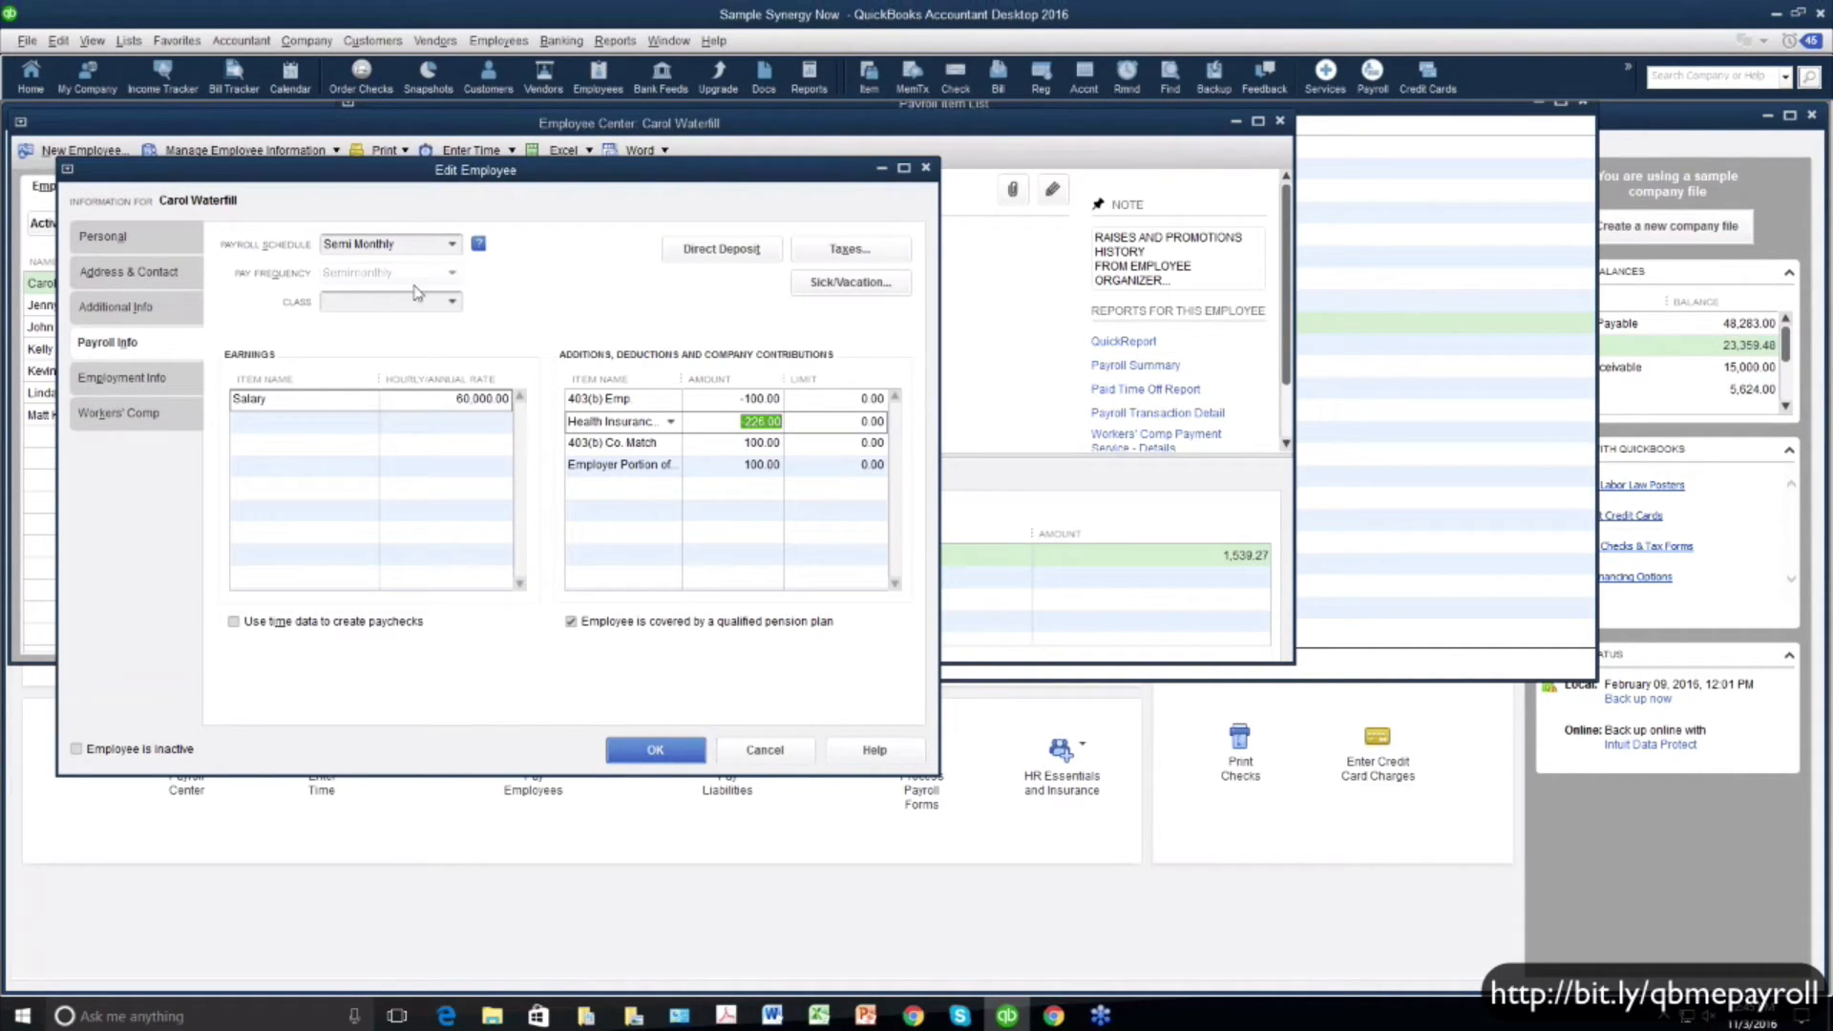
click(401, 244)
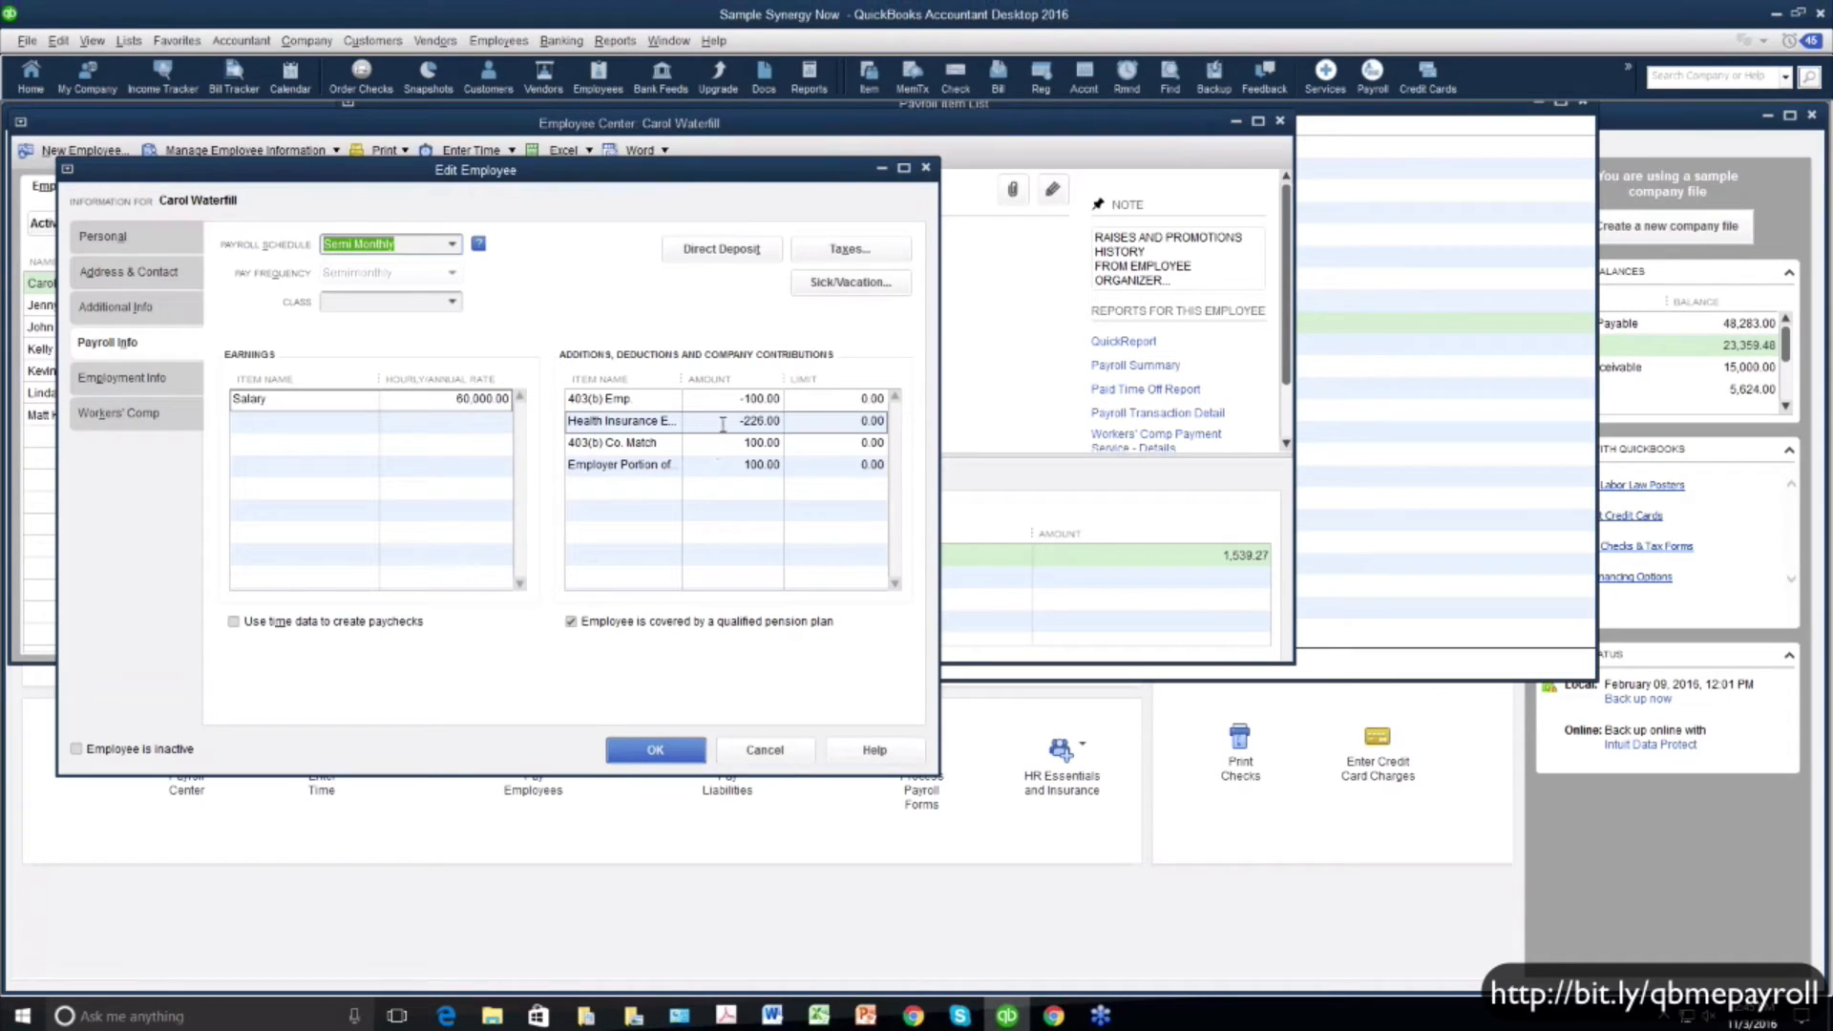
drag(725, 422, 798, 430)
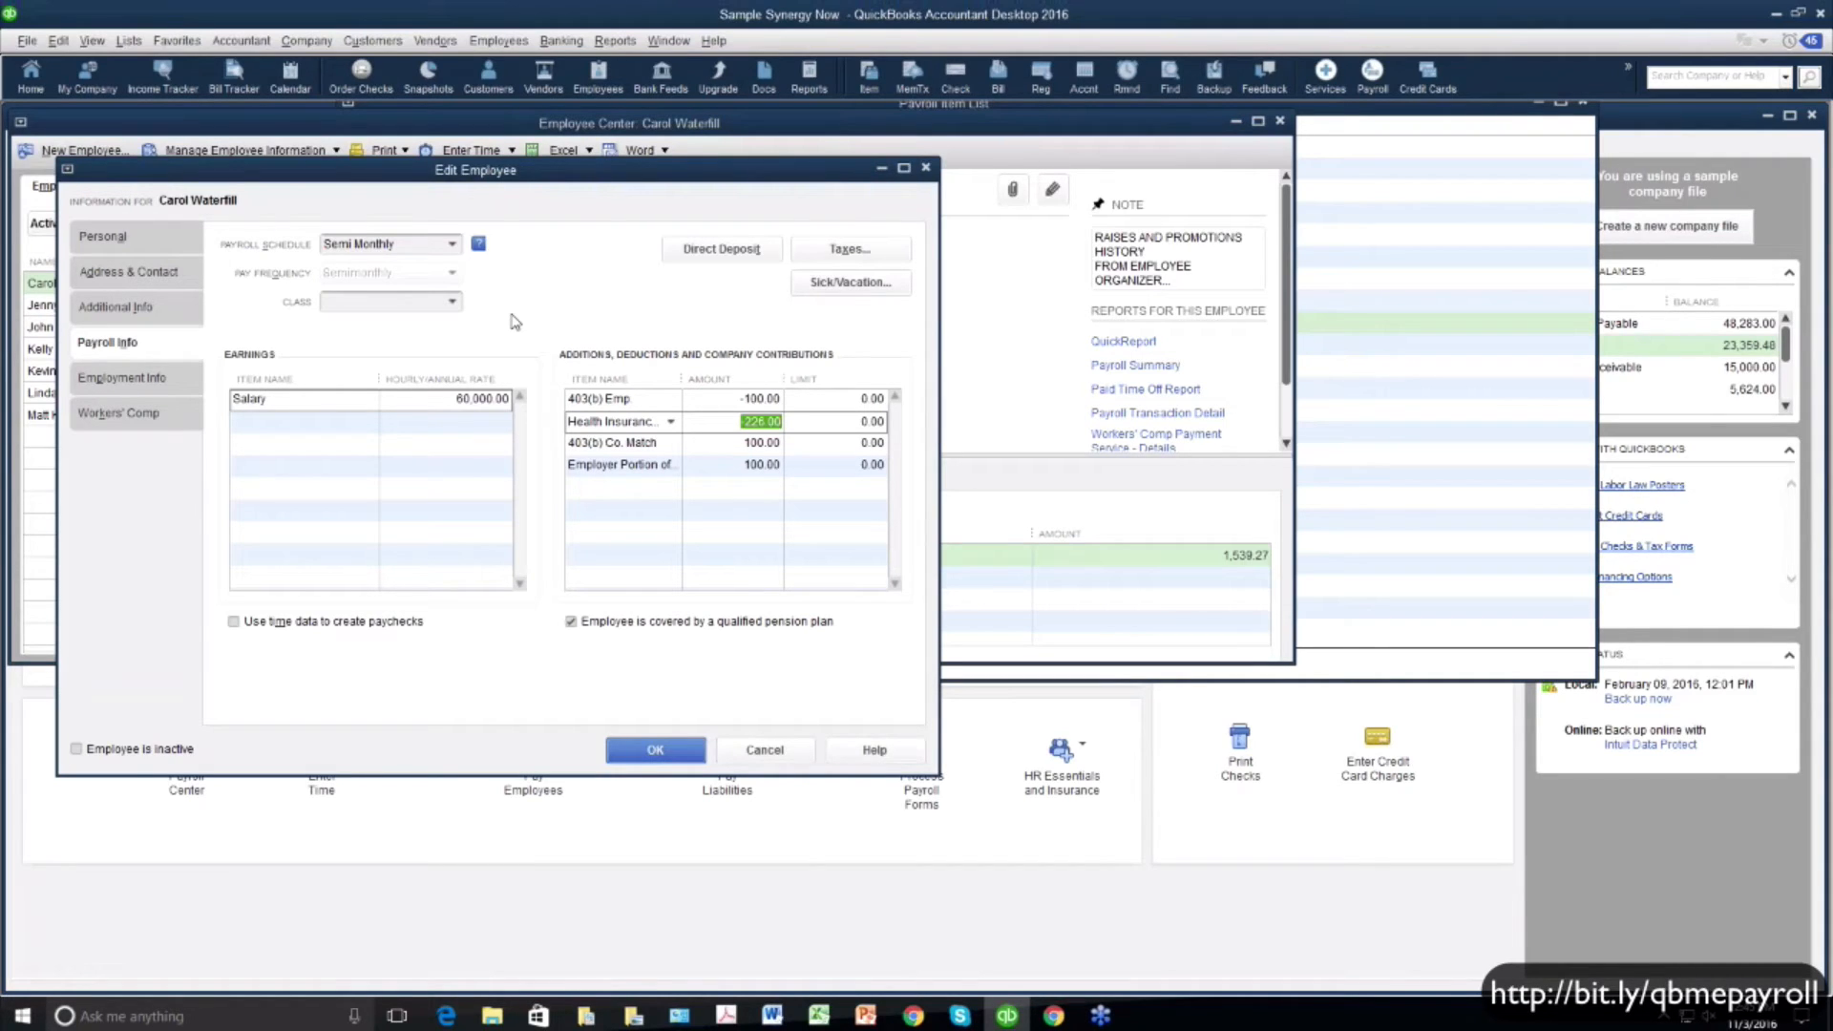
click(727, 423)
drag(727, 423, 785, 423)
drag(740, 418, 787, 420)
click(671, 751)
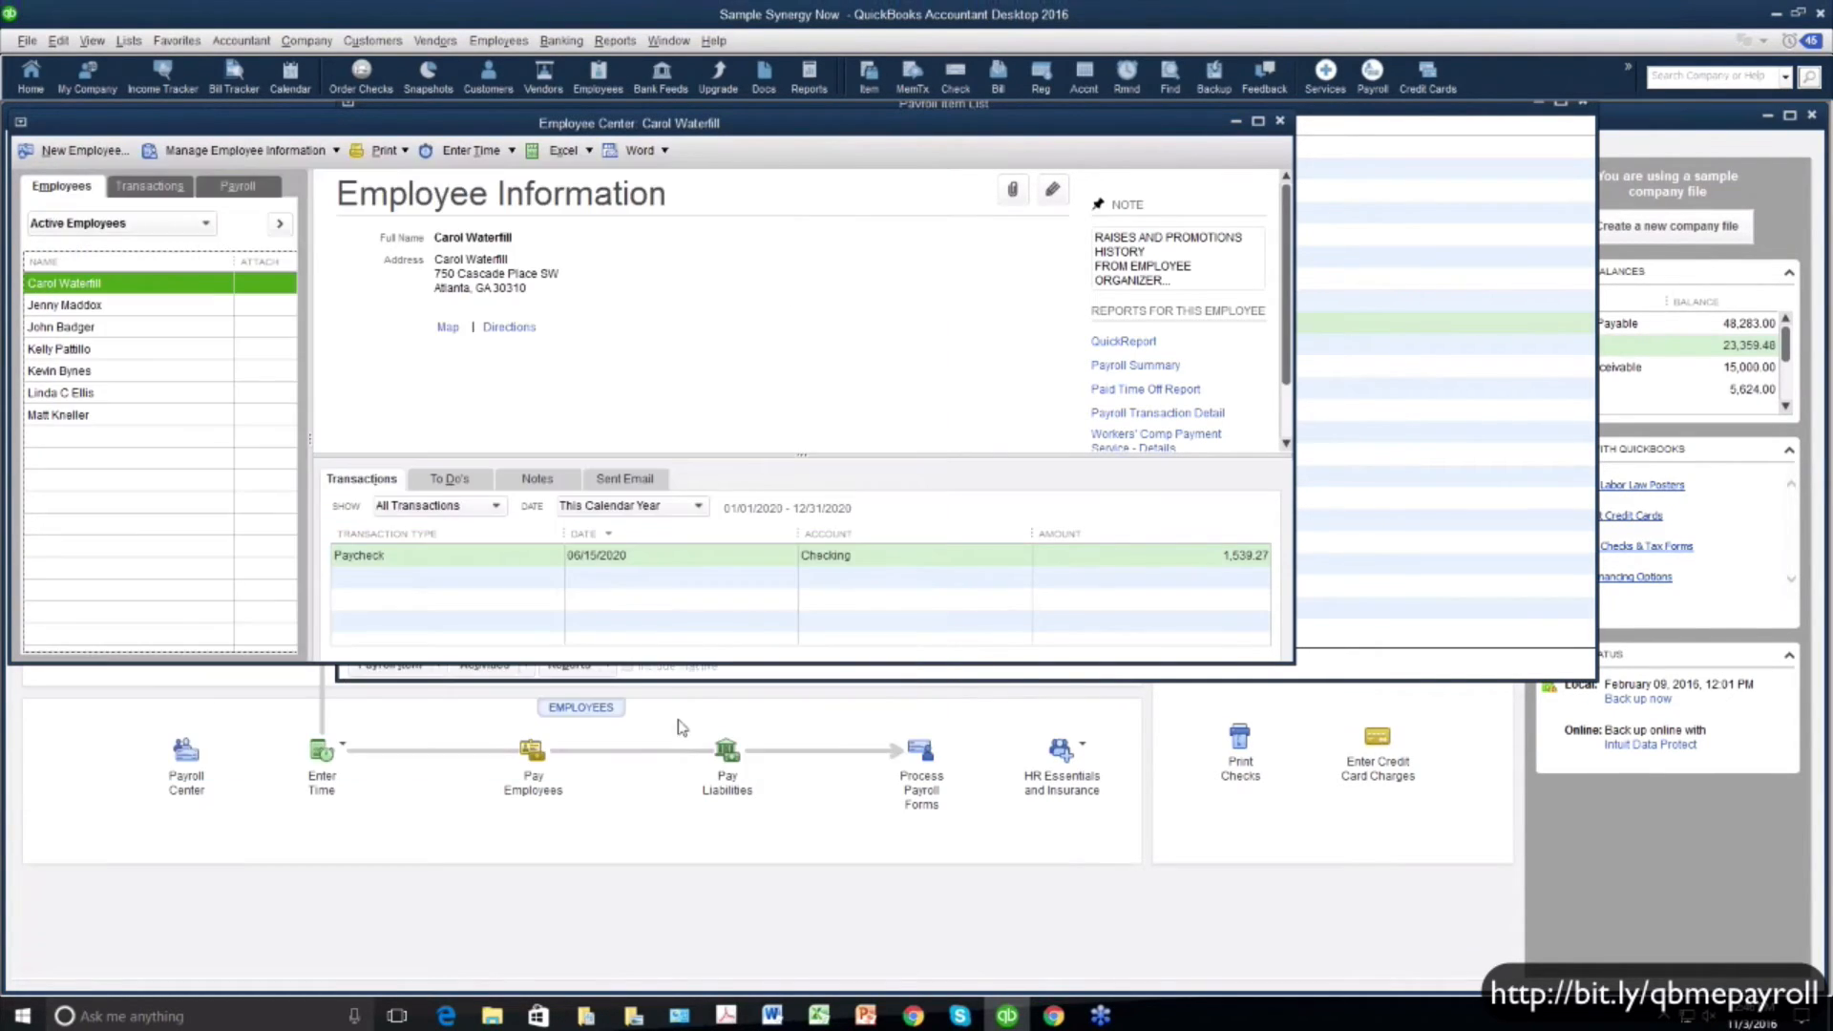
Return to the Payroll Item List and open the Employer Portion of Health Ins. company contribution for editing
click(128, 43)
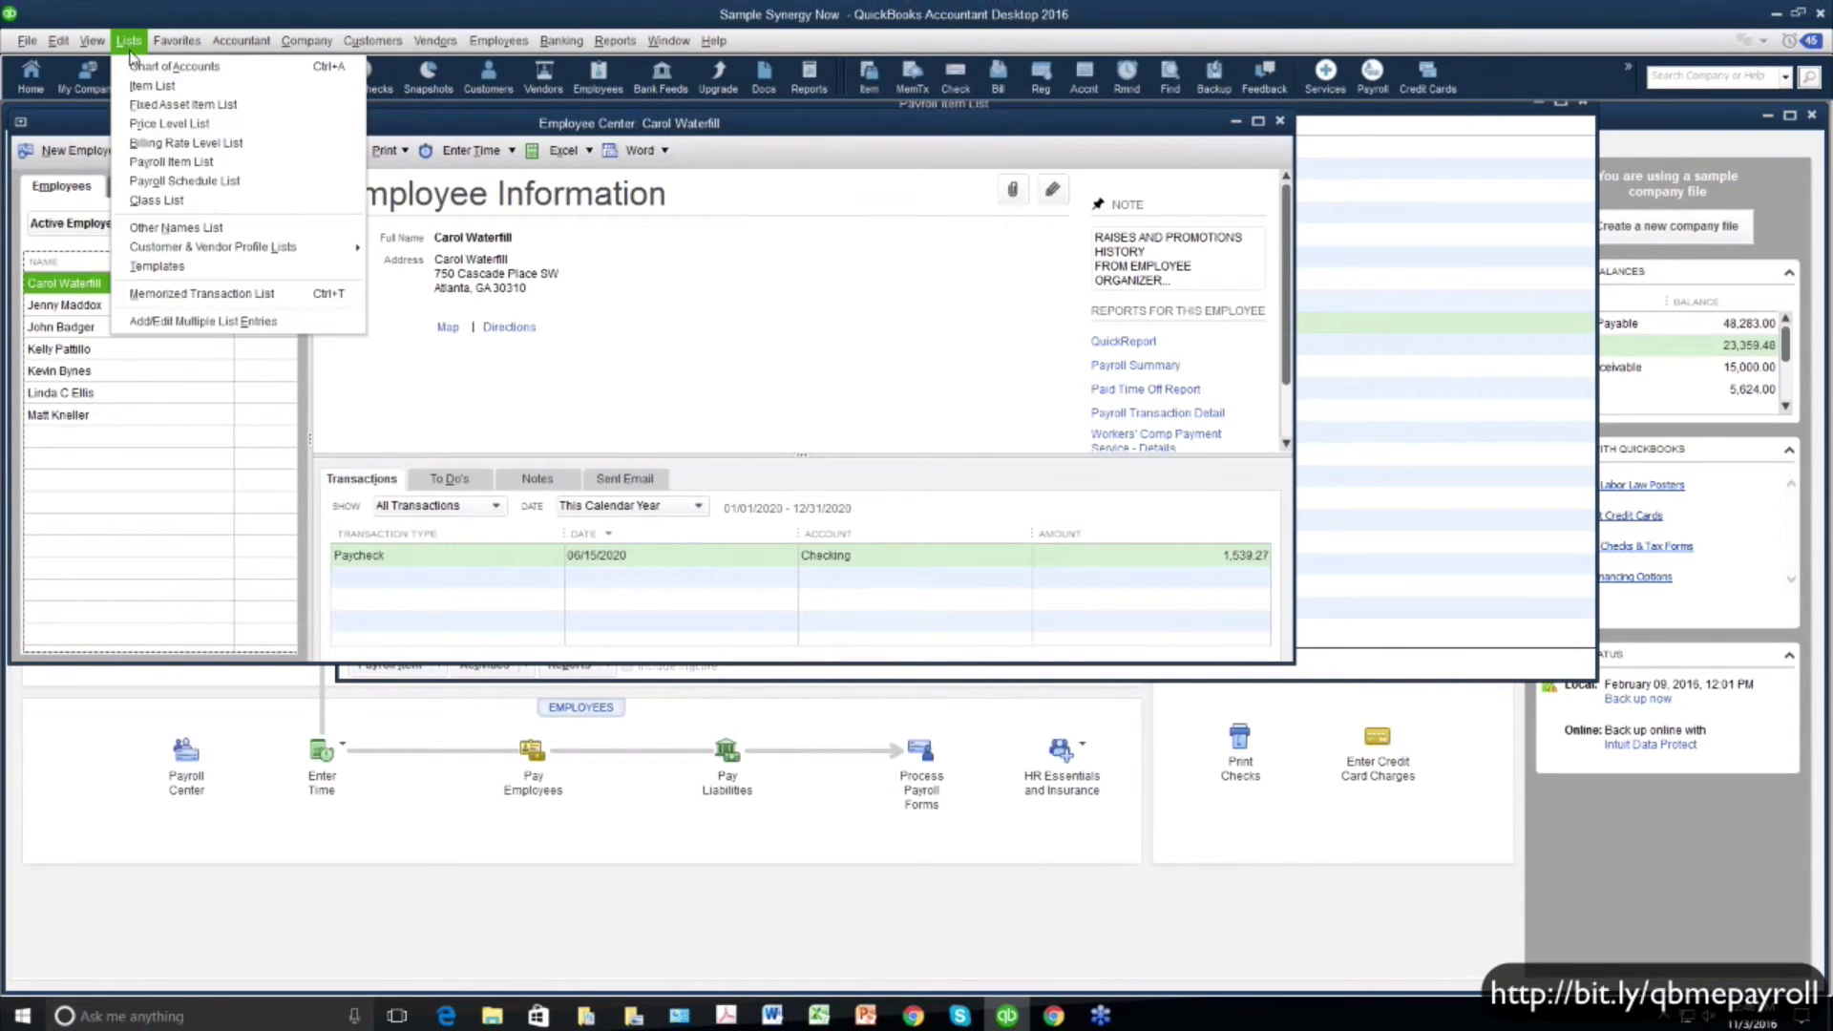
click(175, 162)
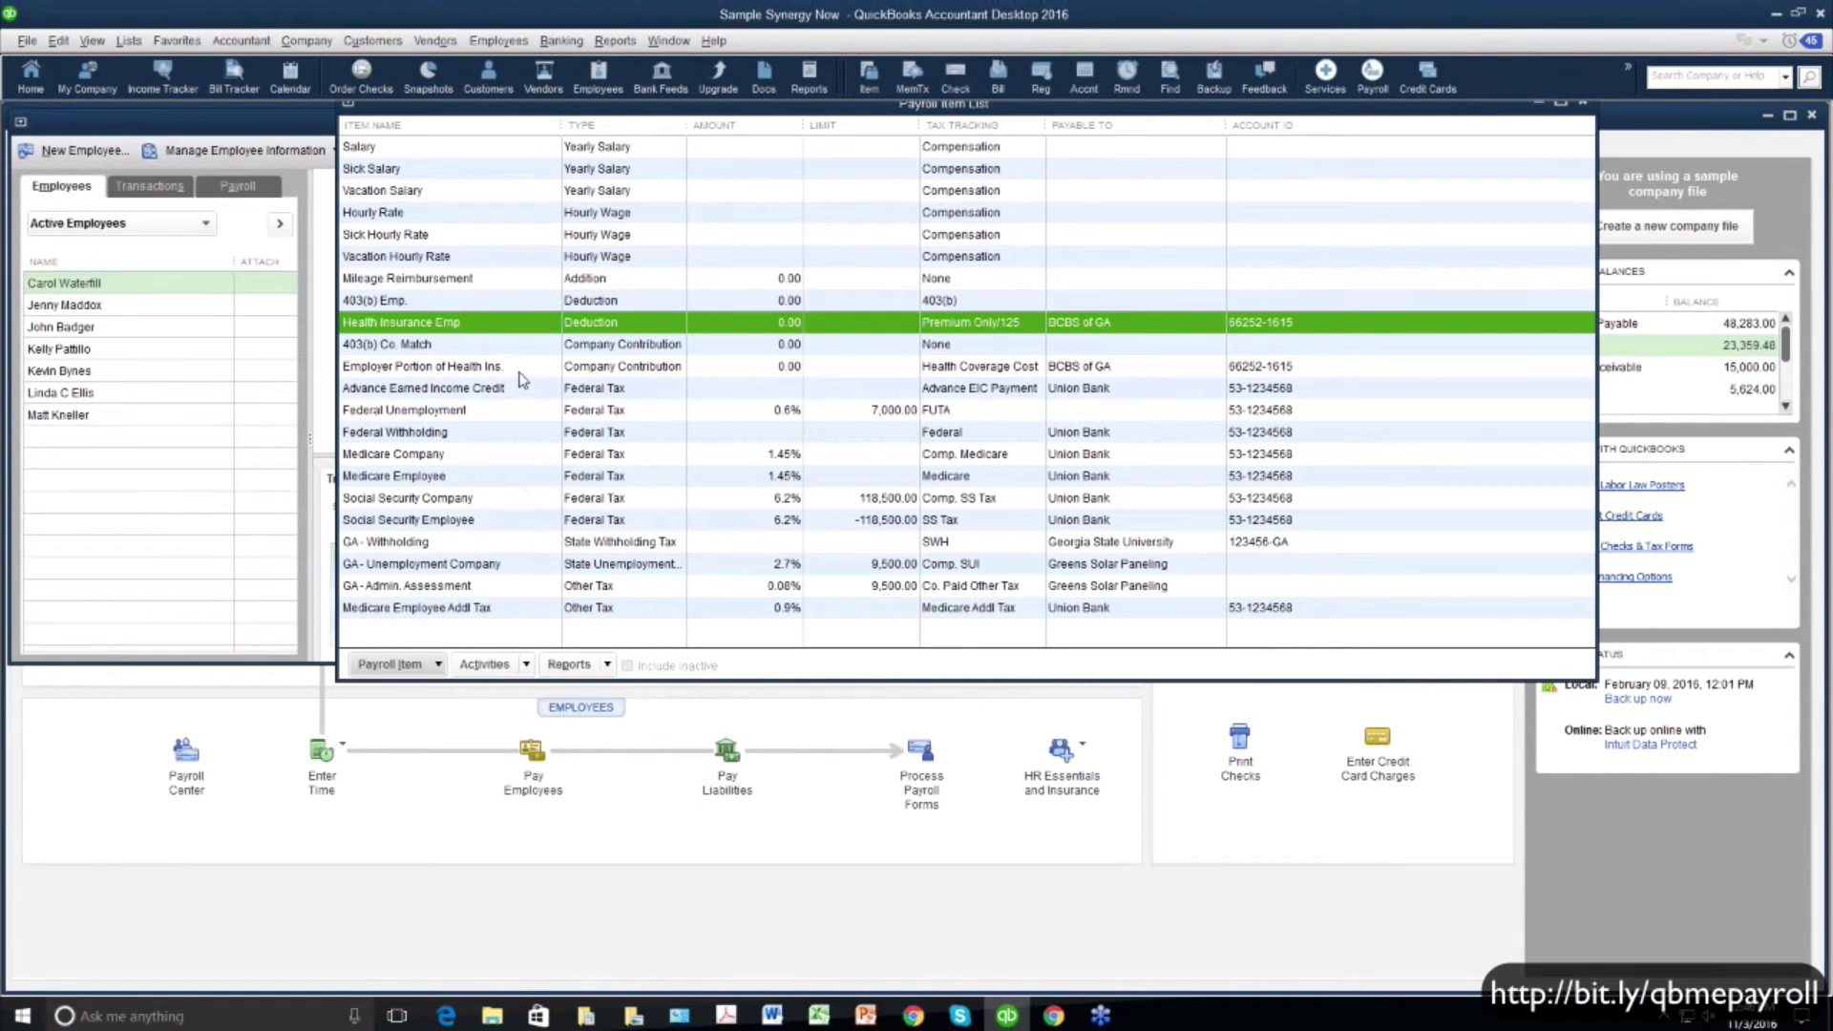
click(518, 369)
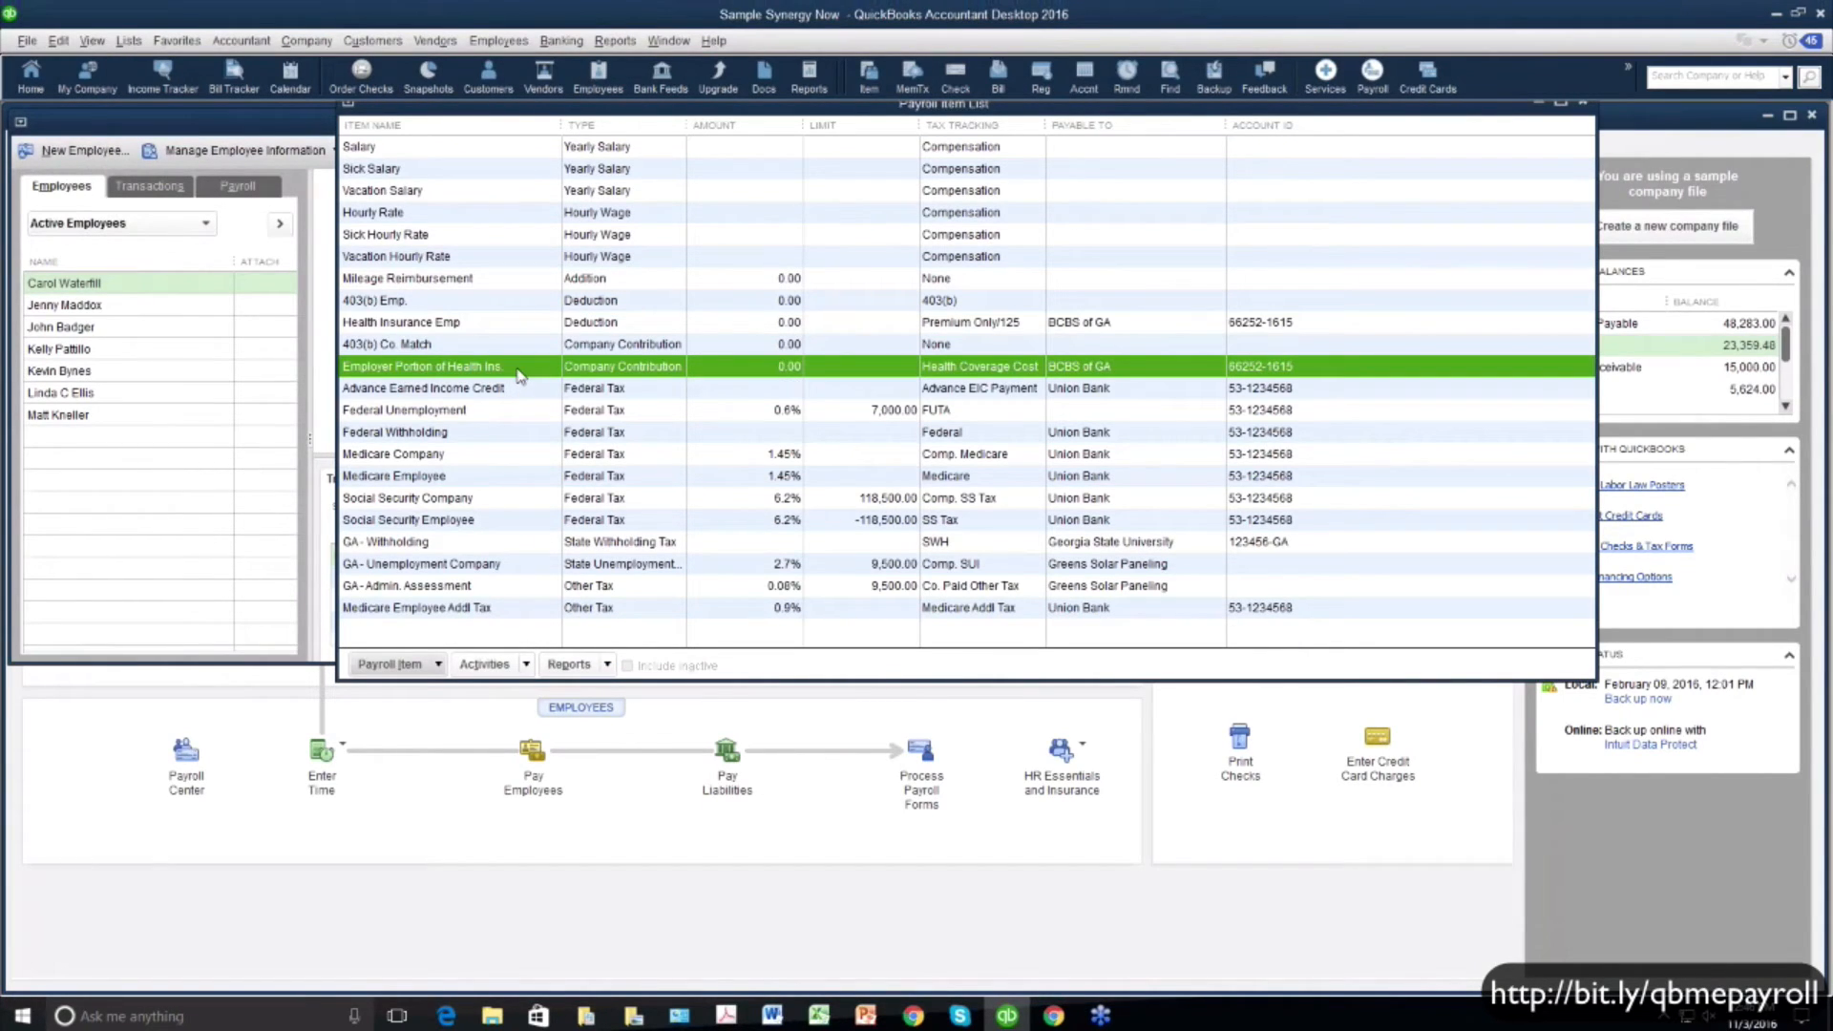
double_click(518, 372)
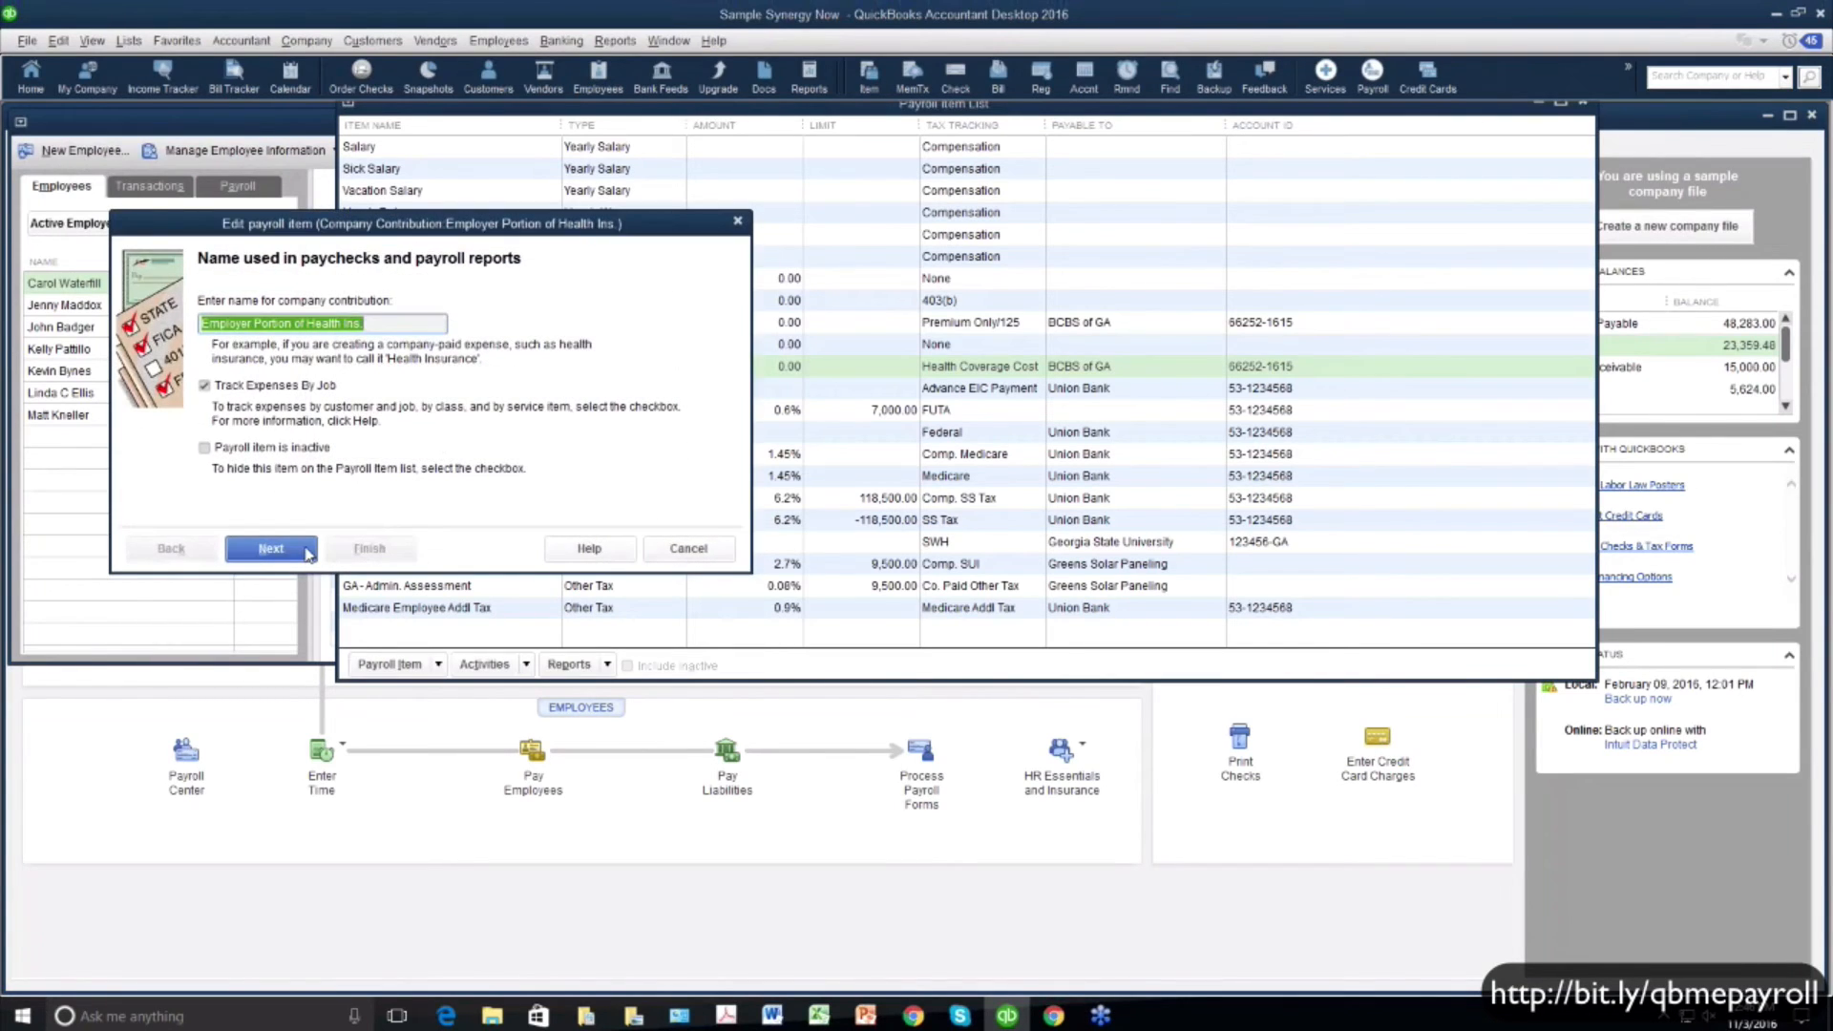
Review the contribution's agency, identifying number, liability account and expense account, and continue to its tax tracking type
click(306, 552)
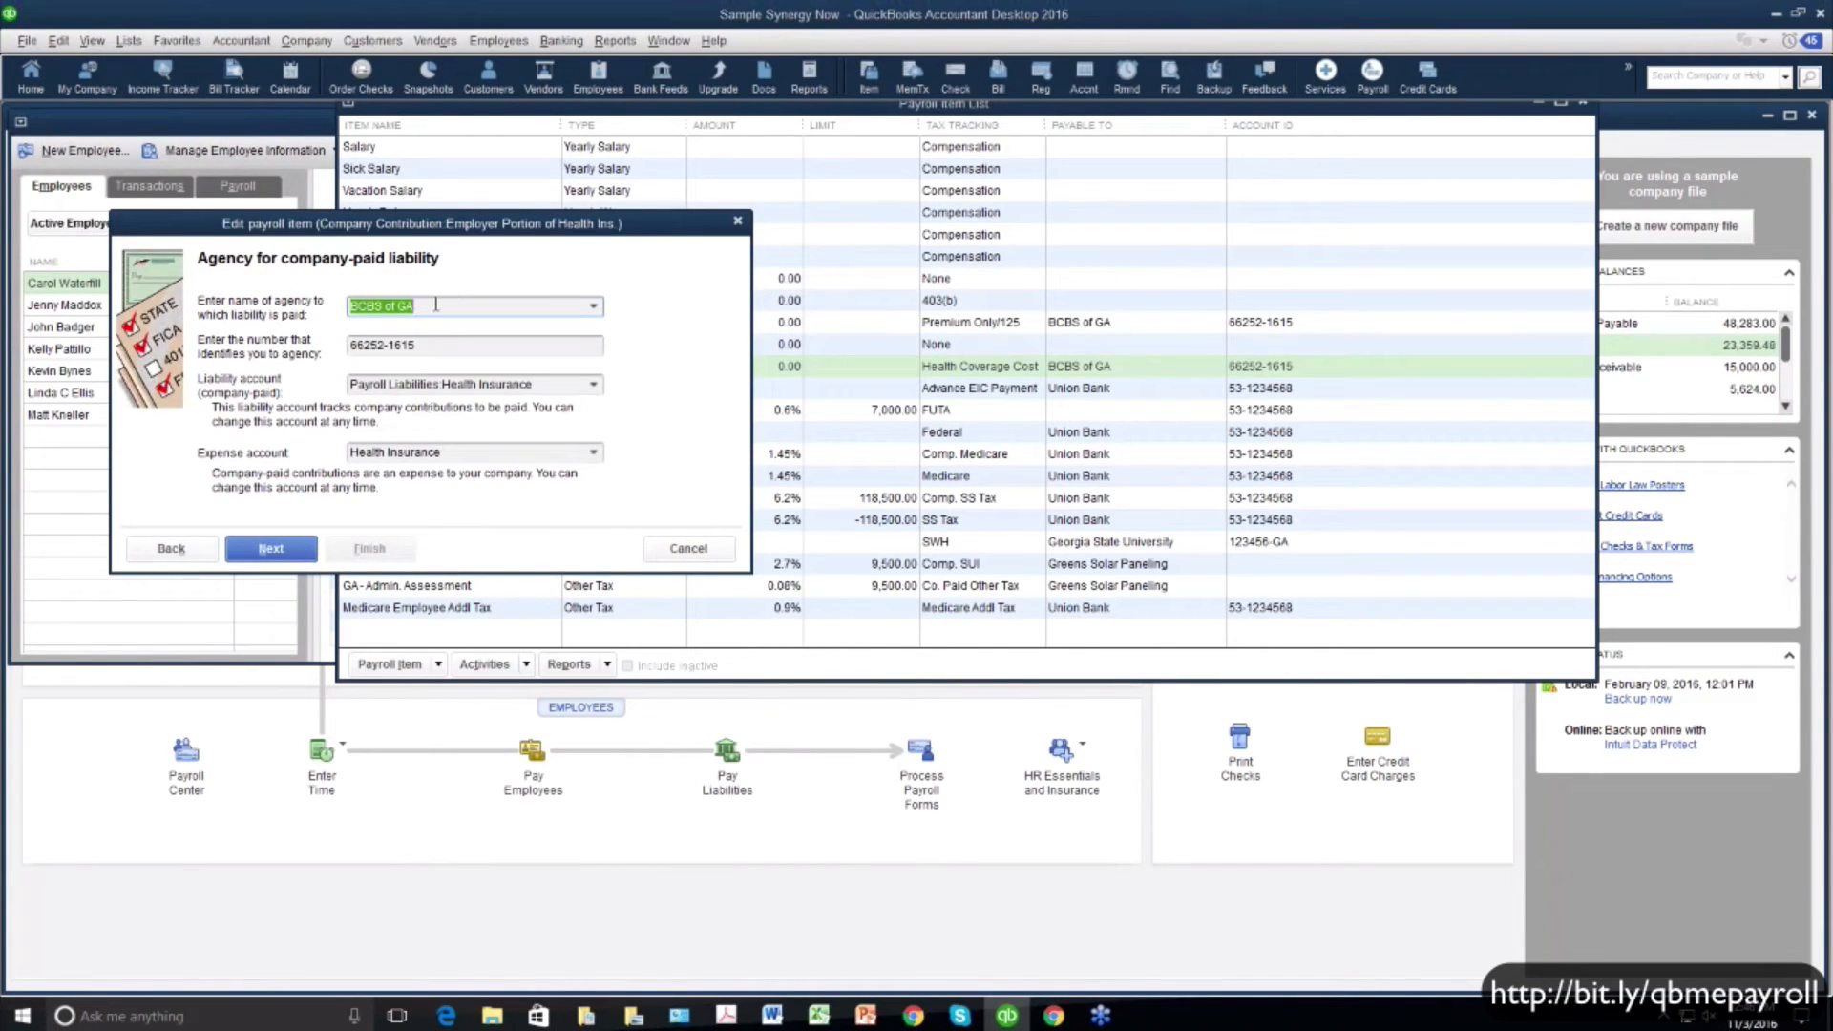
click(442, 345)
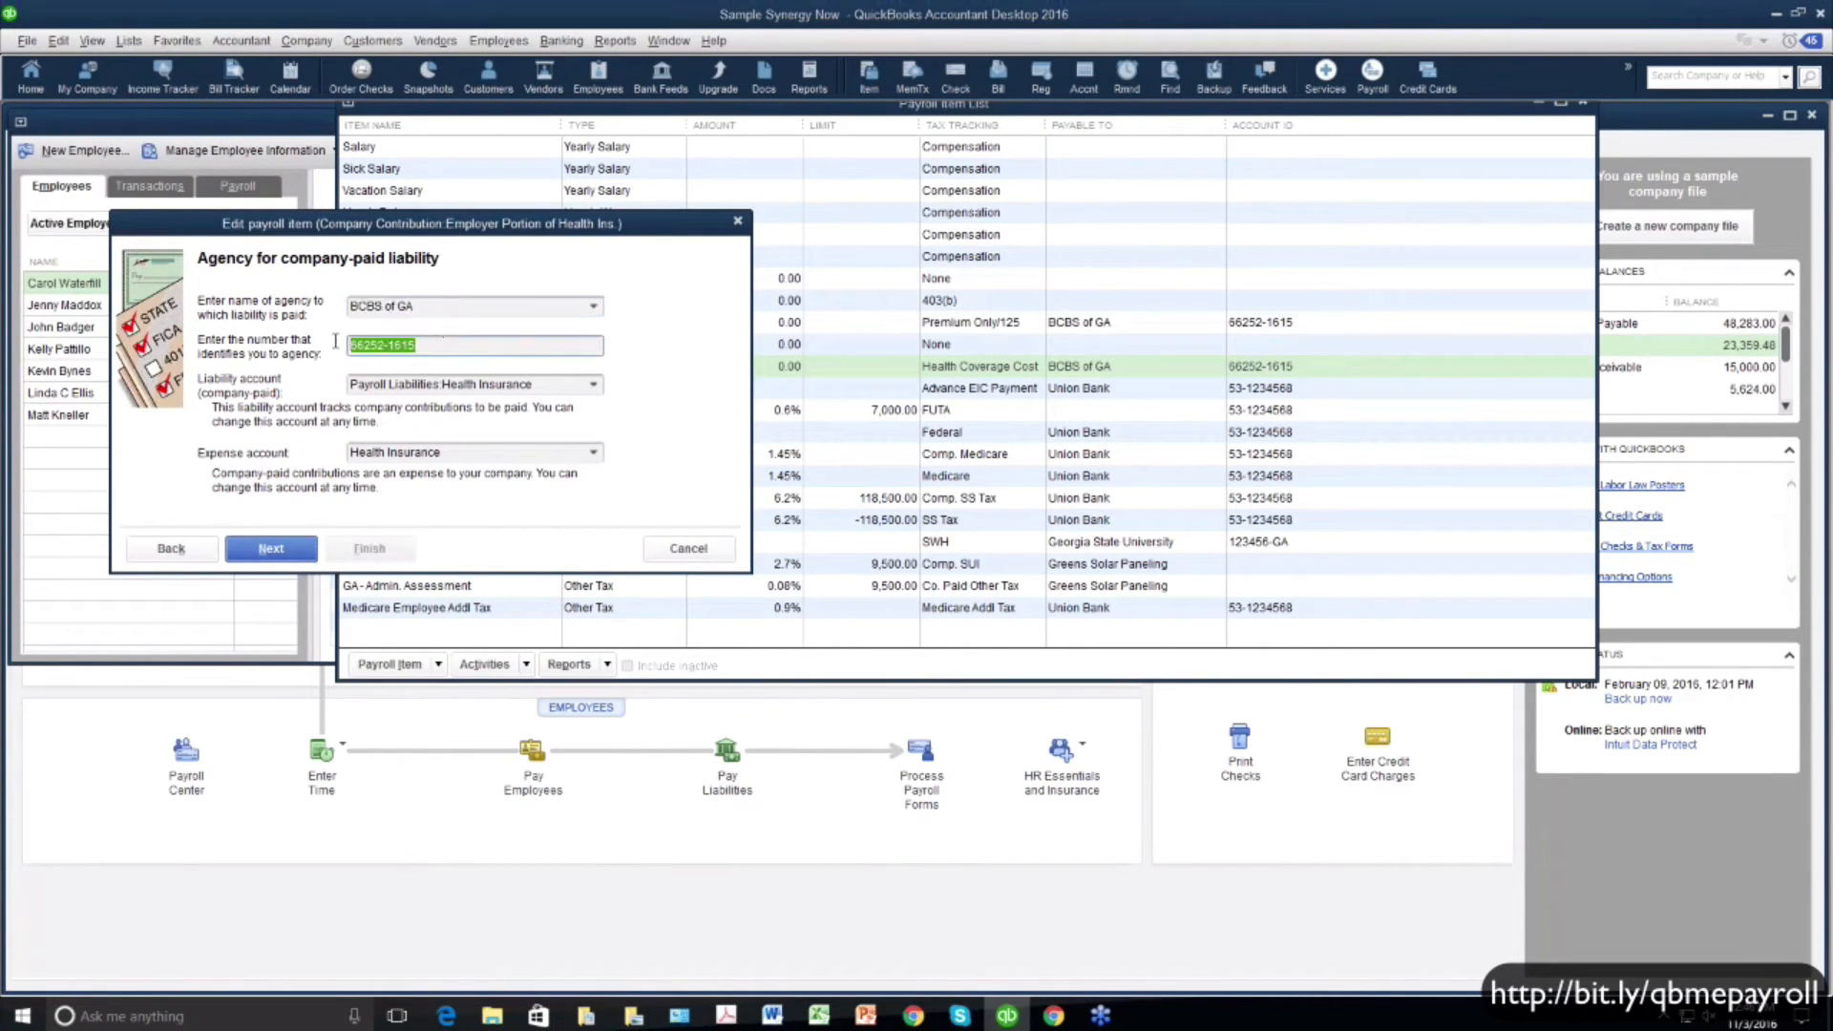
click(594, 385)
click(595, 386)
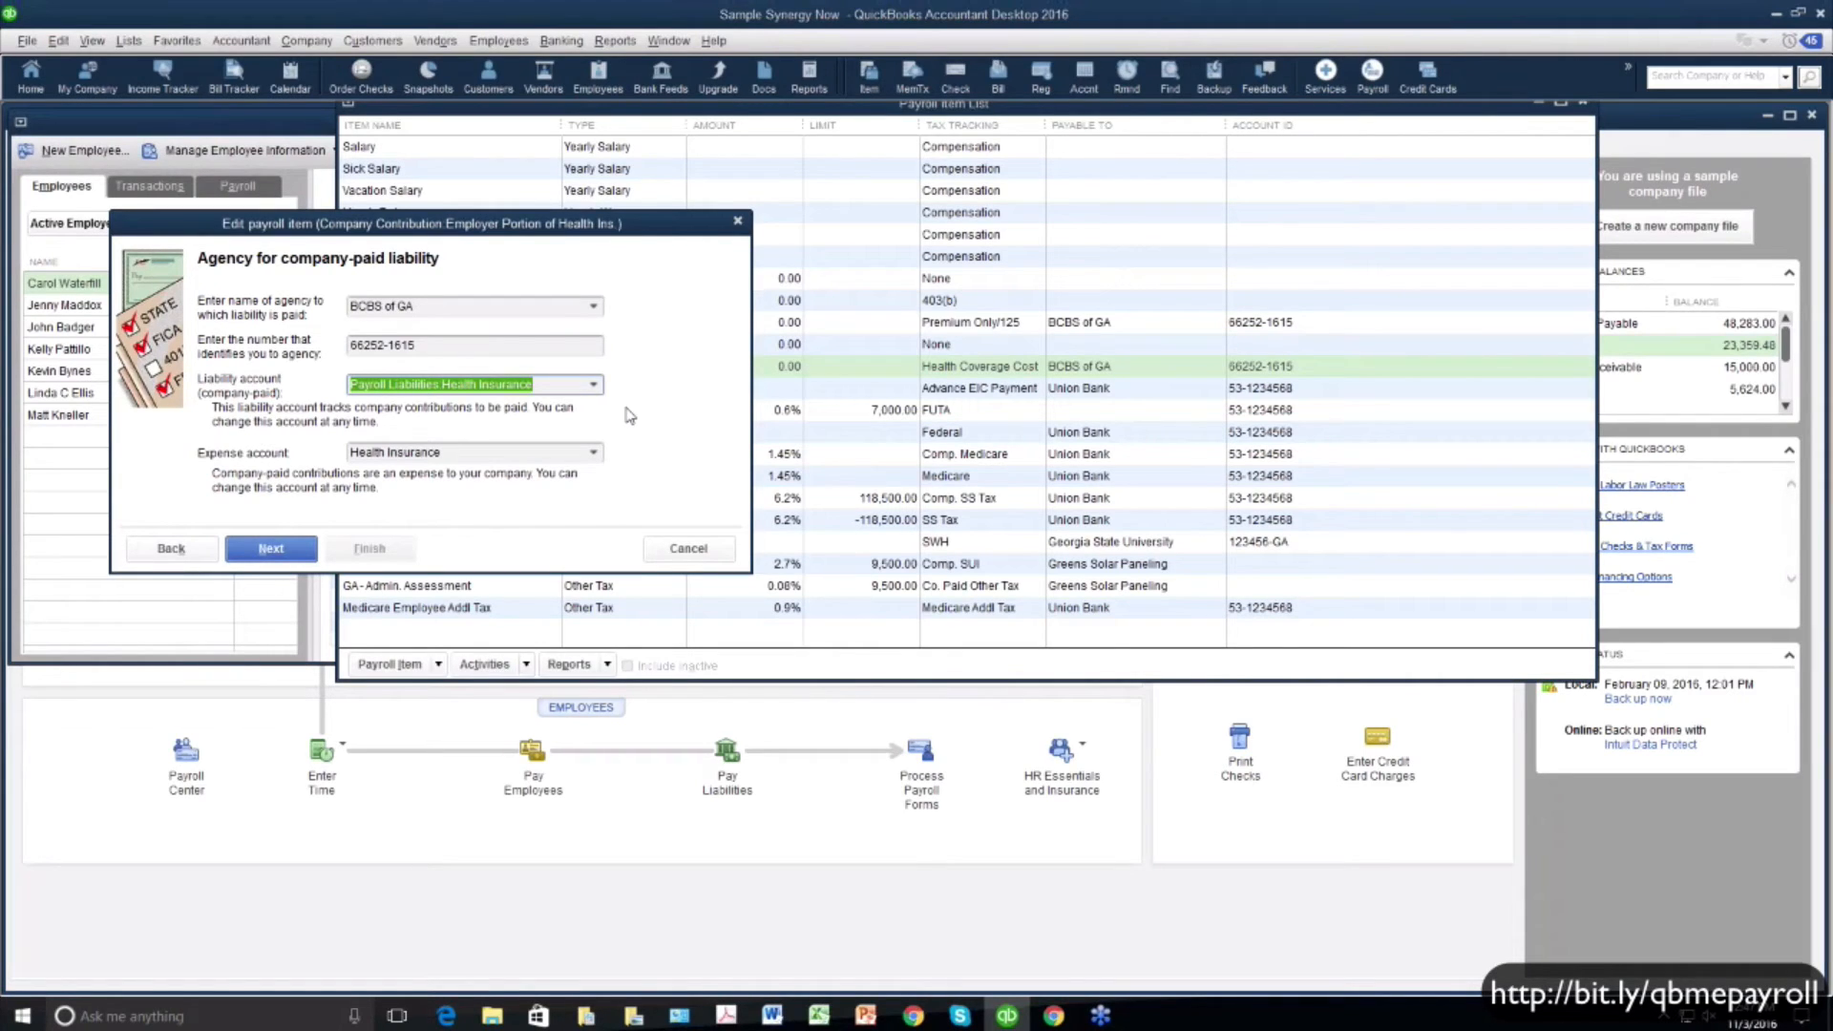
drag(493, 453, 346, 458)
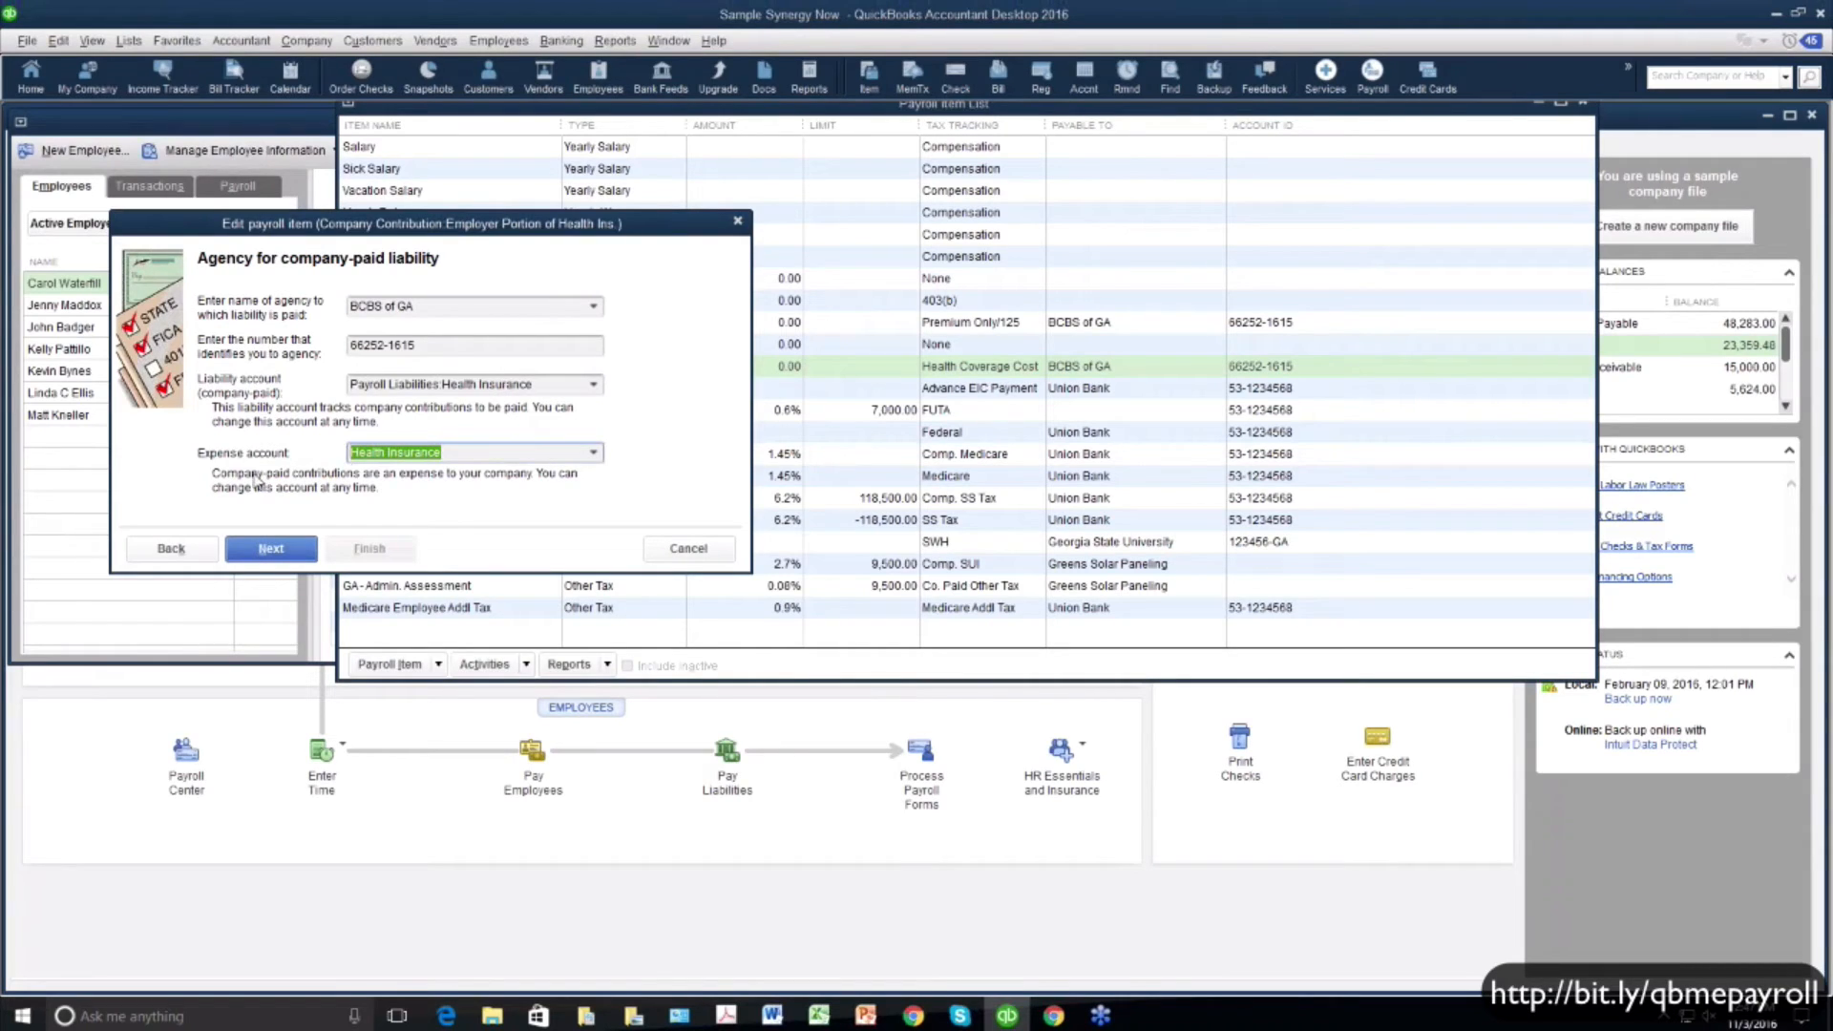
click(304, 557)
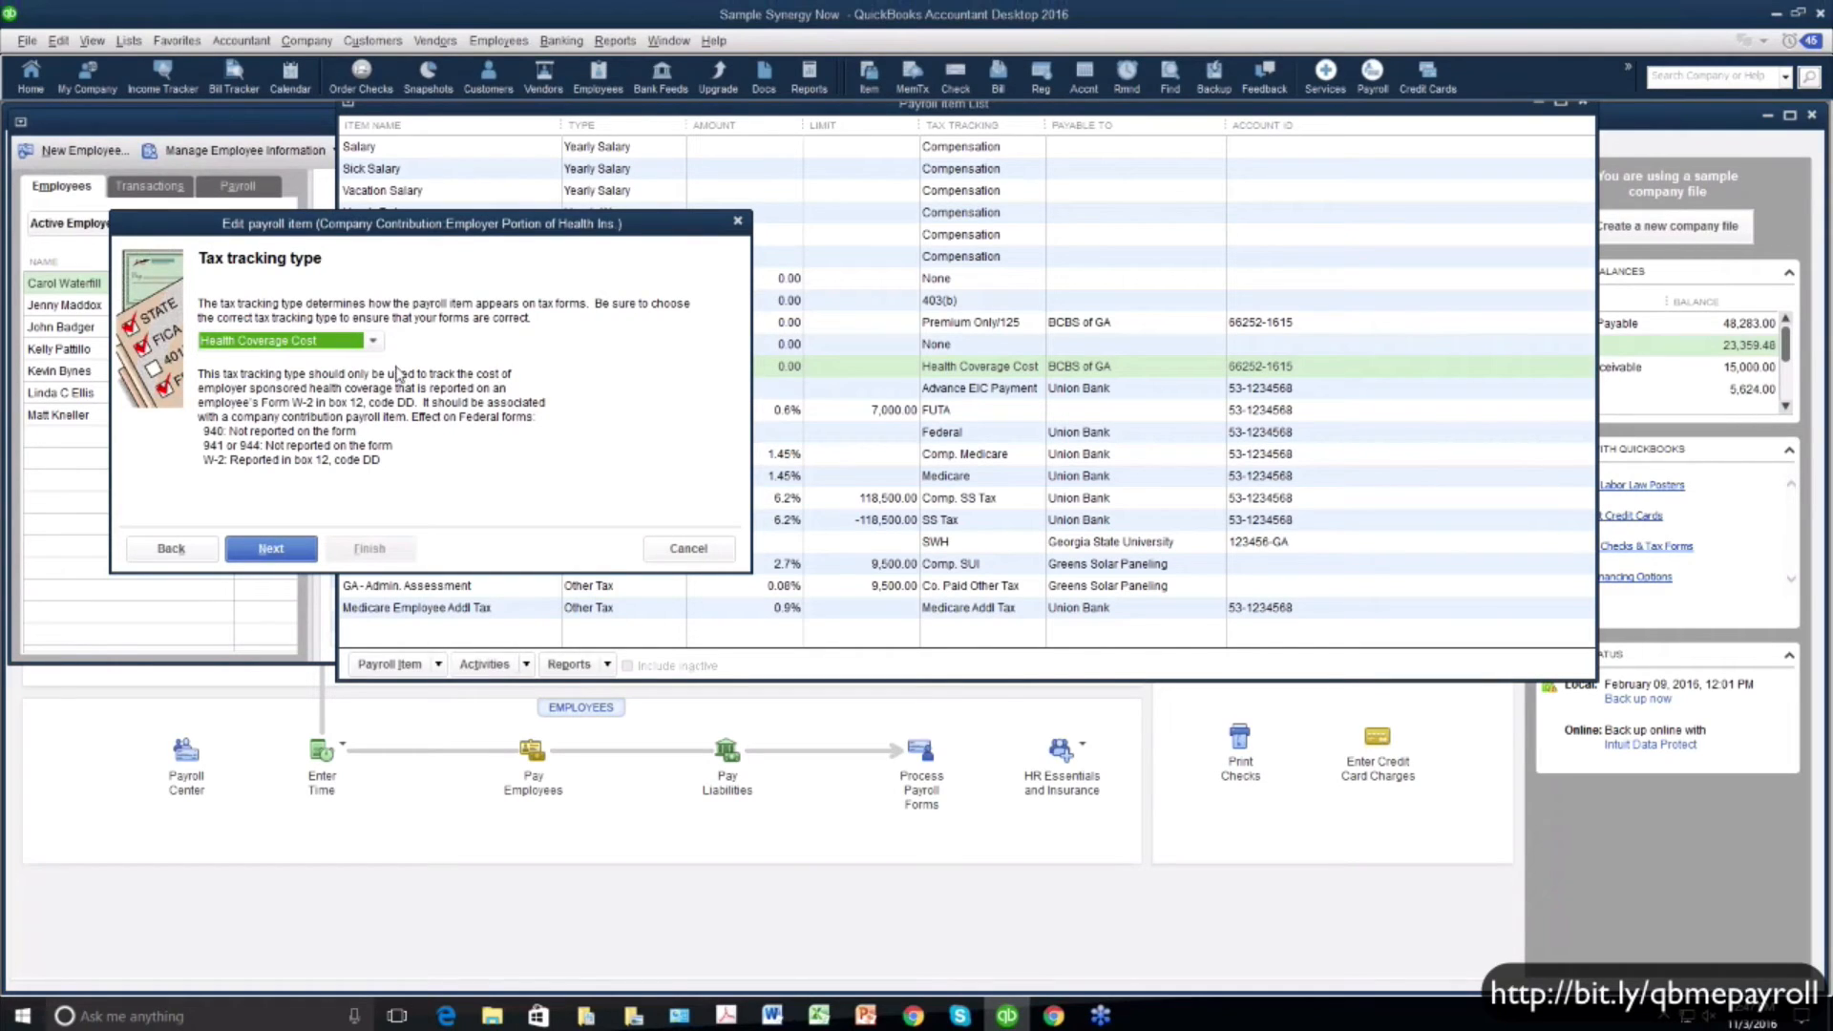
click(334, 340)
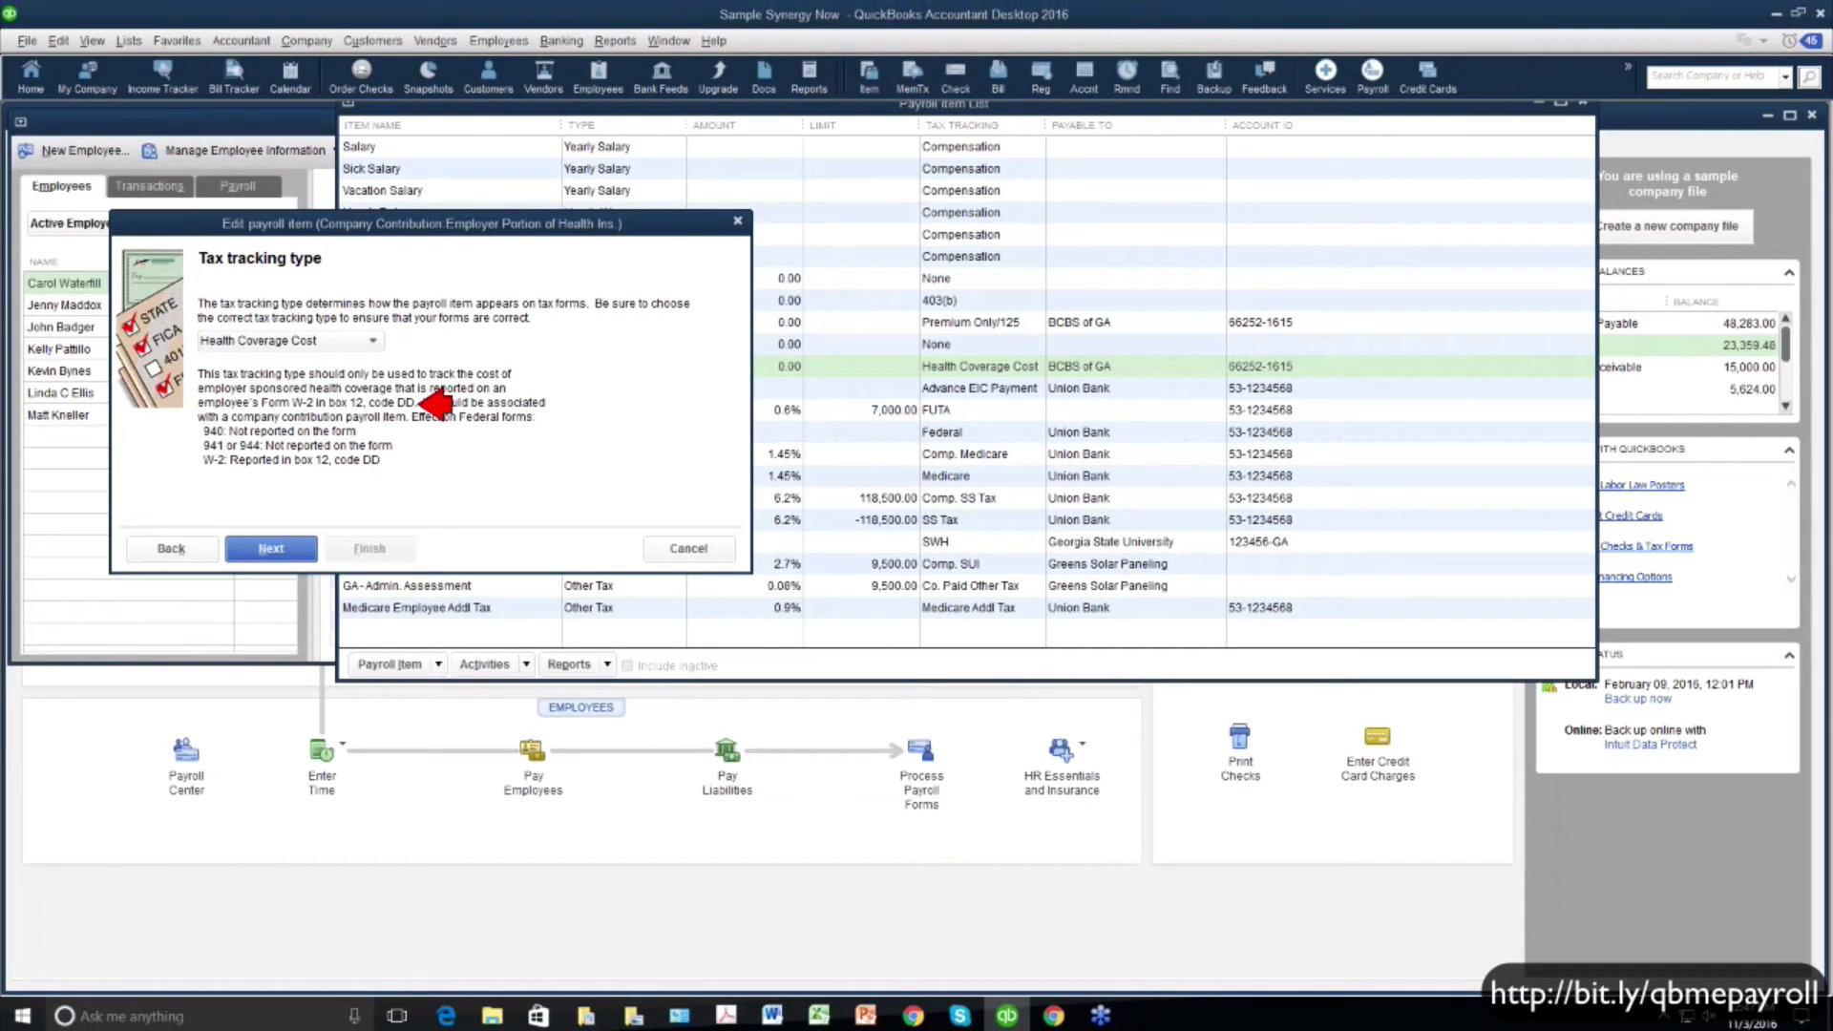
Review the contribution's tax tracking, affected taxes, quantity basis and default rate, and finish the item without changing its settings
click(304, 556)
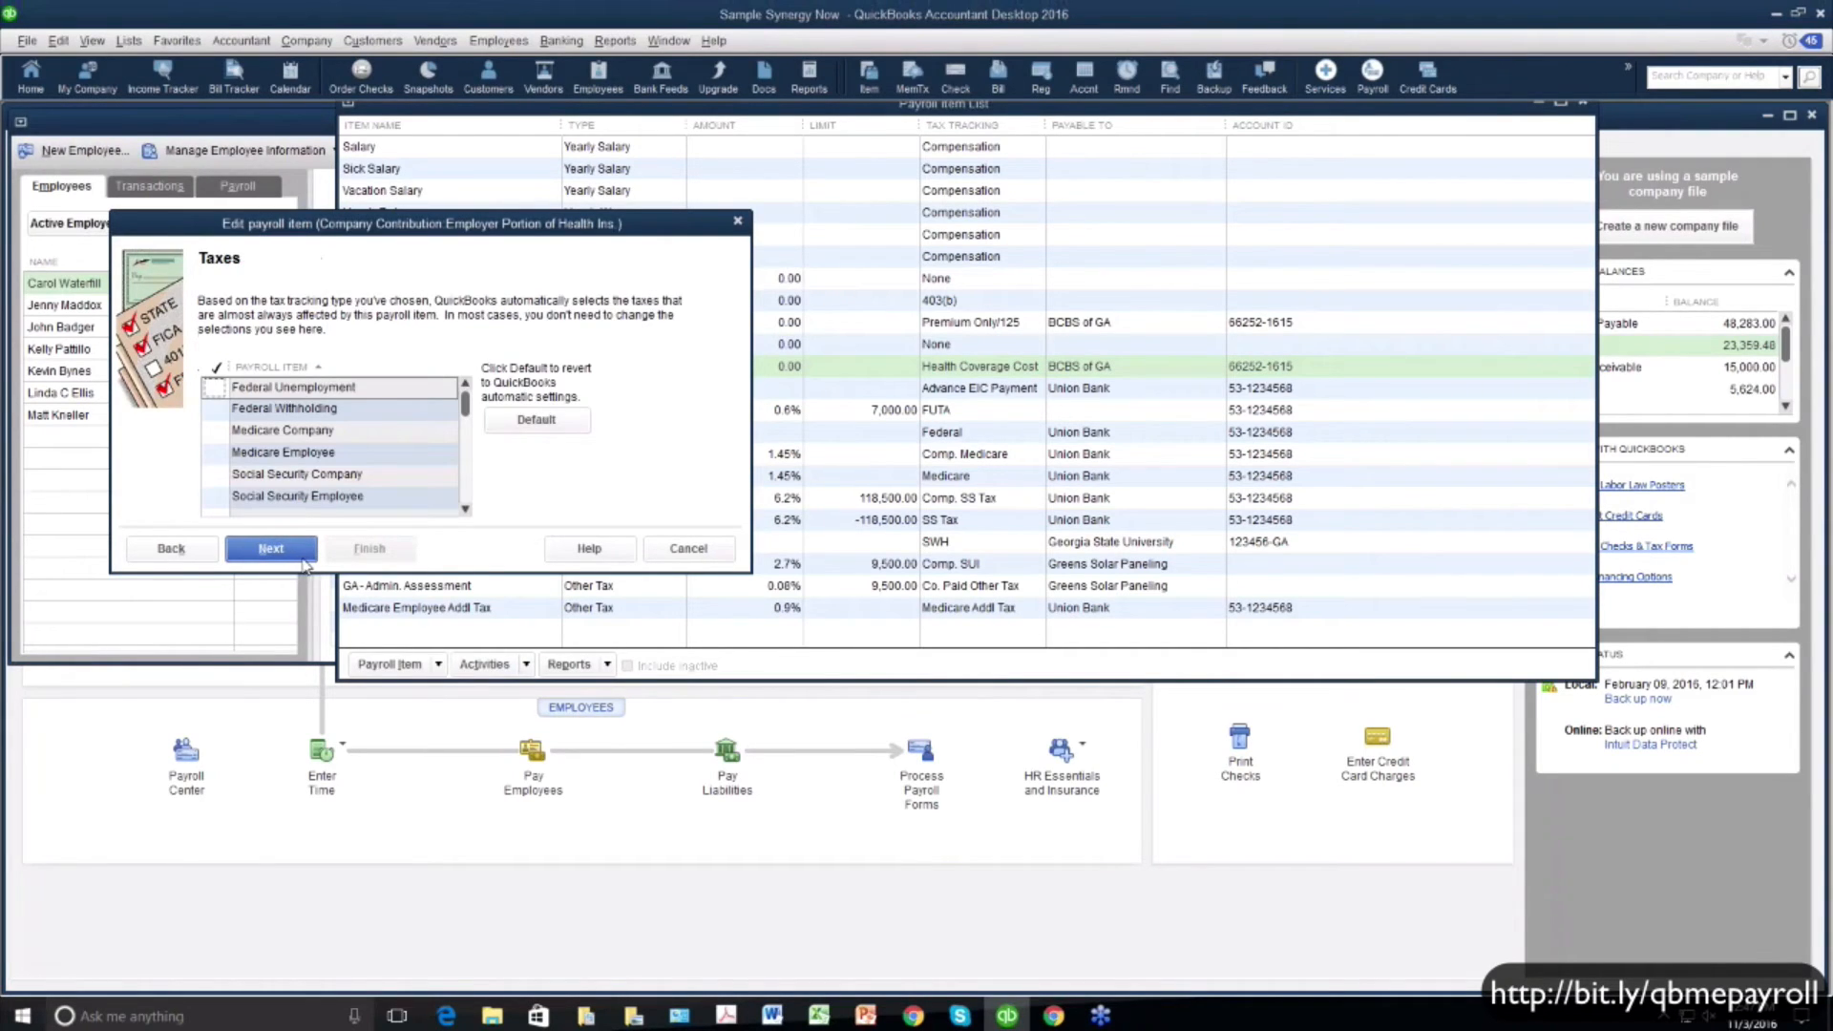
click(308, 559)
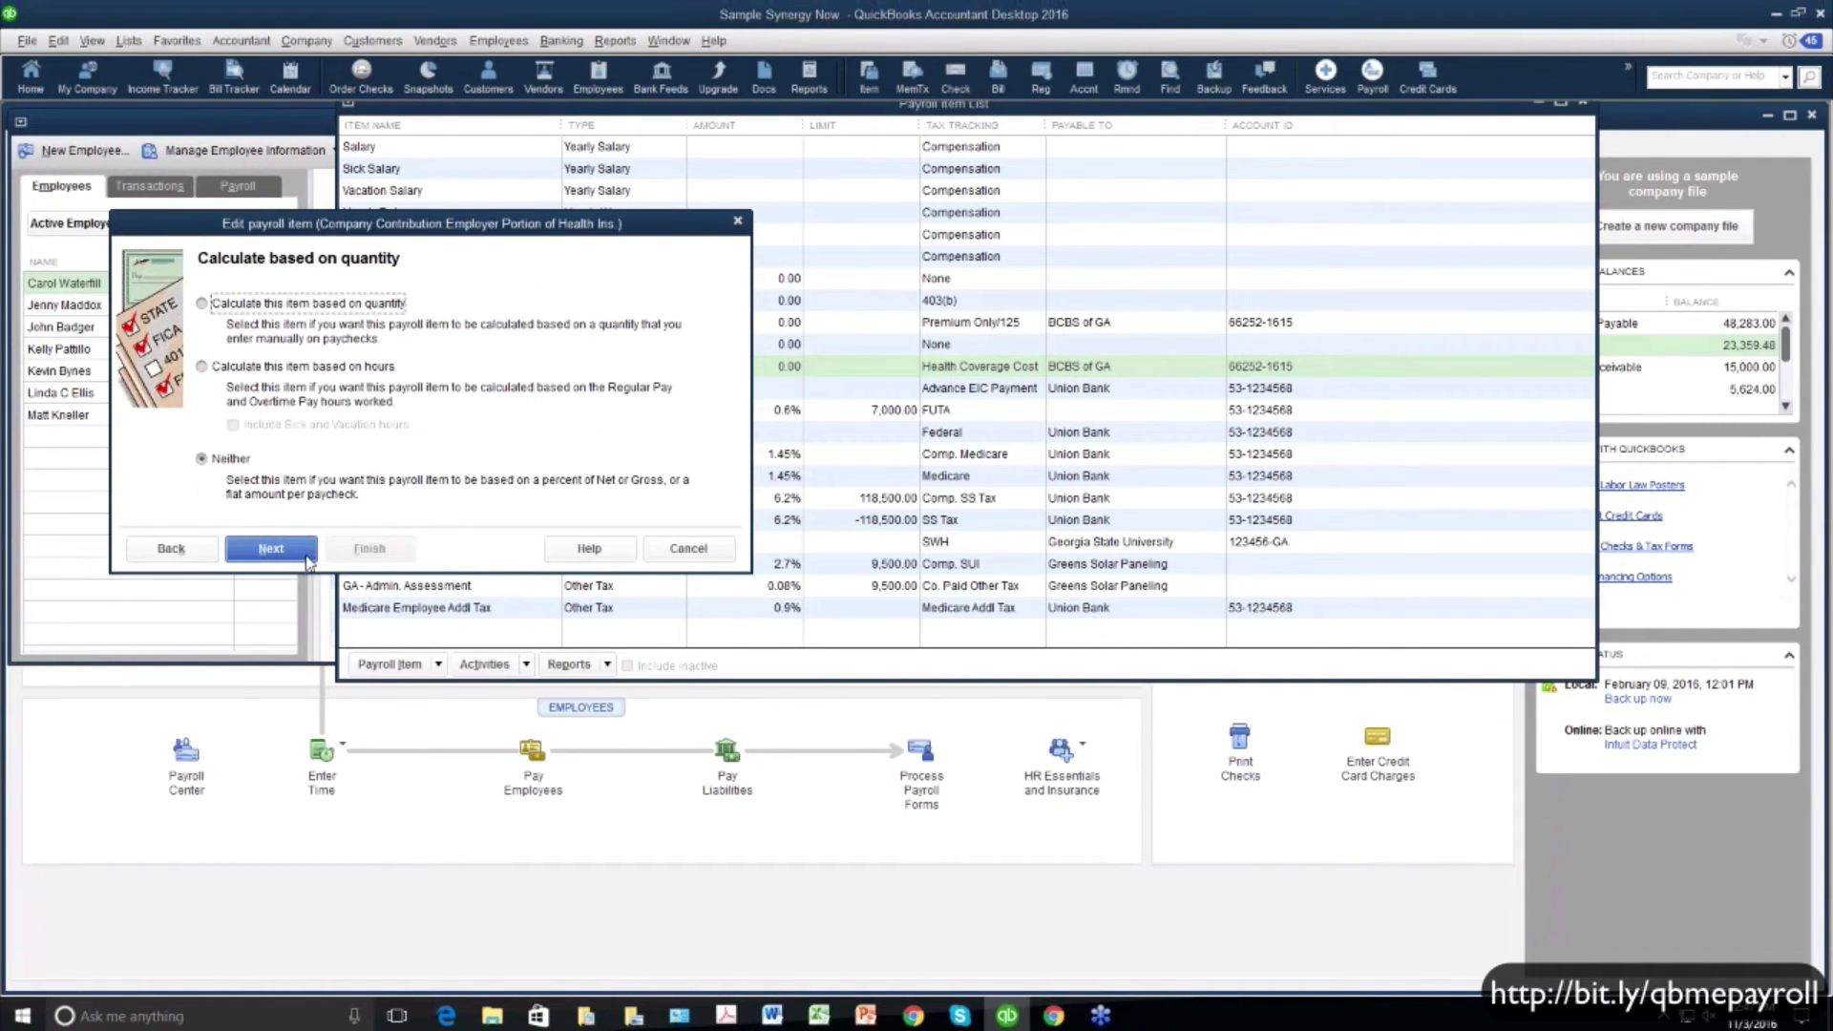
click(308, 558)
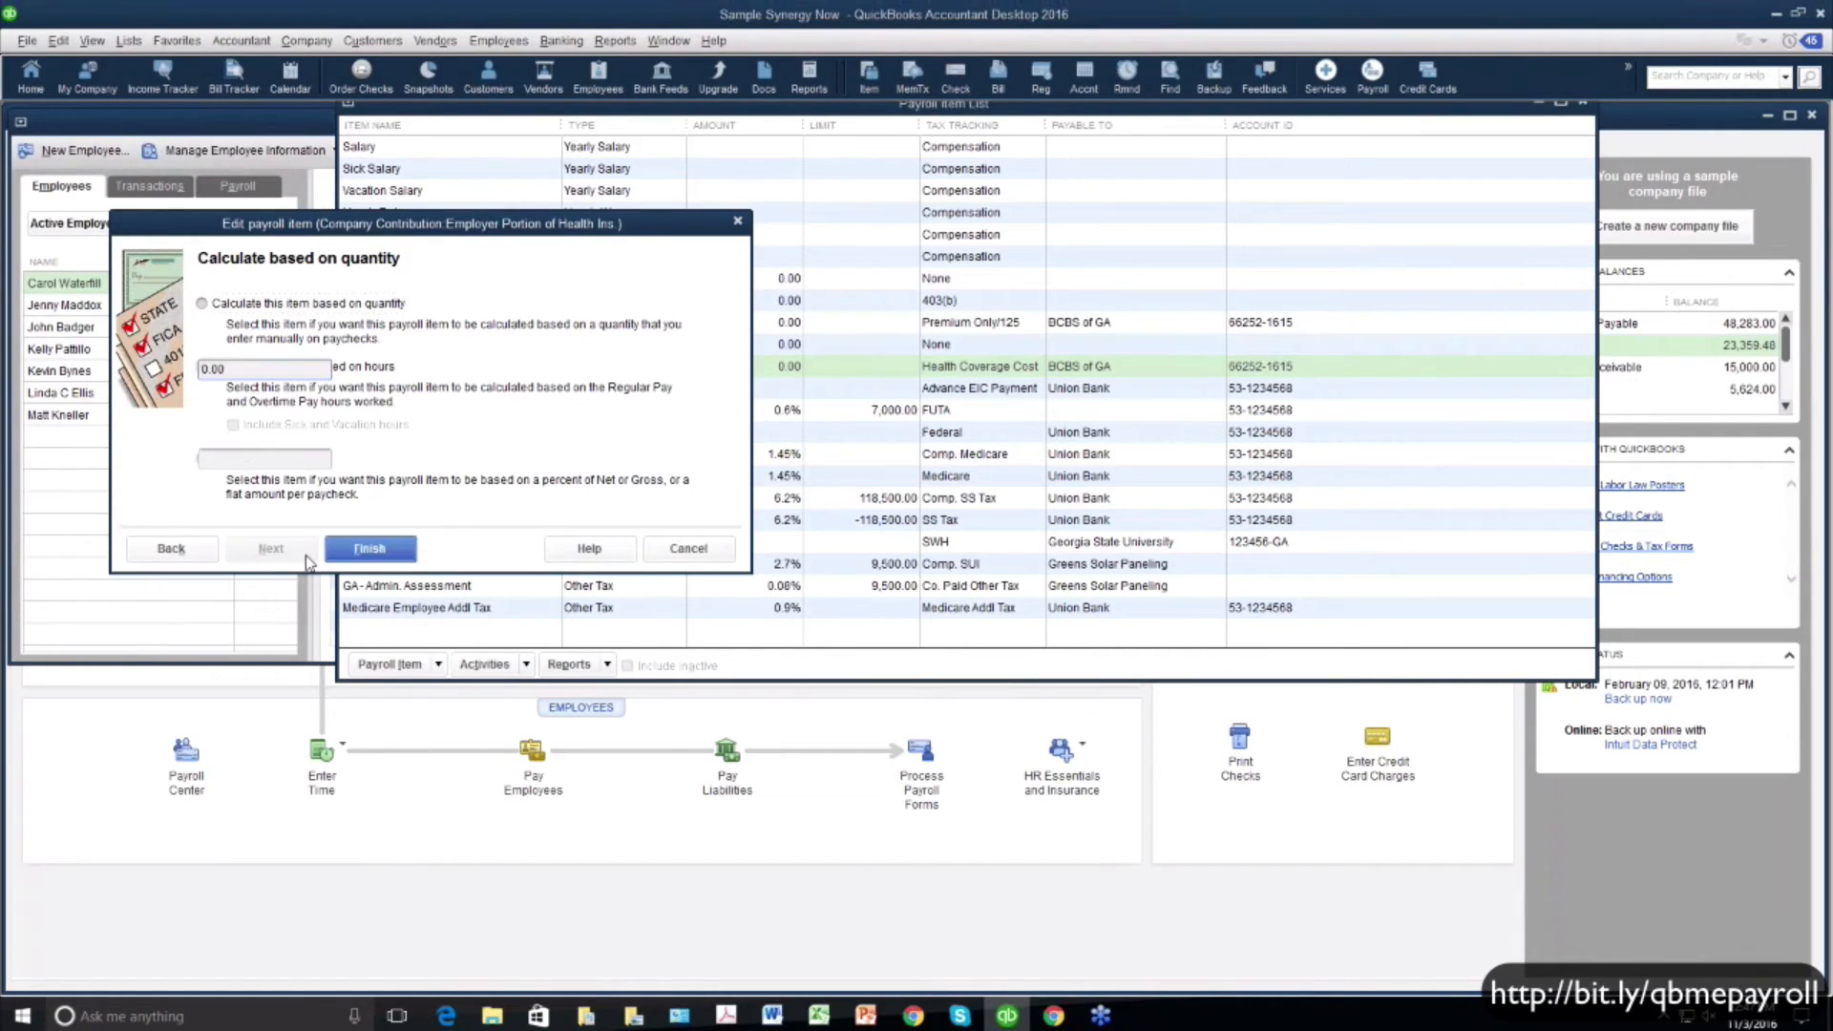
click(369, 549)
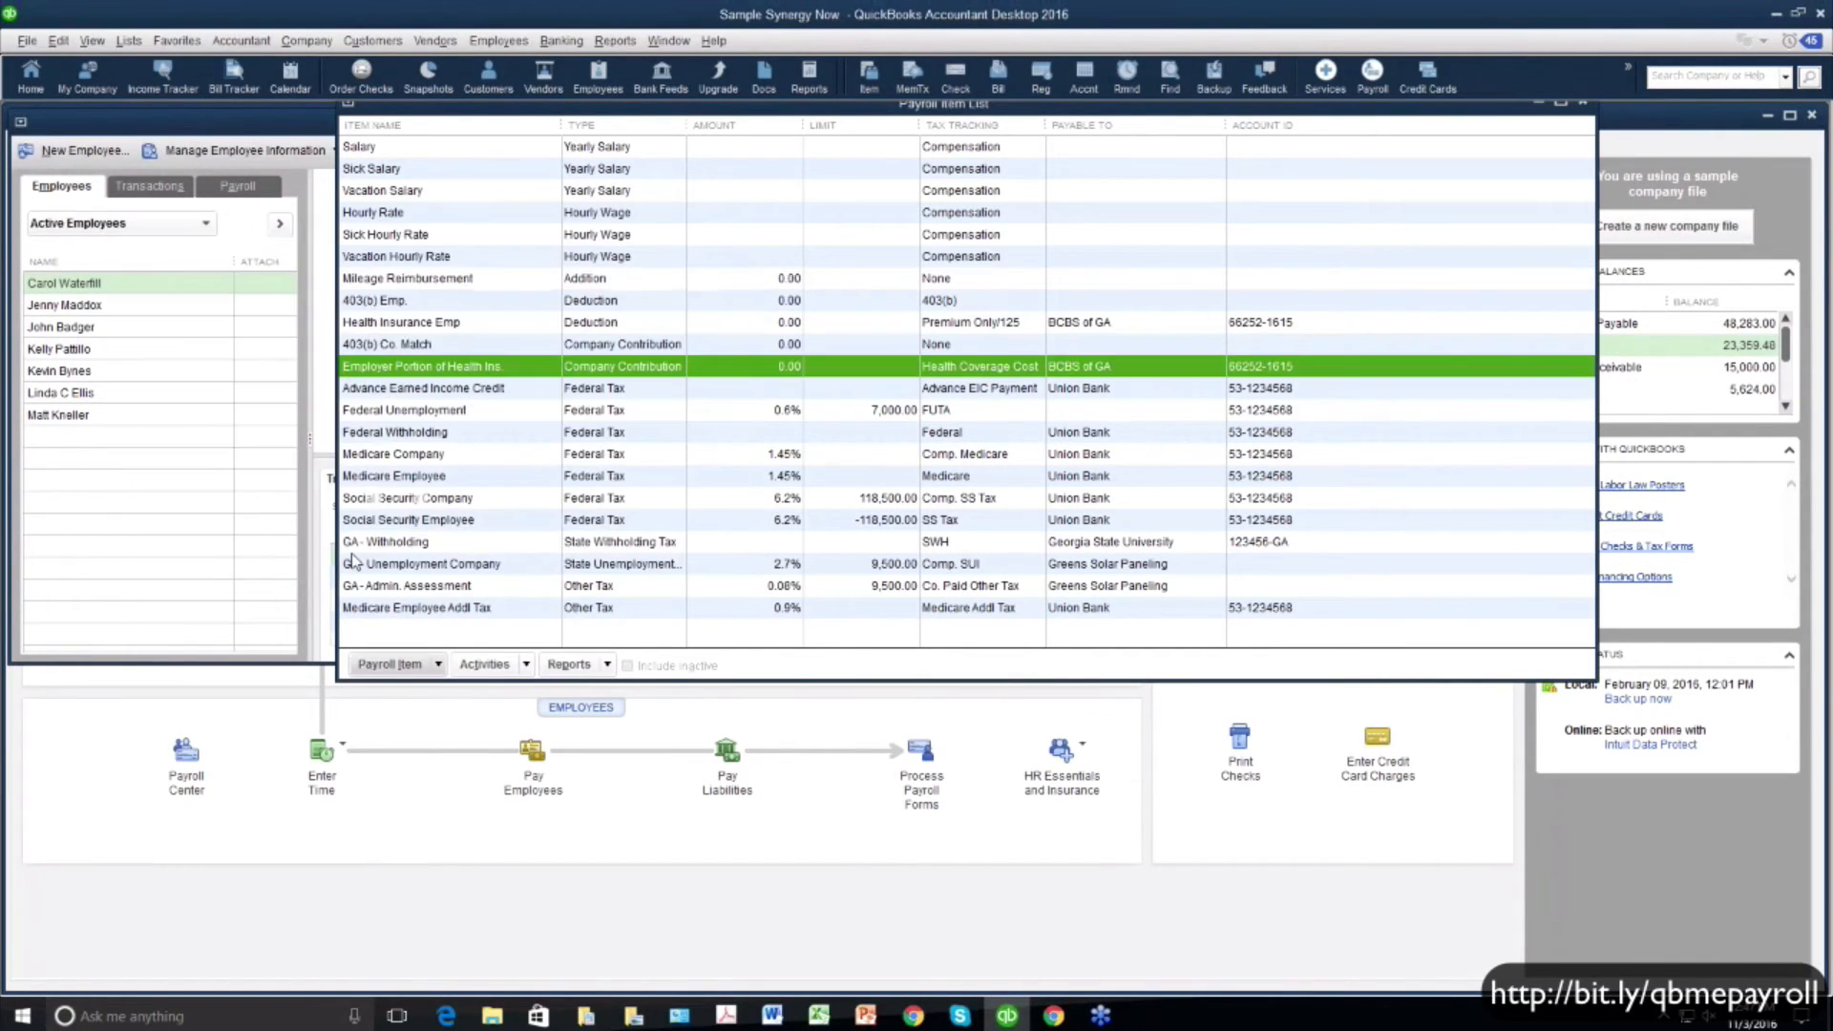
Inspect the health insurance deduction and employer contribution amounts in the first active employee's payroll info, widening the item name column, and close the record
double_click(184, 291)
click(160, 344)
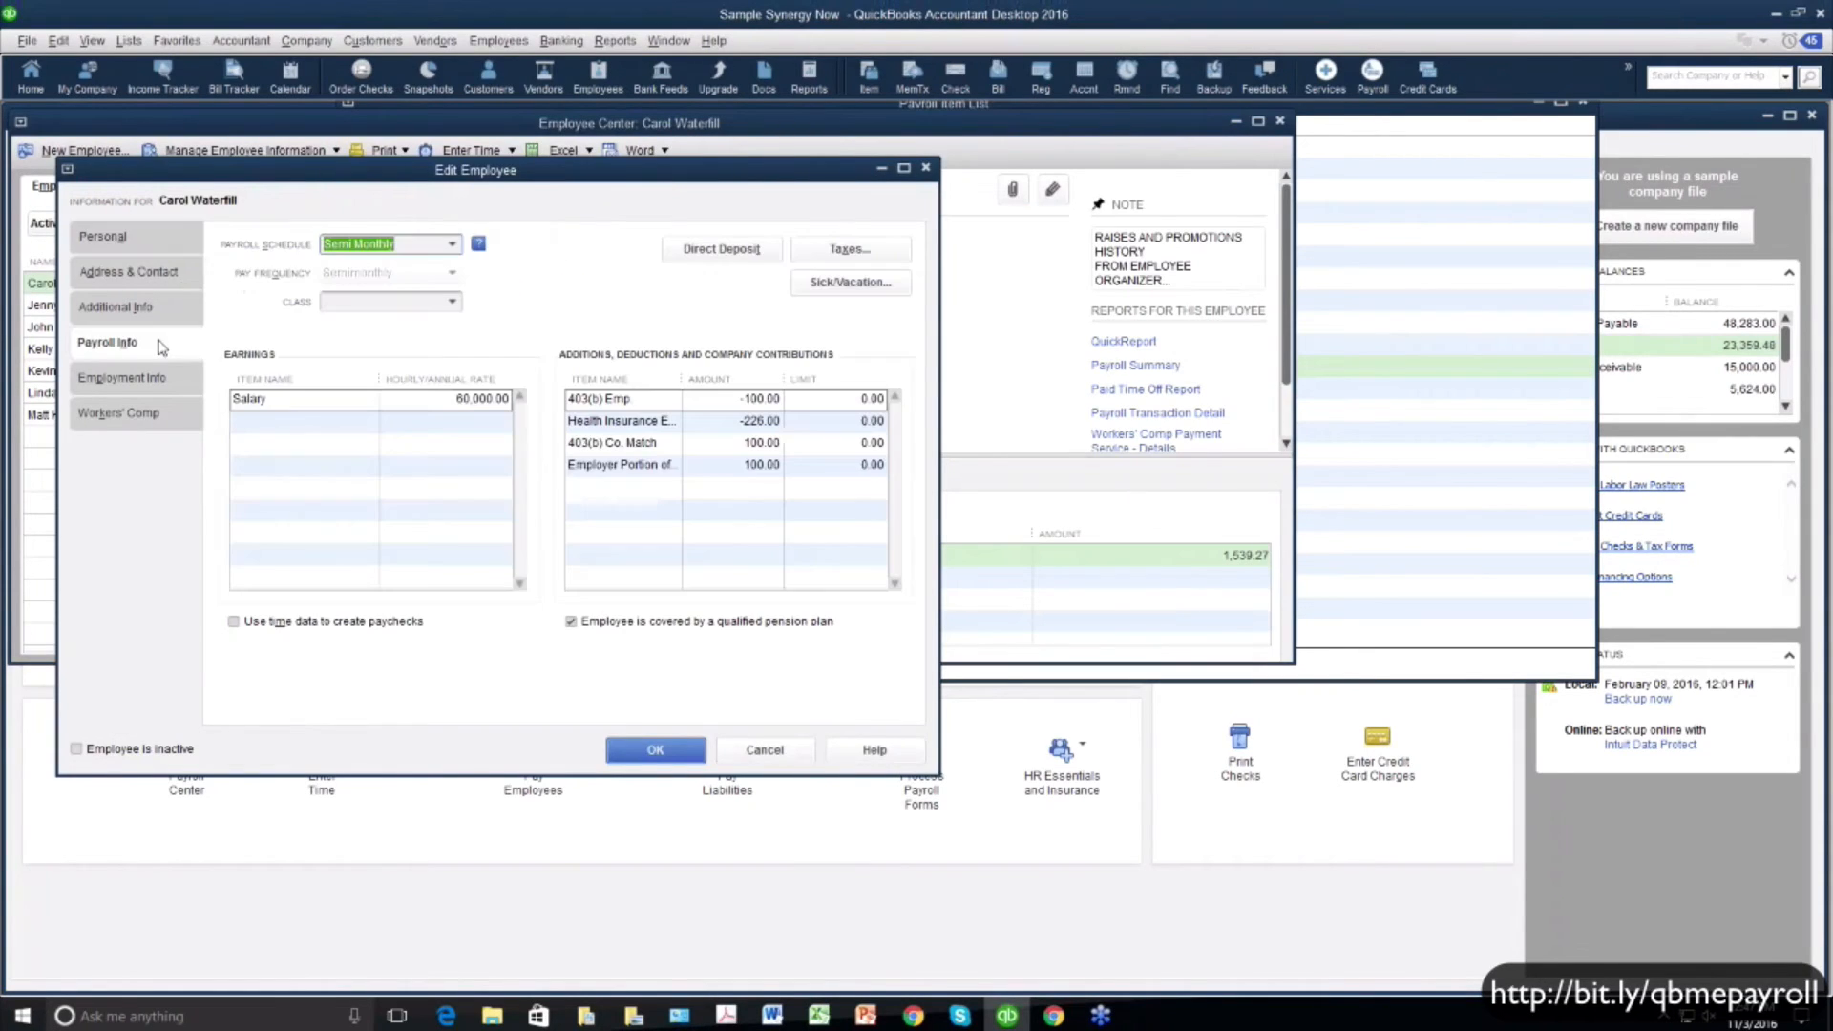
click(736, 443)
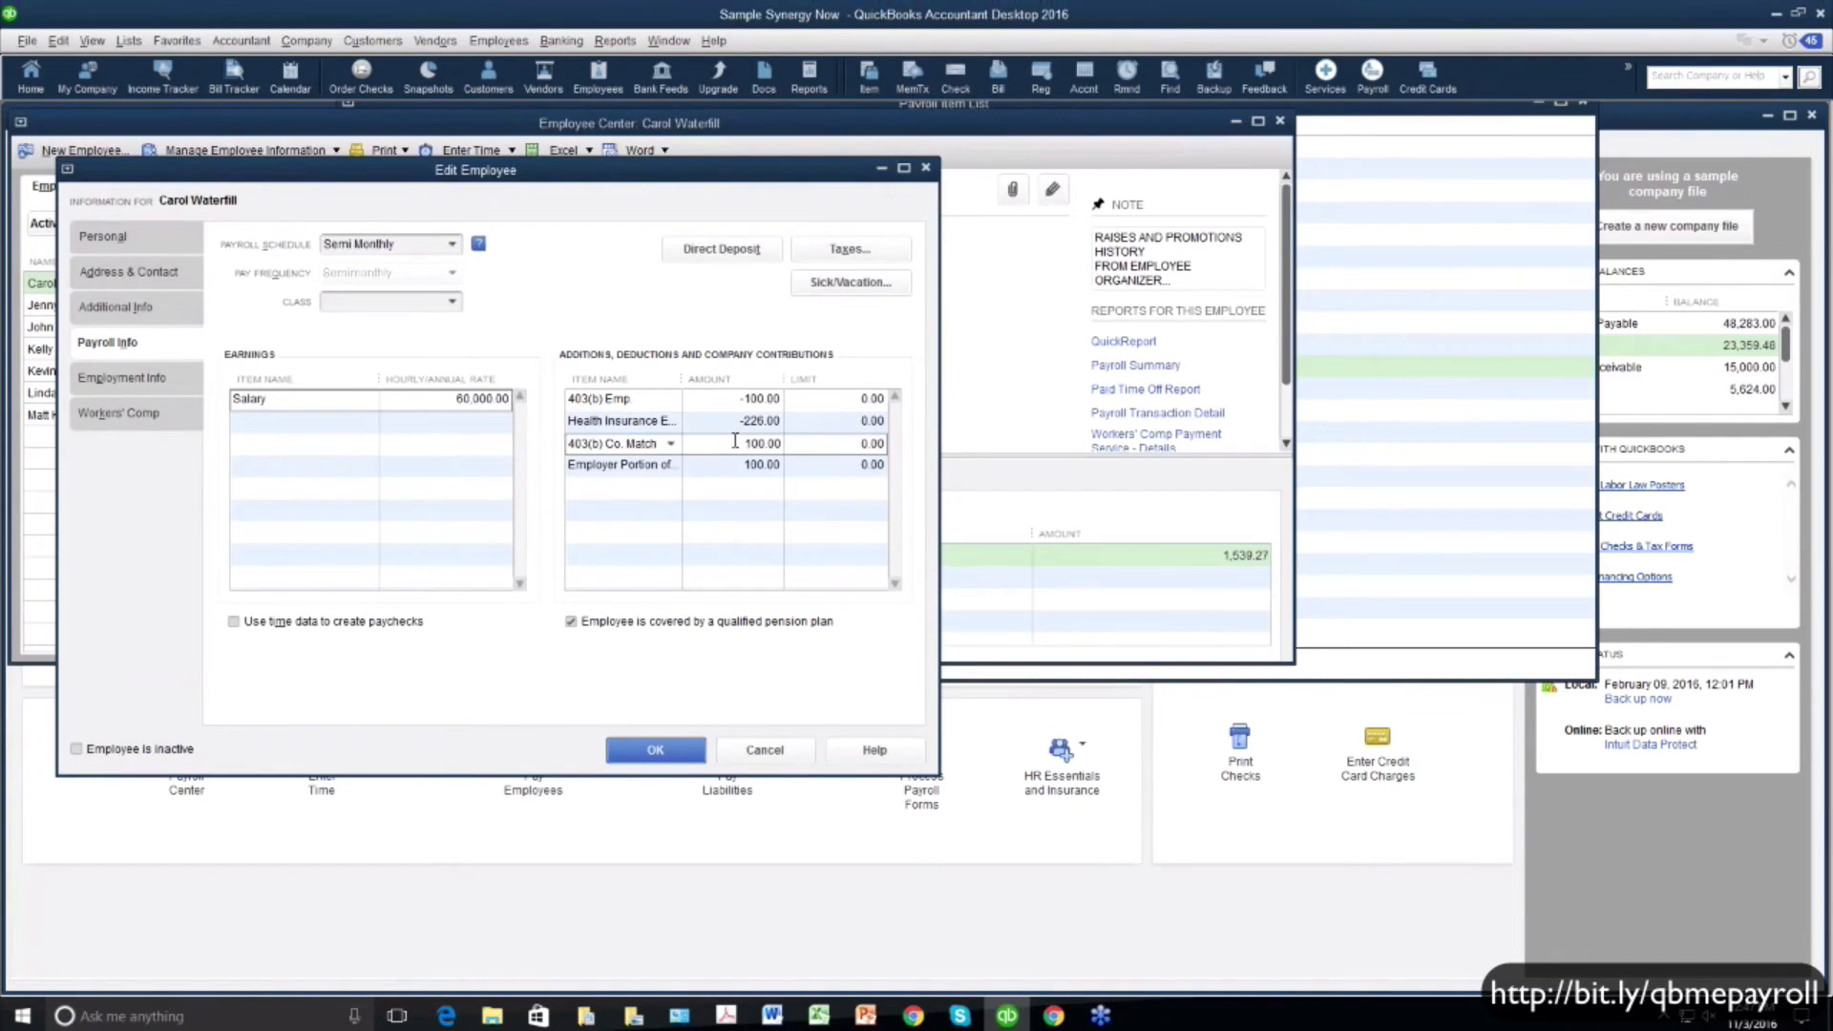
drag(735, 466, 776, 466)
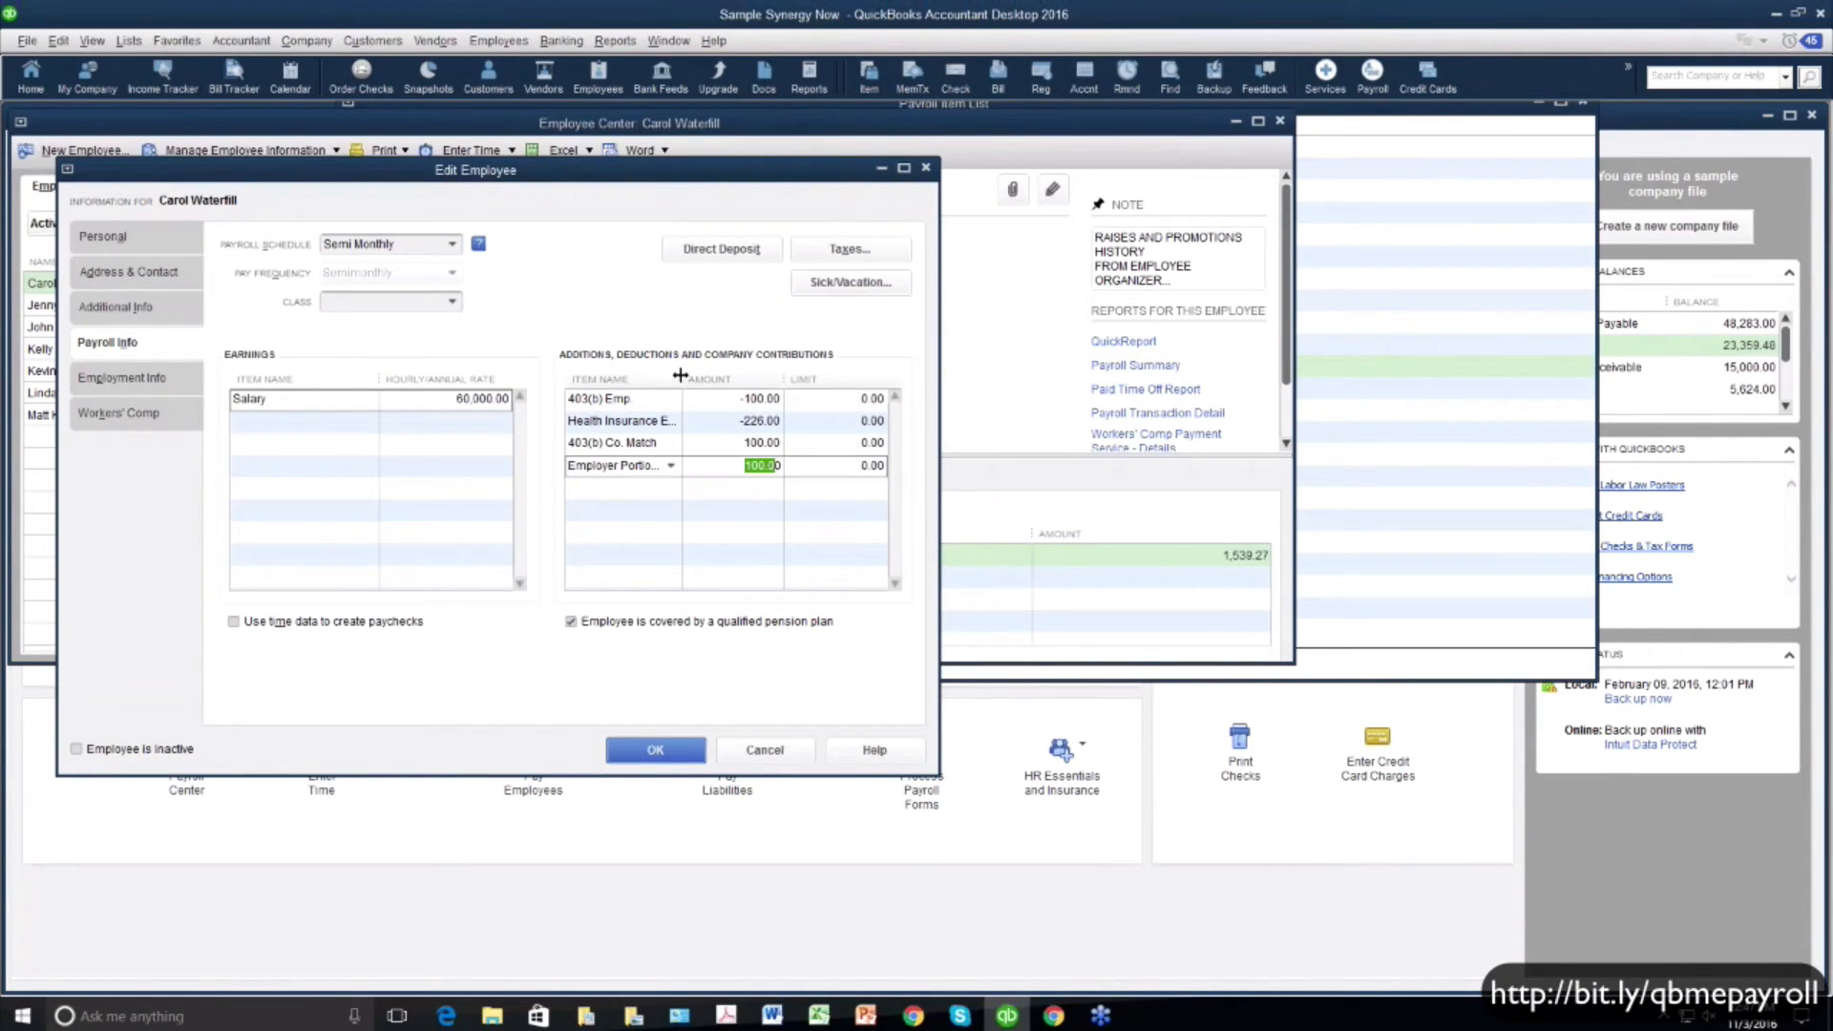
drag(680, 375, 746, 376)
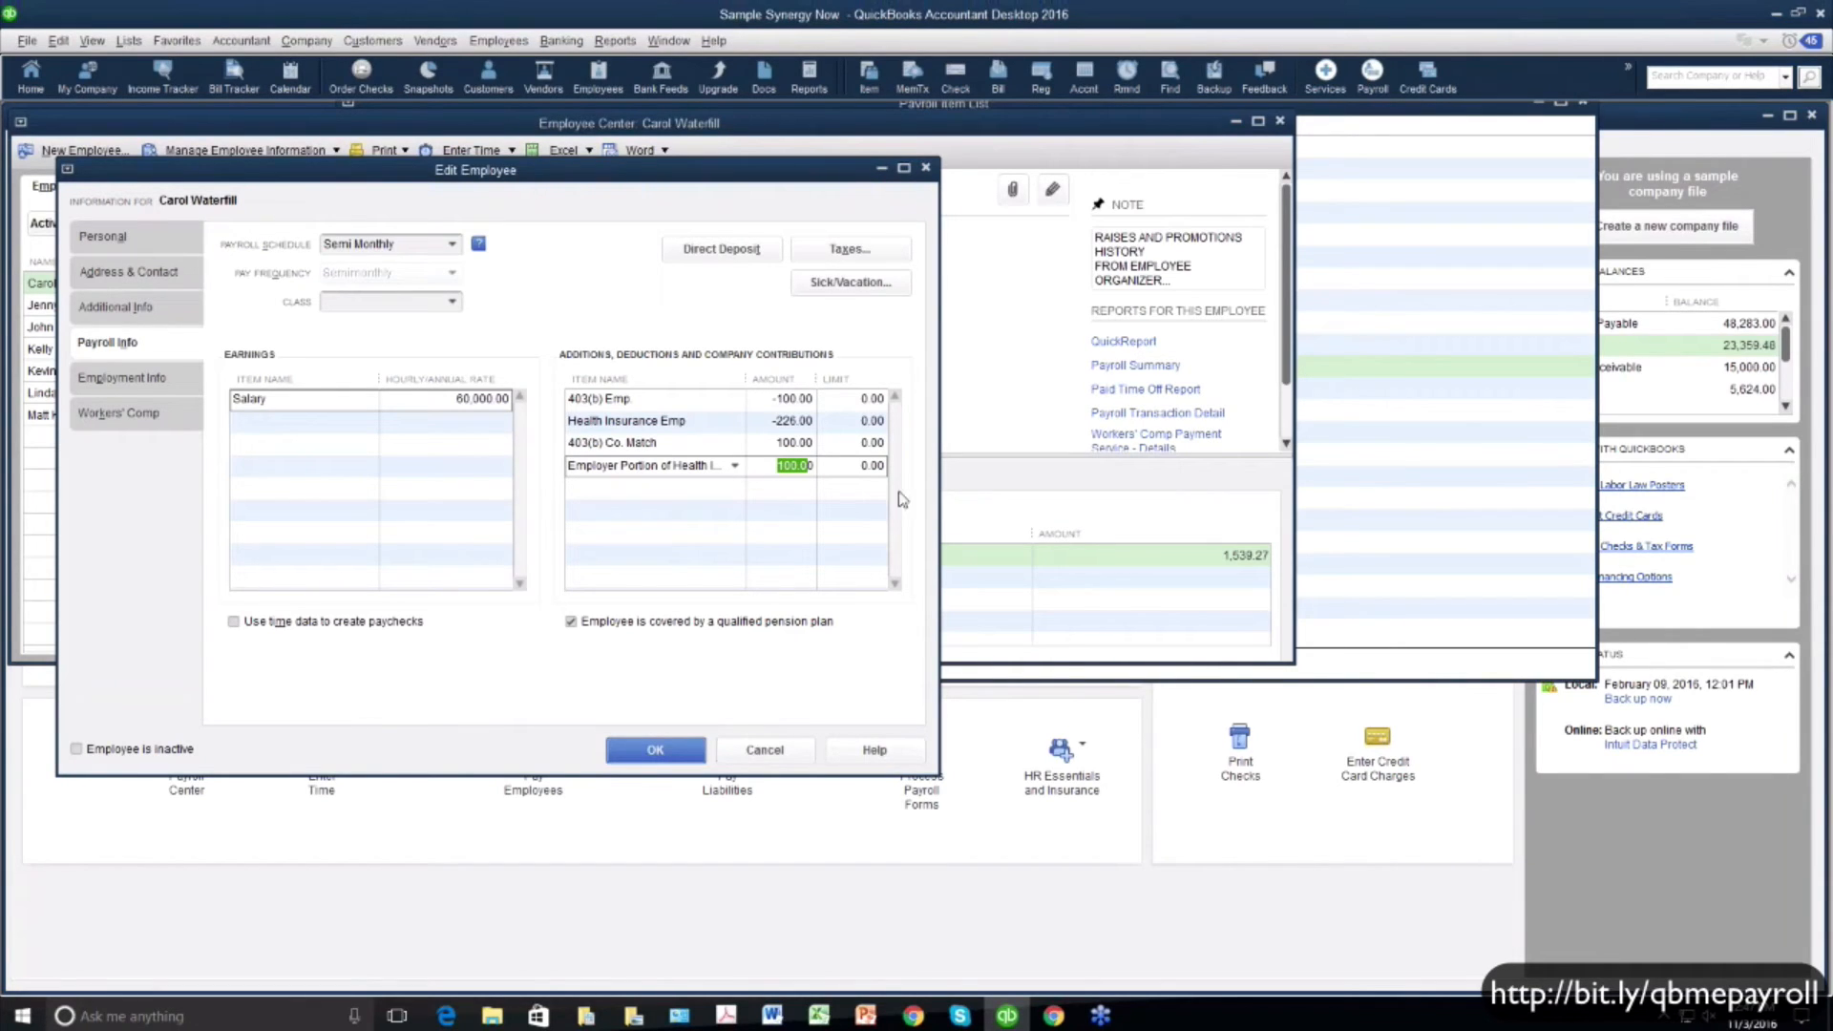
click(774, 466)
mouse_move(773, 466)
mouse_down()
mouse_move(816, 467)
mouse_move(776, 421)
mouse_move(816, 421)
mouse_up()
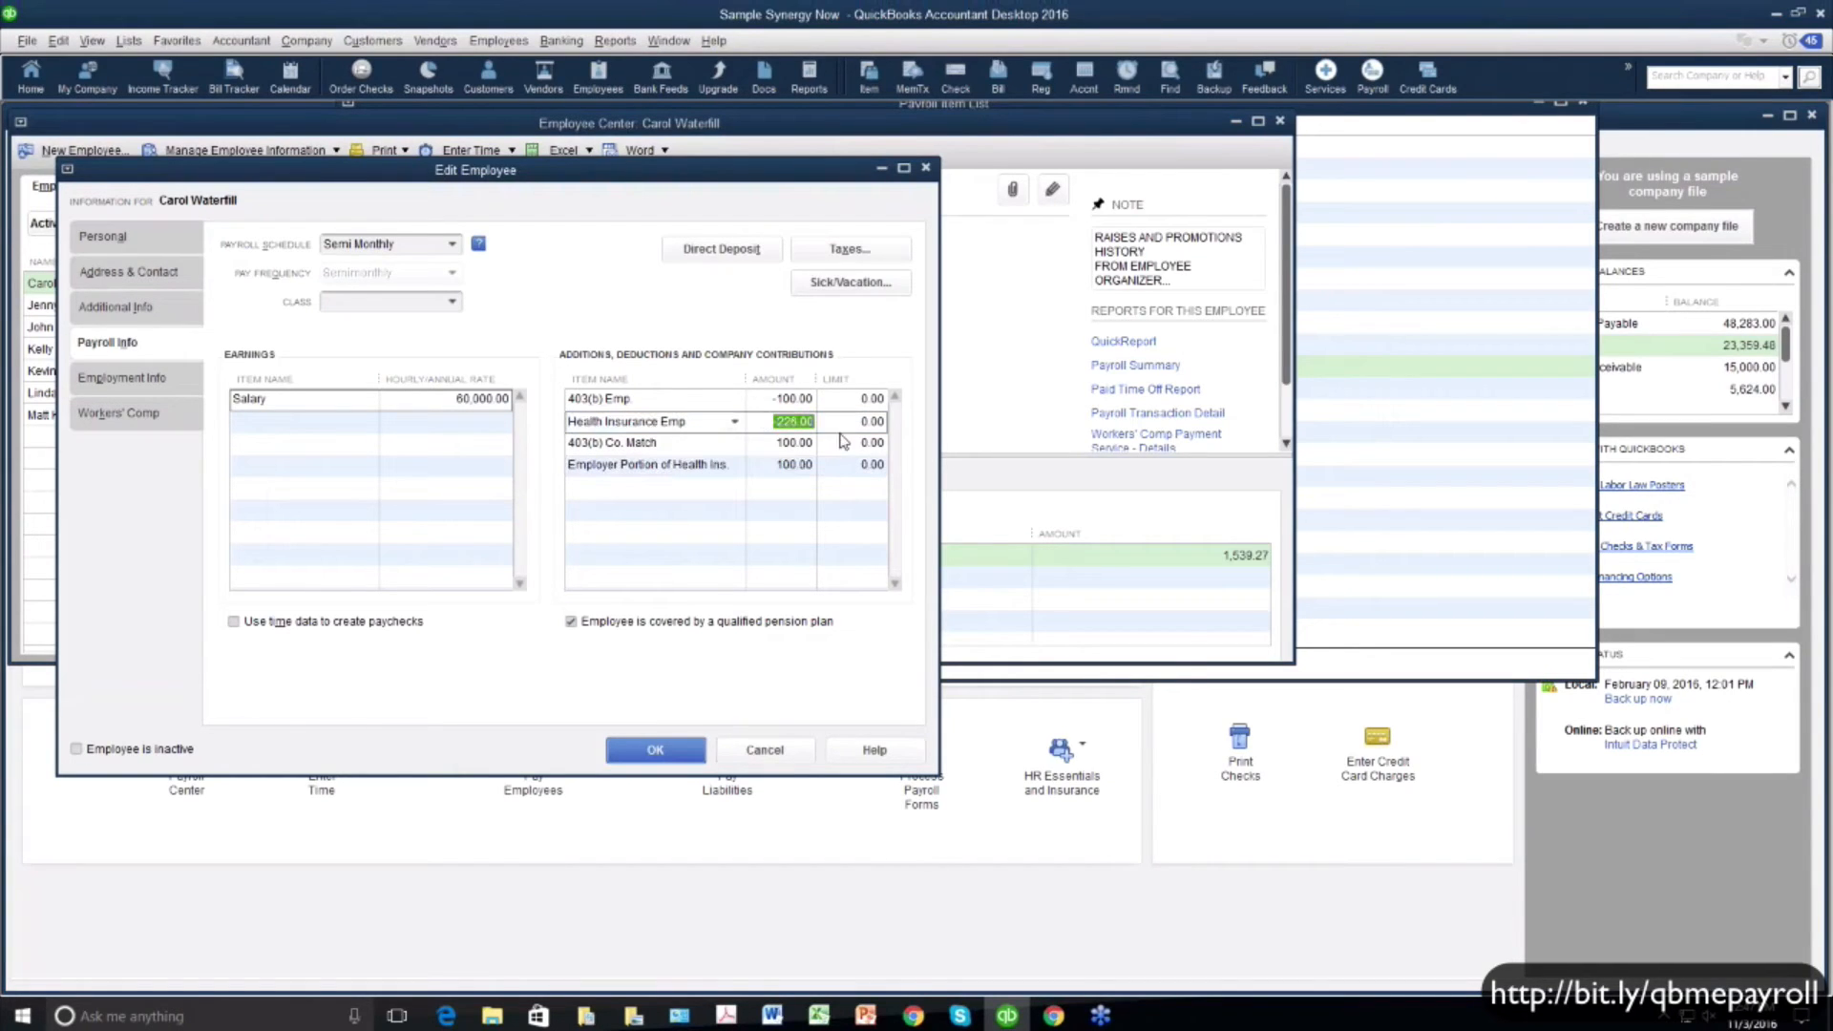
click(926, 170)
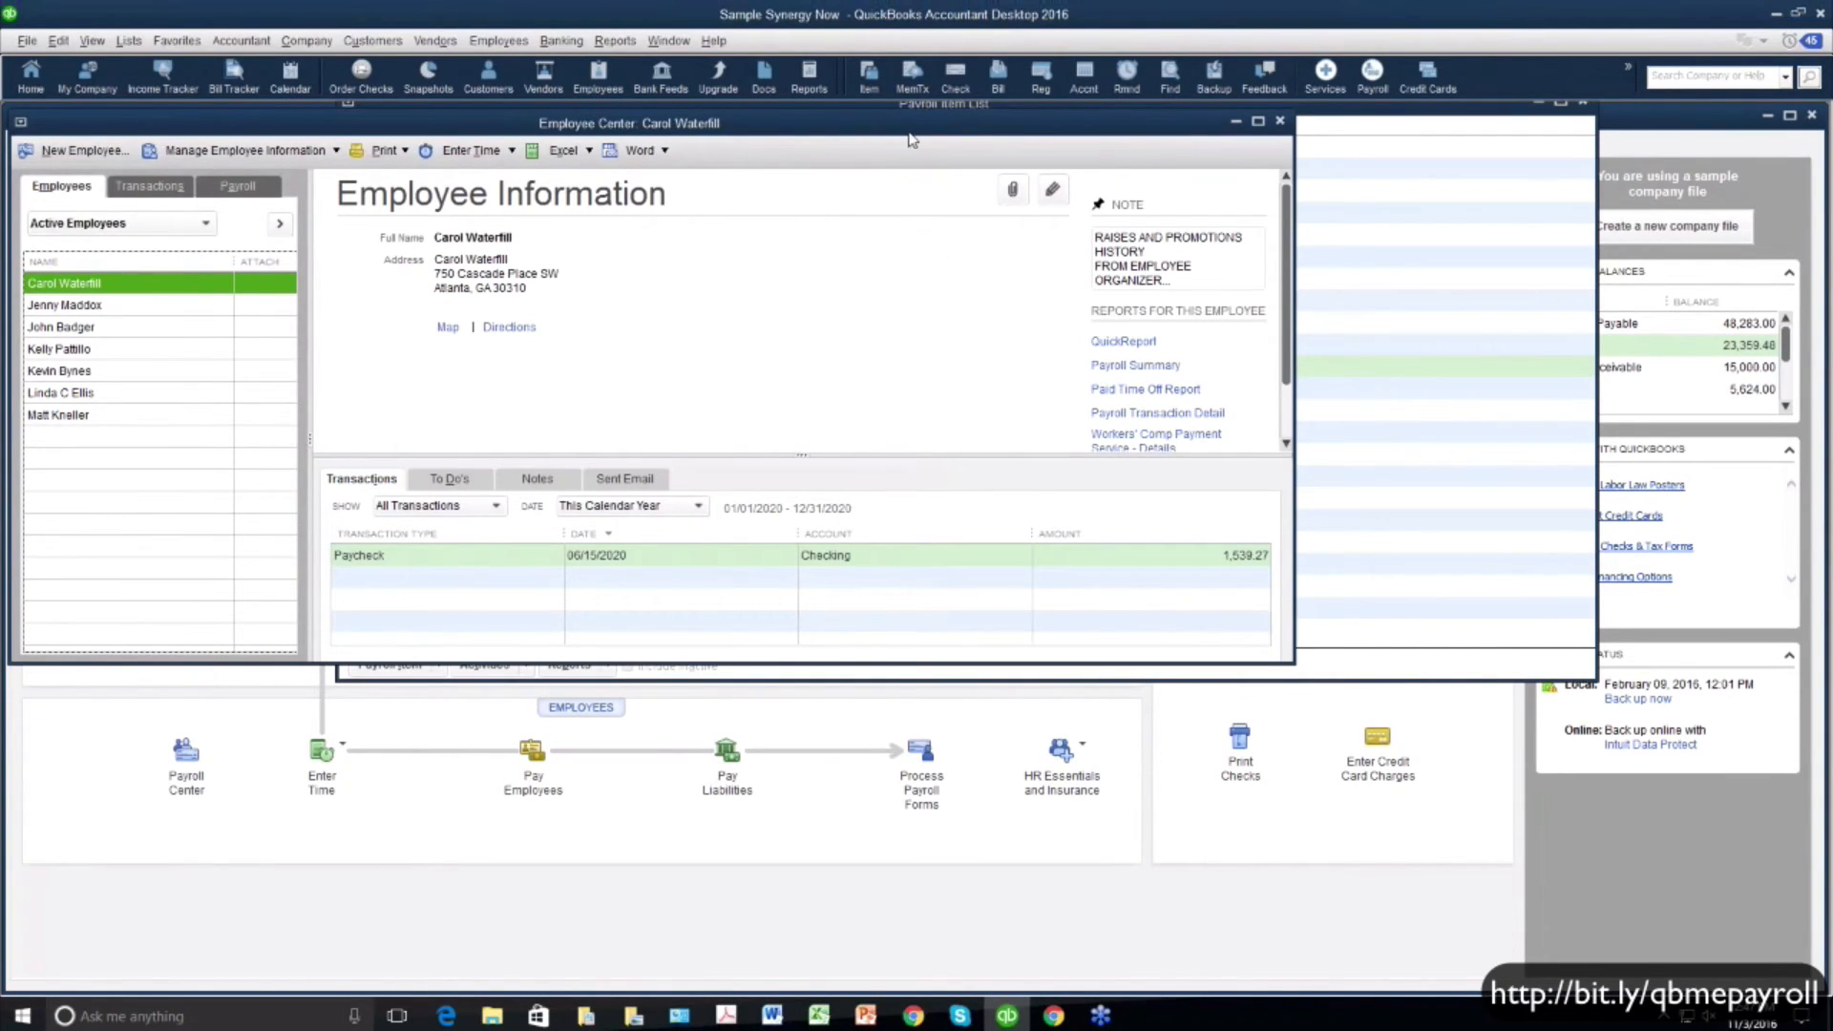
Close the Employee Center and the Payroll Item List, leaving only the Home page open
drag(927, 124, 979, 242)
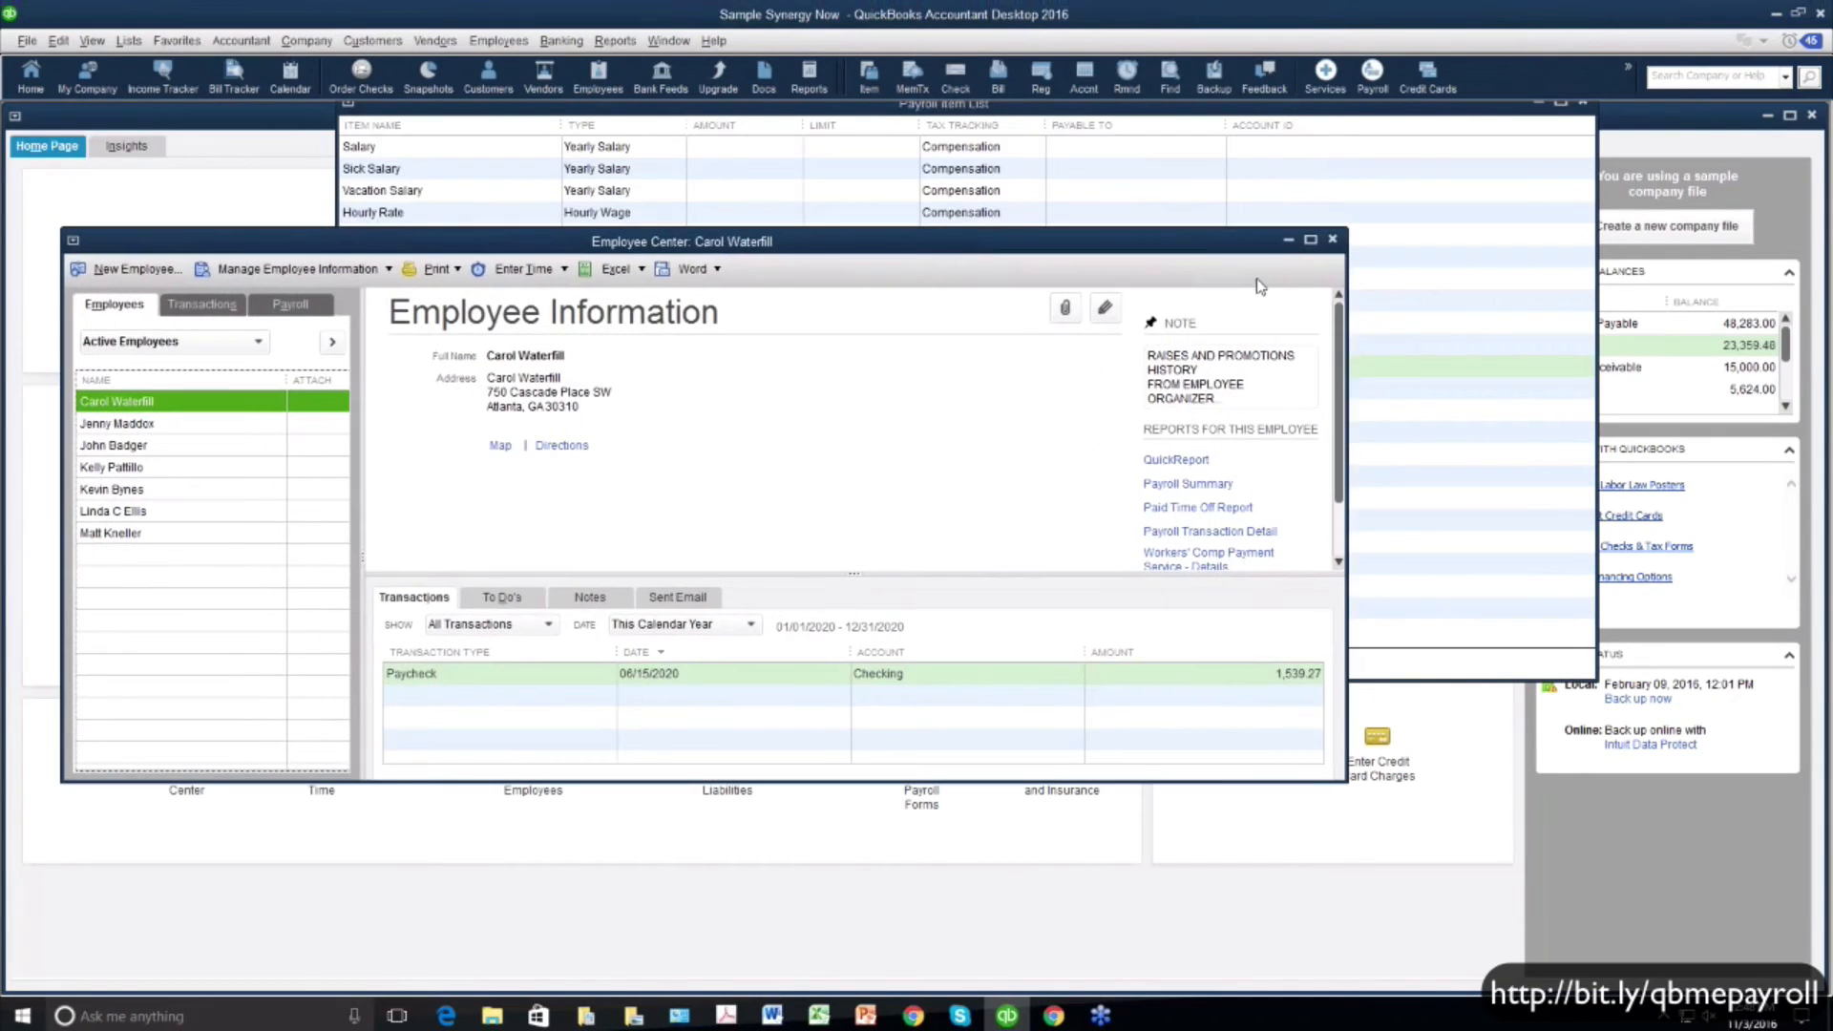
click(1333, 239)
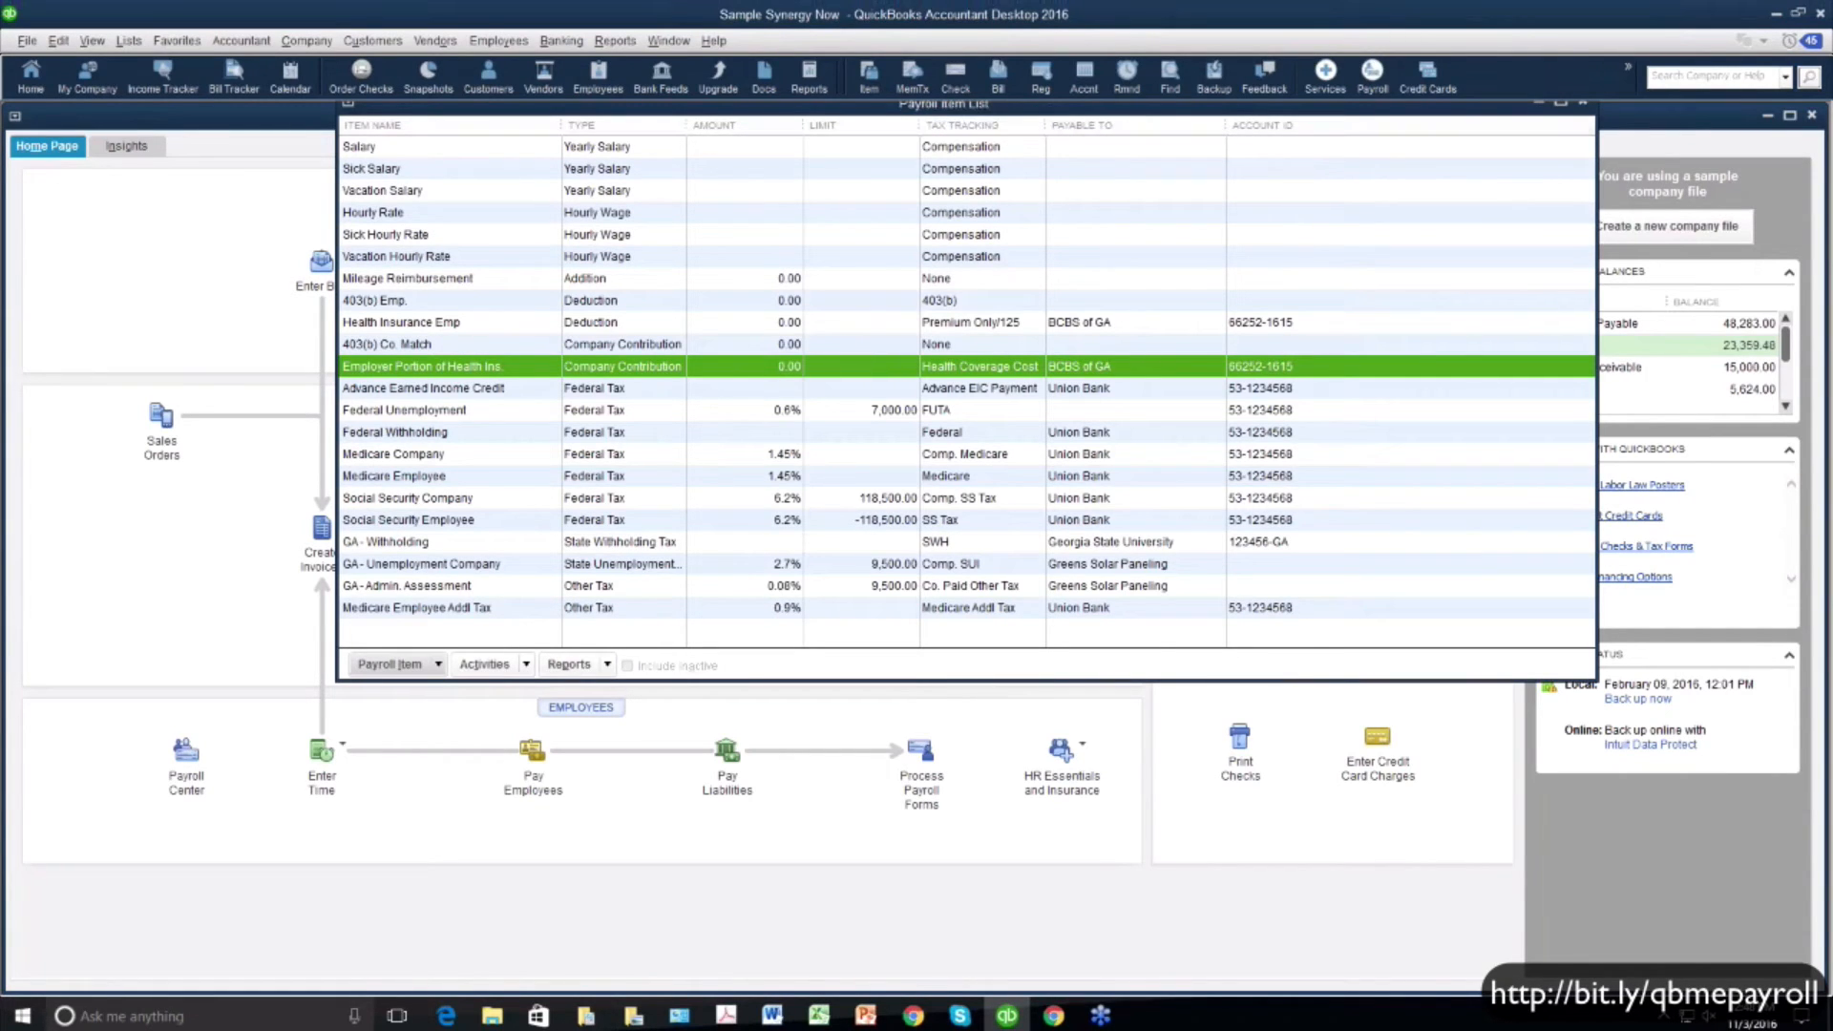
drag(1048, 105, 1016, 228)
click(1552, 227)
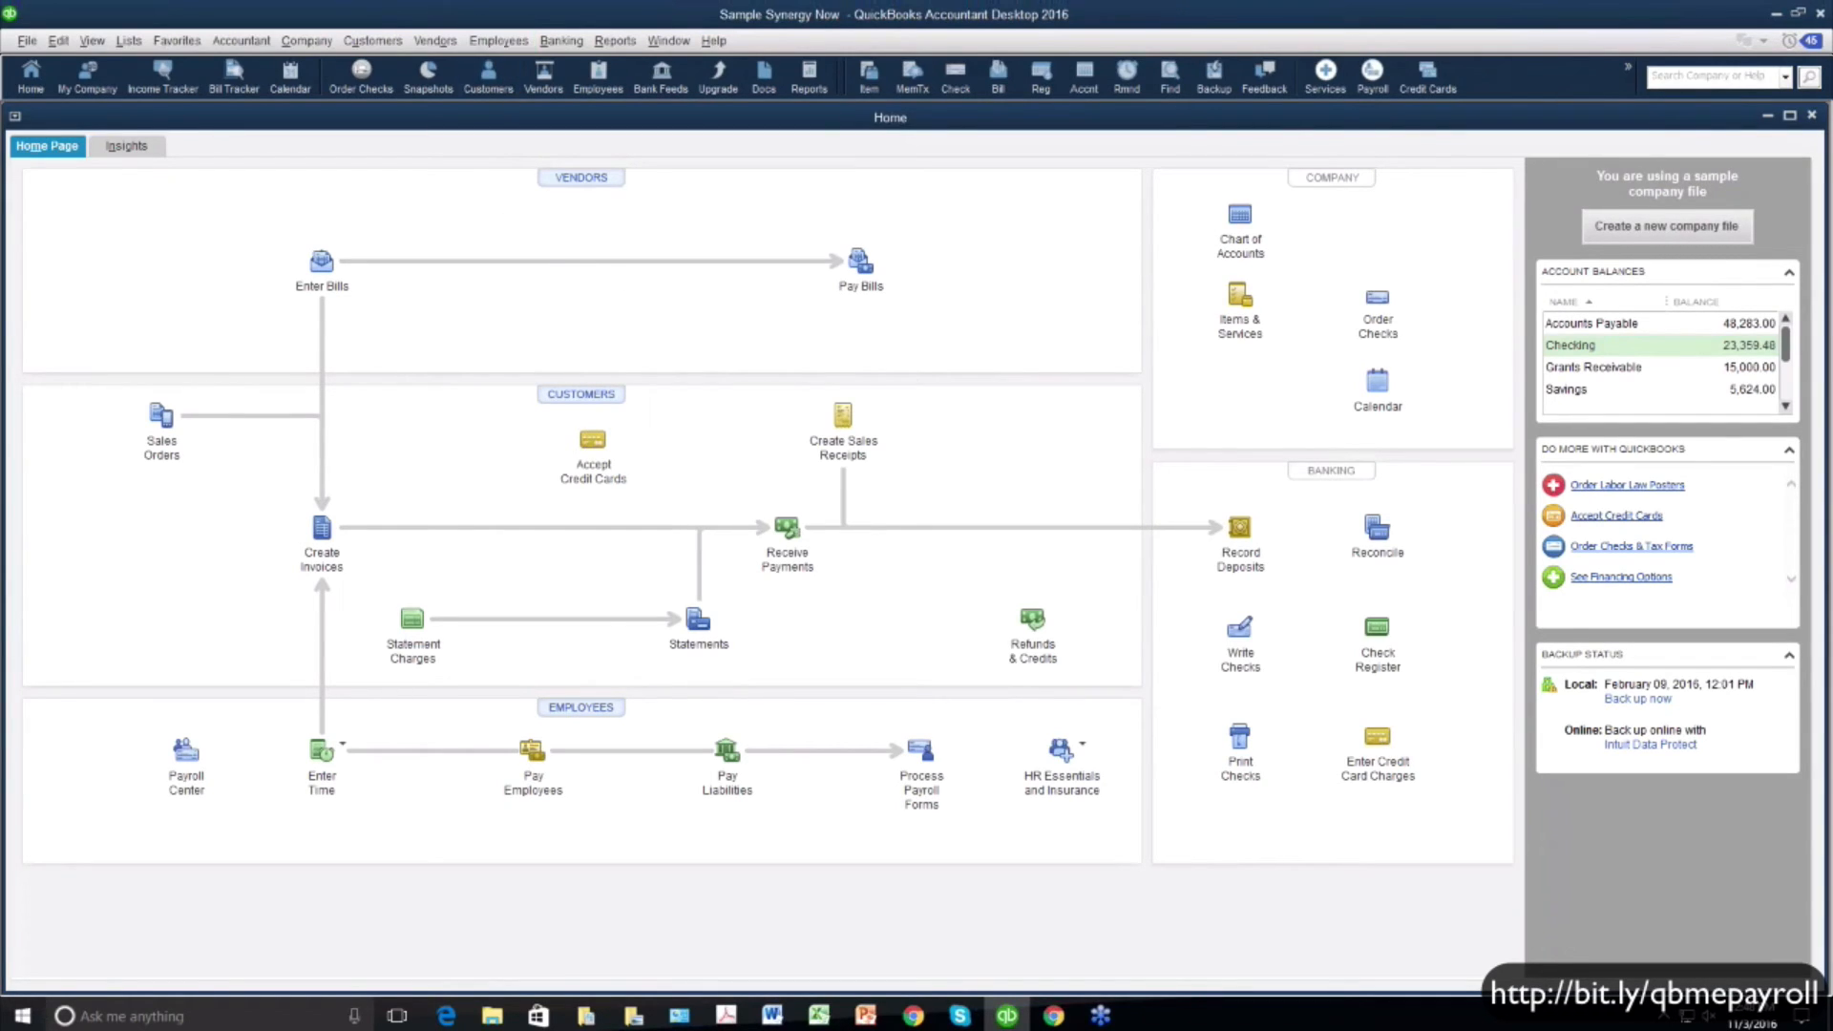
Open the Payroll Center and start the scheduled Semi Monthly payroll with the 07/01/2020 check date
click(578, 707)
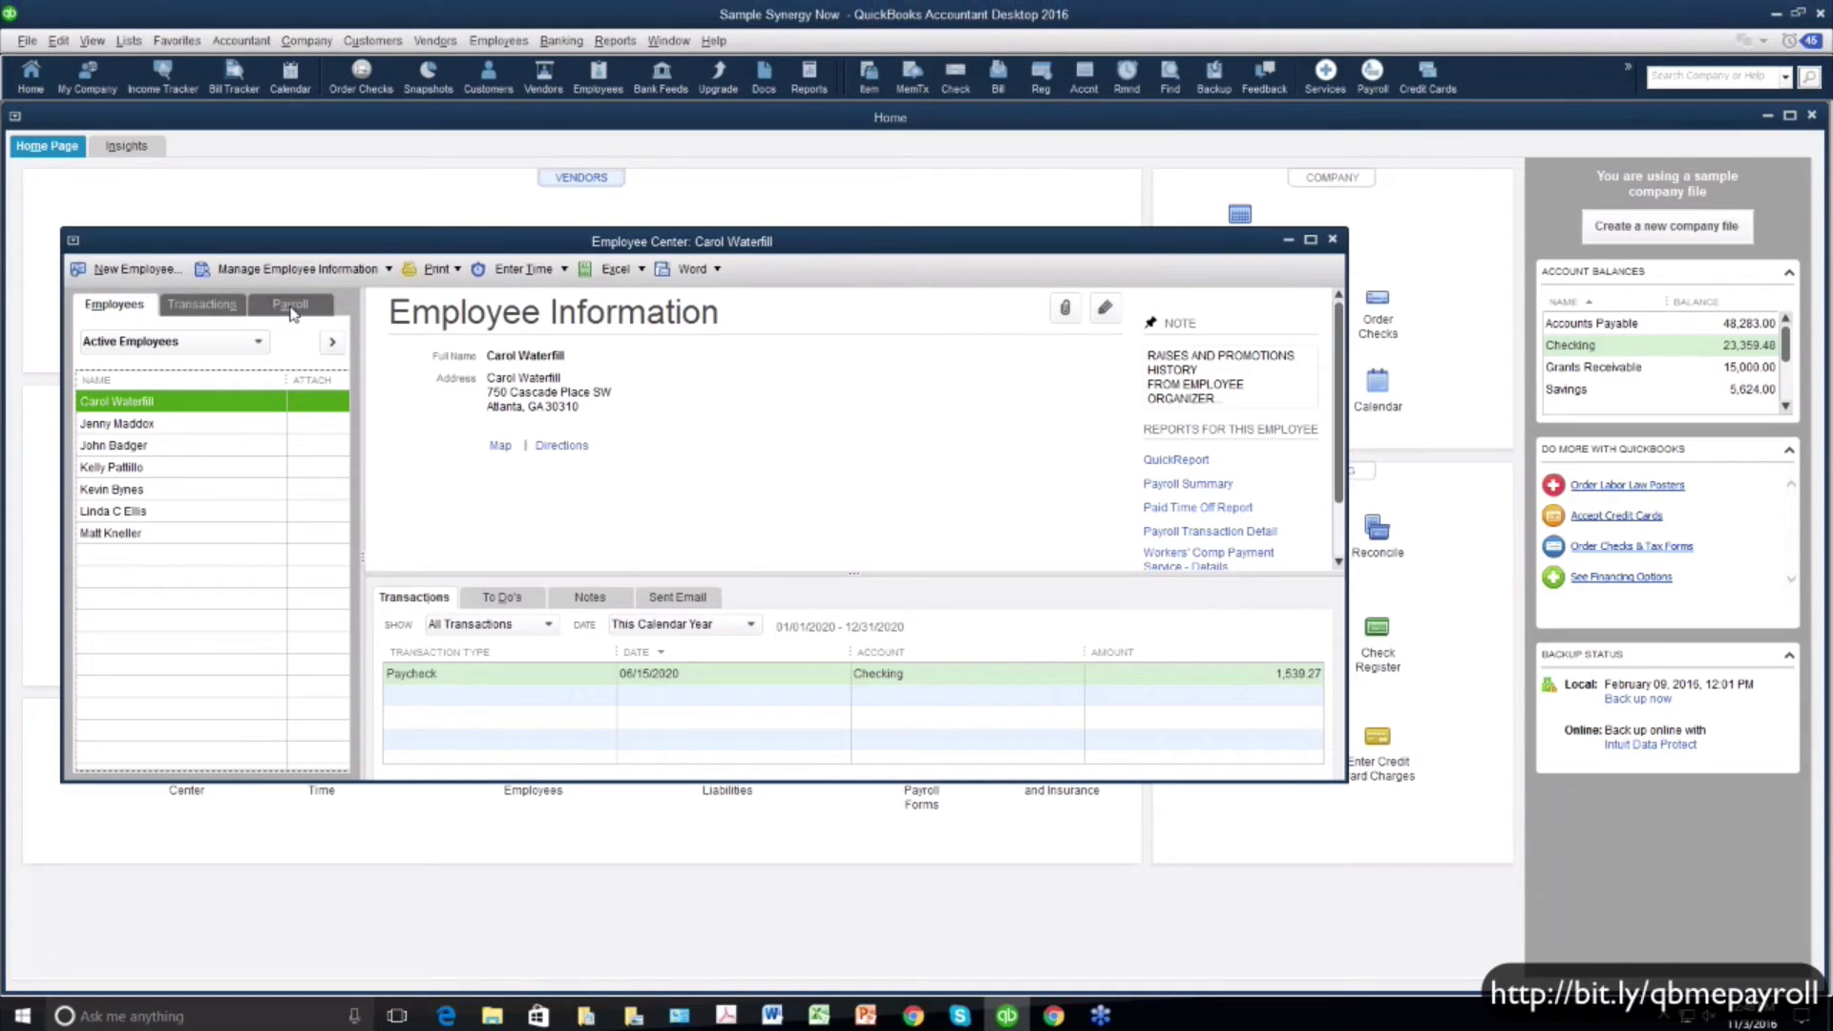
click(291, 305)
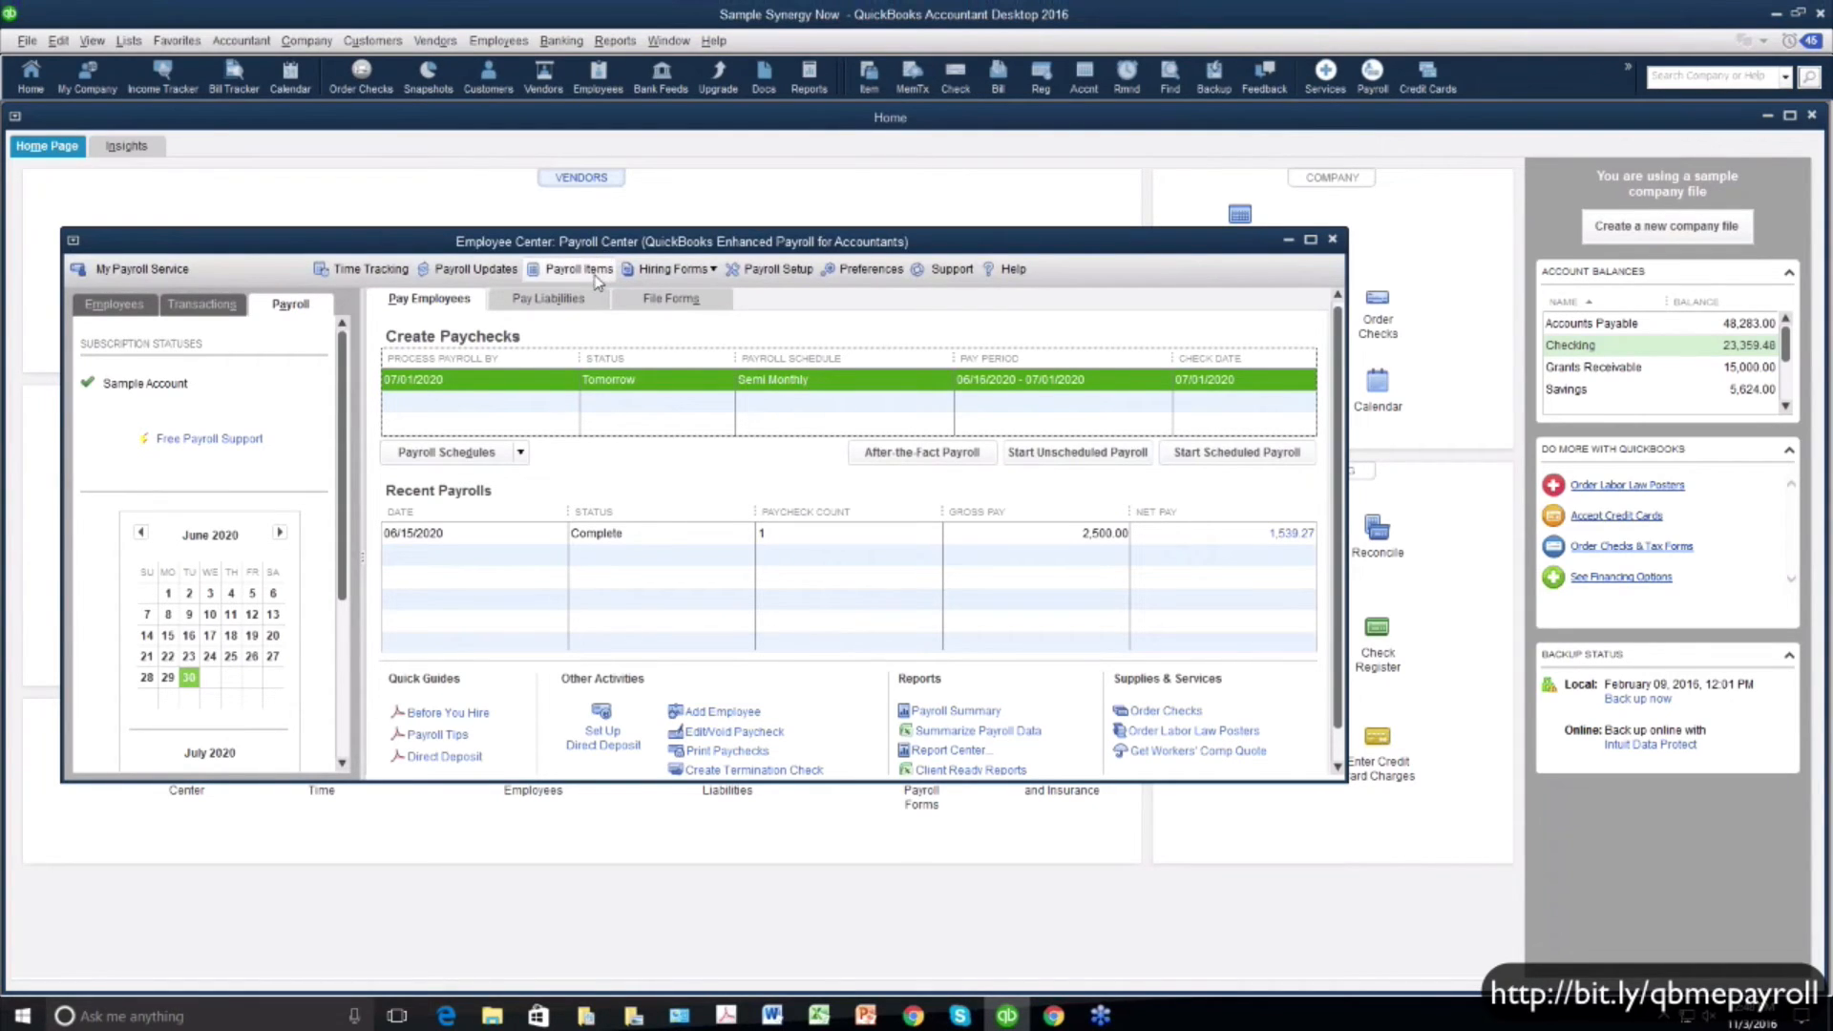
key(alt+Tab)
key(alt+Tab)
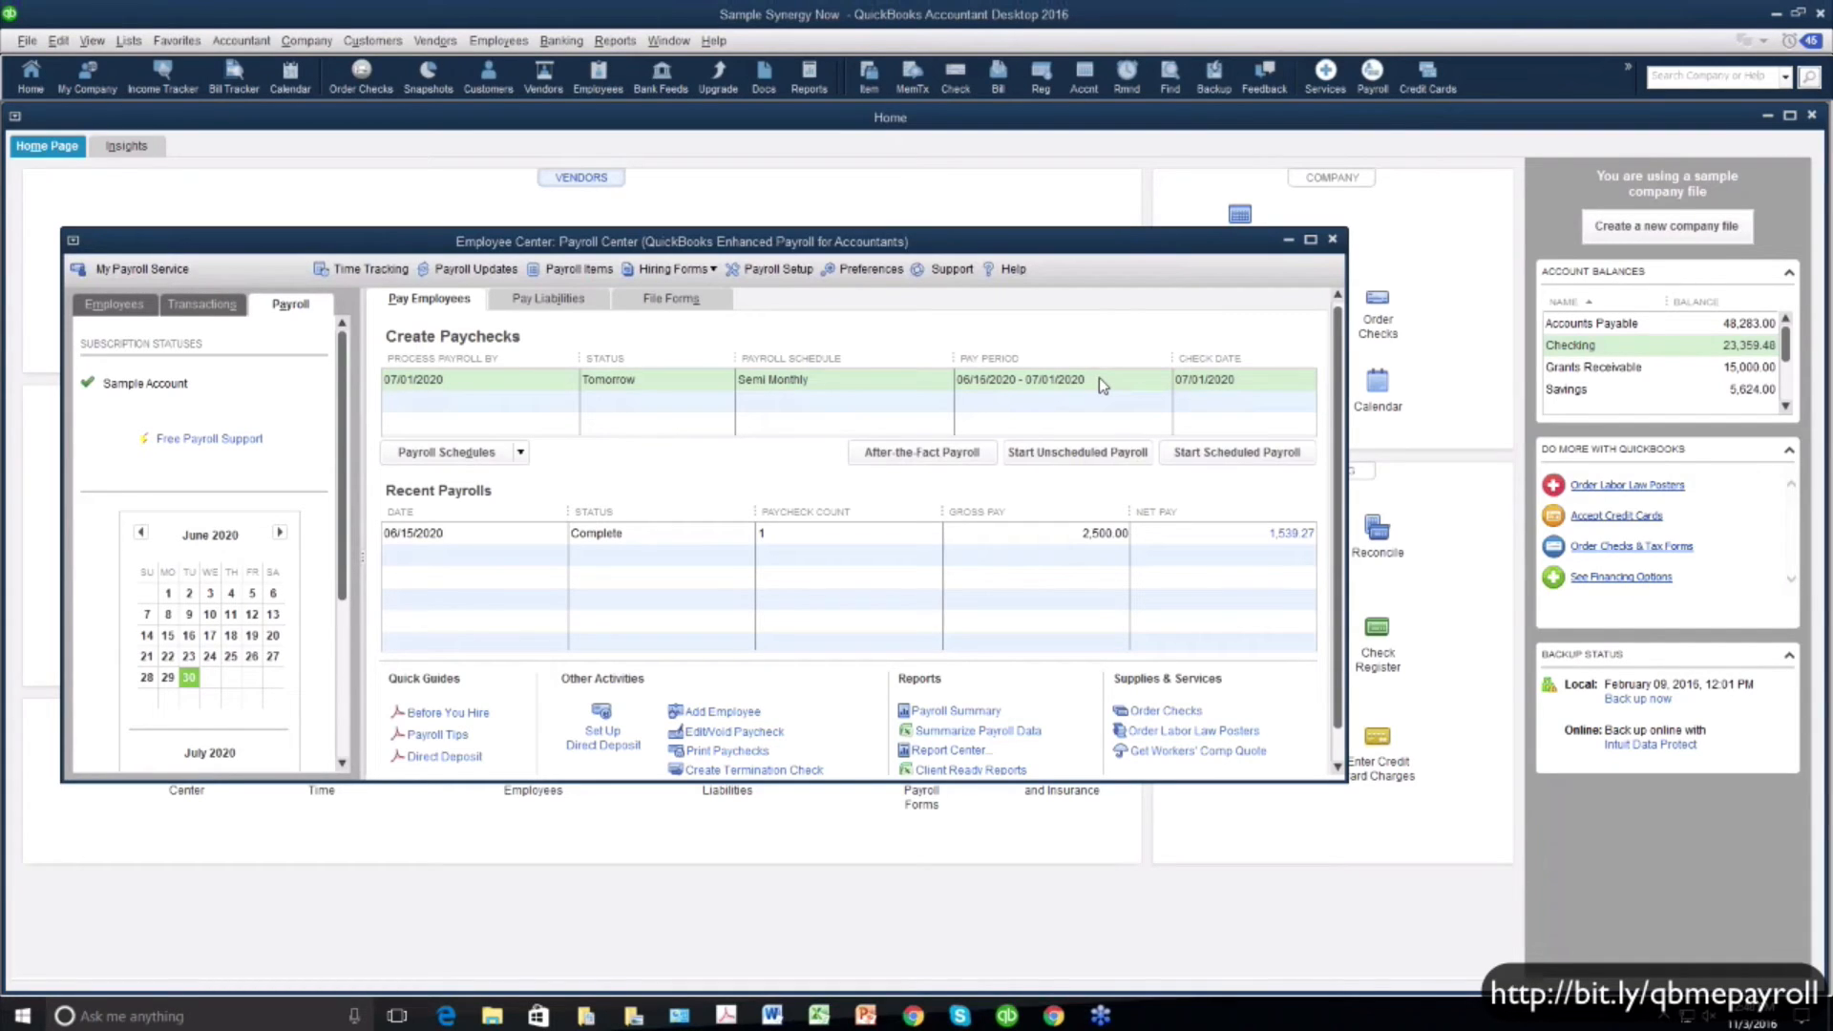
click(1190, 454)
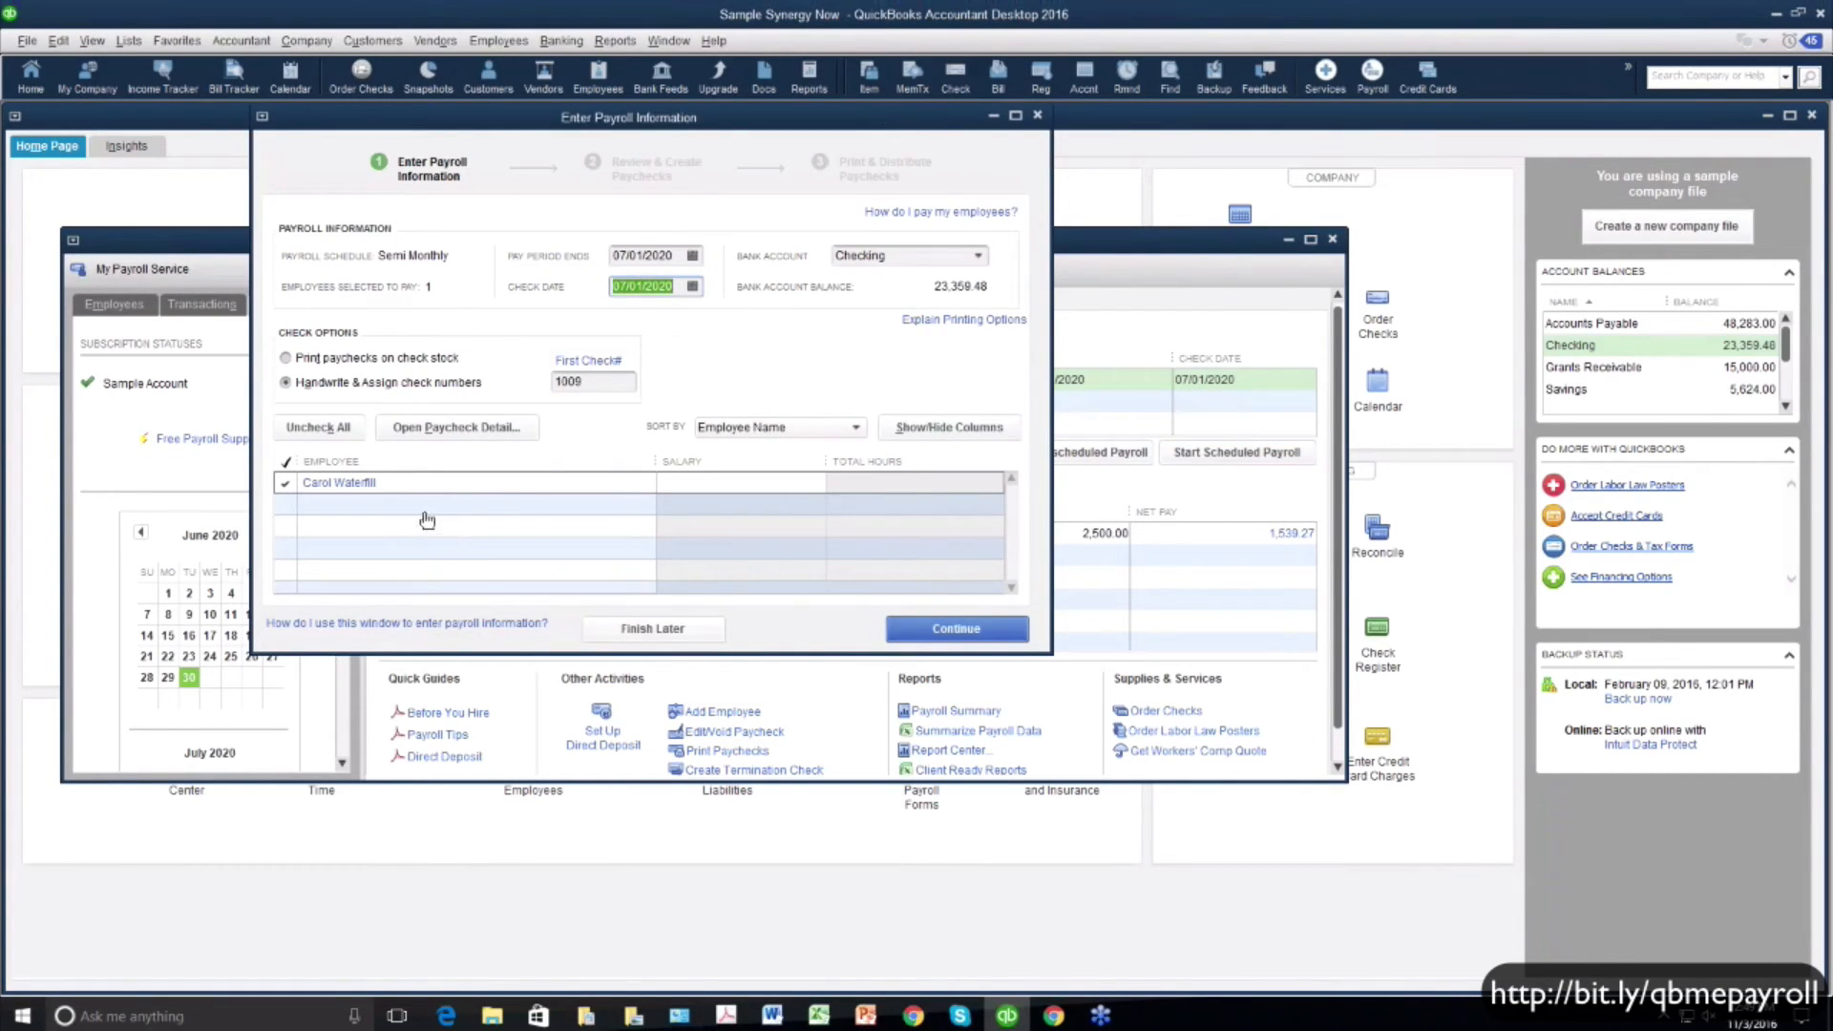
Preview the selected employee's paycheck detail, check the earnings, deductions and company contributions, and close the preview
click(424, 429)
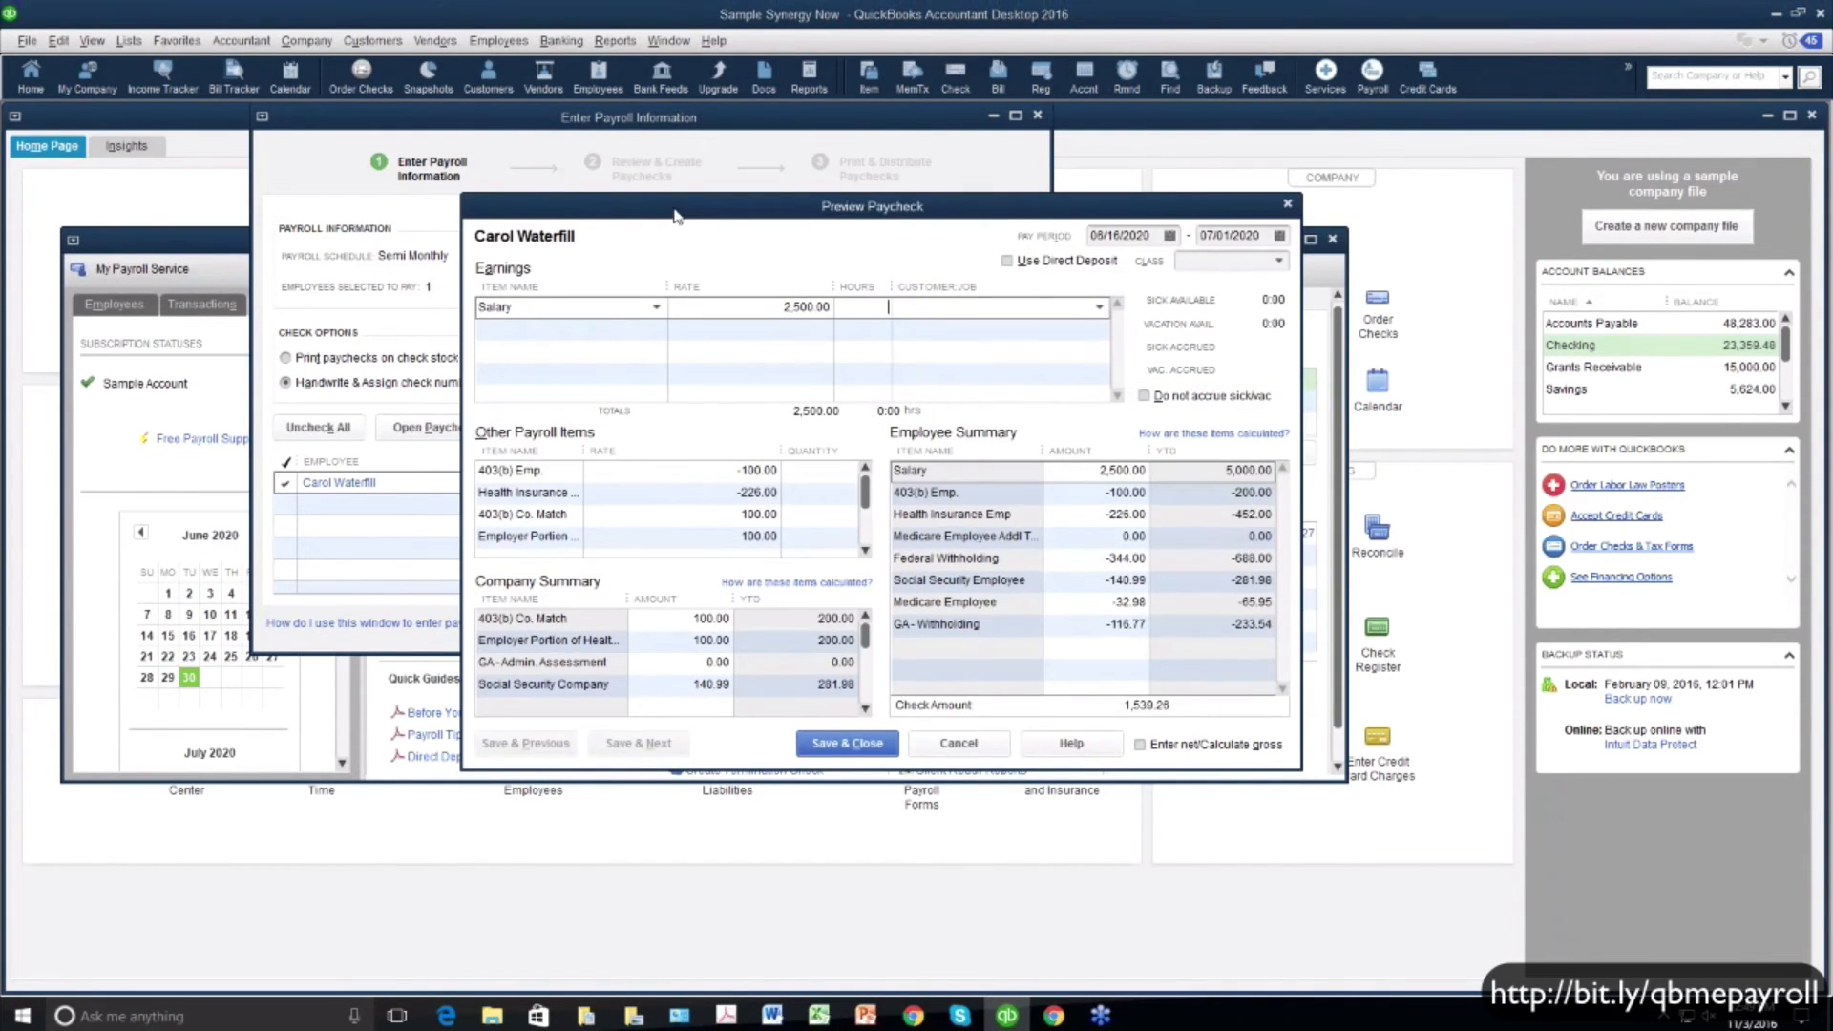
drag(673, 214, 648, 176)
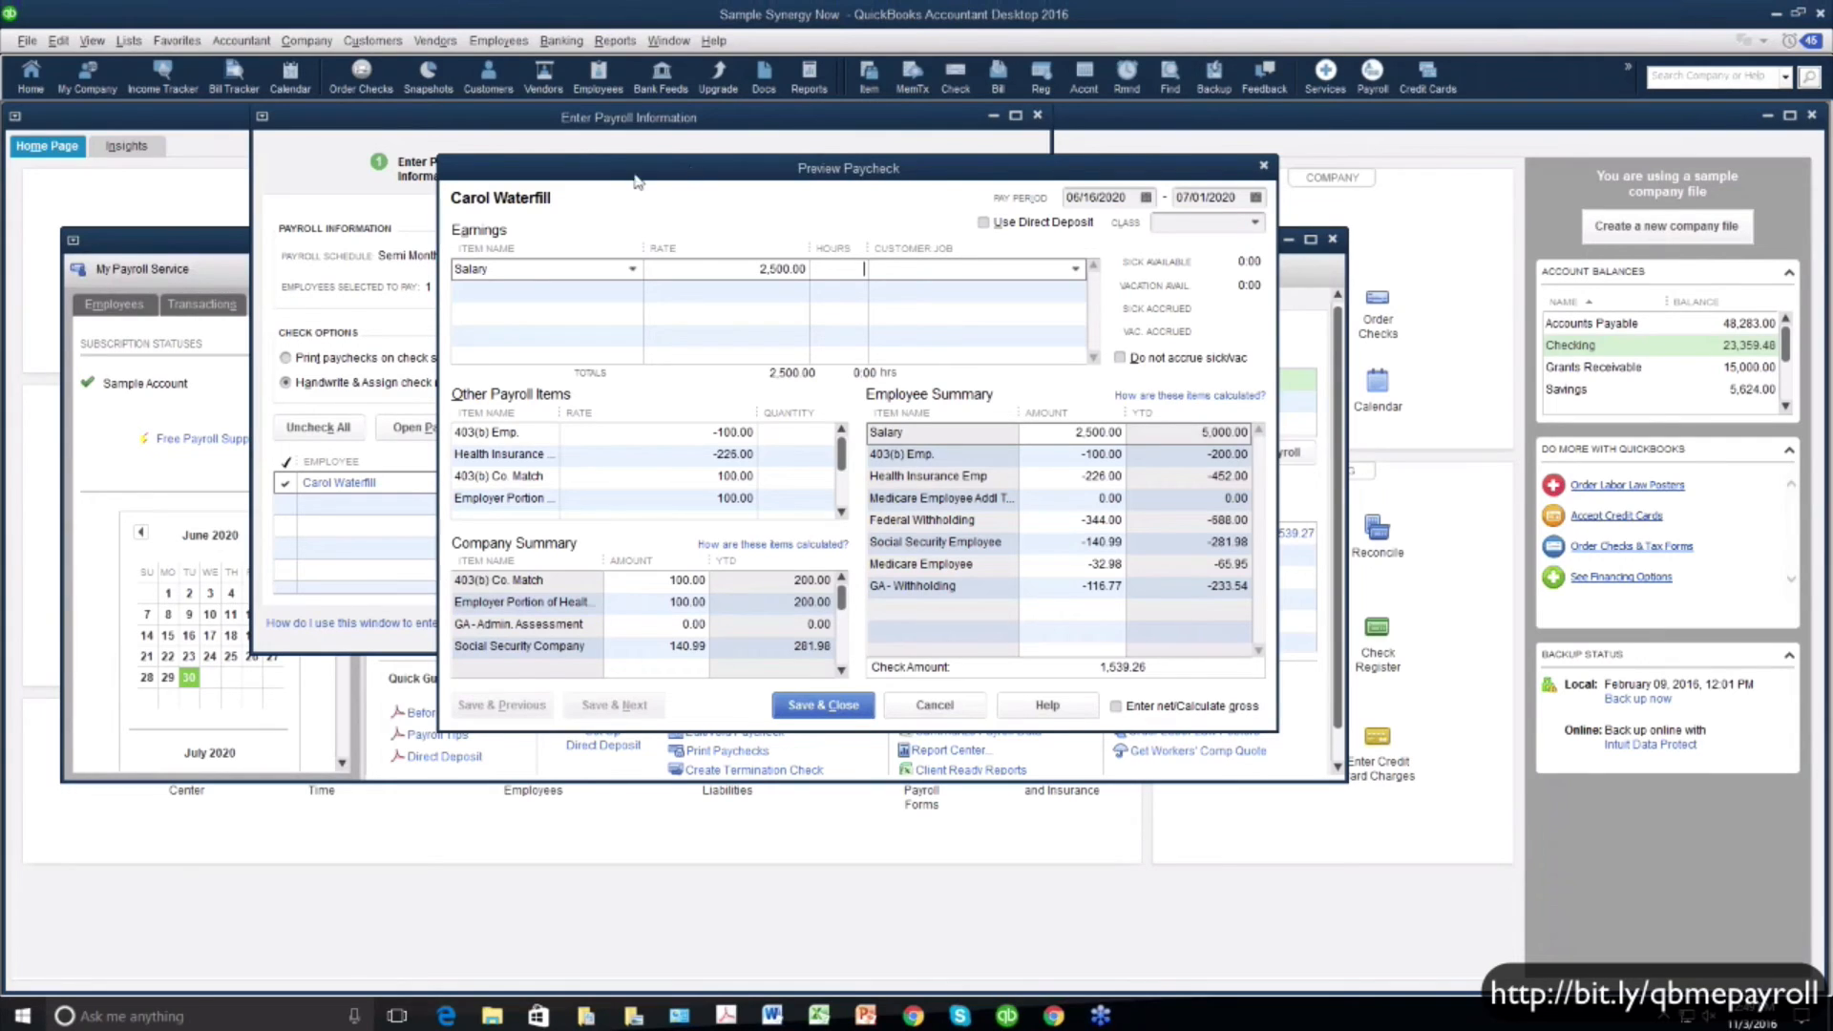
click(1264, 166)
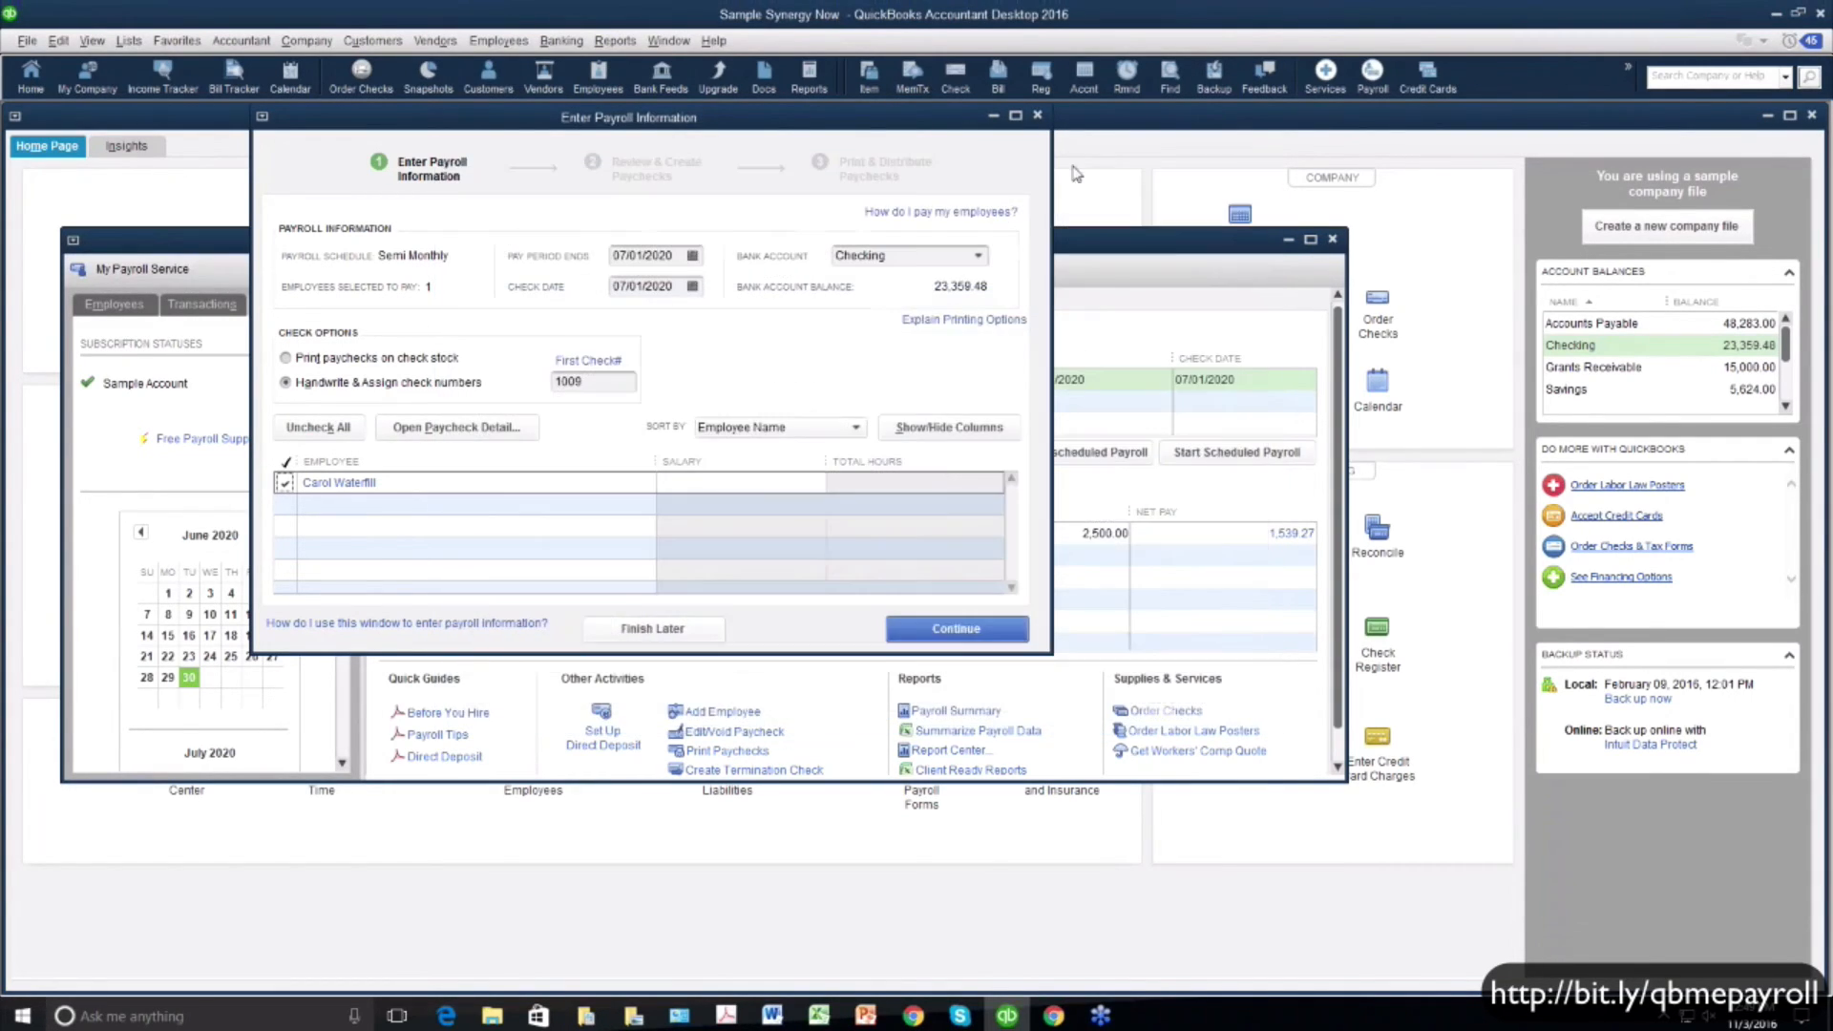
Set the company's Payroll & Employees preferences to assign one class per earnings item
click(58, 40)
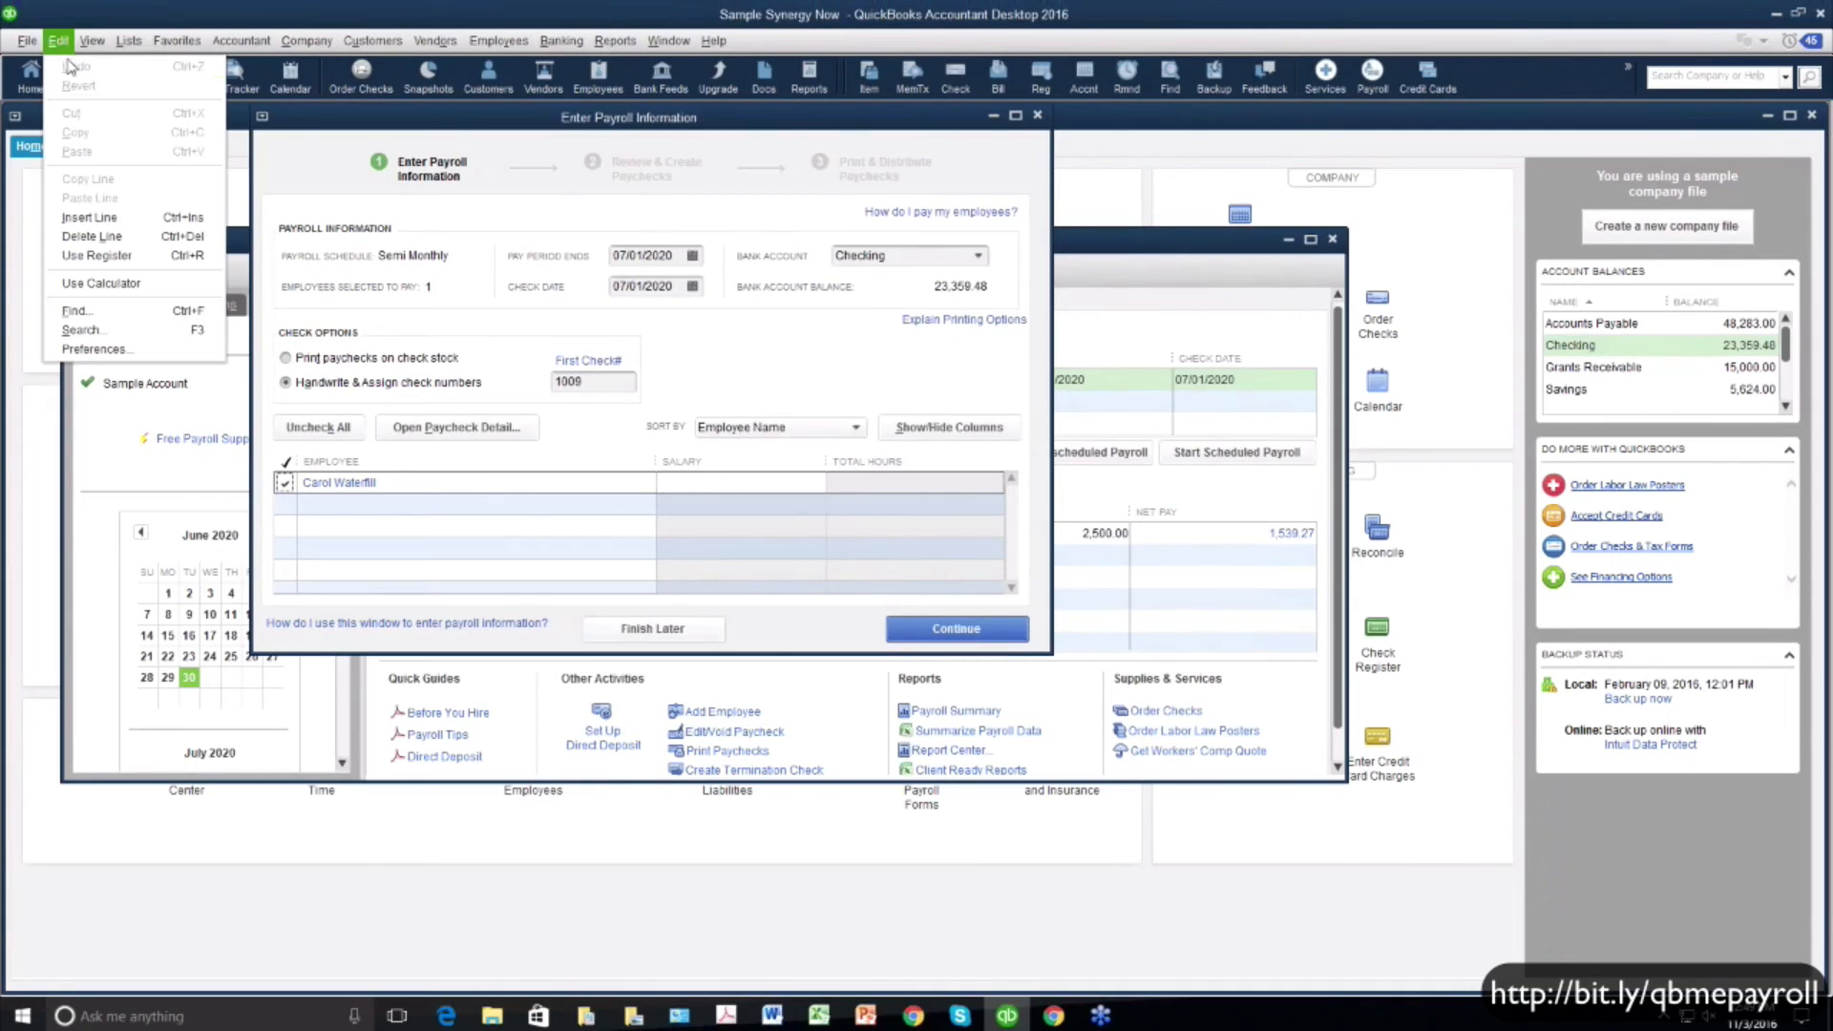
click(95, 350)
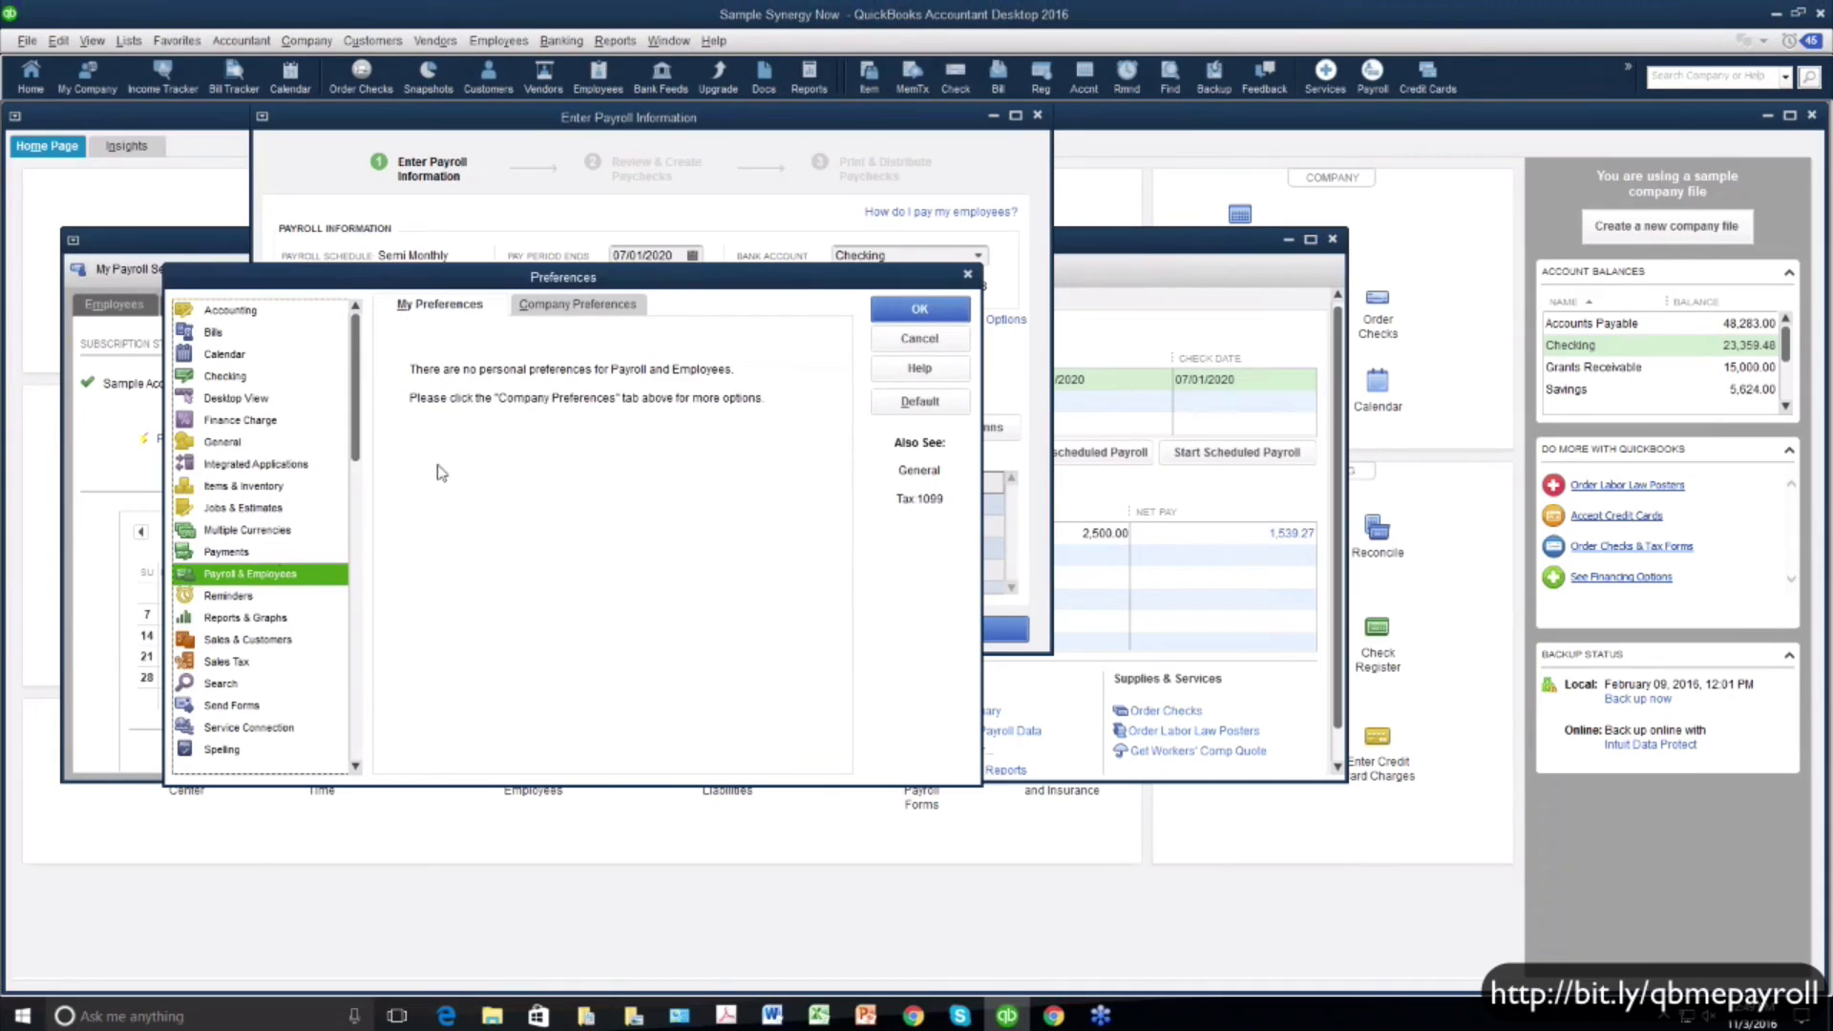
click(556, 308)
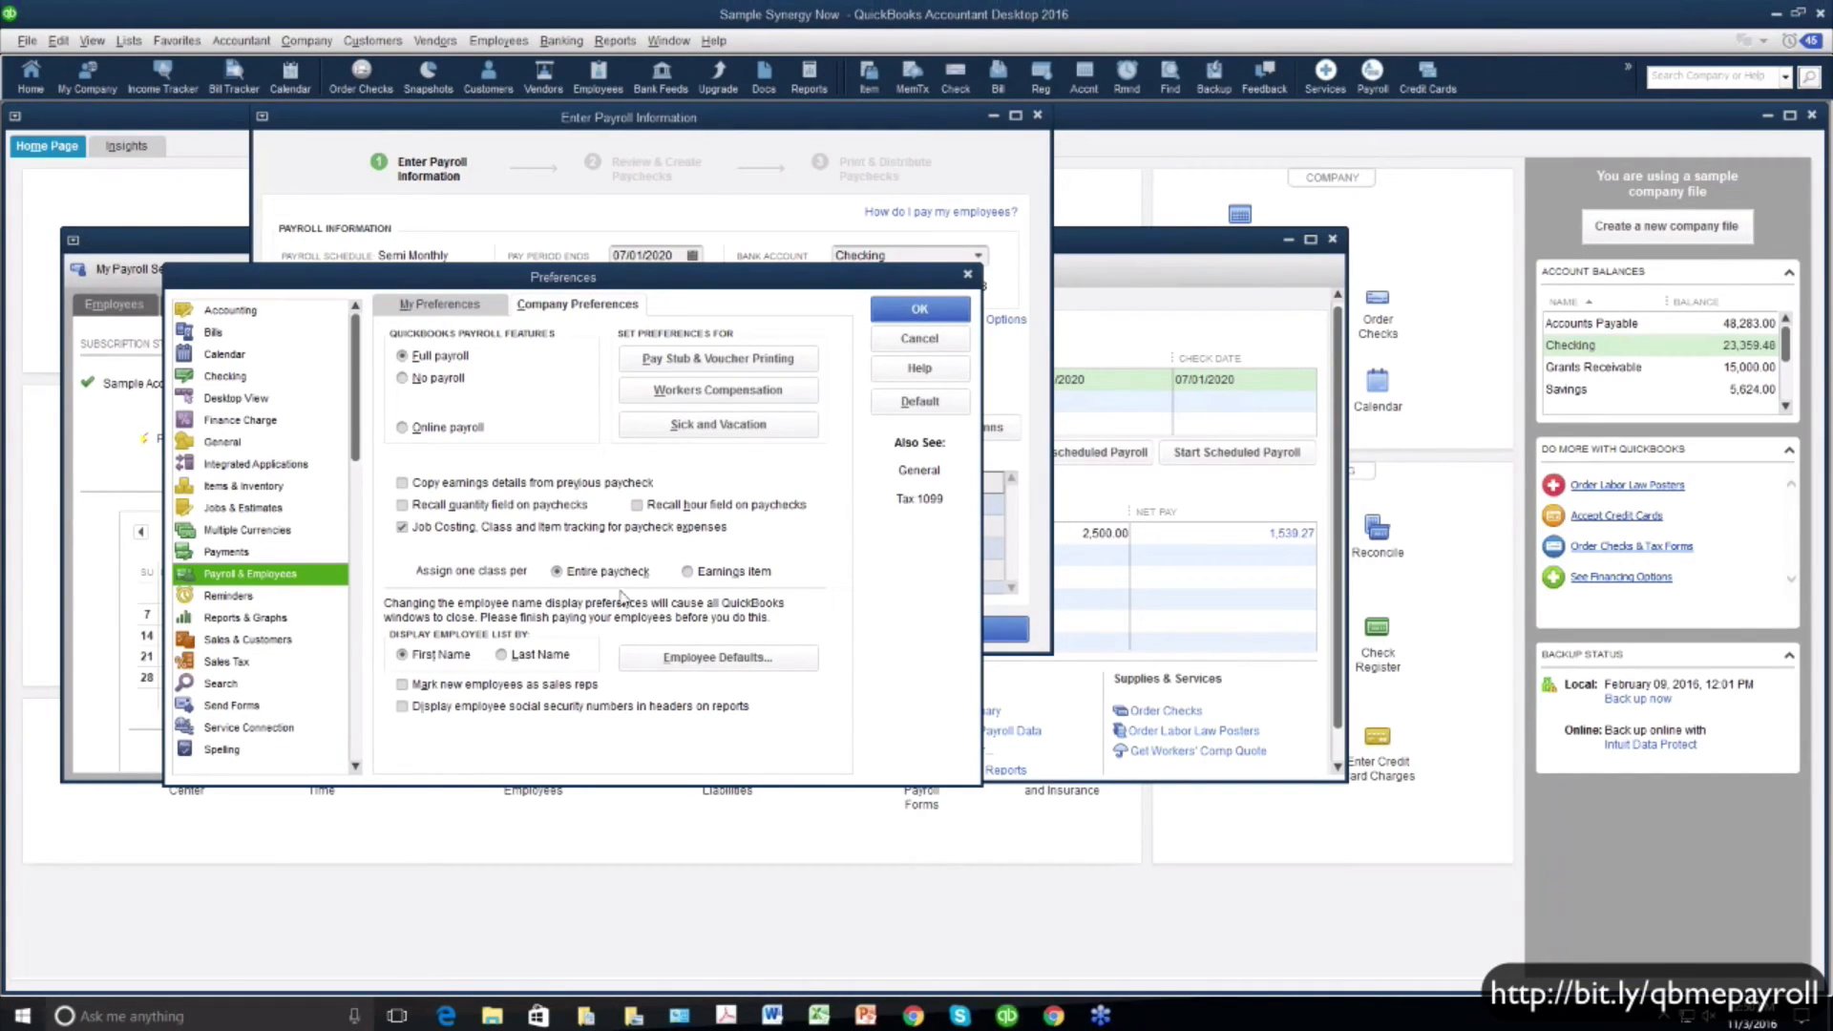
click(689, 572)
click(891, 318)
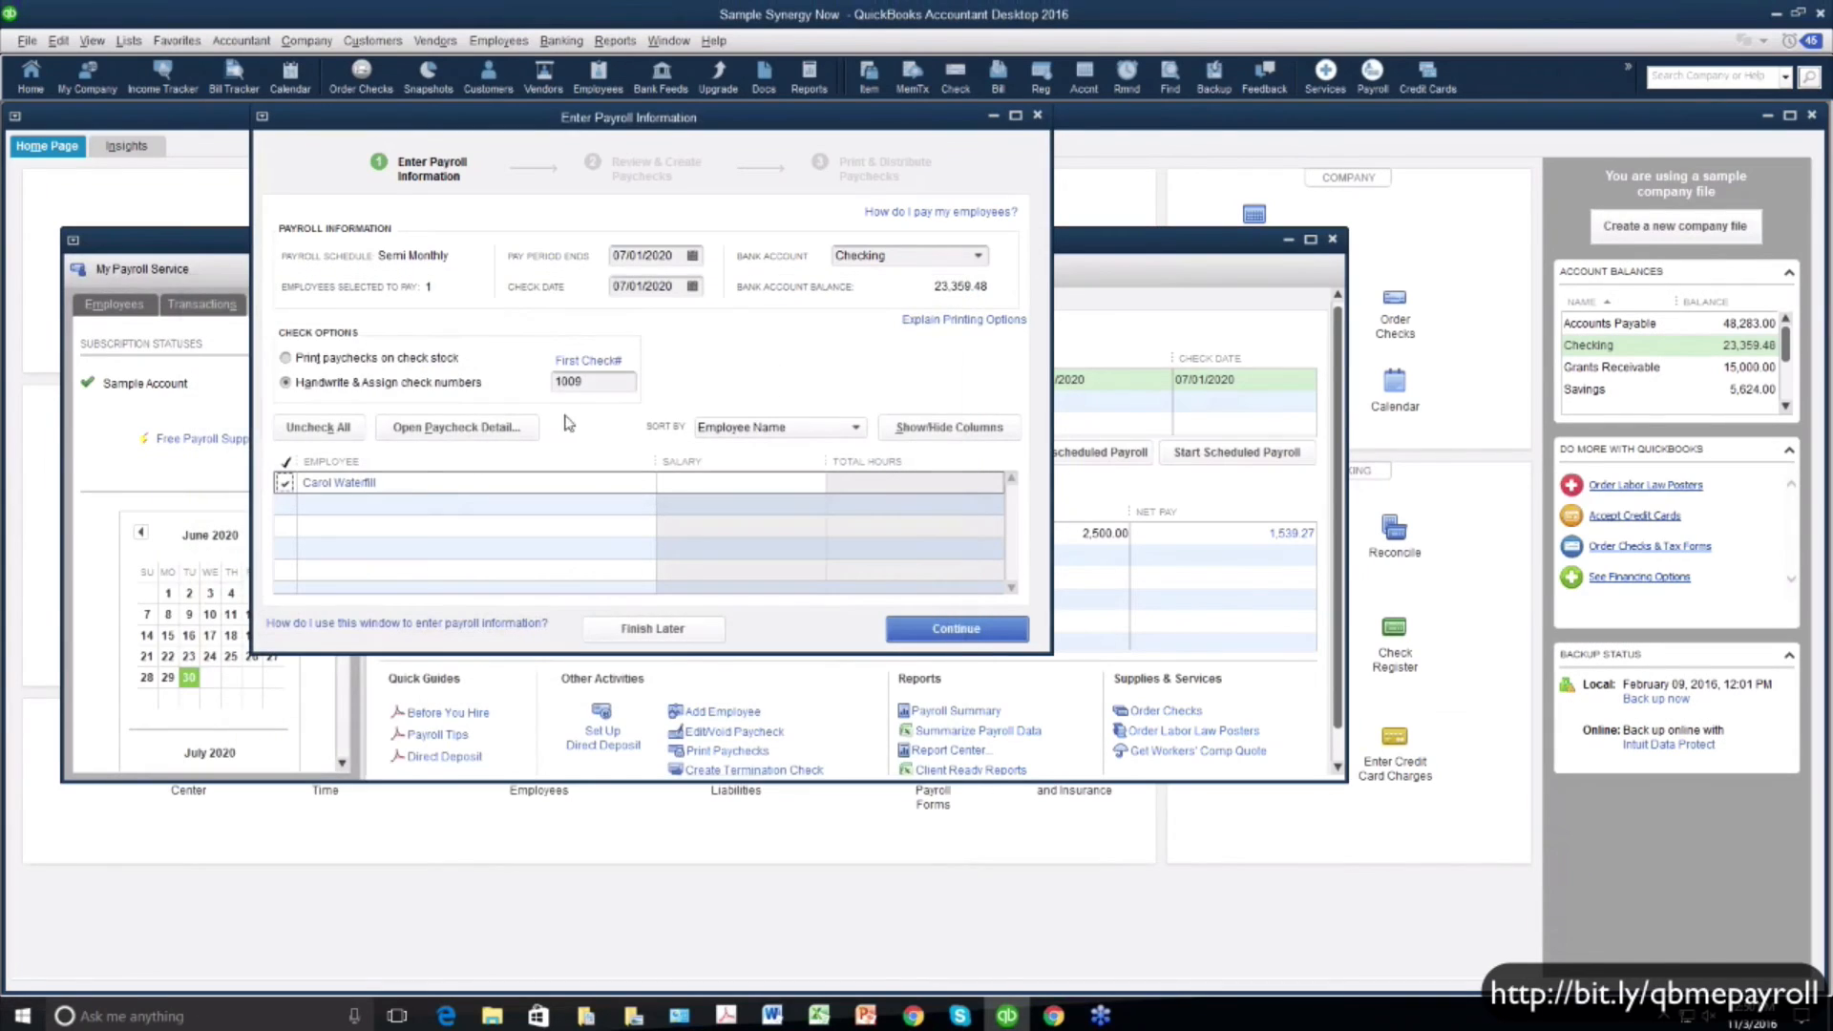
Reopen the paycheck detail and assign the Salary line the Go-Green Guidance Center class and the second customer listed
click(424, 427)
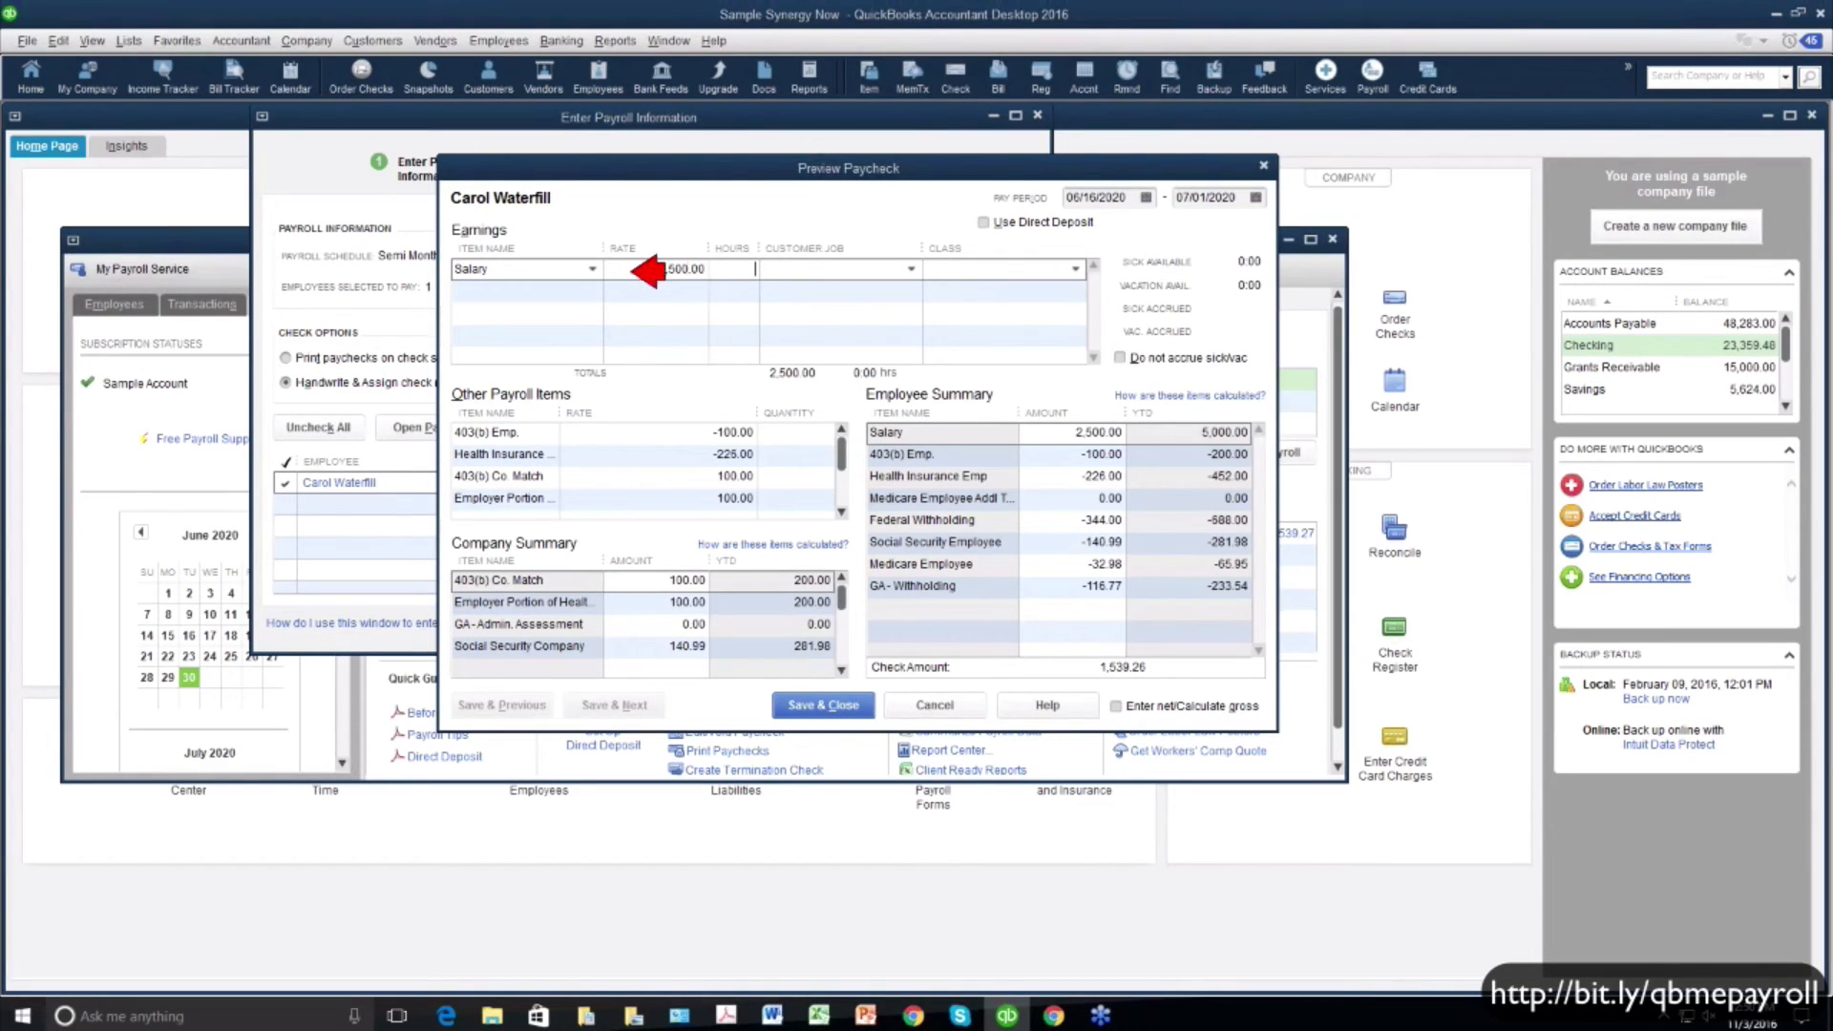
click(1075, 271)
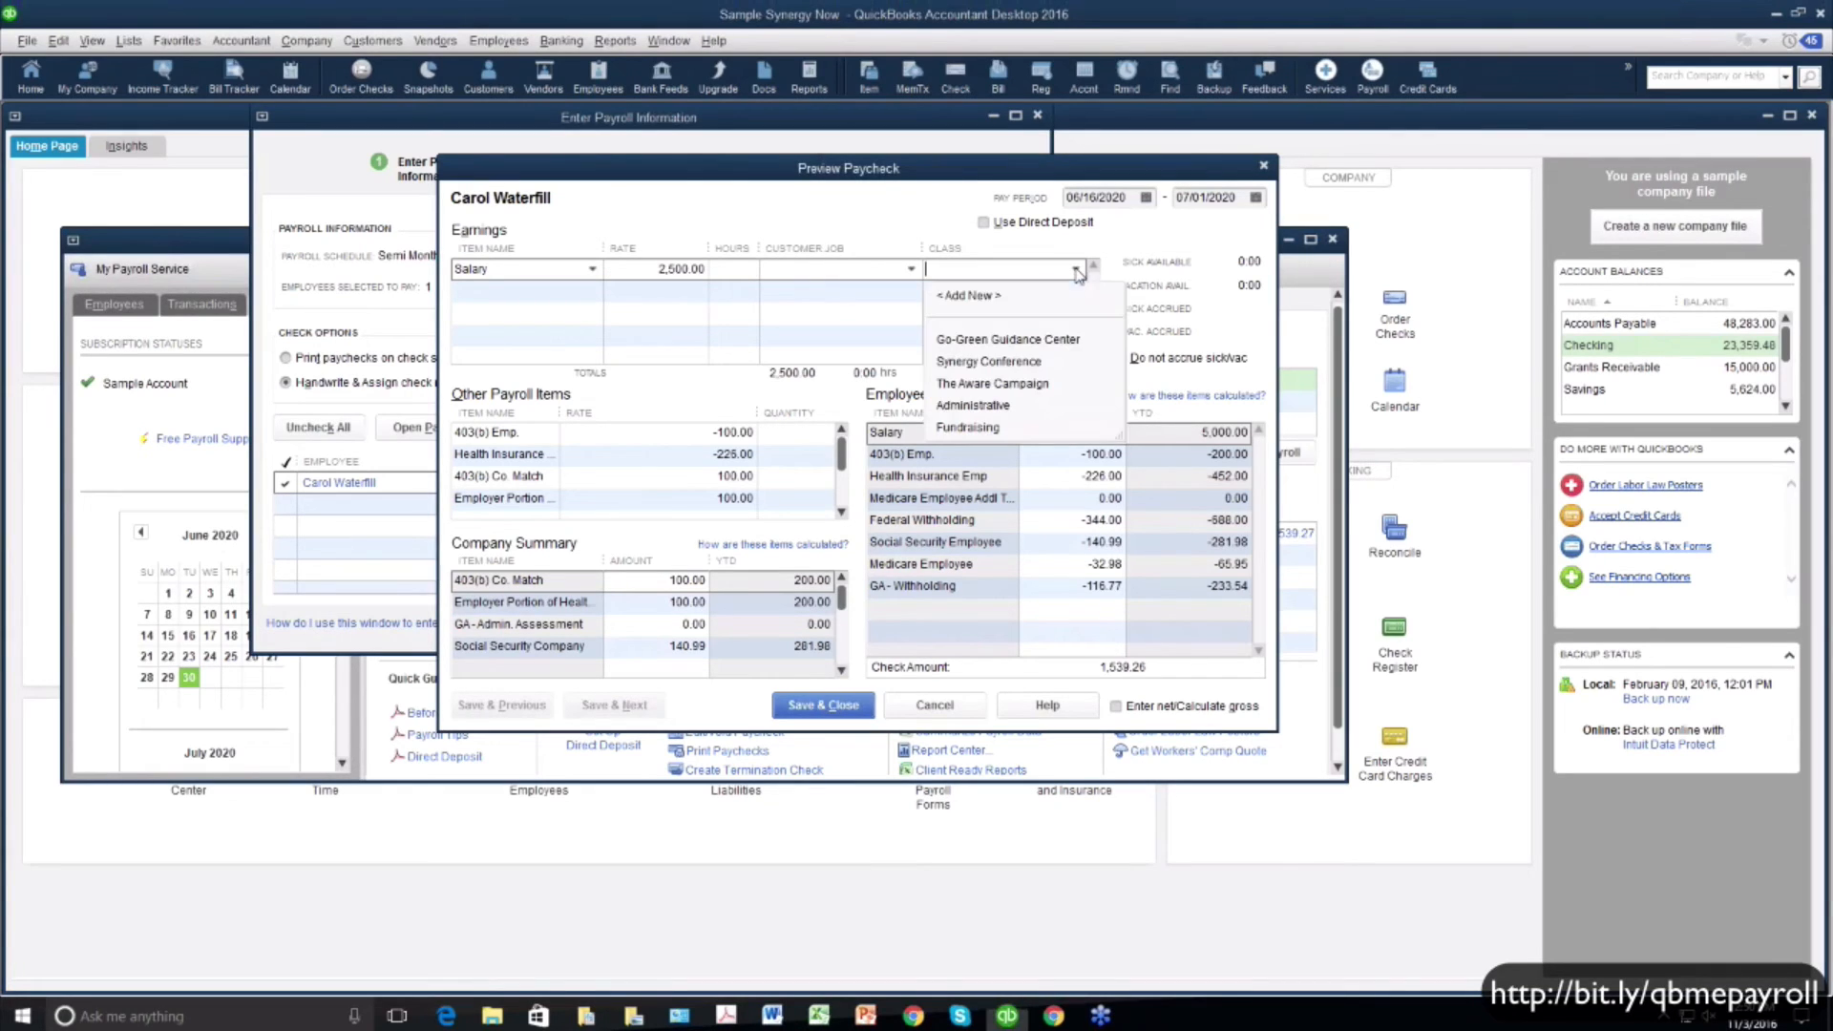
click(1043, 340)
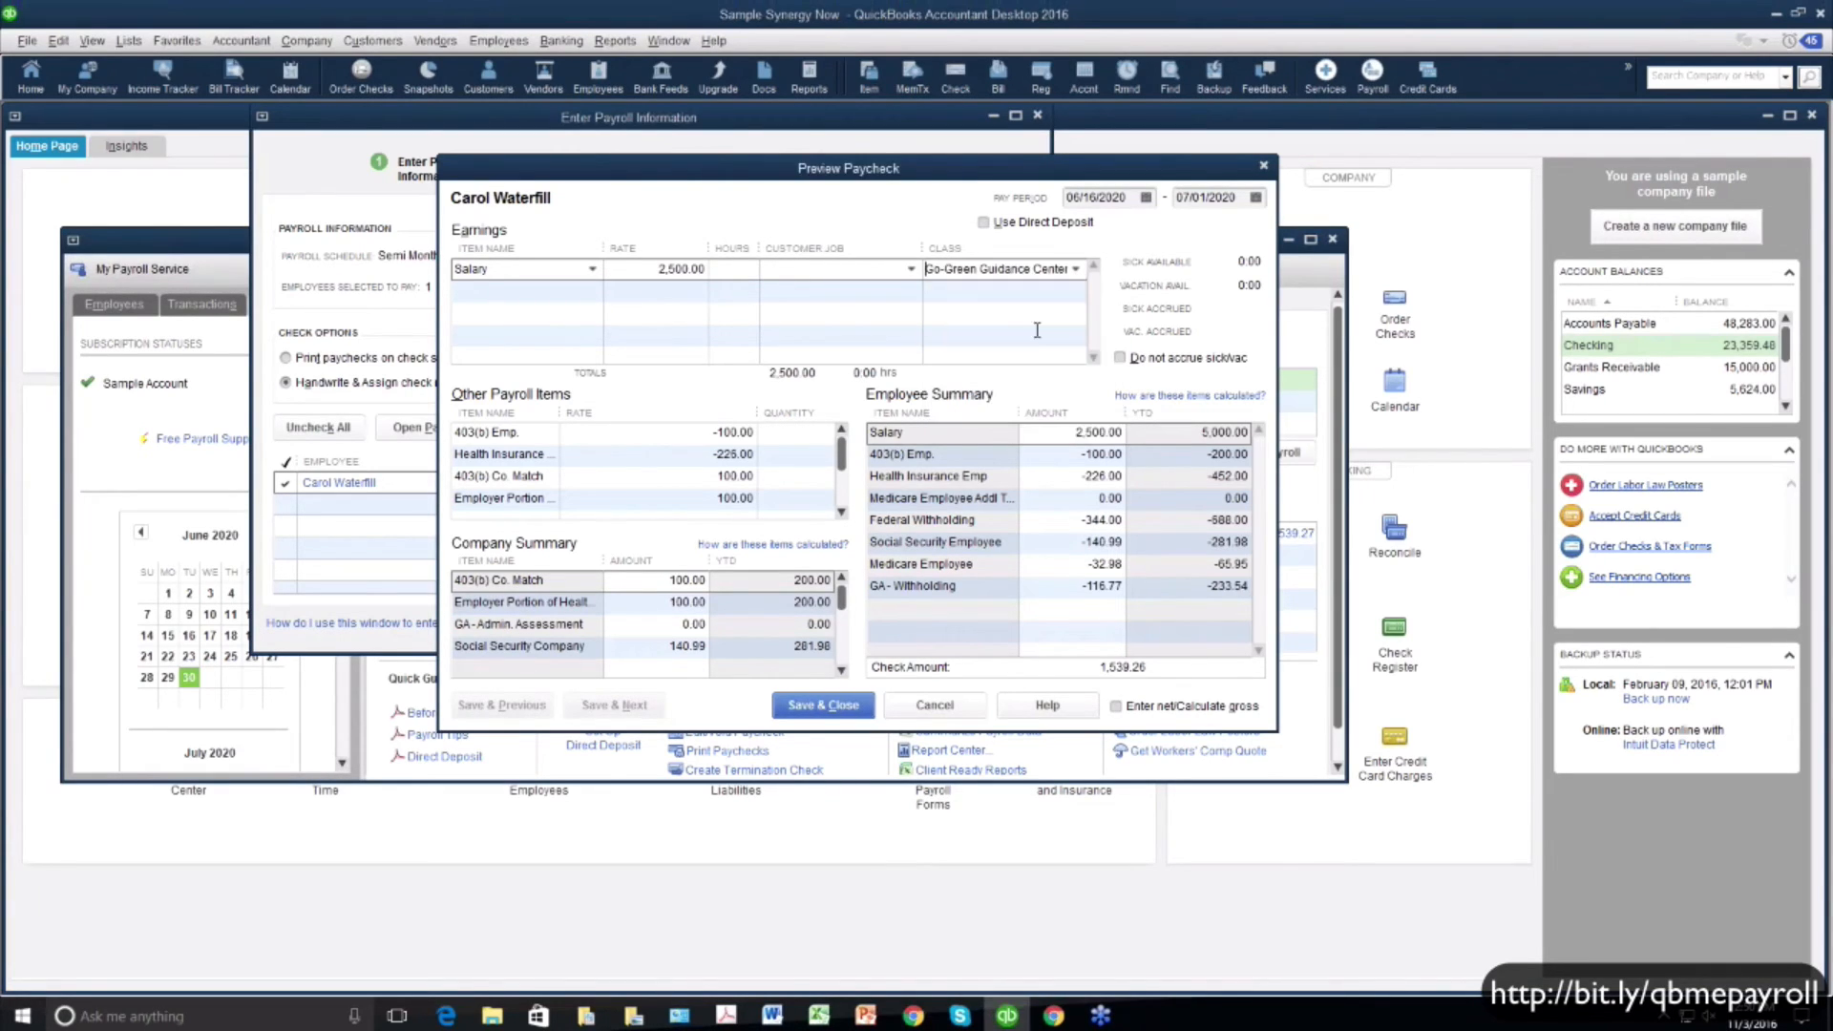
click(912, 271)
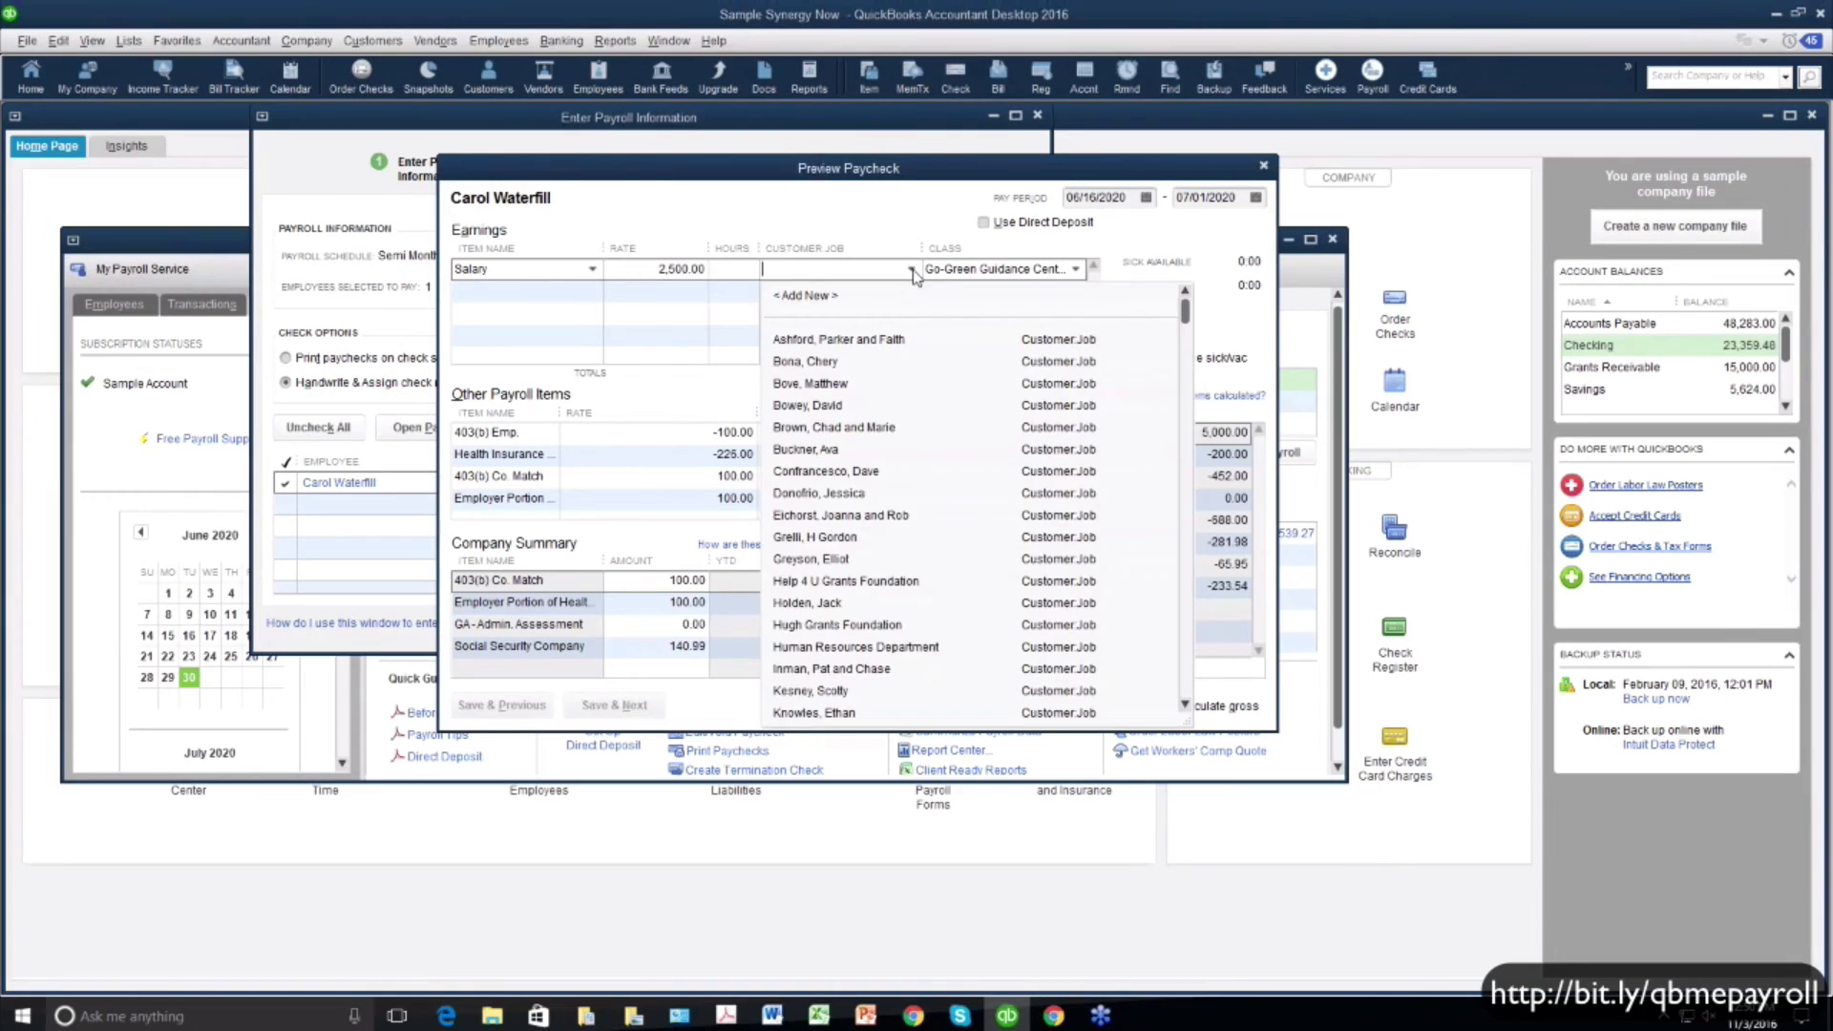
click(854, 363)
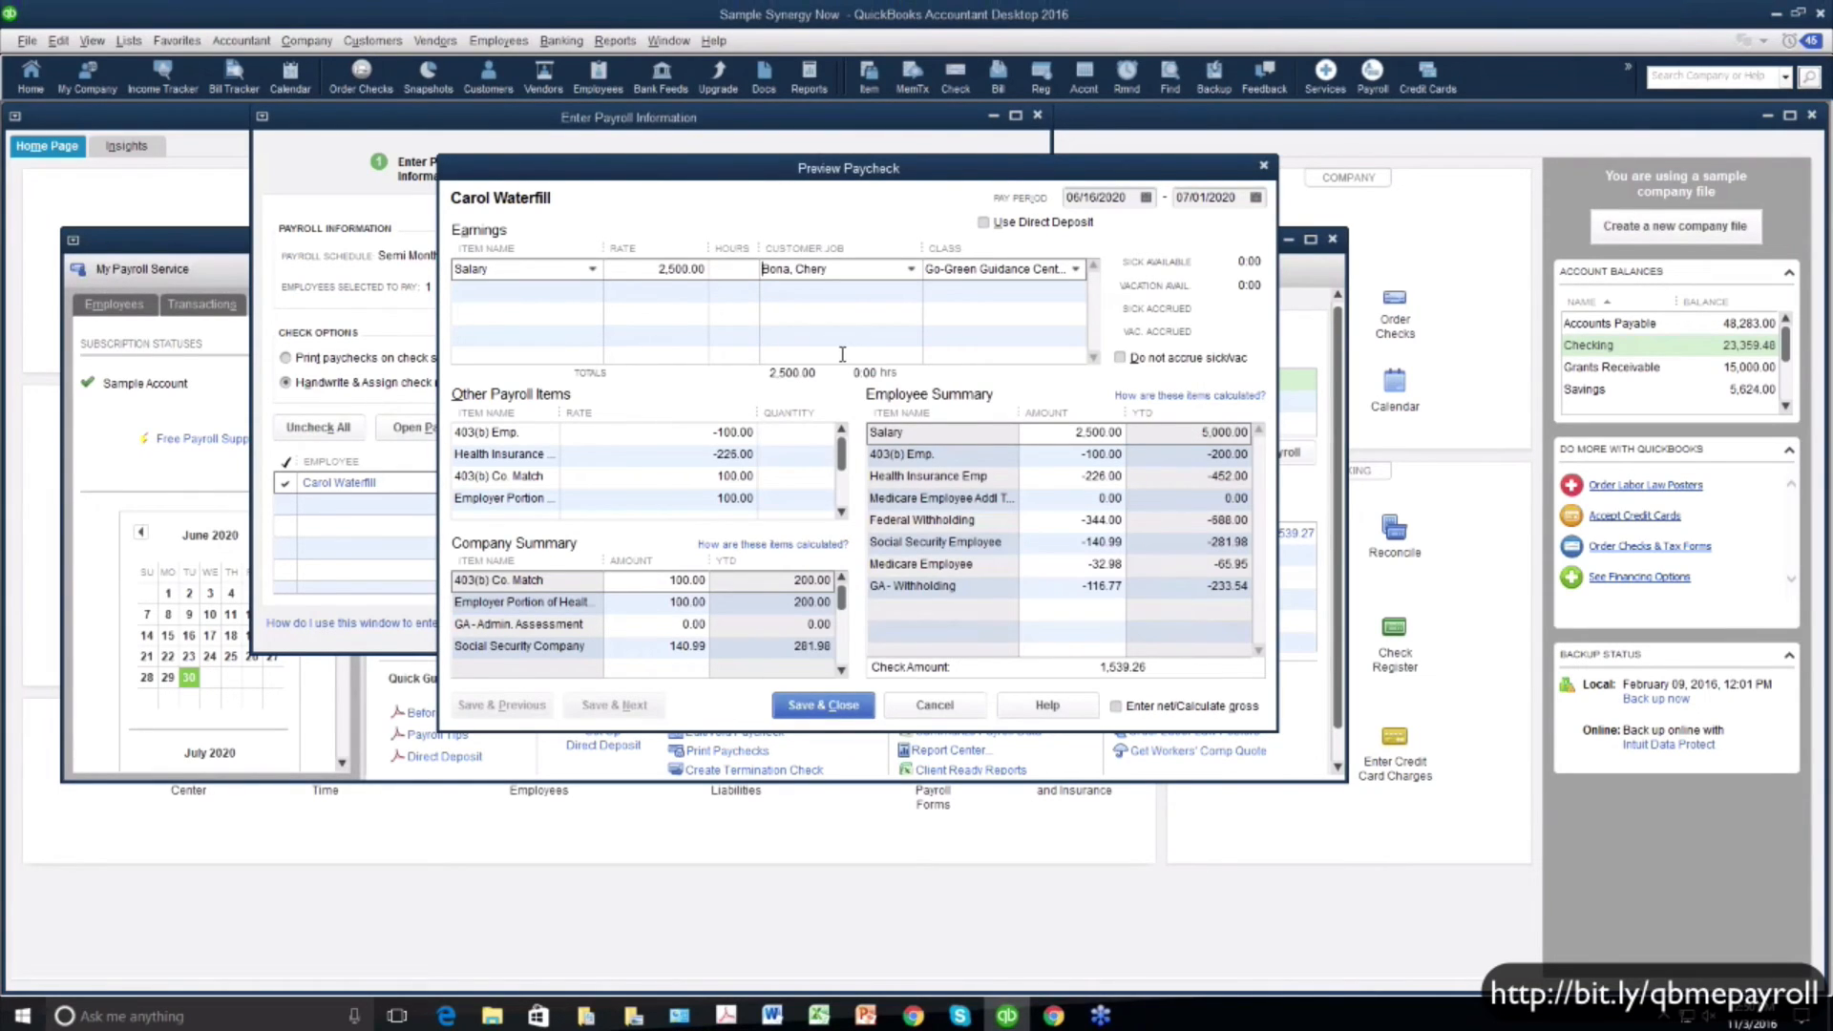
Add a second Salary earnings line and assign it the Administrative class and the third customer listed
click(479, 291)
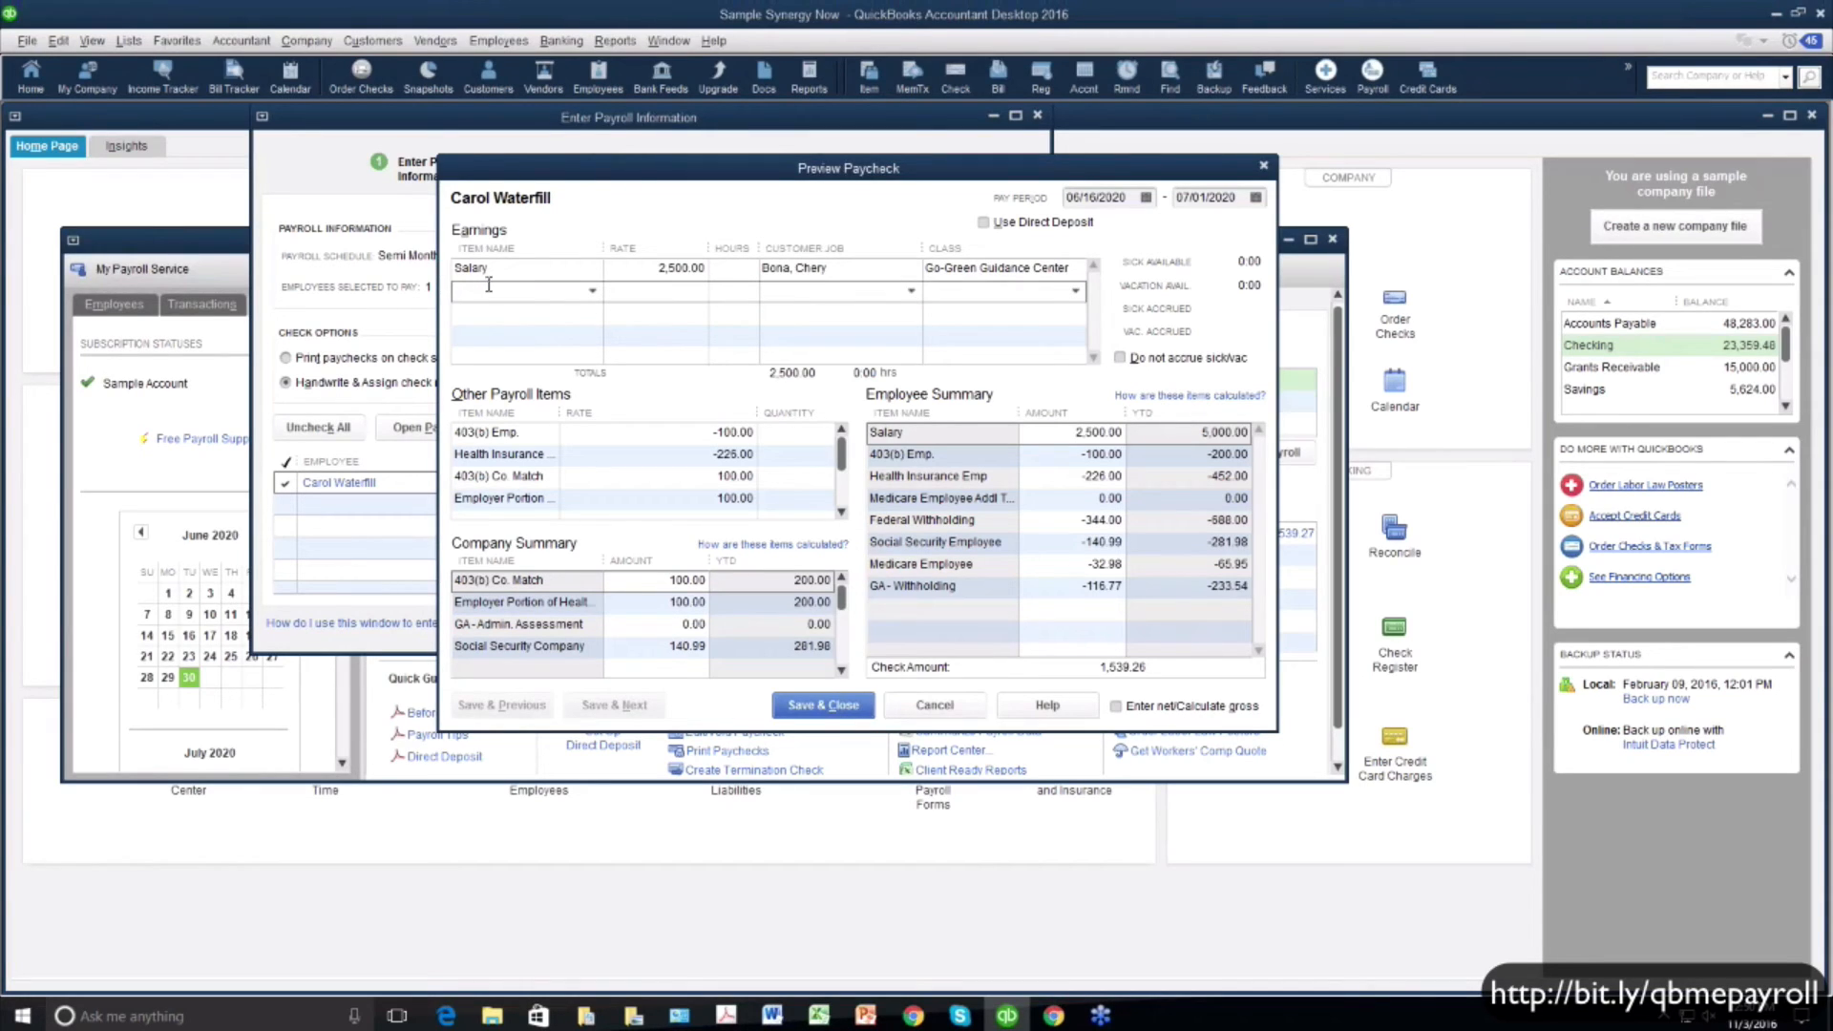
click(492, 271)
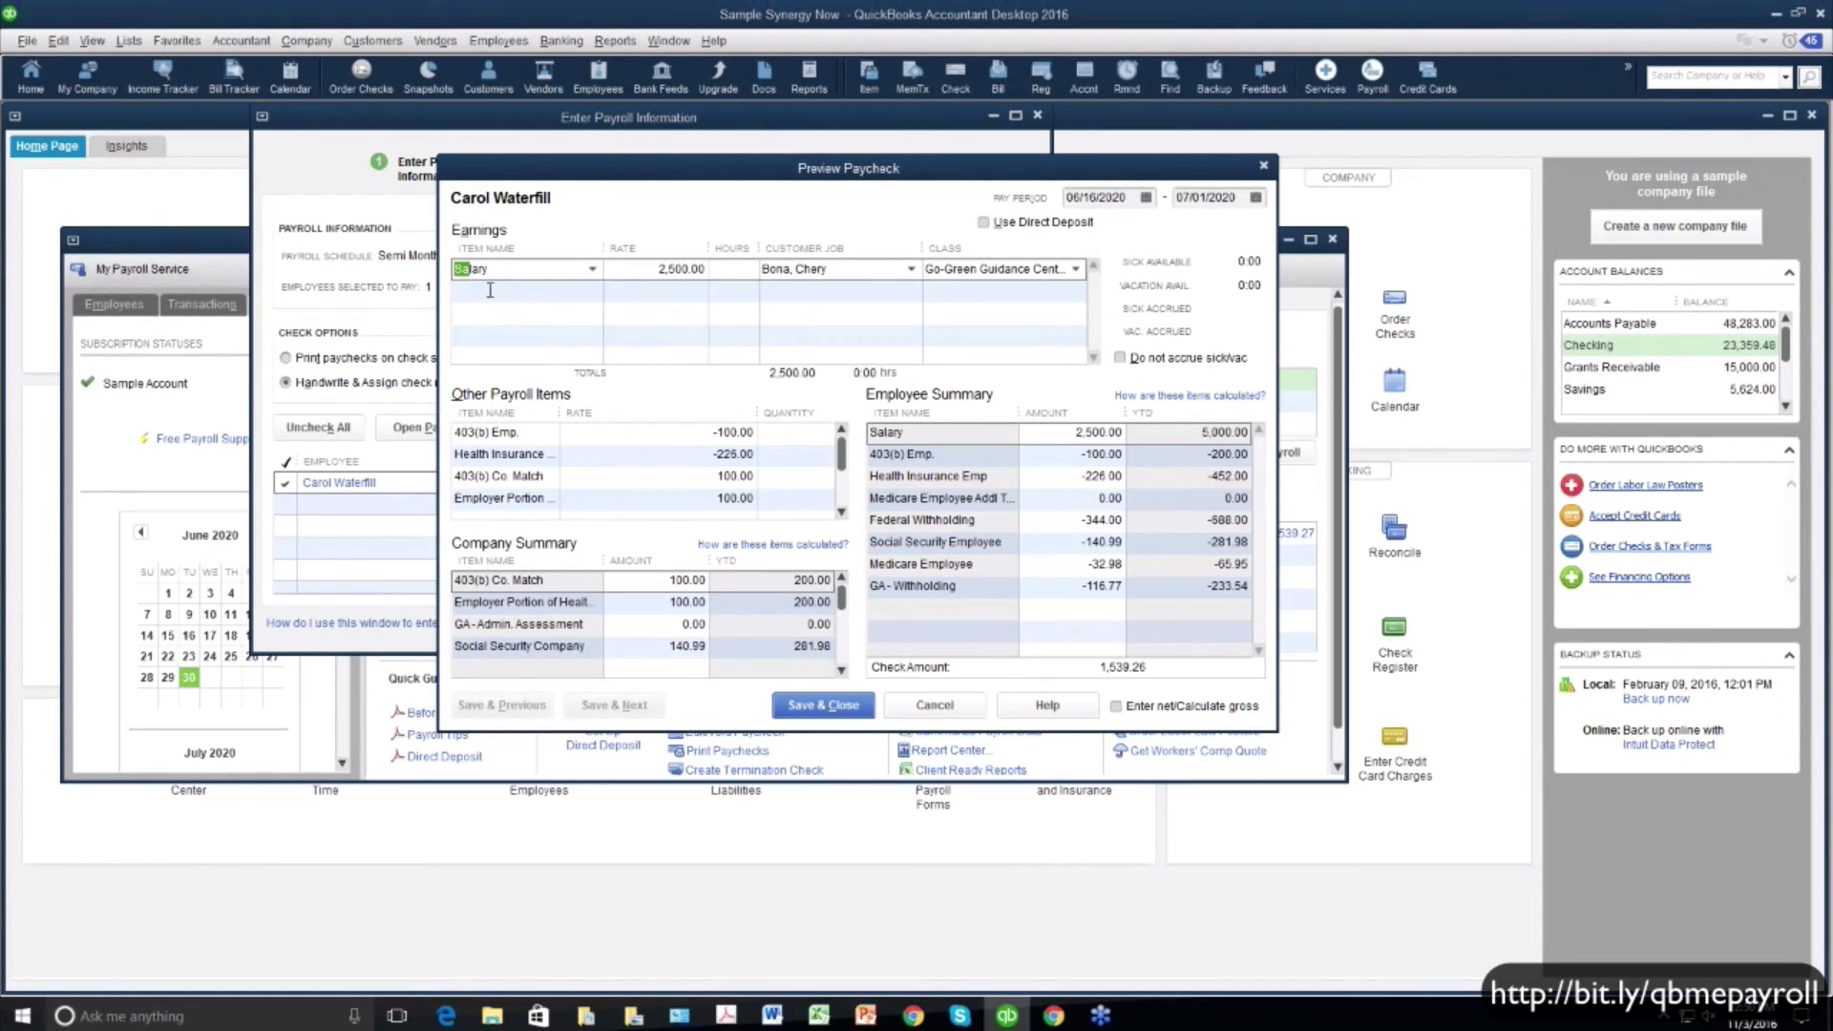
click(492, 288)
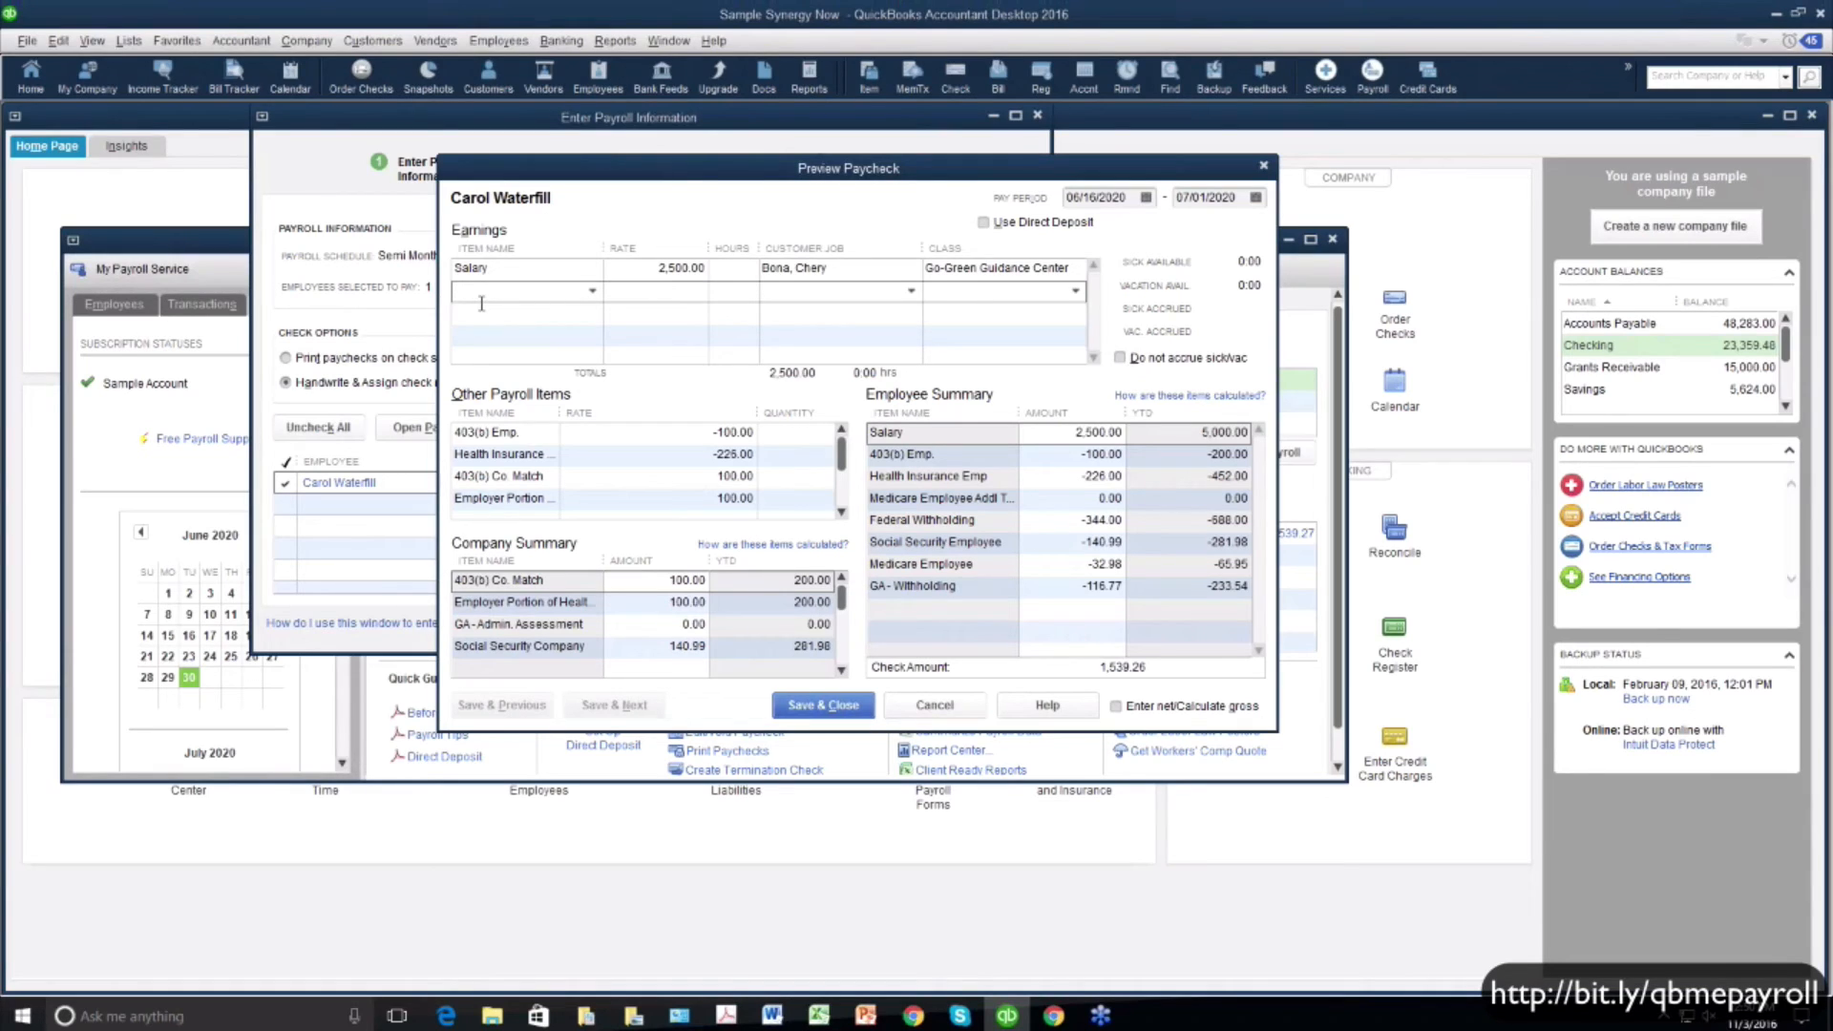
text(Salary)
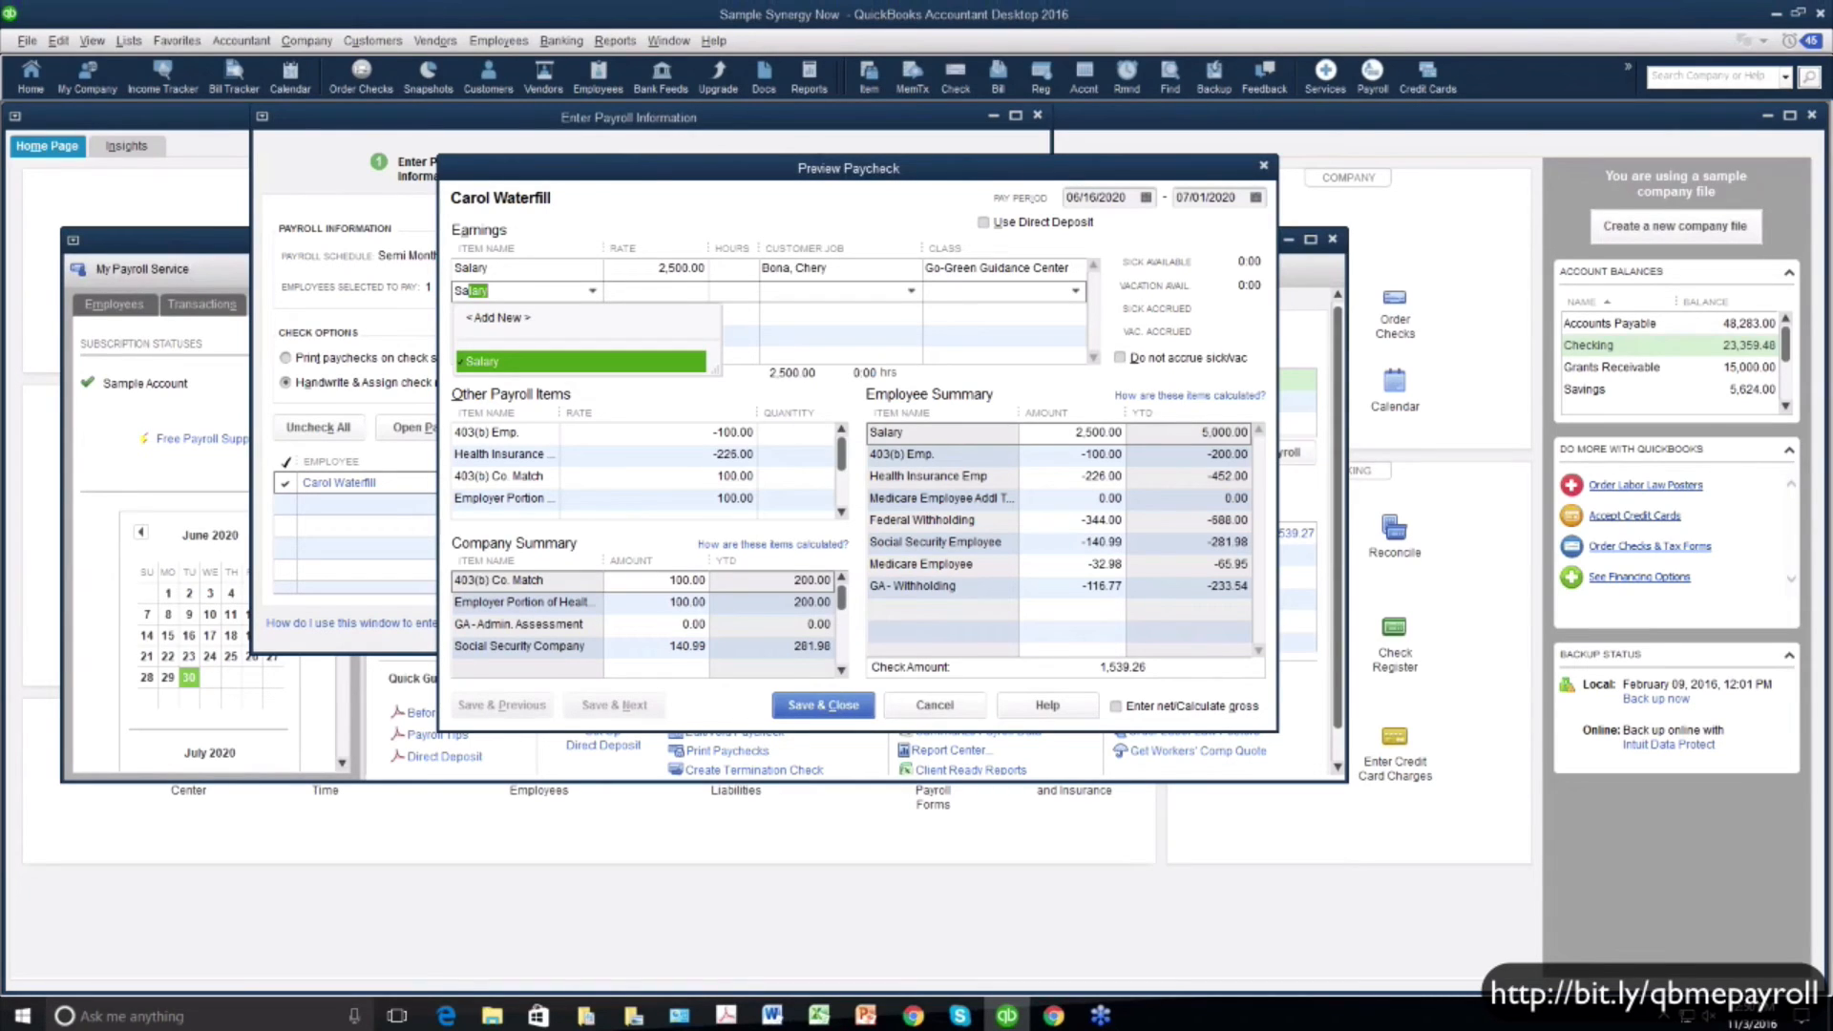
key(Tab)
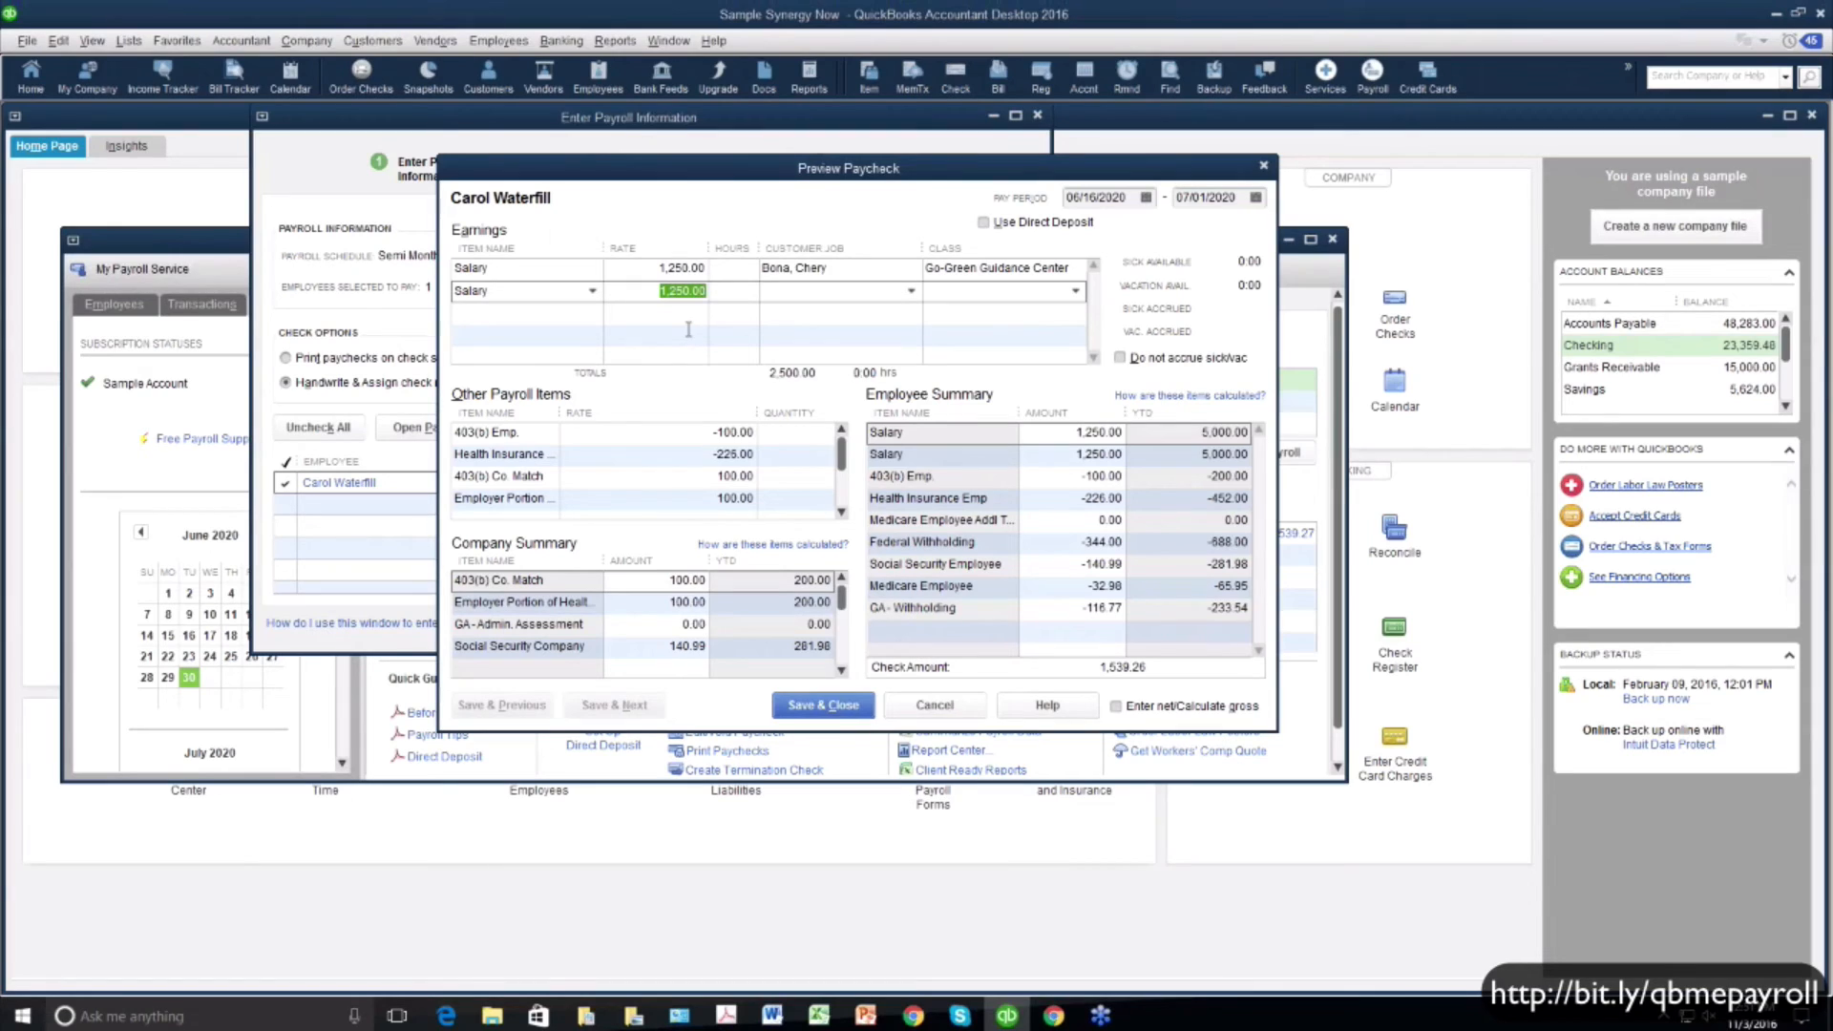
click(1076, 292)
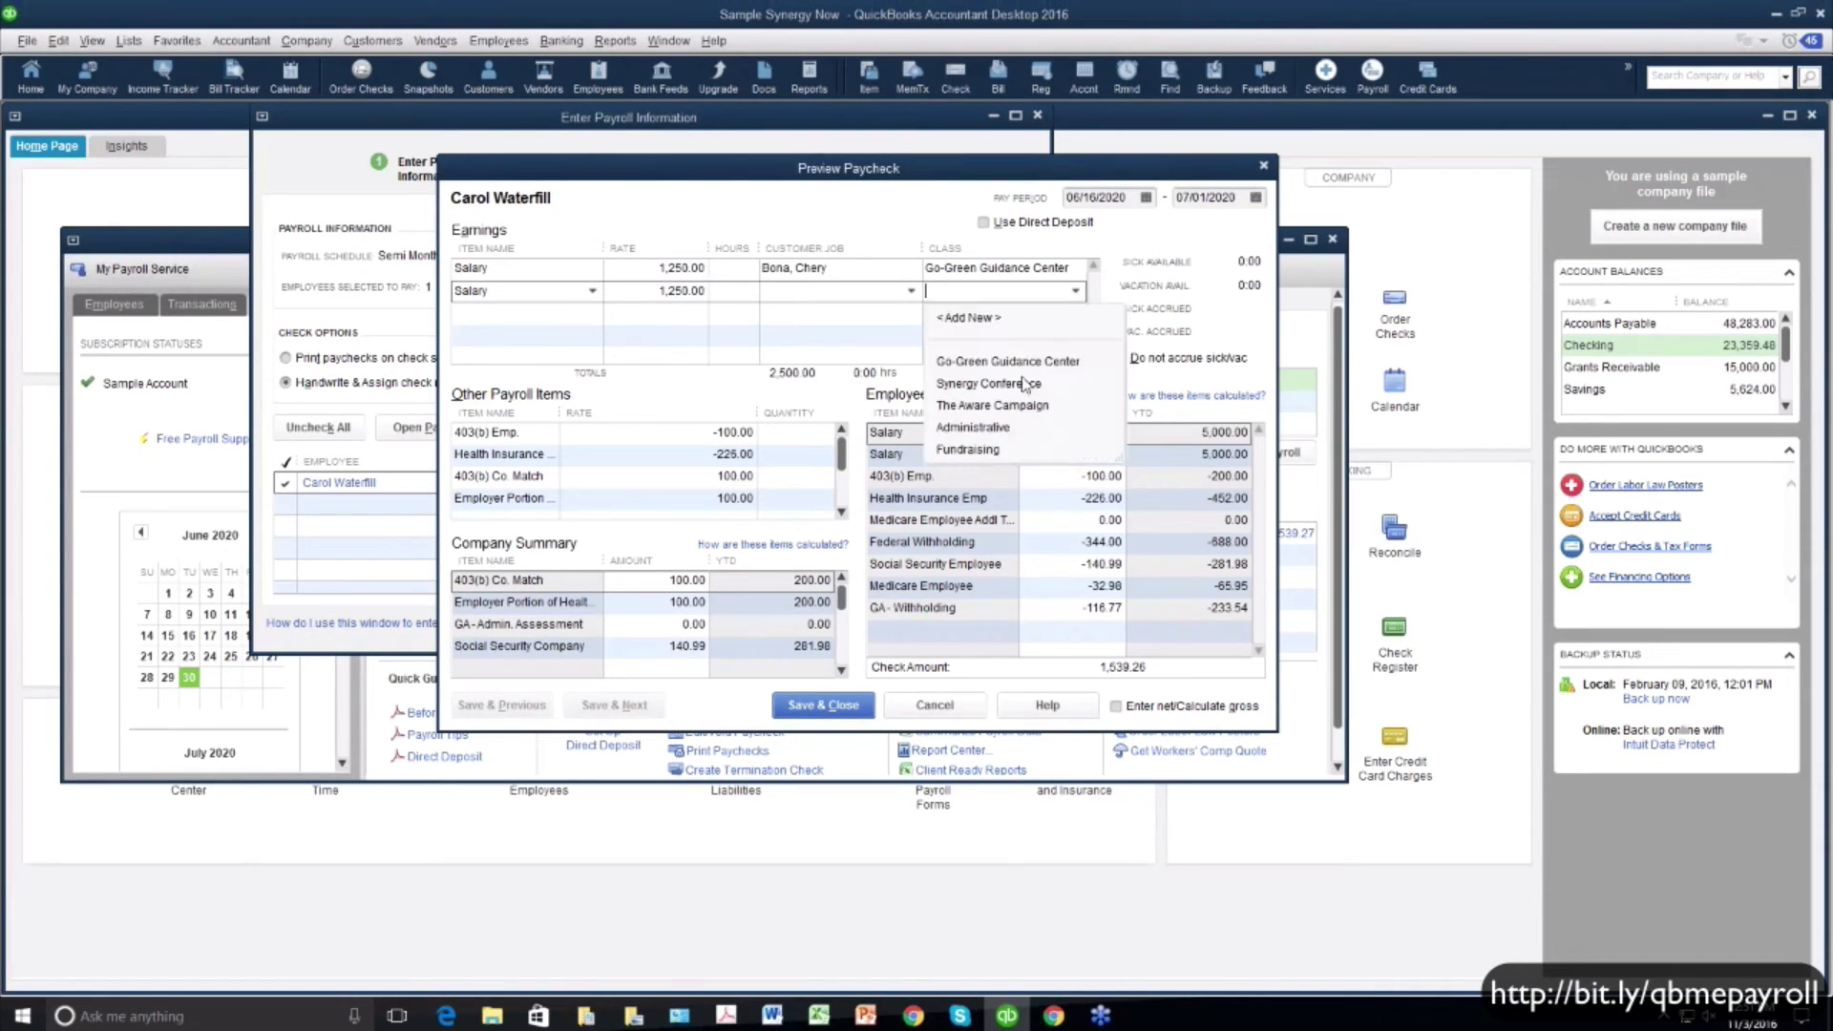
click(1003, 427)
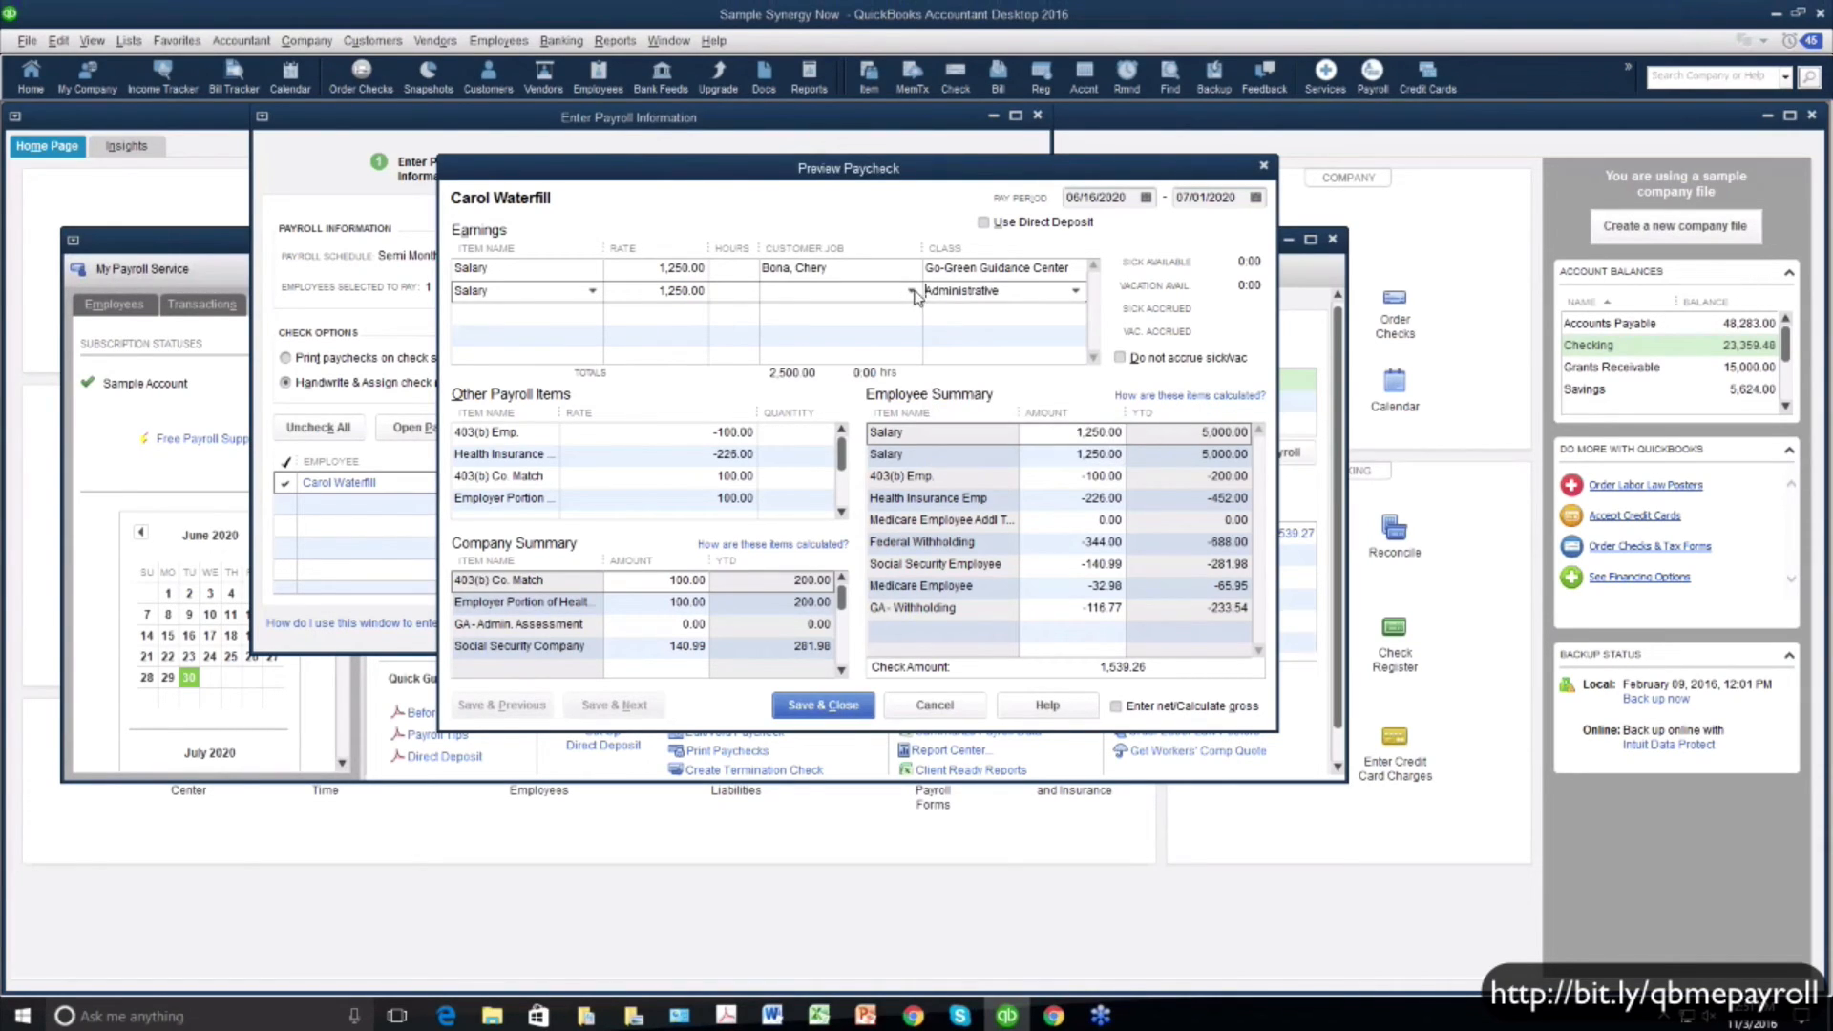
click(912, 291)
click(857, 405)
click(734, 275)
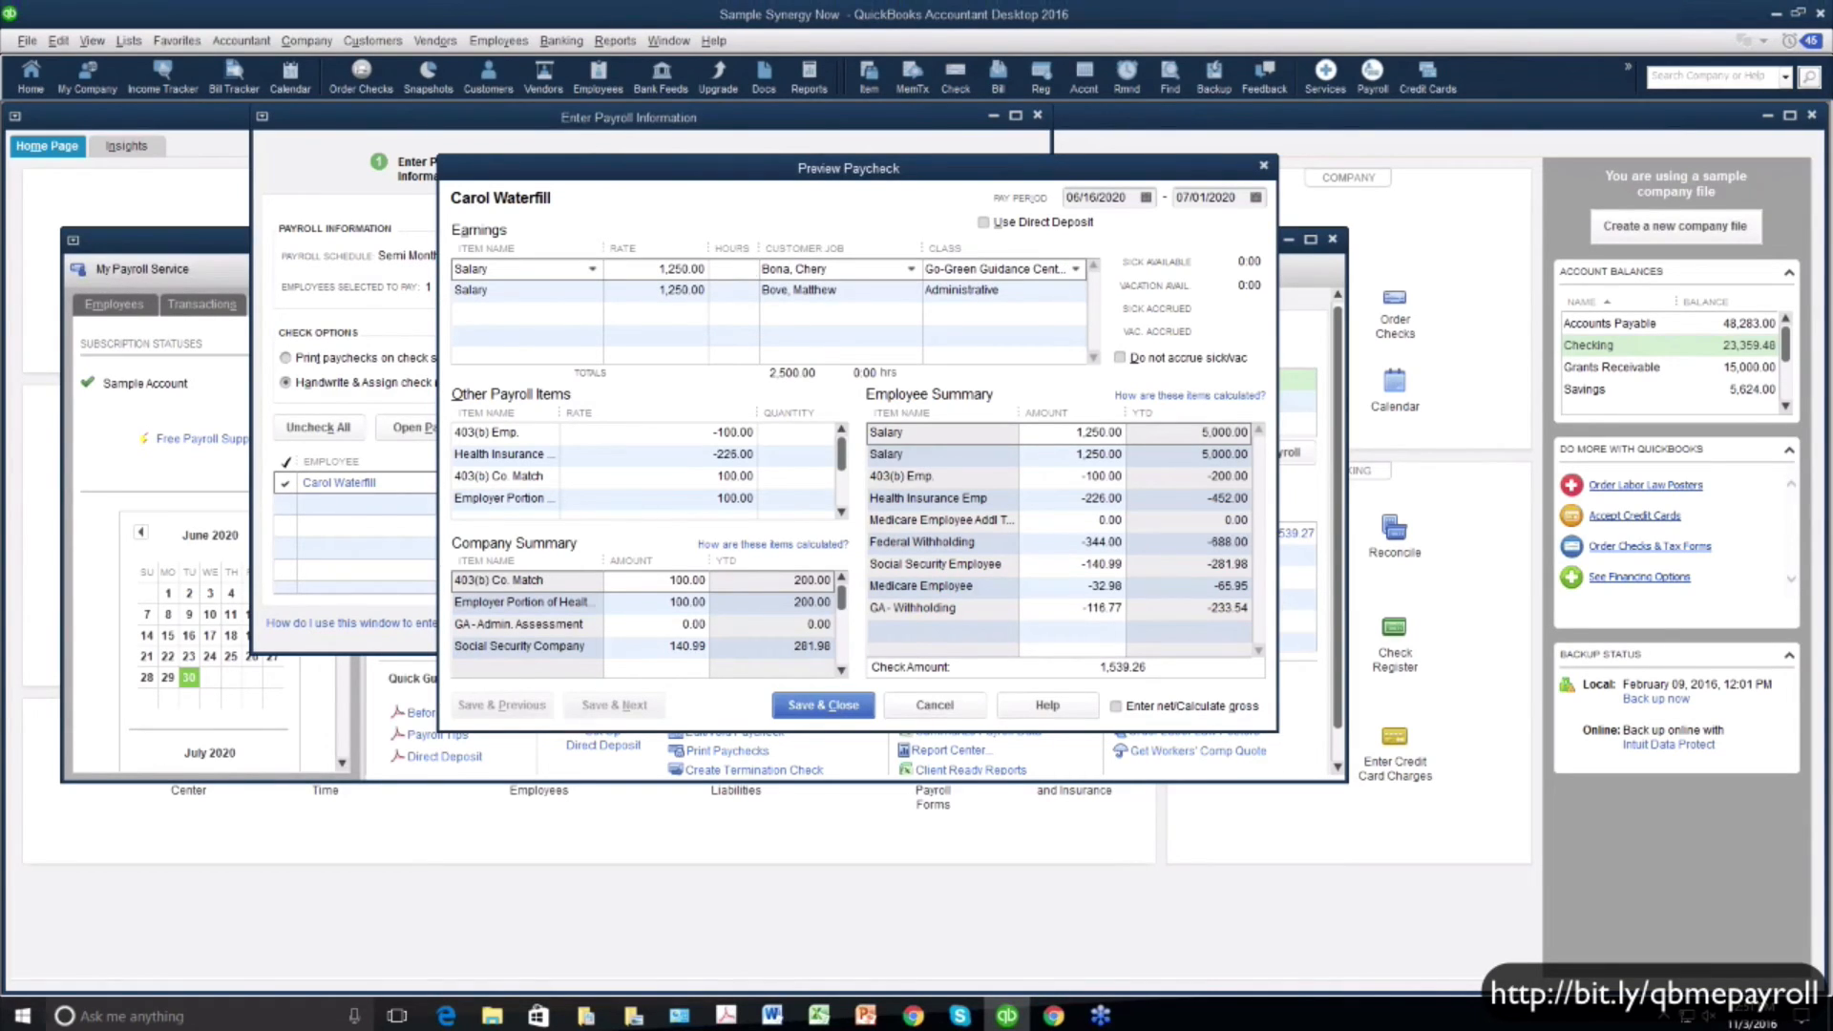
click(993, 291)
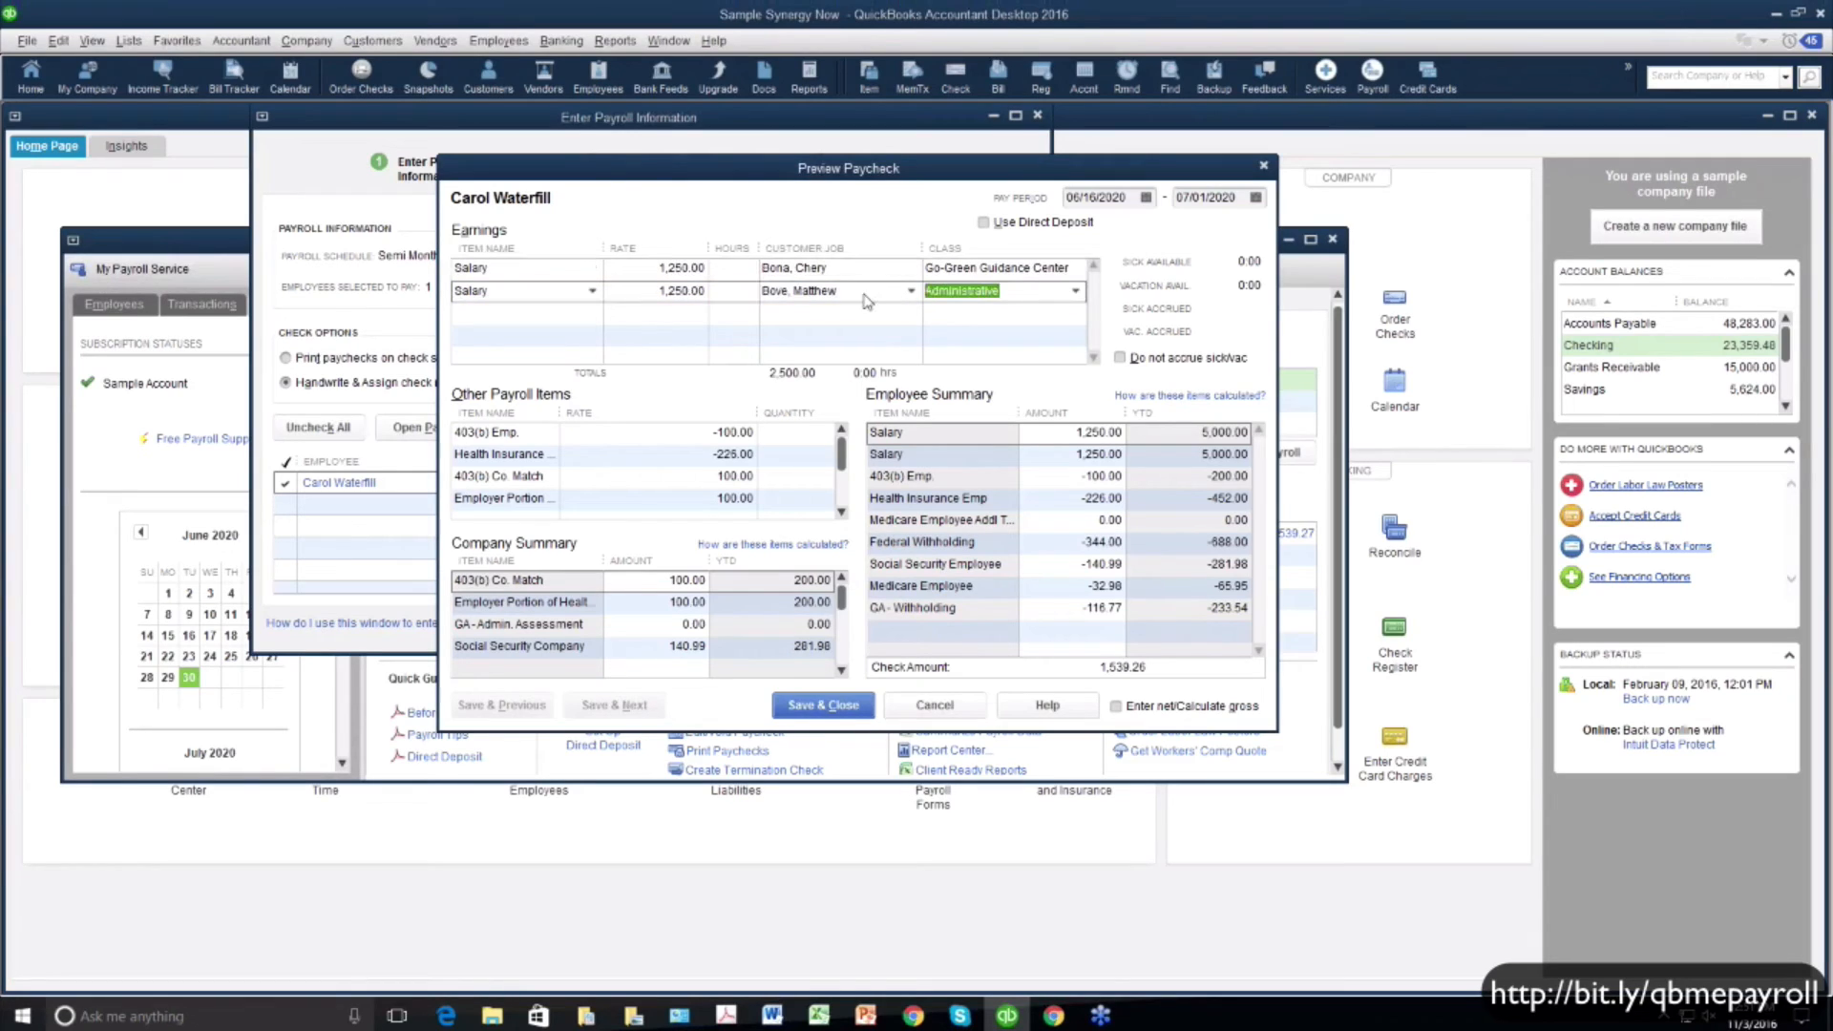
click(811, 292)
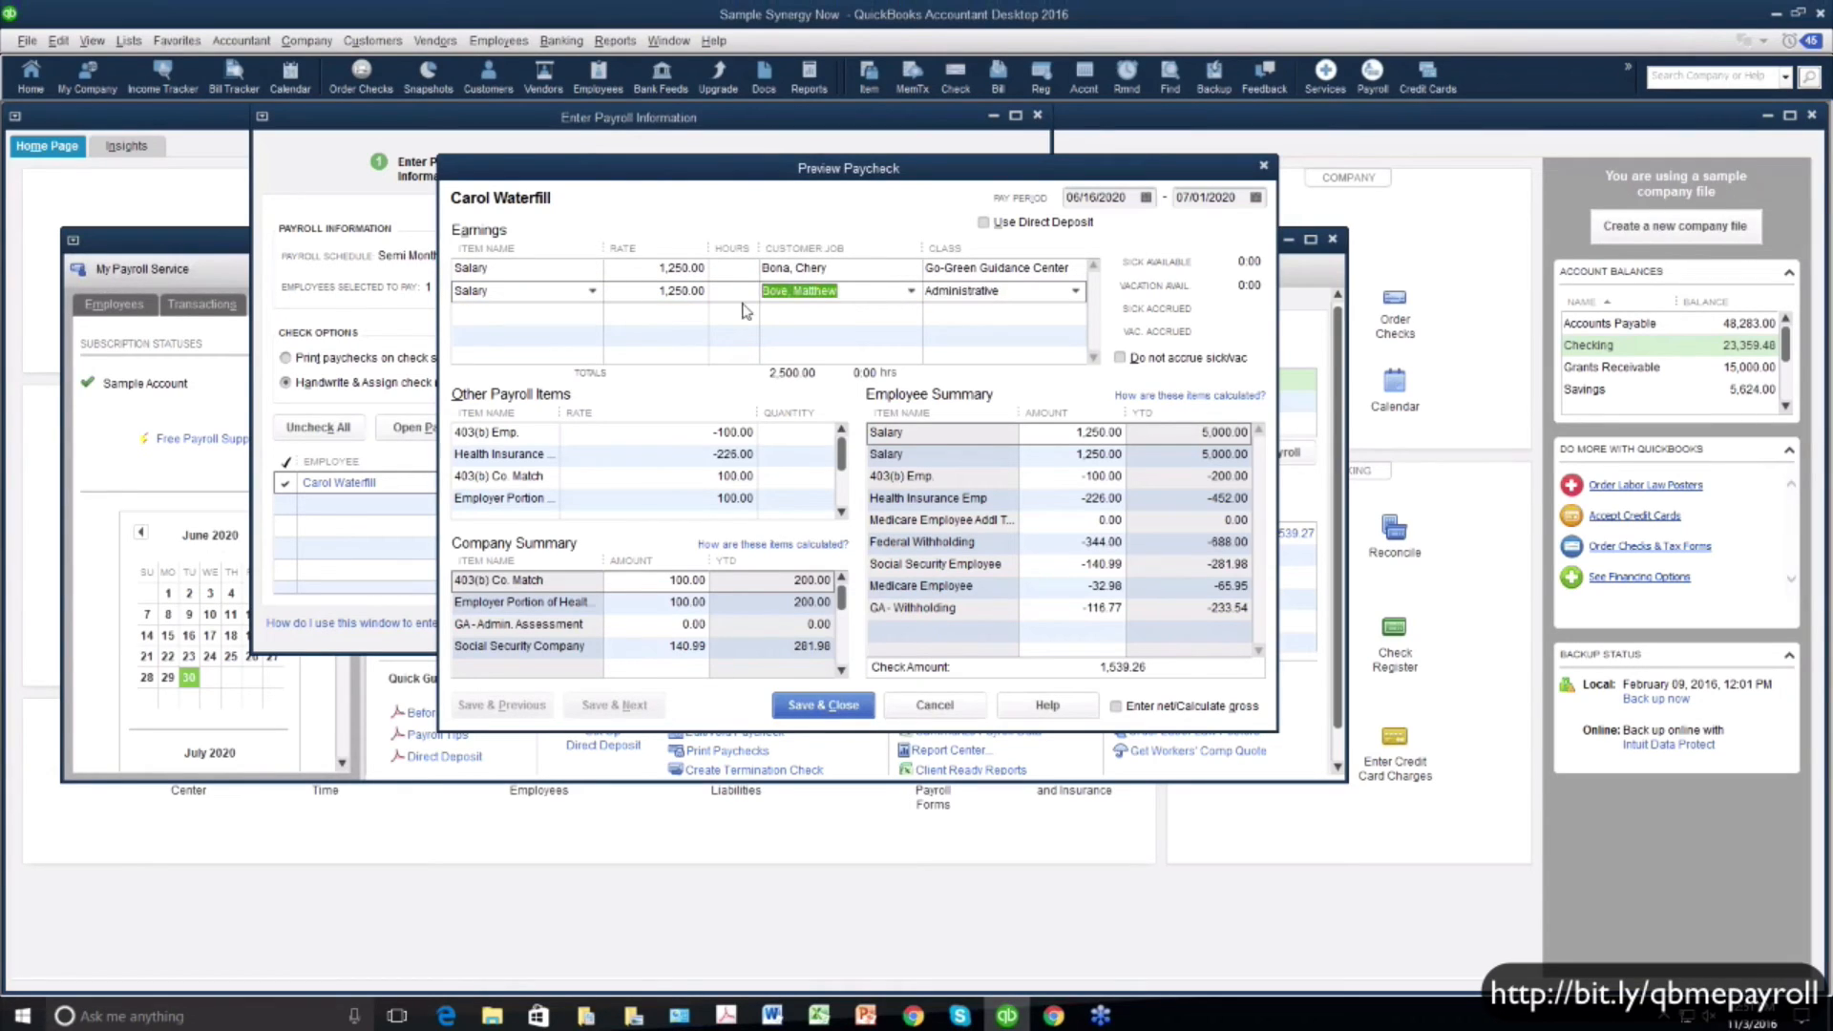
click(1084, 271)
click(809, 273)
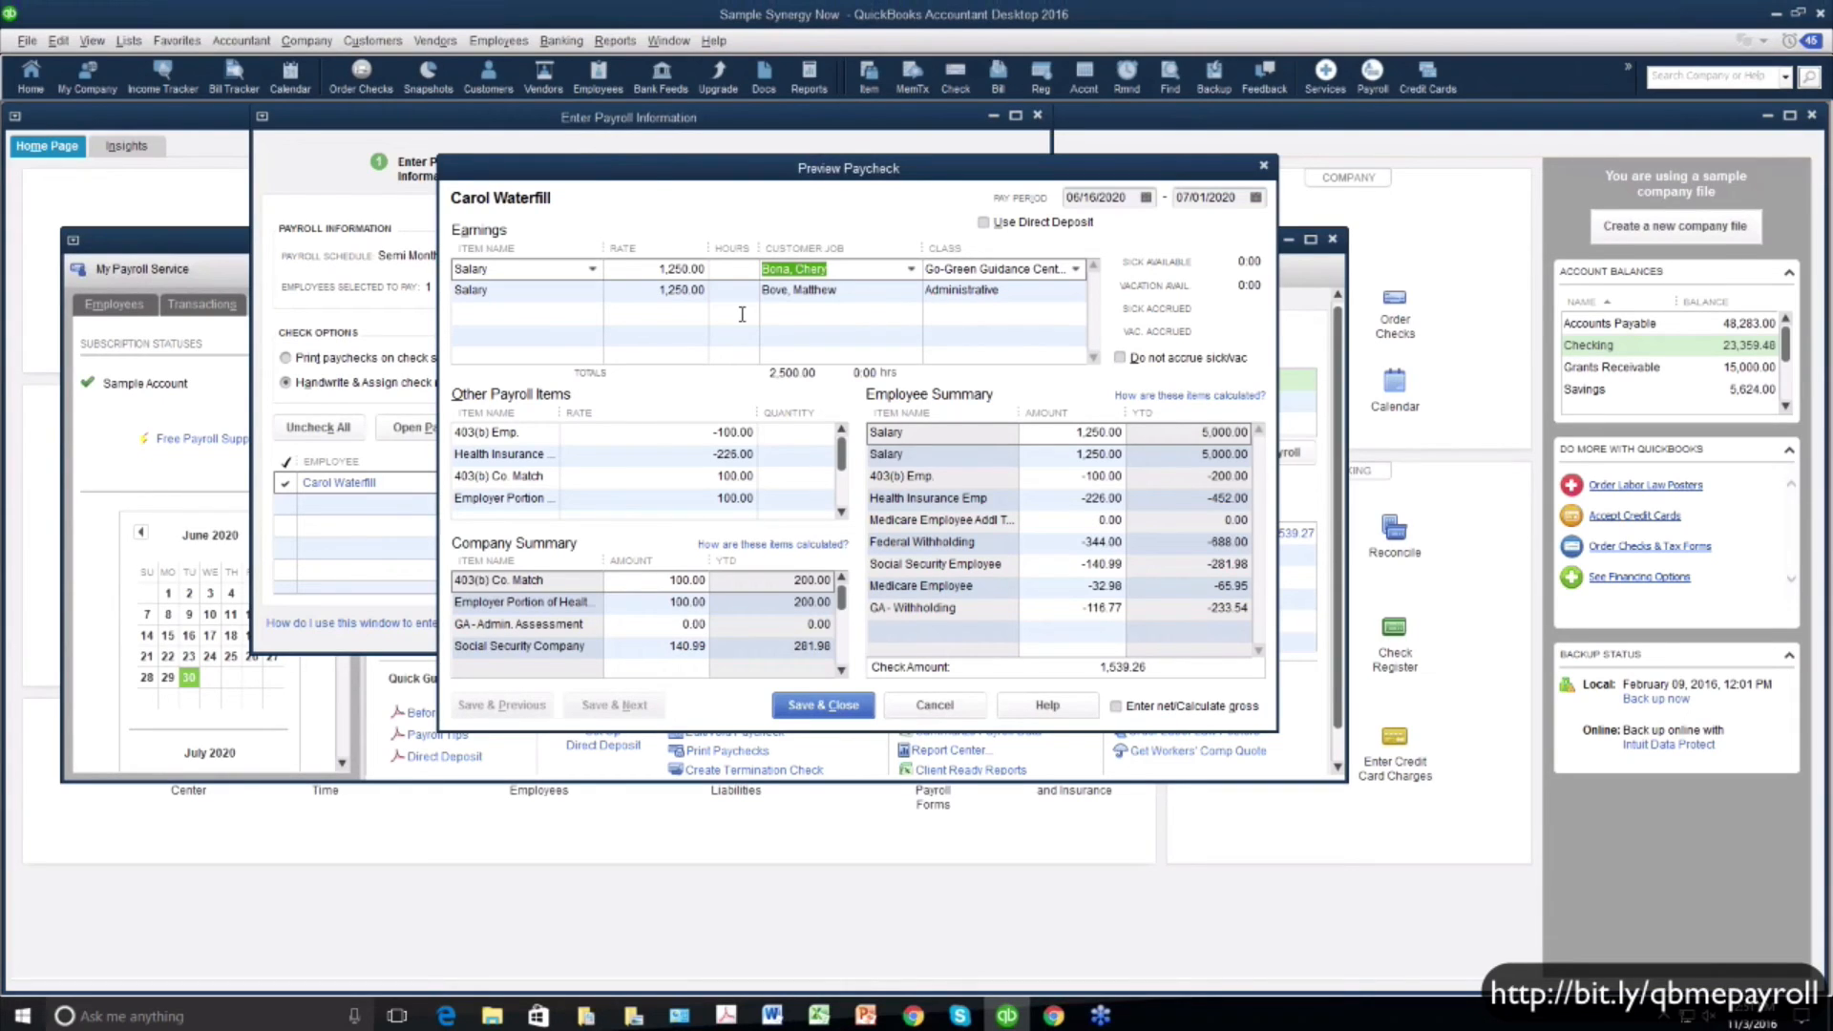
Enter 8 hours on the Administrative salary line and 72 hours on the Go-Green Guidance Center salary line
click(733, 289)
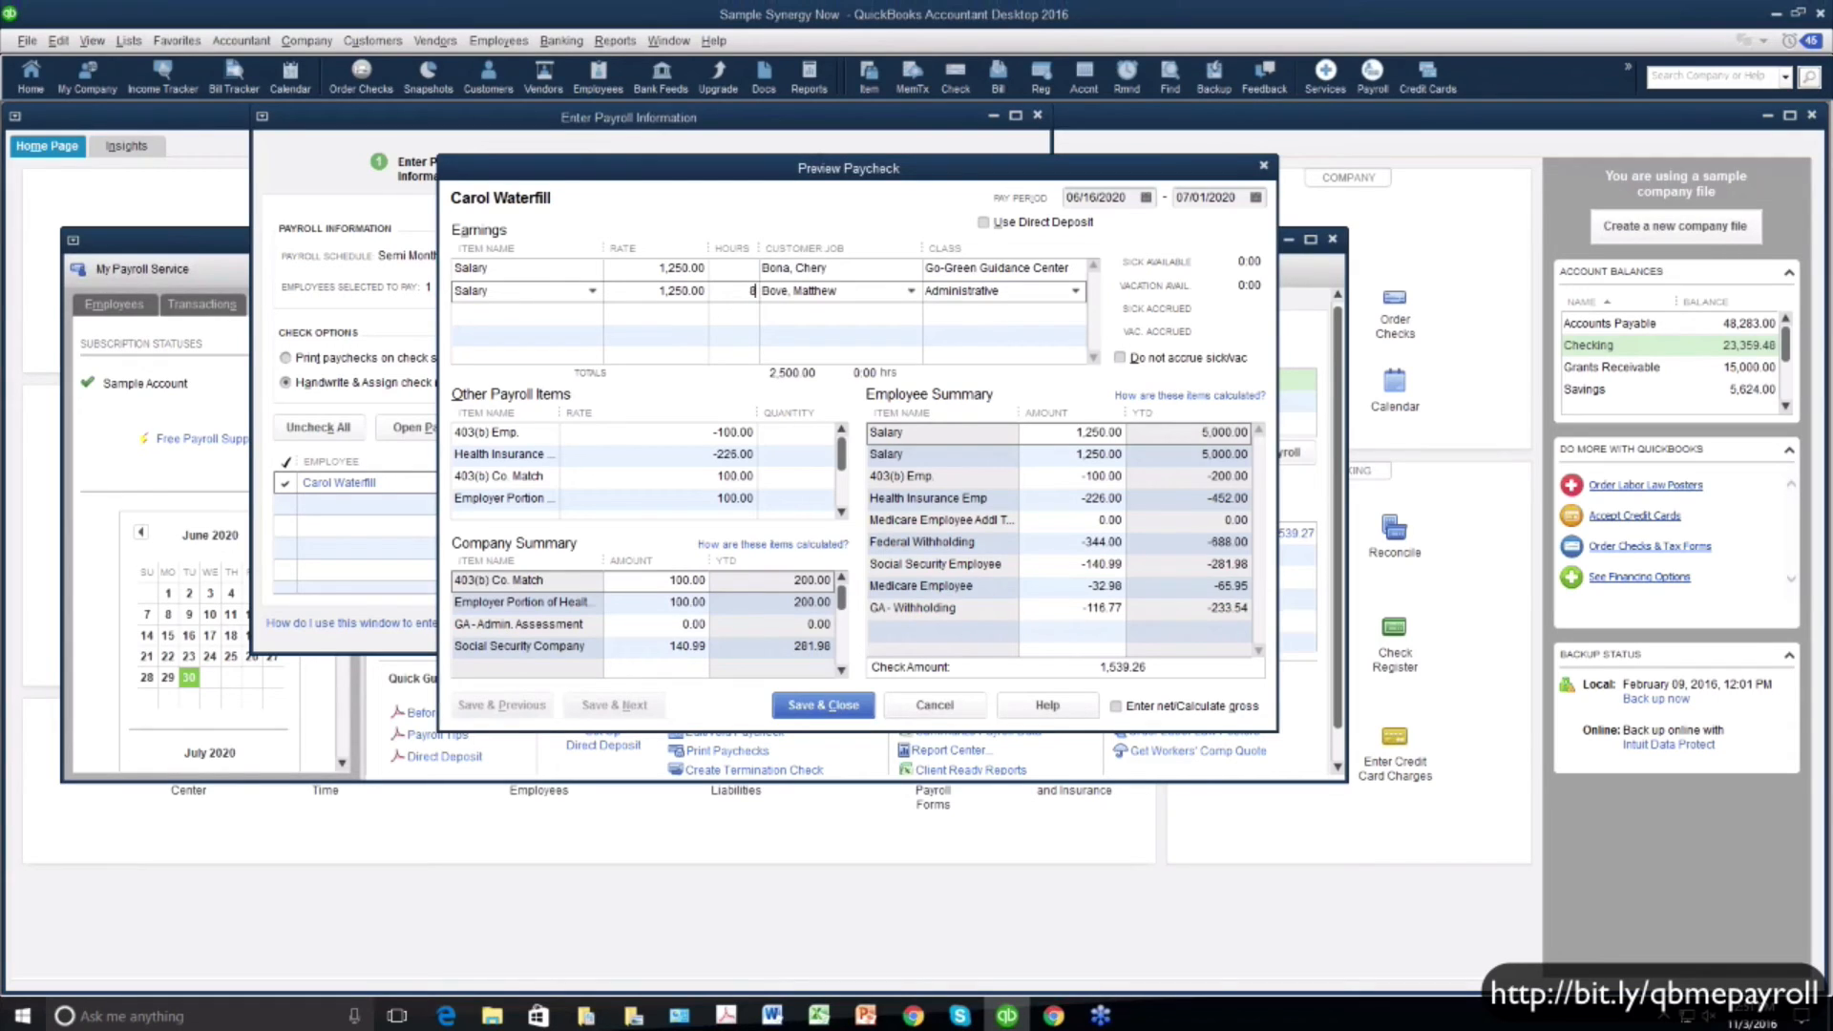
text(8)
click(748, 269)
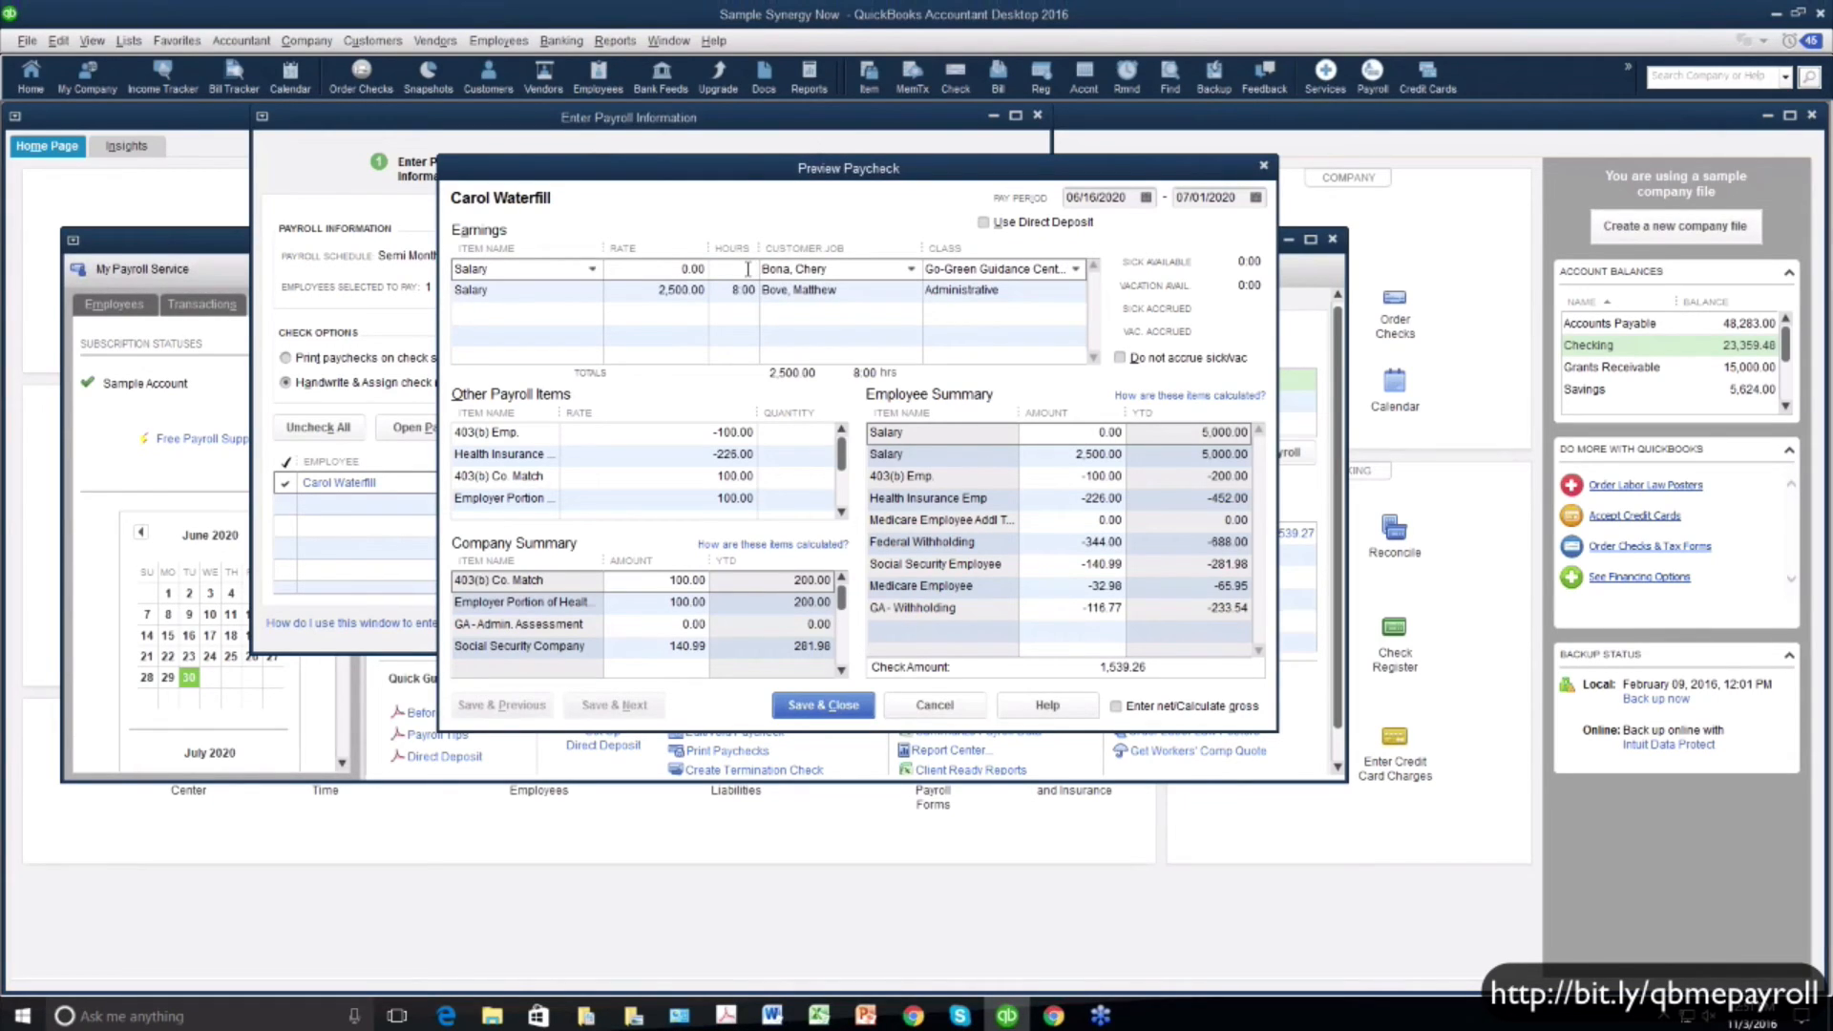
text(72)
key(Tab)
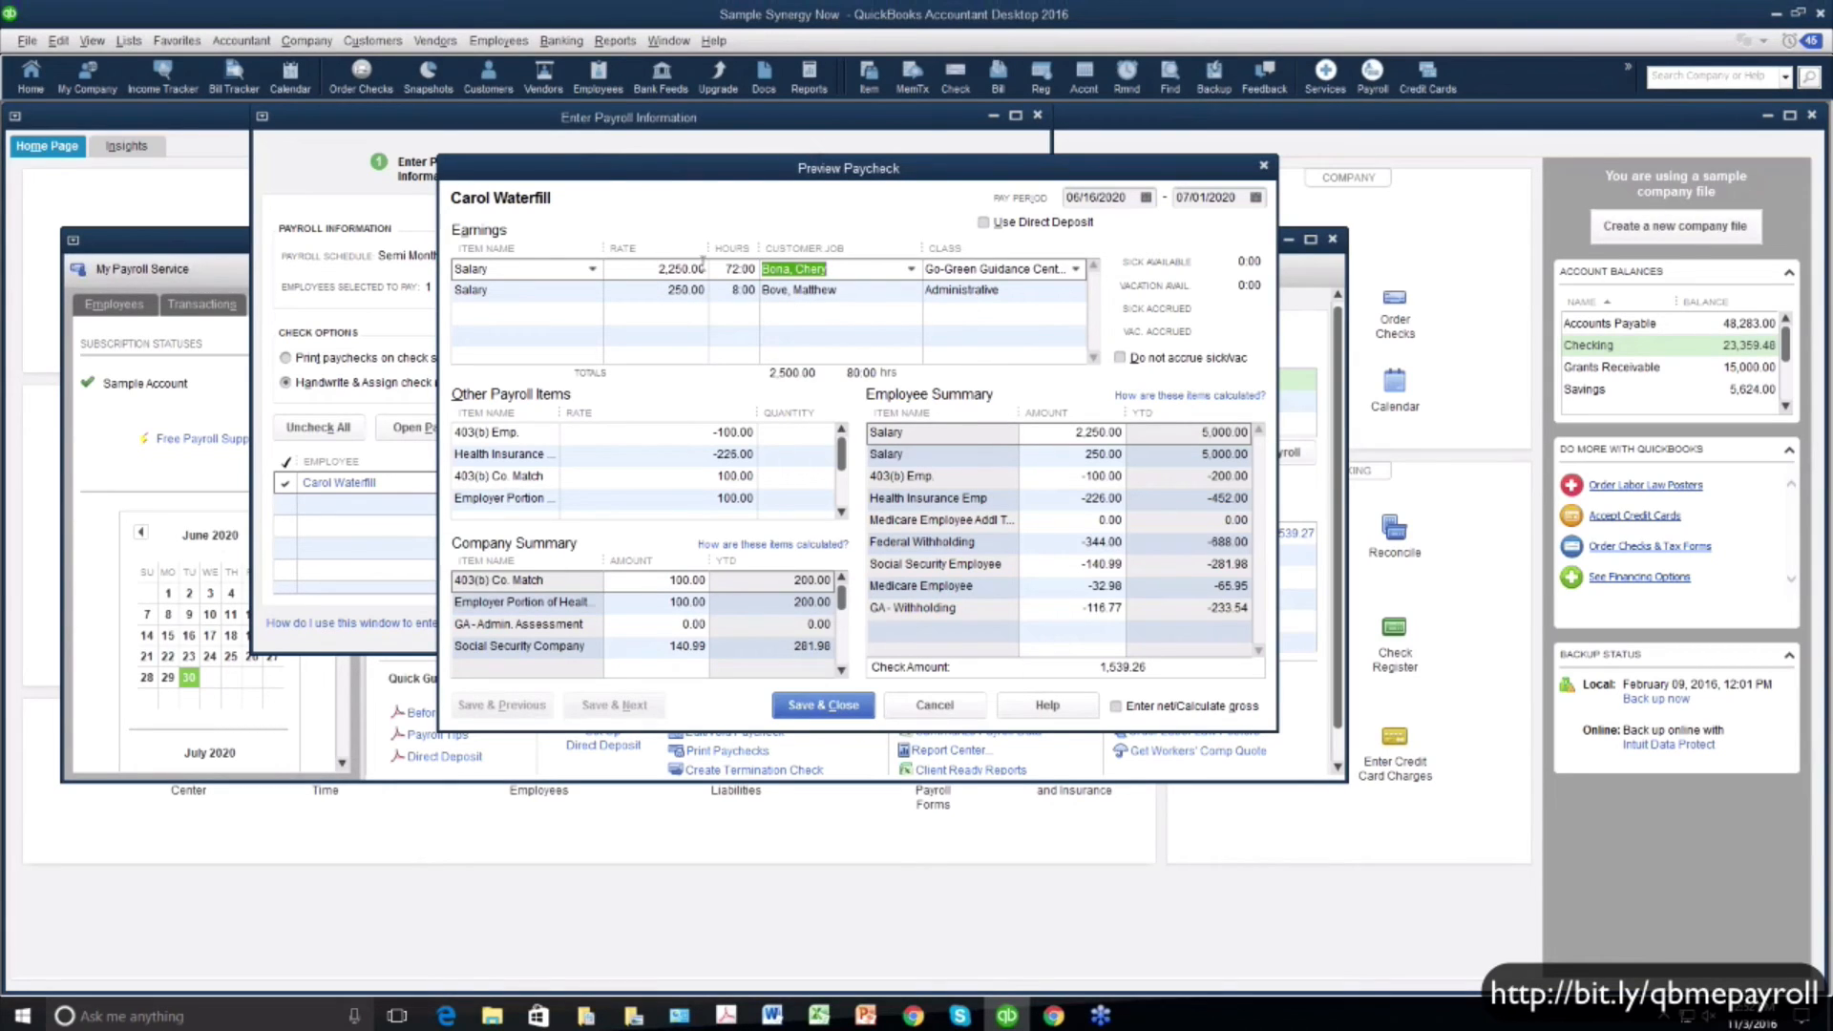
Save the paycheck detail, create the paychecks for this payroll run, and close the confirmation
click(823, 707)
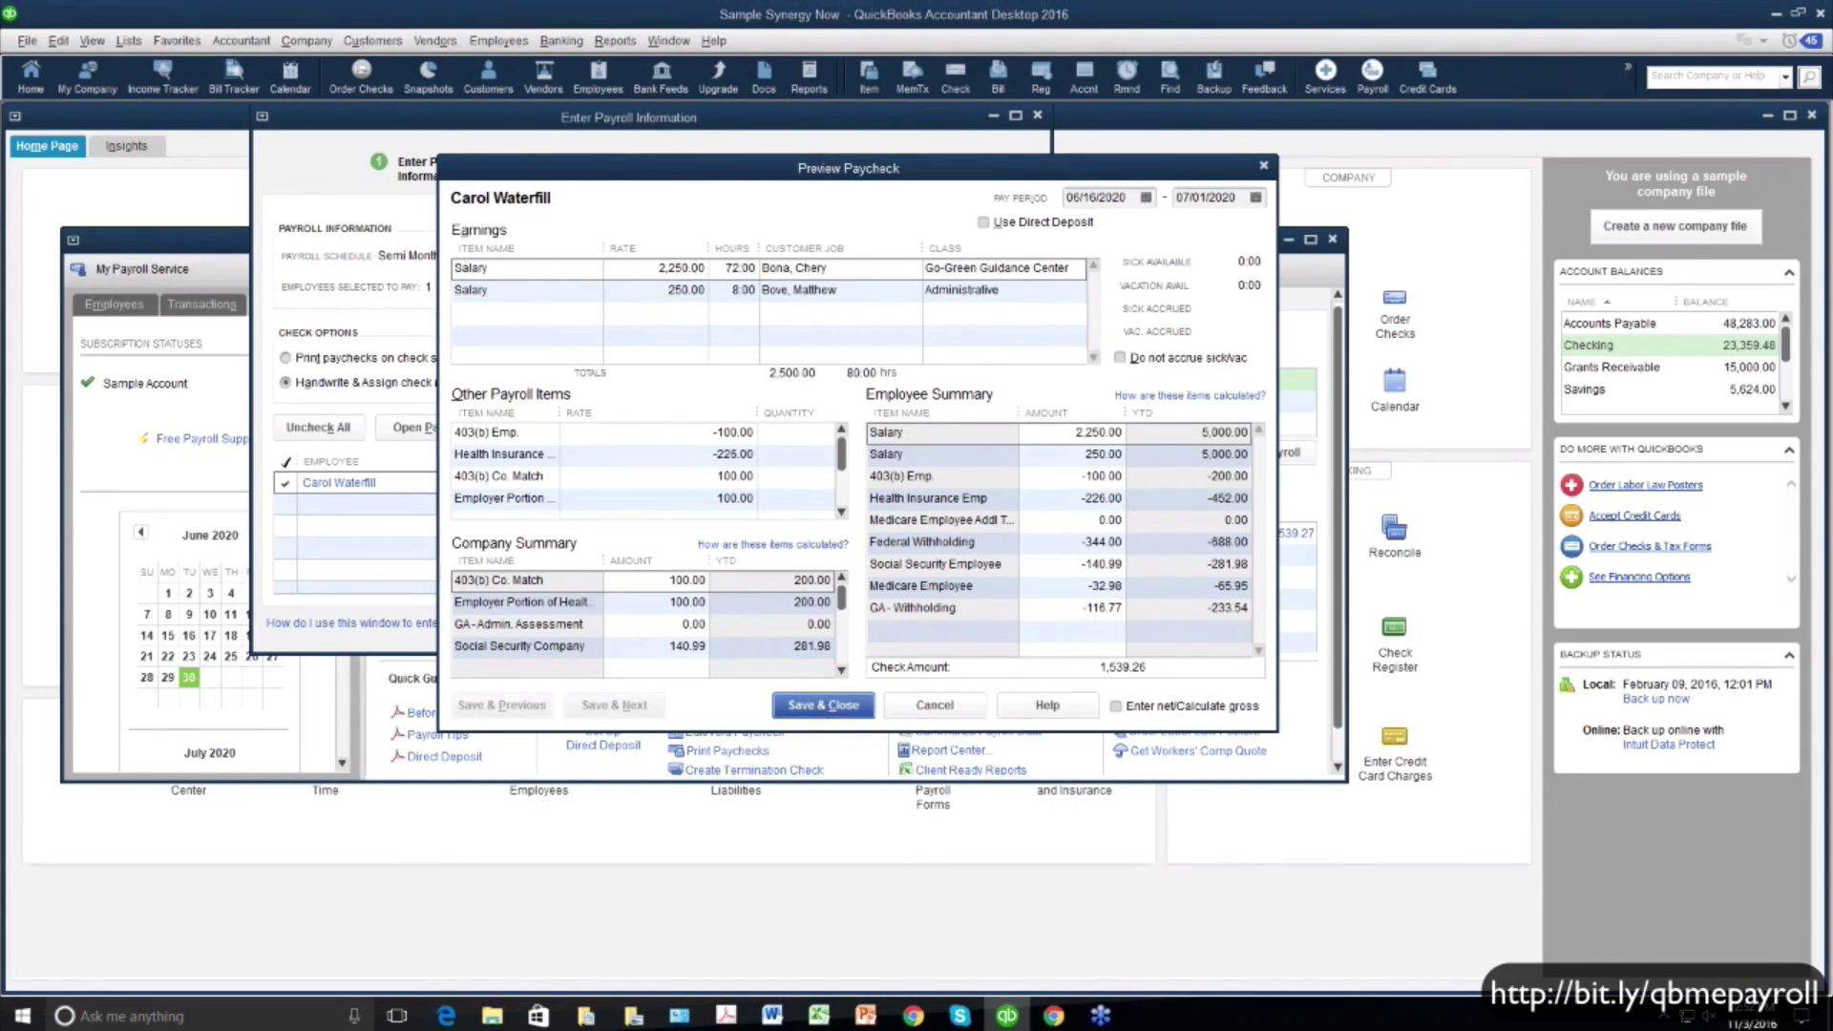
click(904, 638)
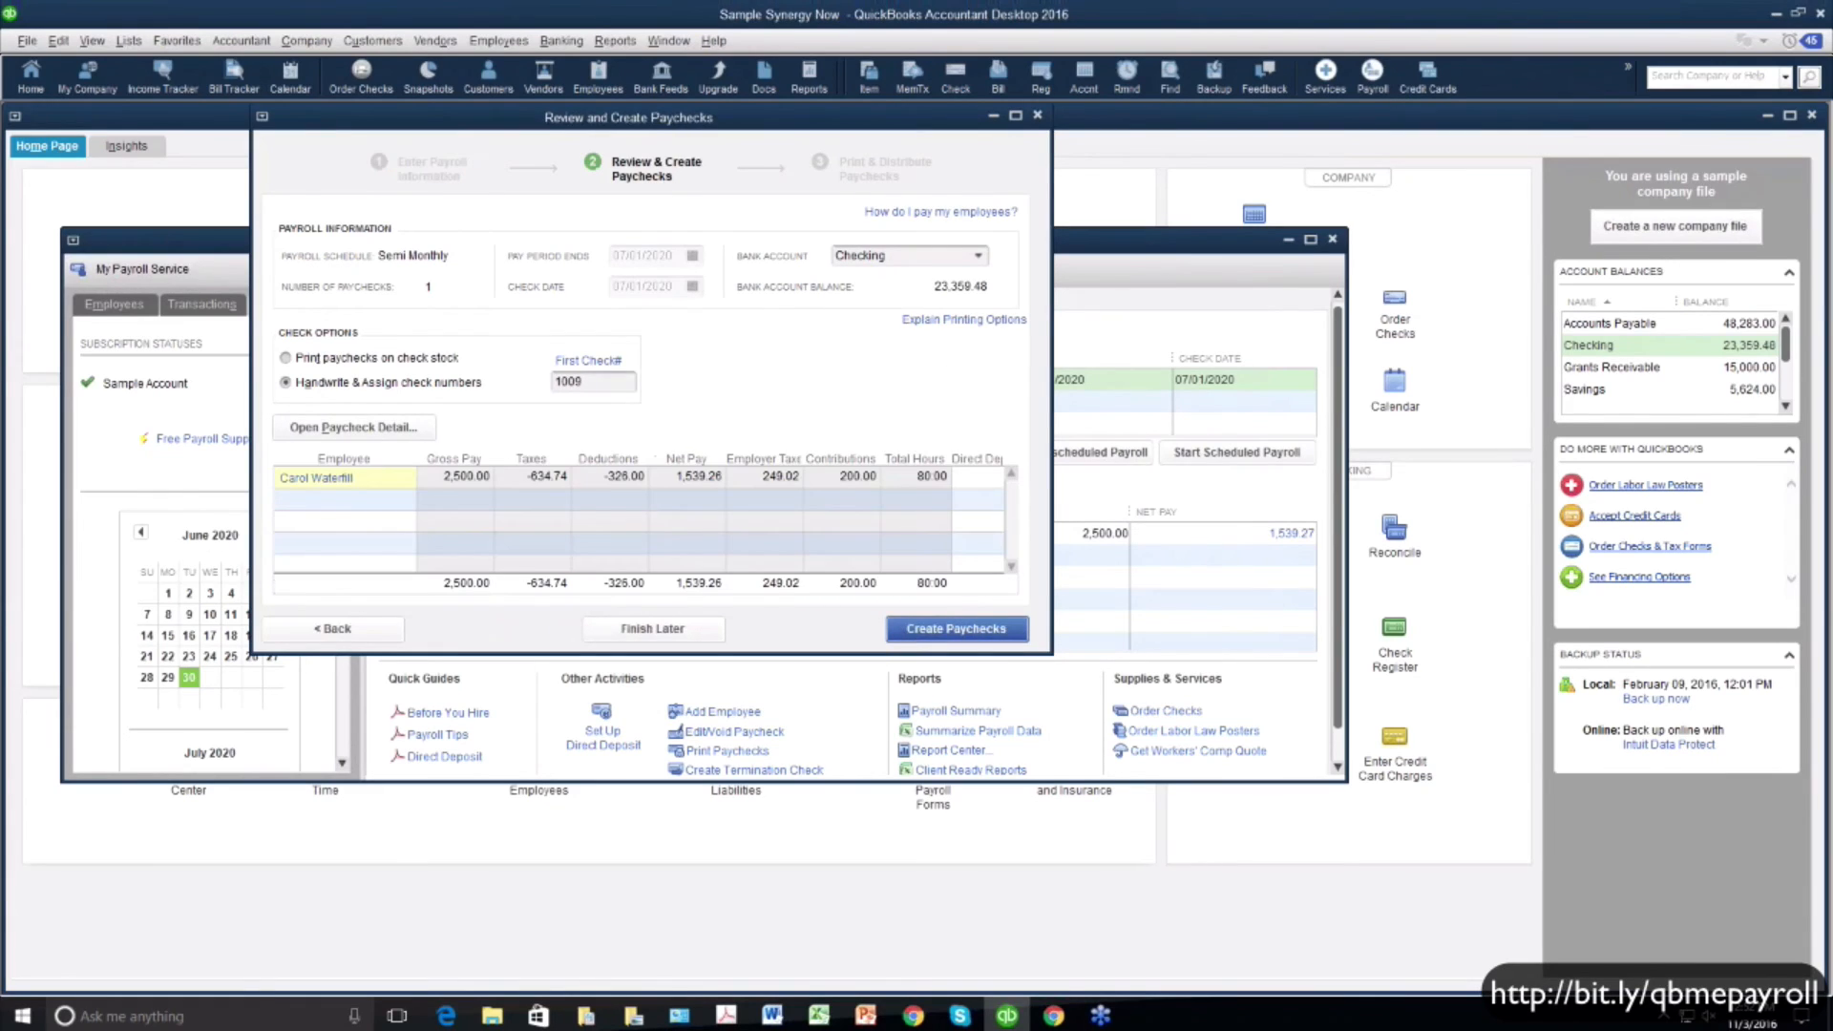
click(957, 628)
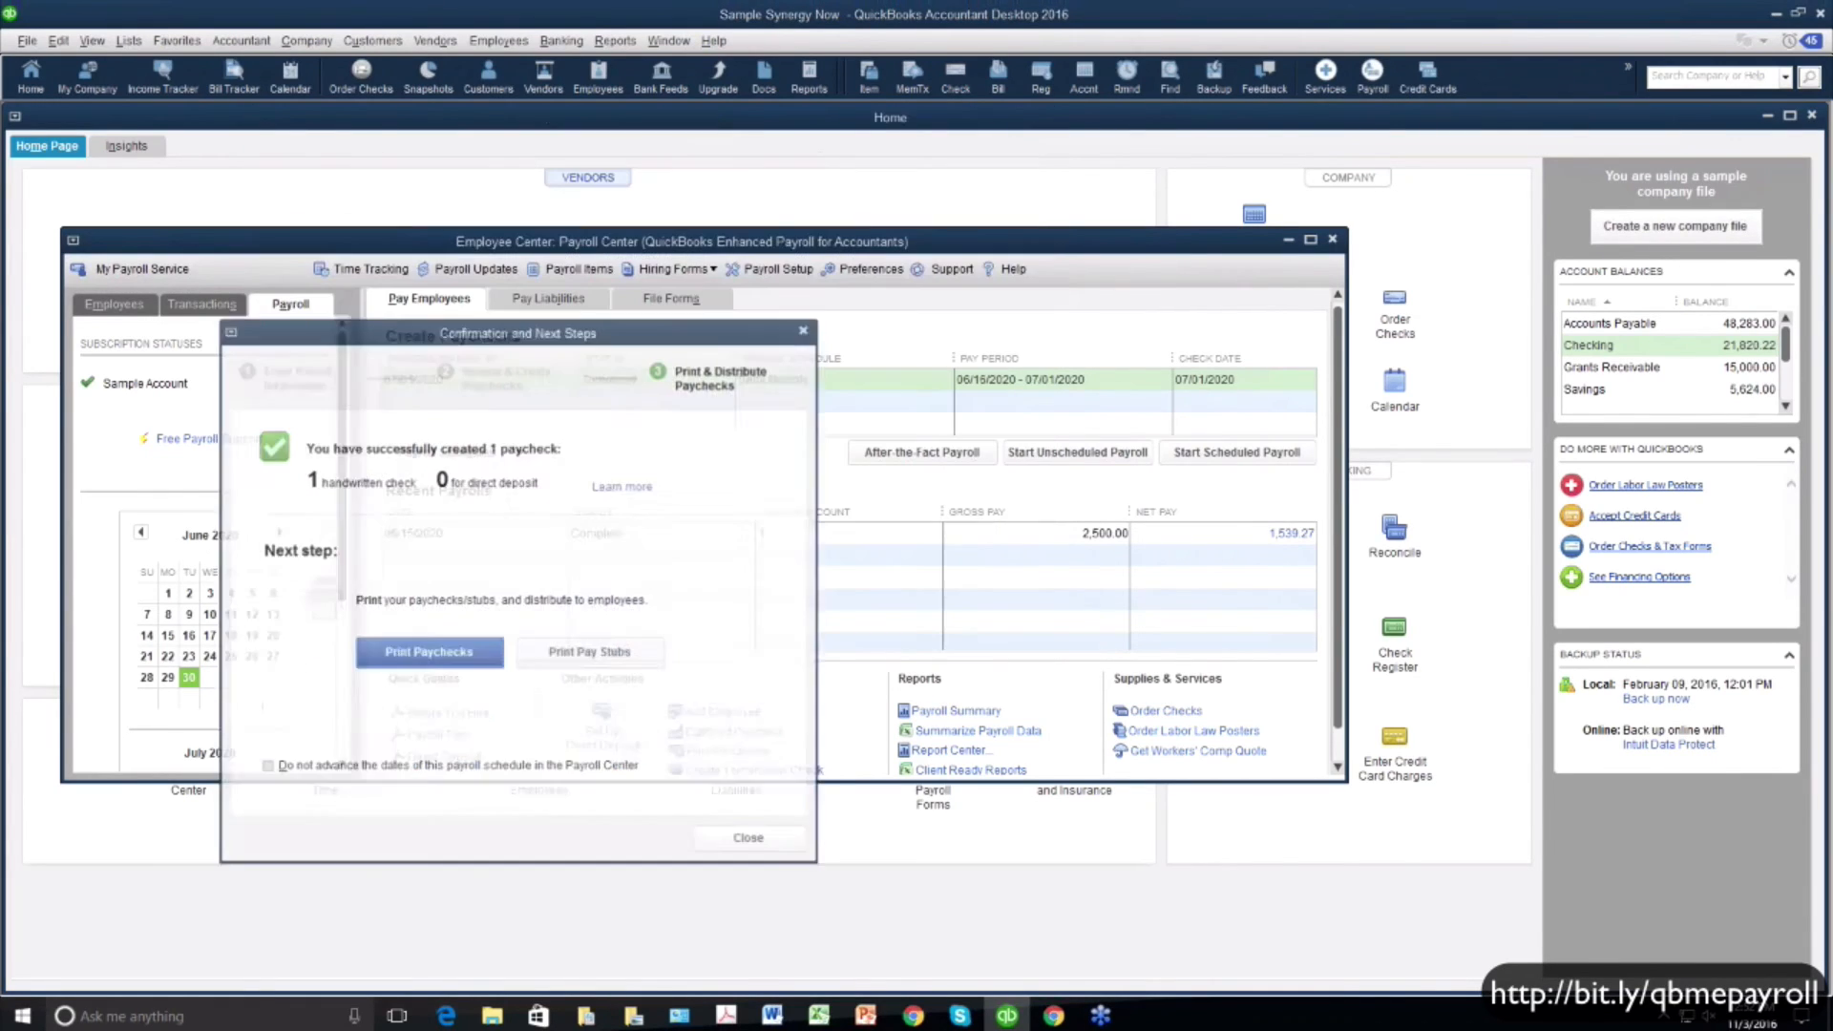
click(753, 840)
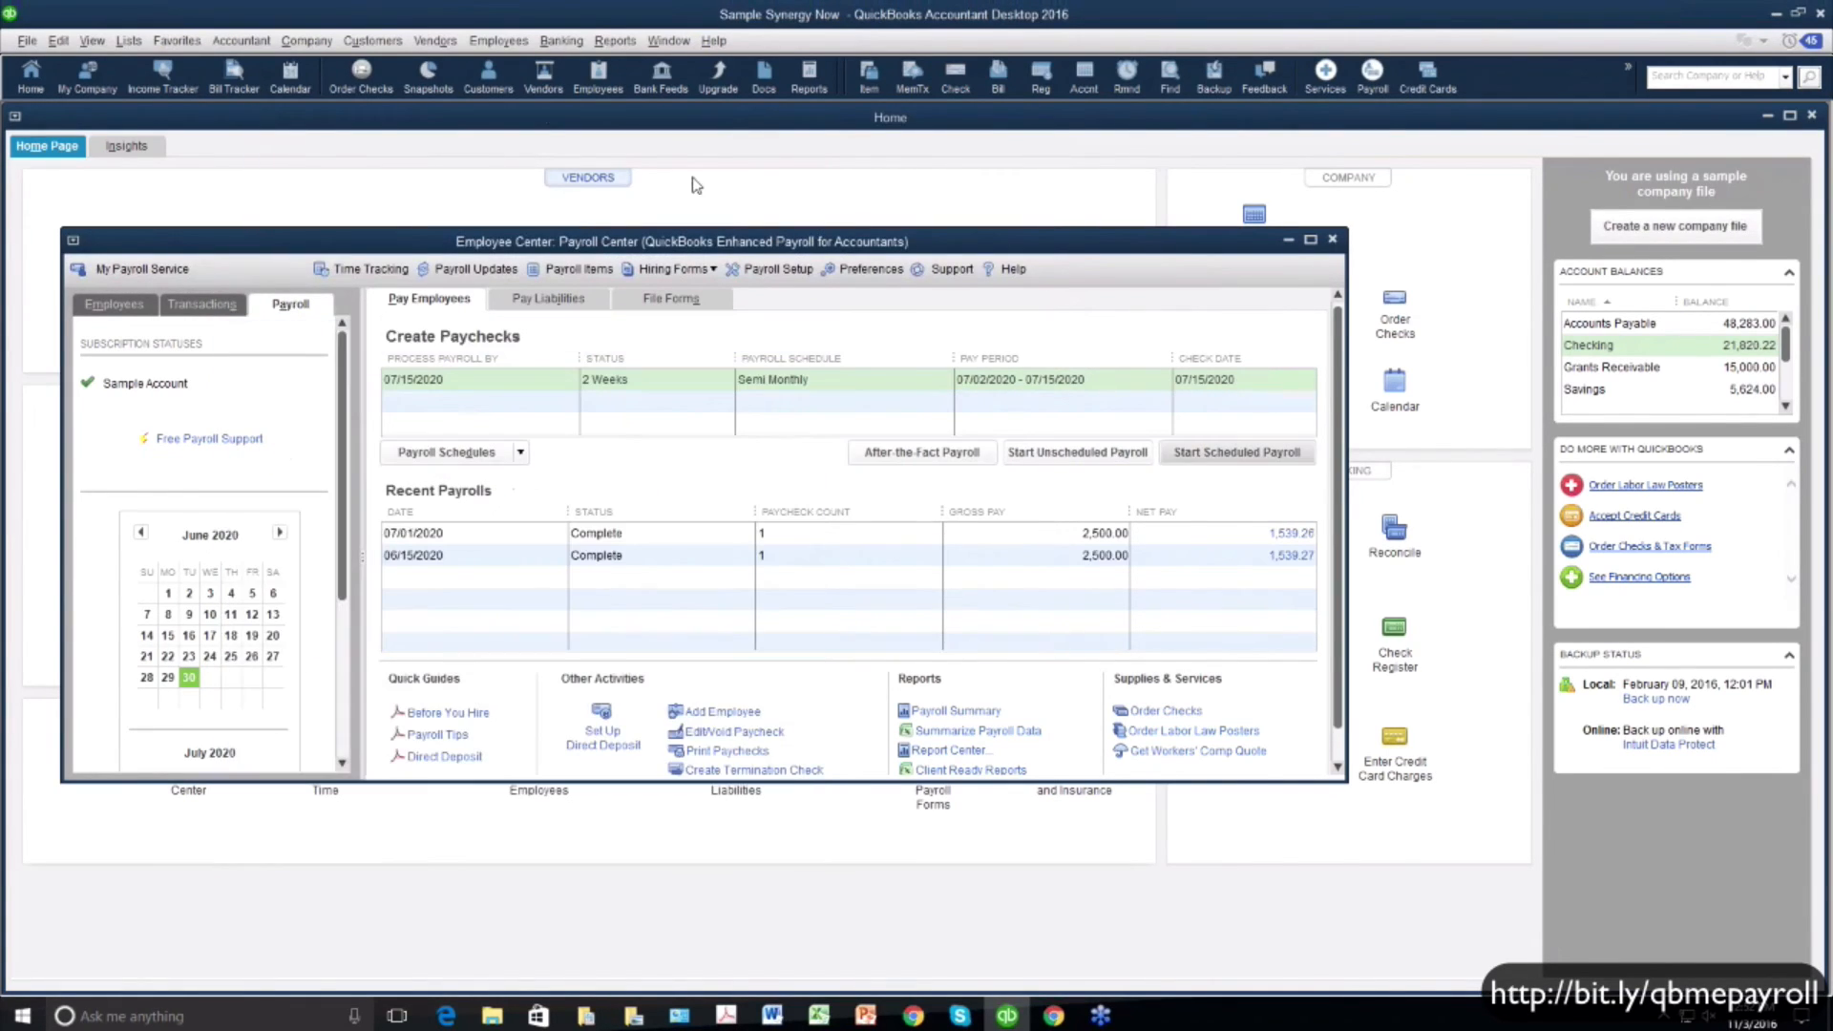
Run the Profit & Loss by Class report for 07/01/2020 through 07/01/2020
click(609, 44)
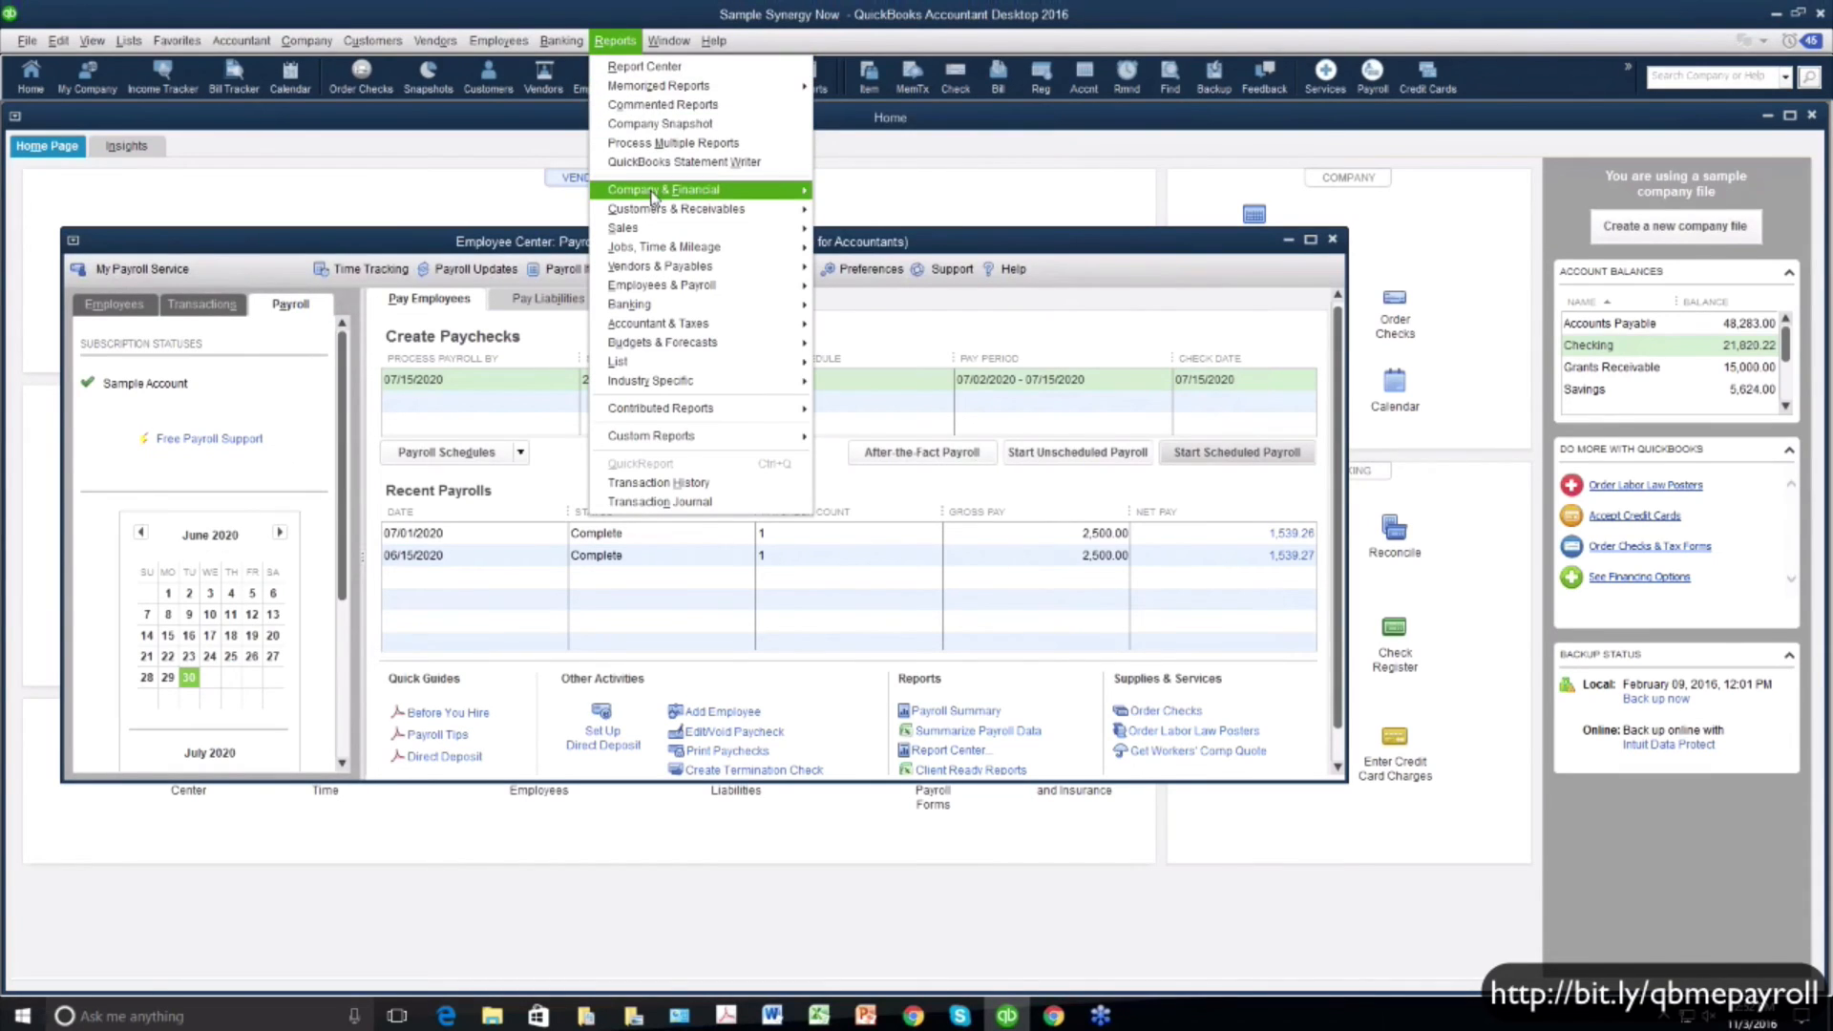
mouse_move(657, 198)
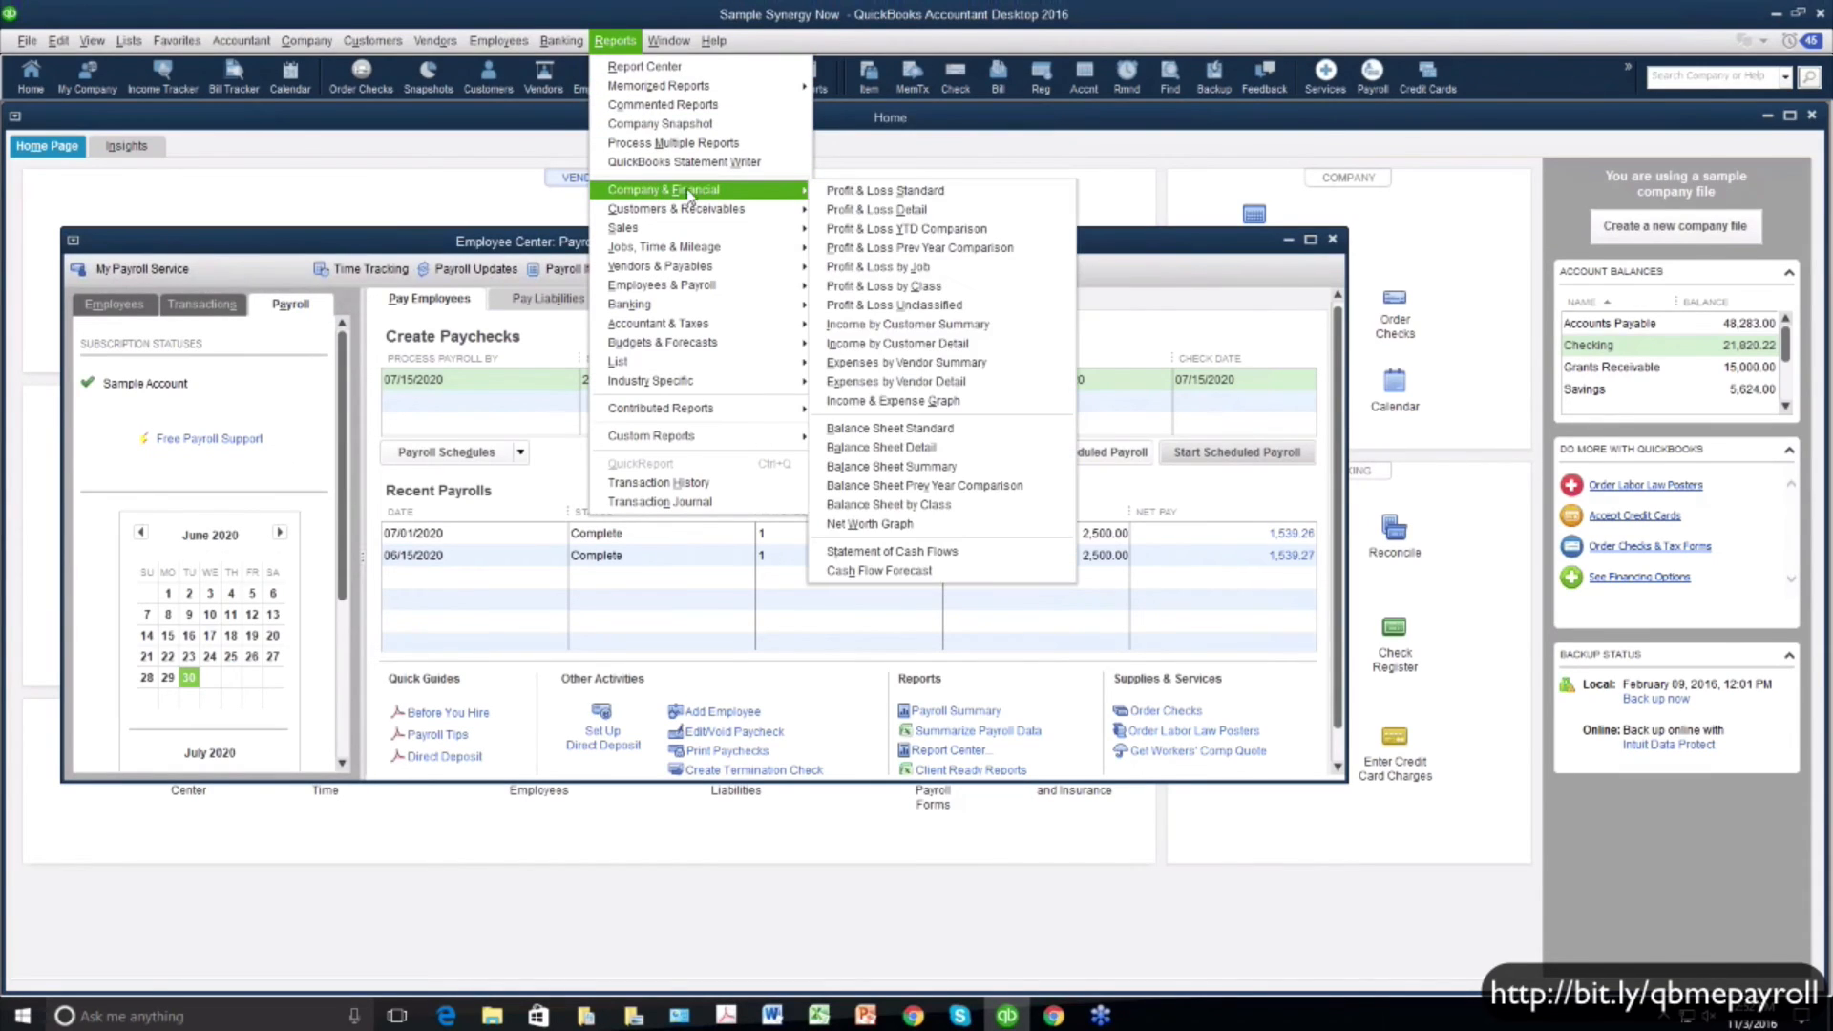
click(874, 288)
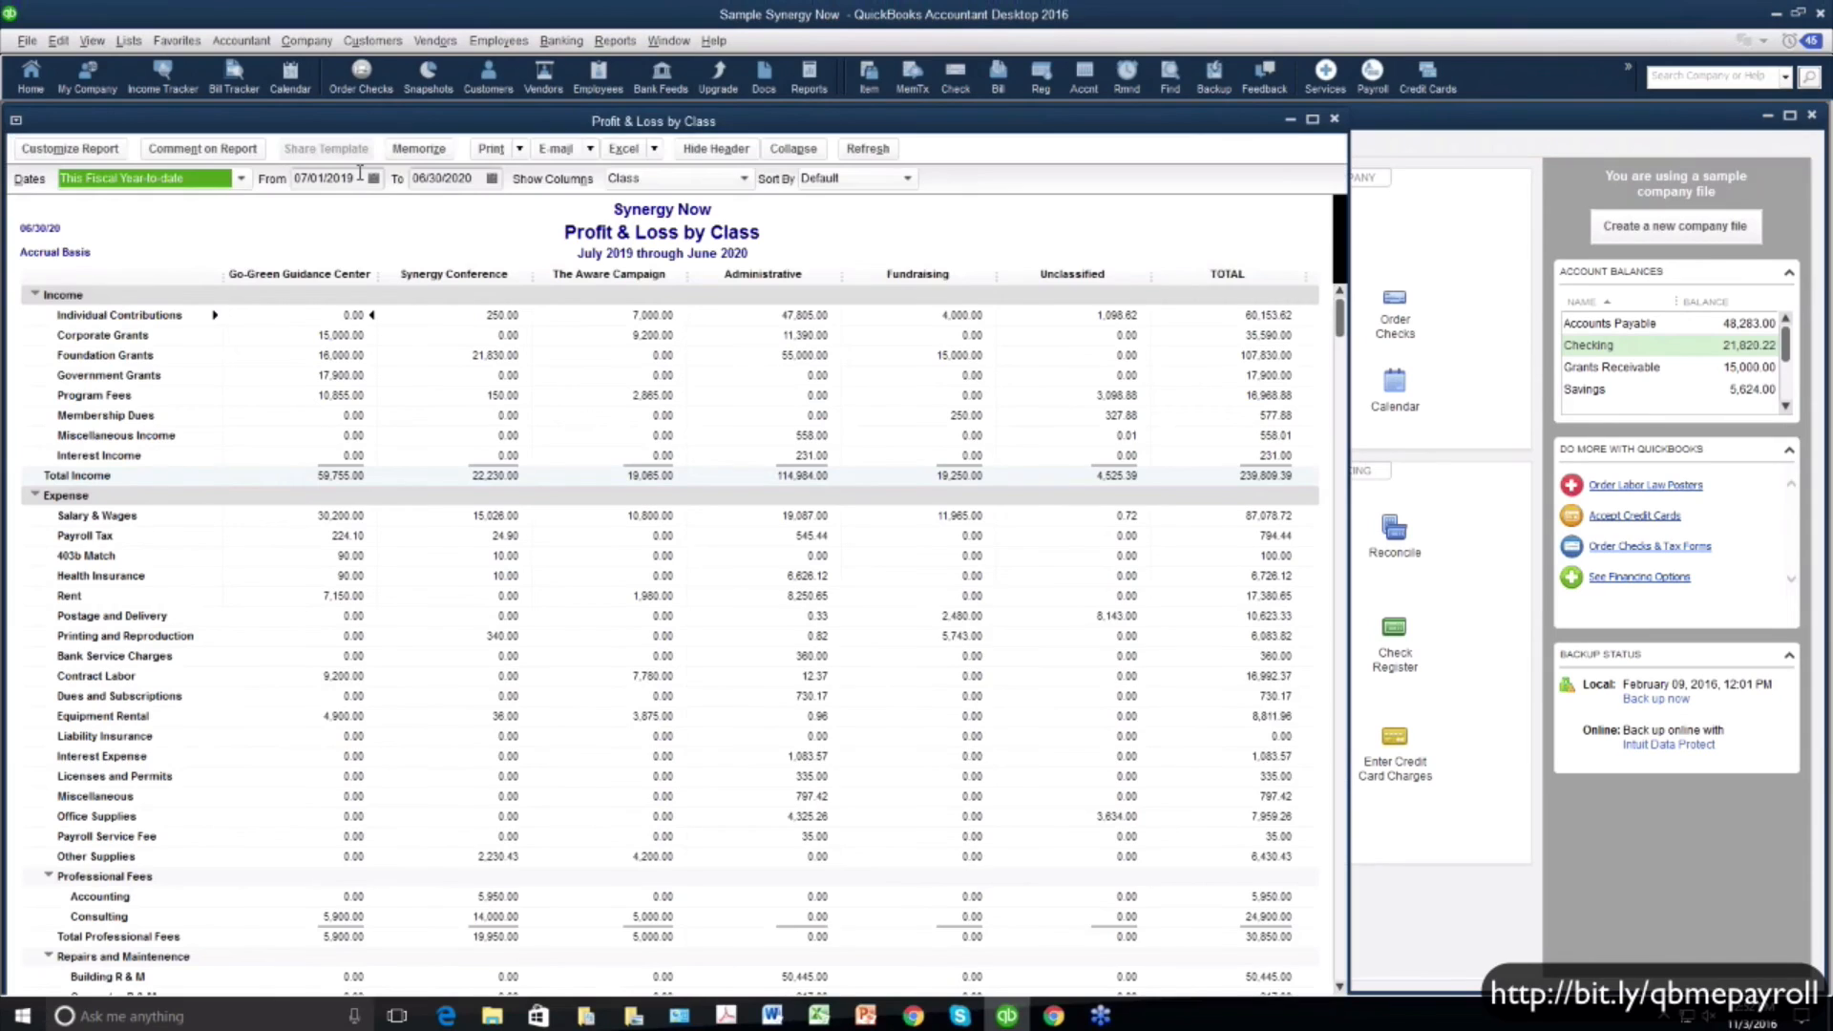
click(359, 177)
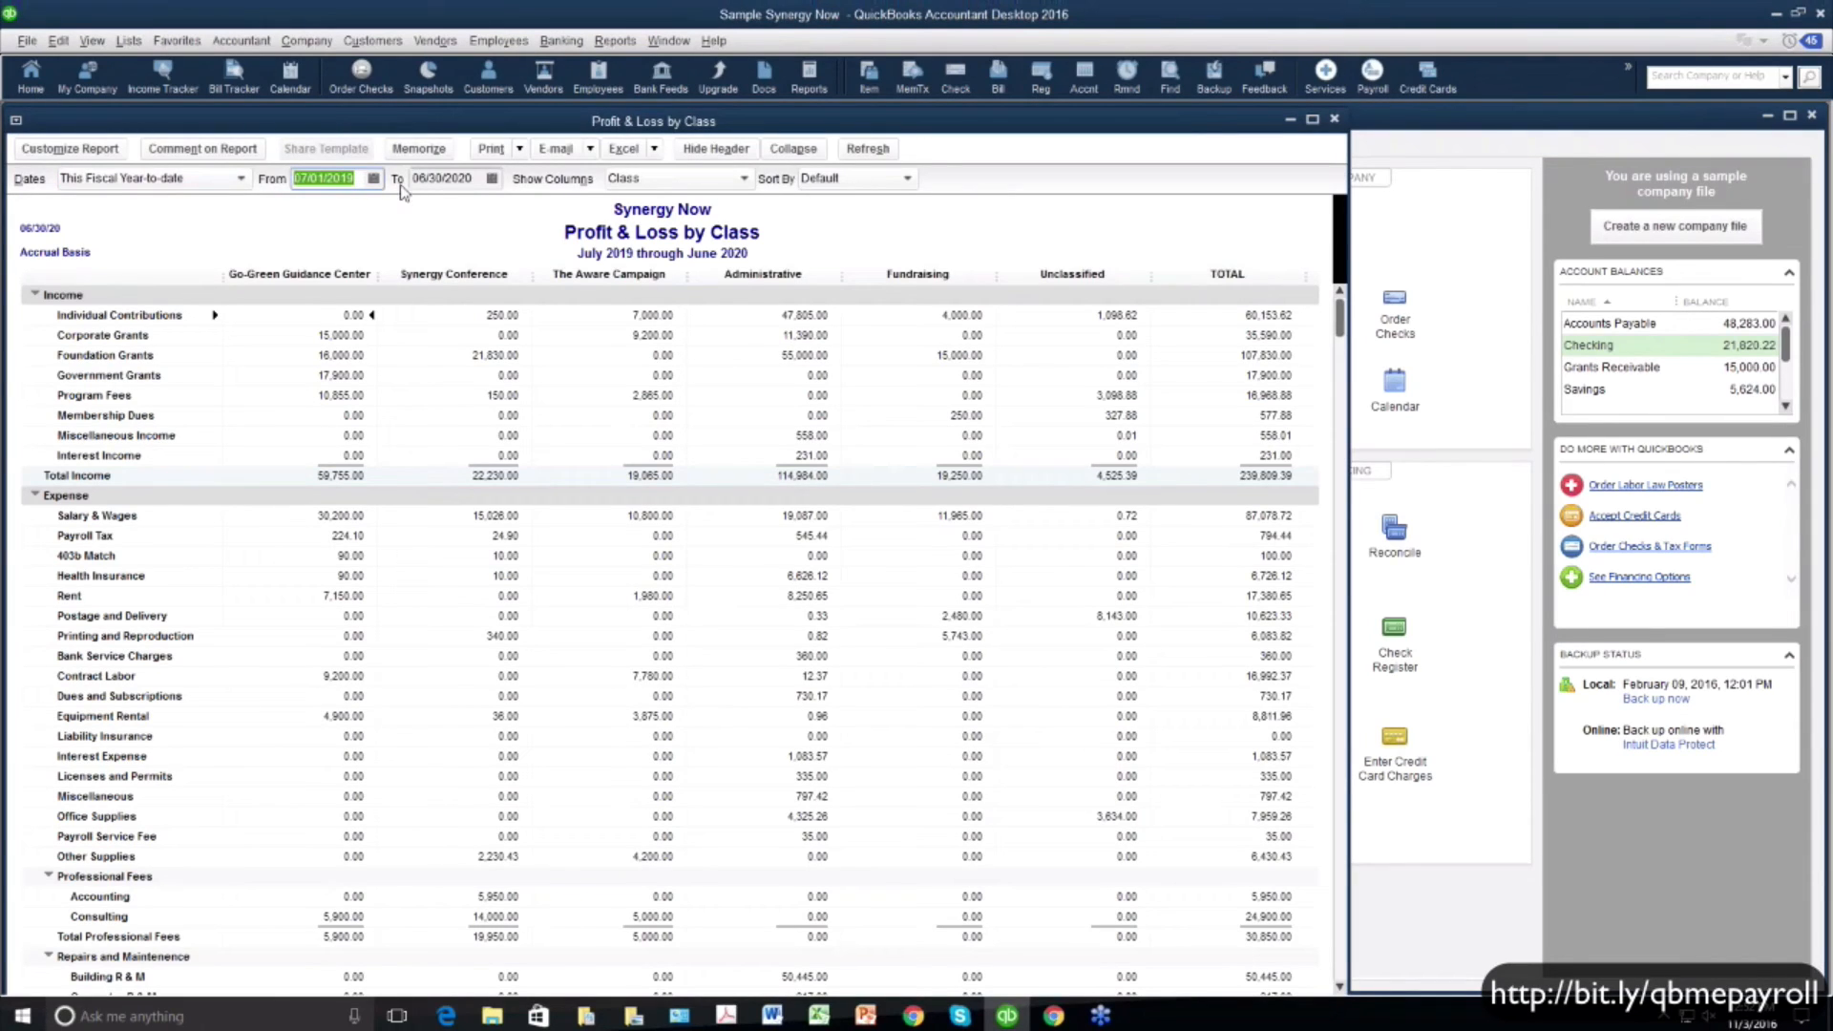
text(070120)
key(Tab)
text(07/0)
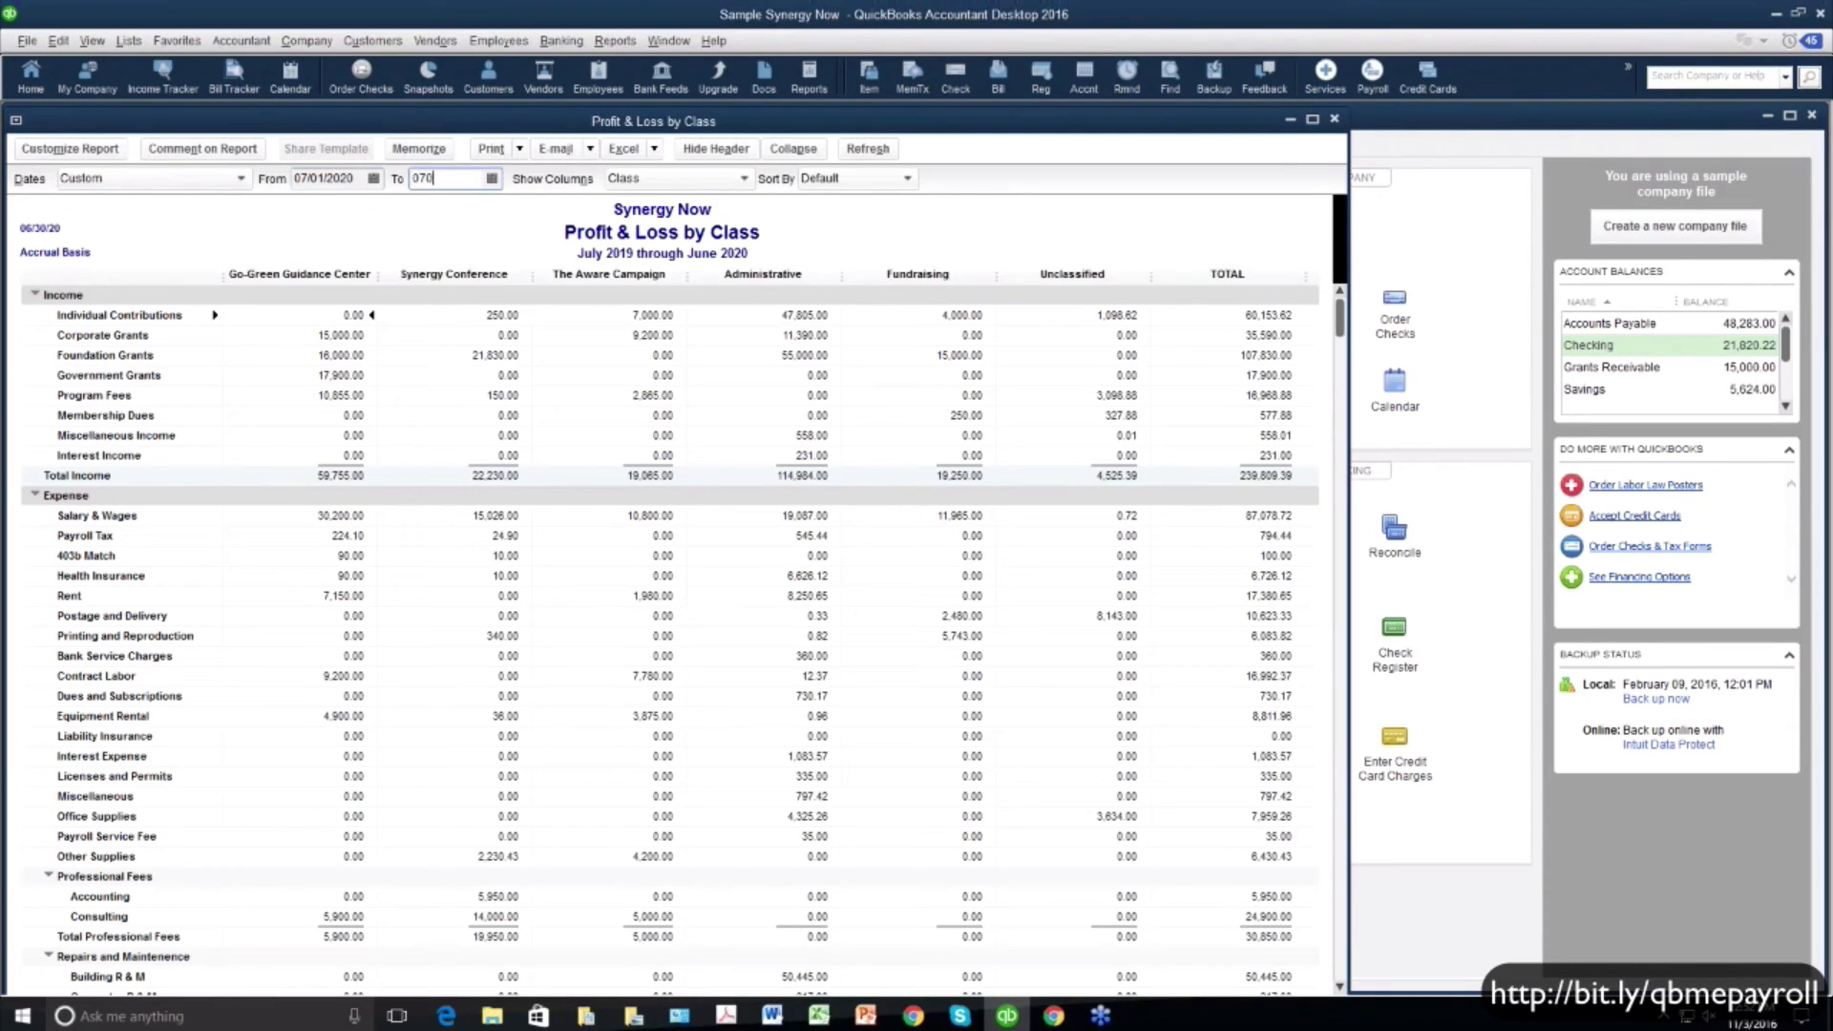
text(1/2020)
key(Tab)
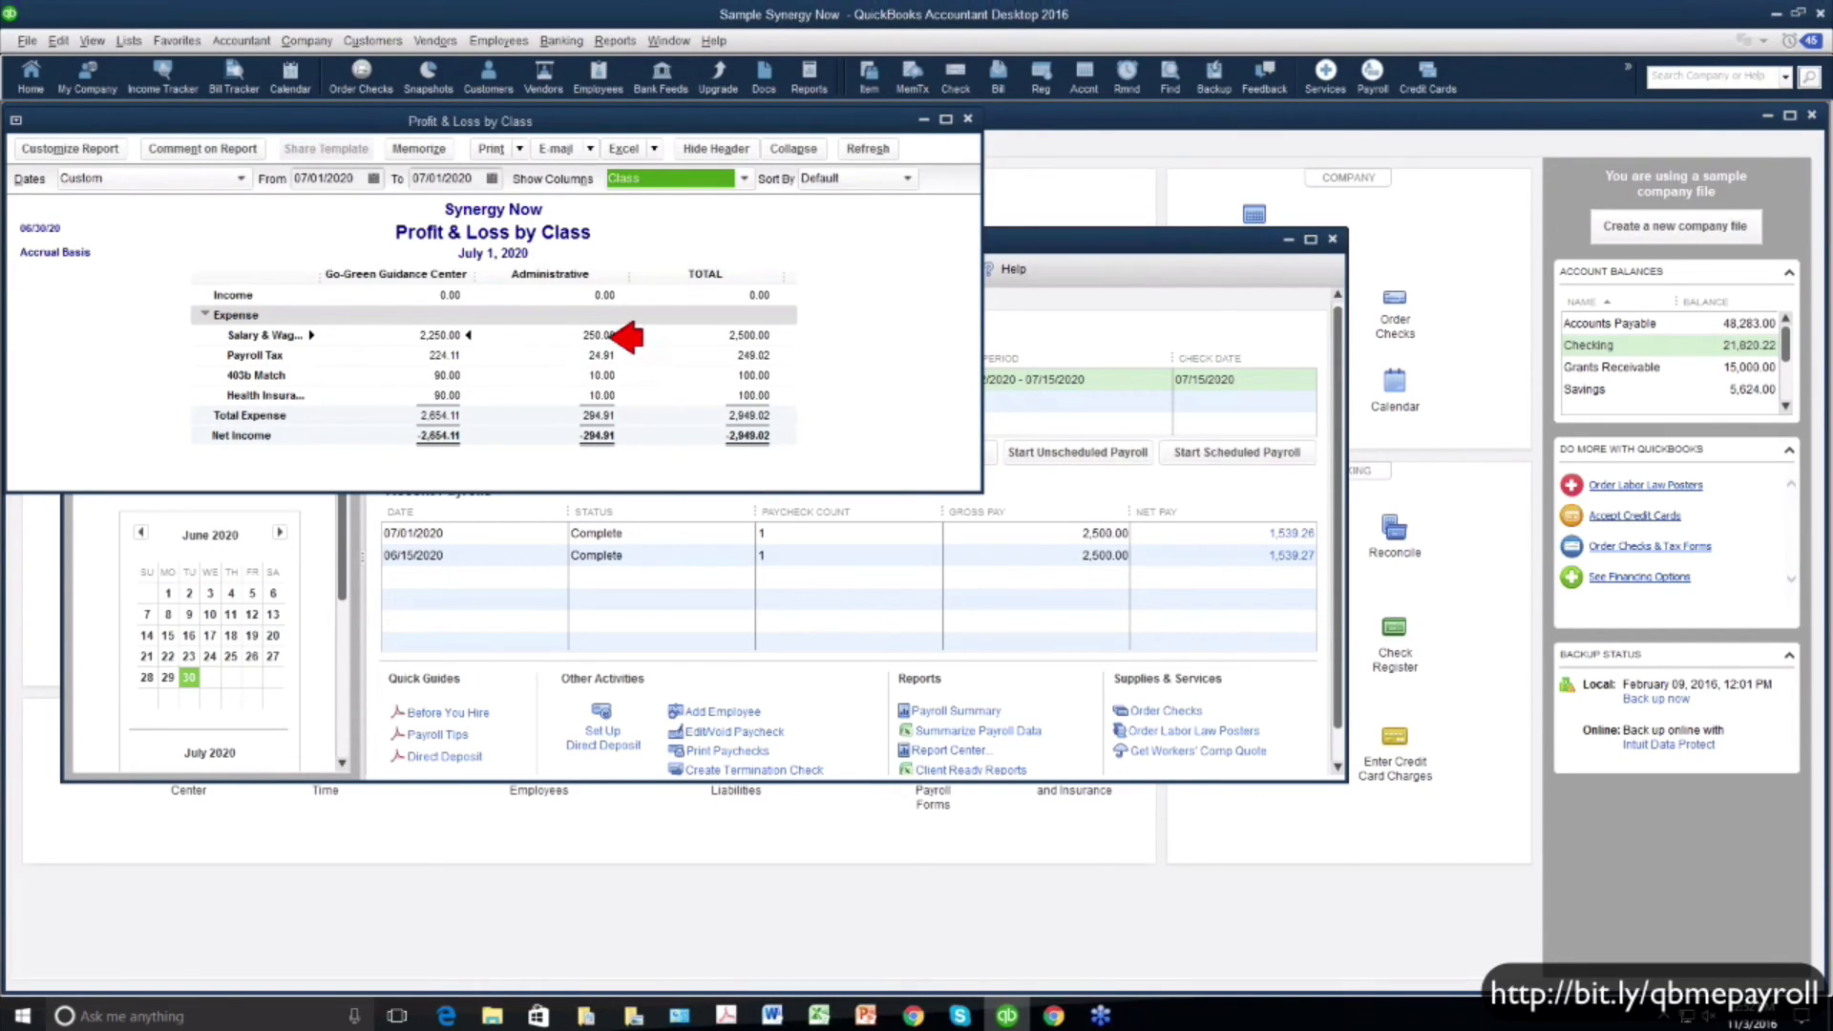
Check the company's Payroll & Employees preferences for how classes are assigned on paychecks, and close the preferences
click(59, 40)
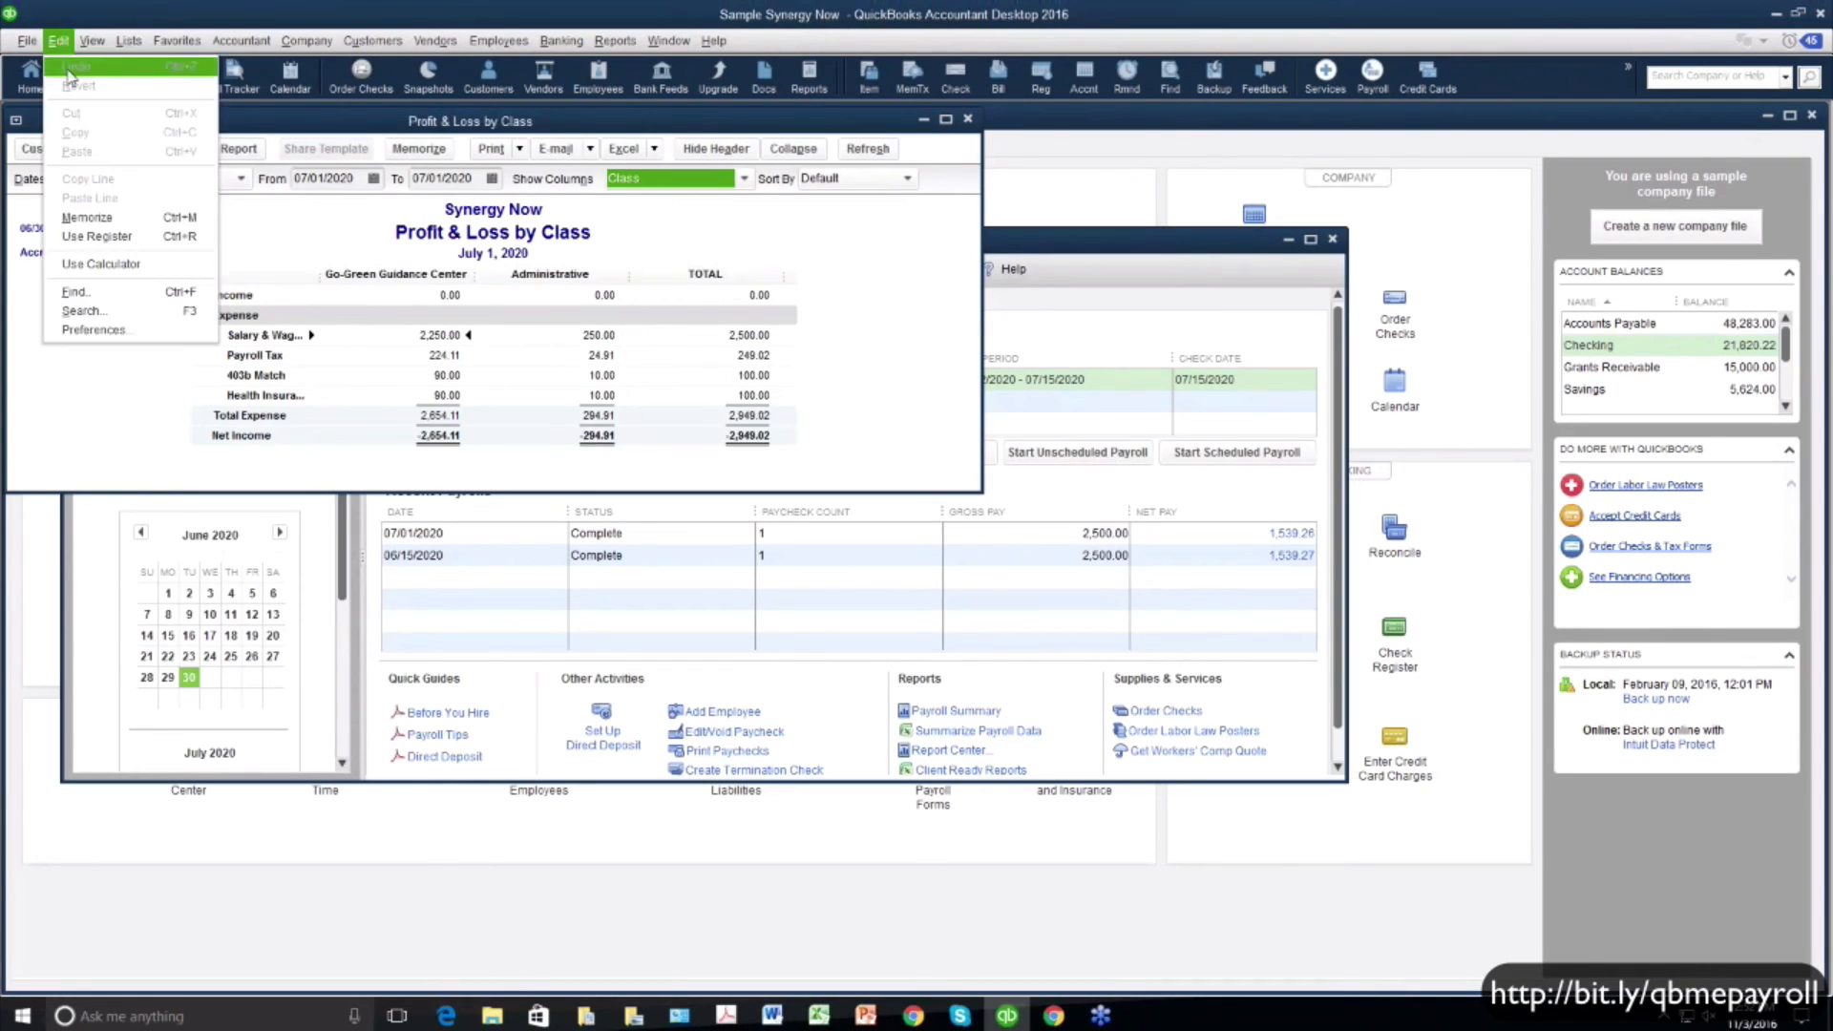
click(92, 331)
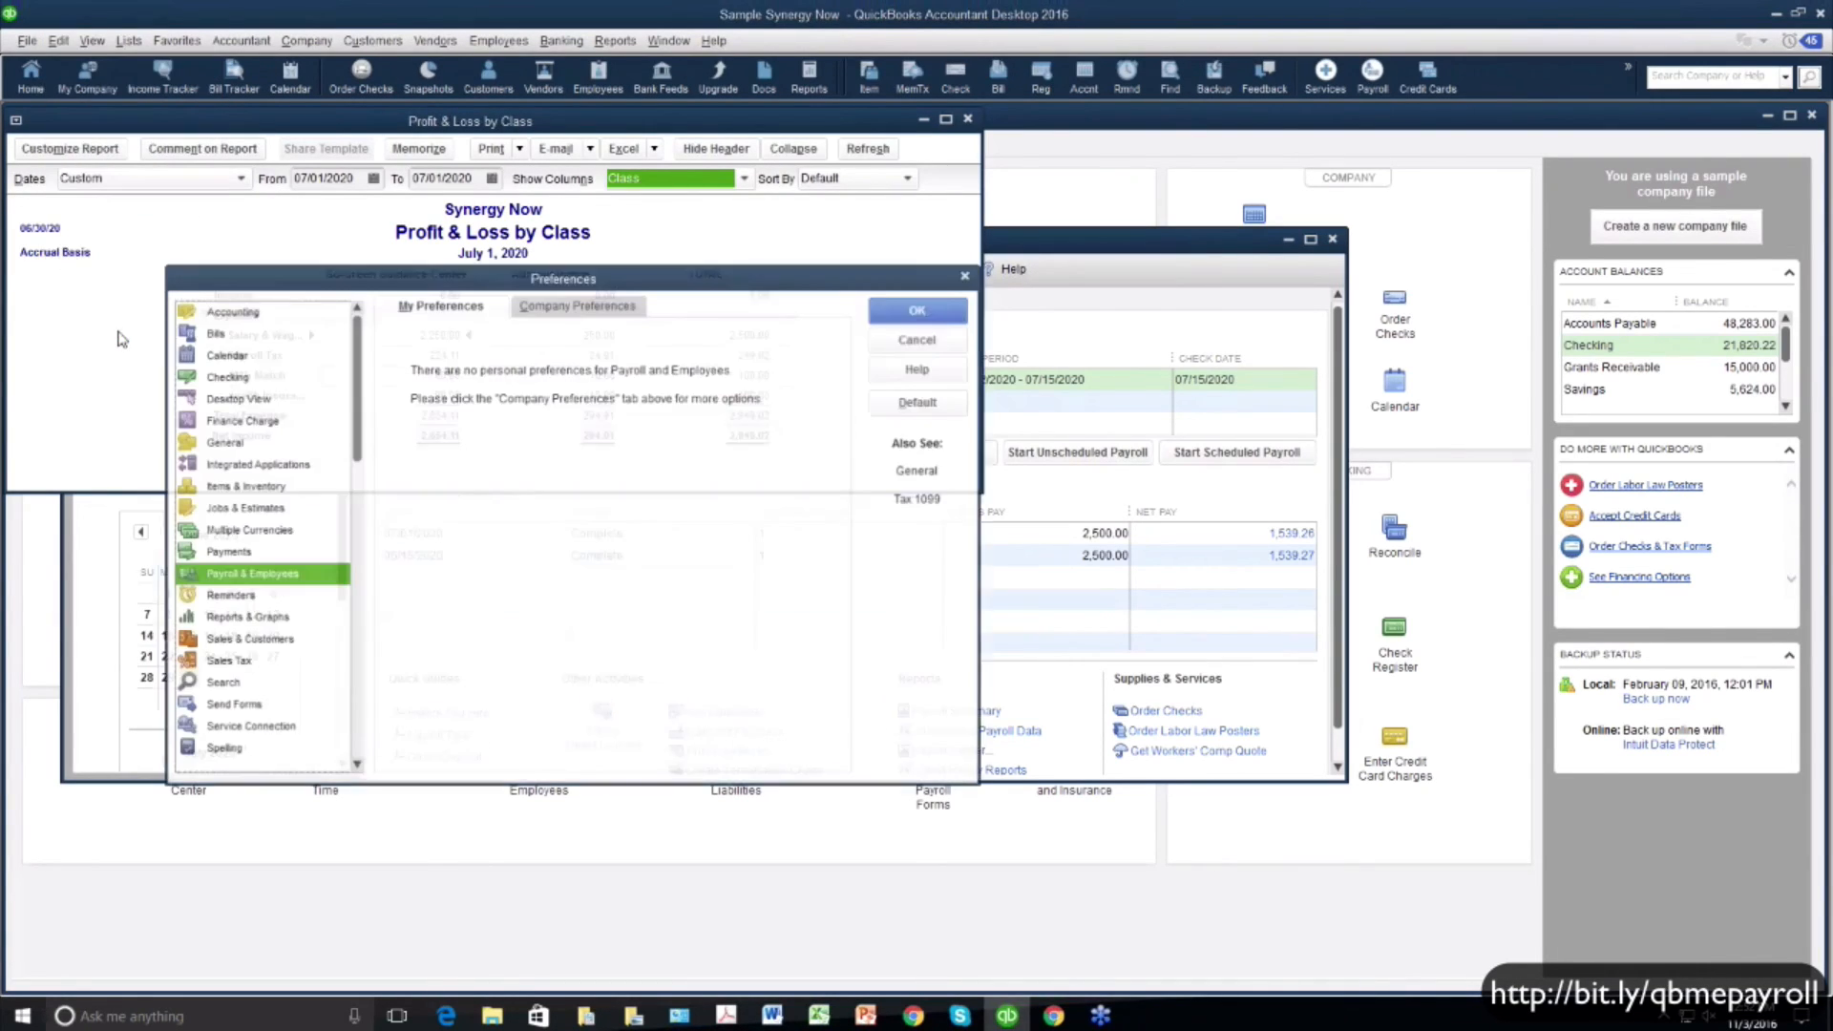
click(532, 313)
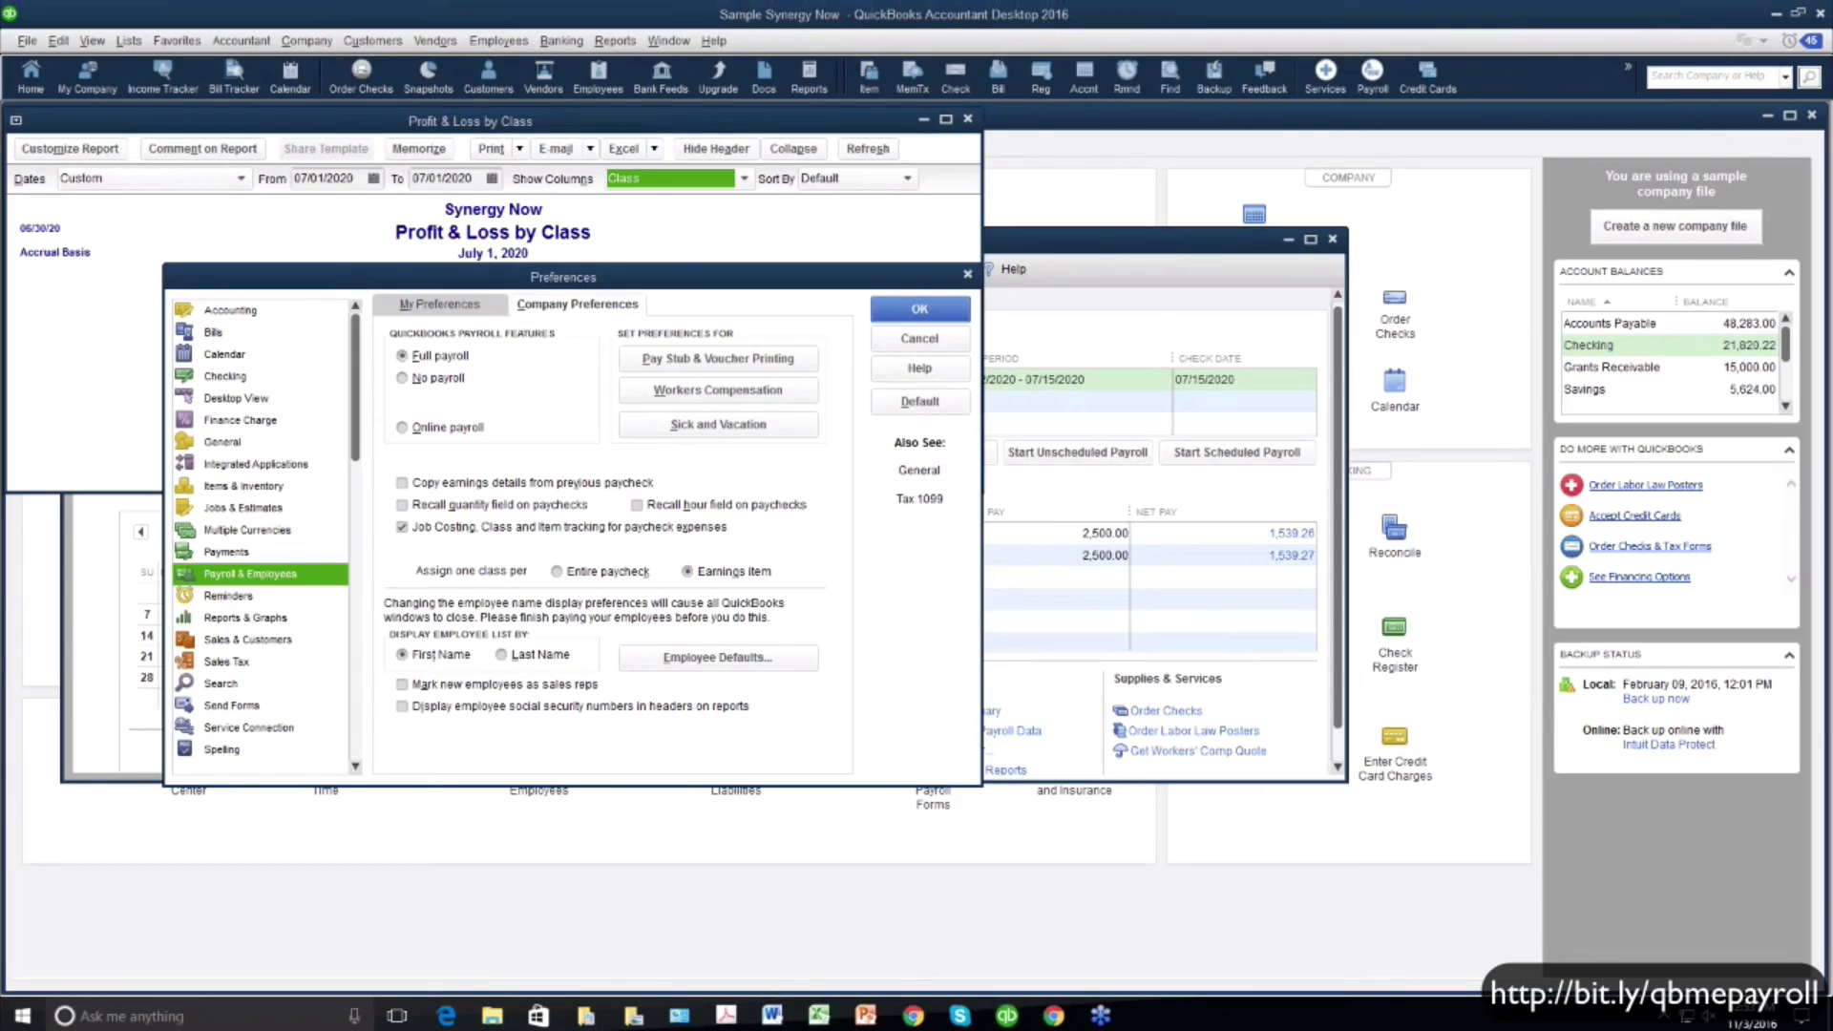
click(912, 310)
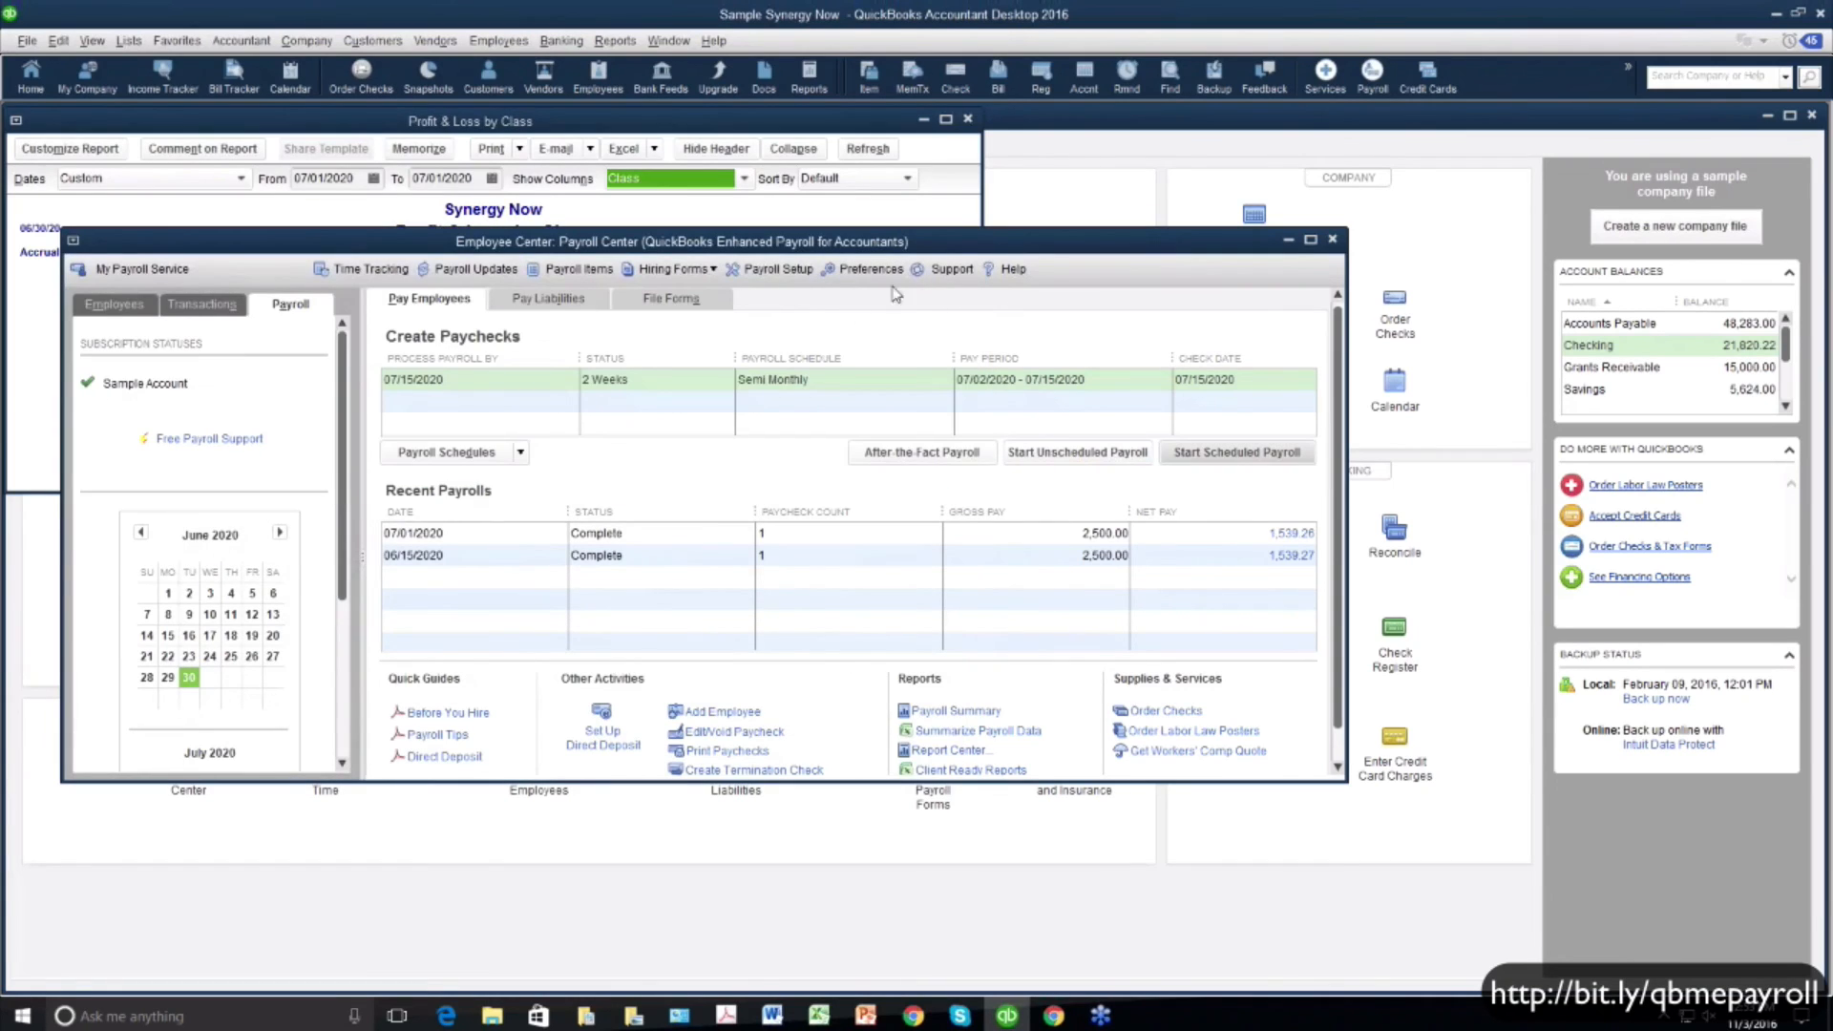
Show the payroll taxes and other liabilities due for payment in the Payroll Center
click(559, 302)
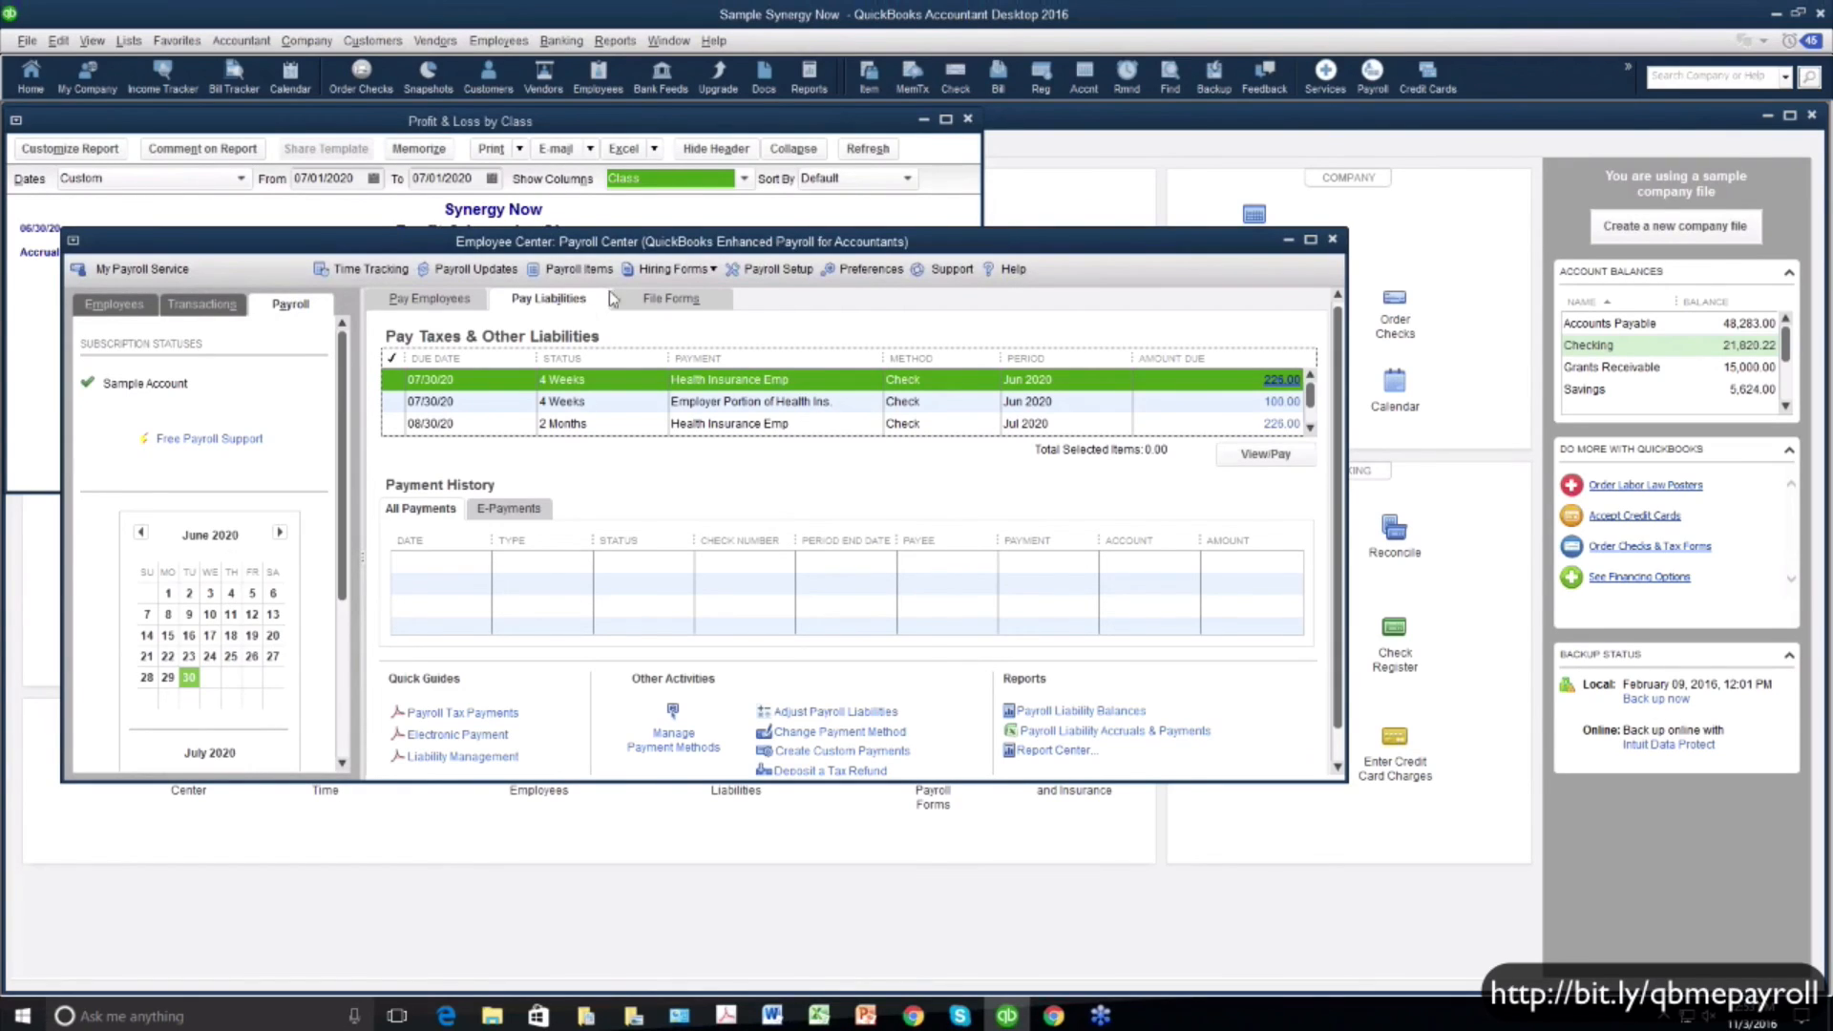
click(552, 41)
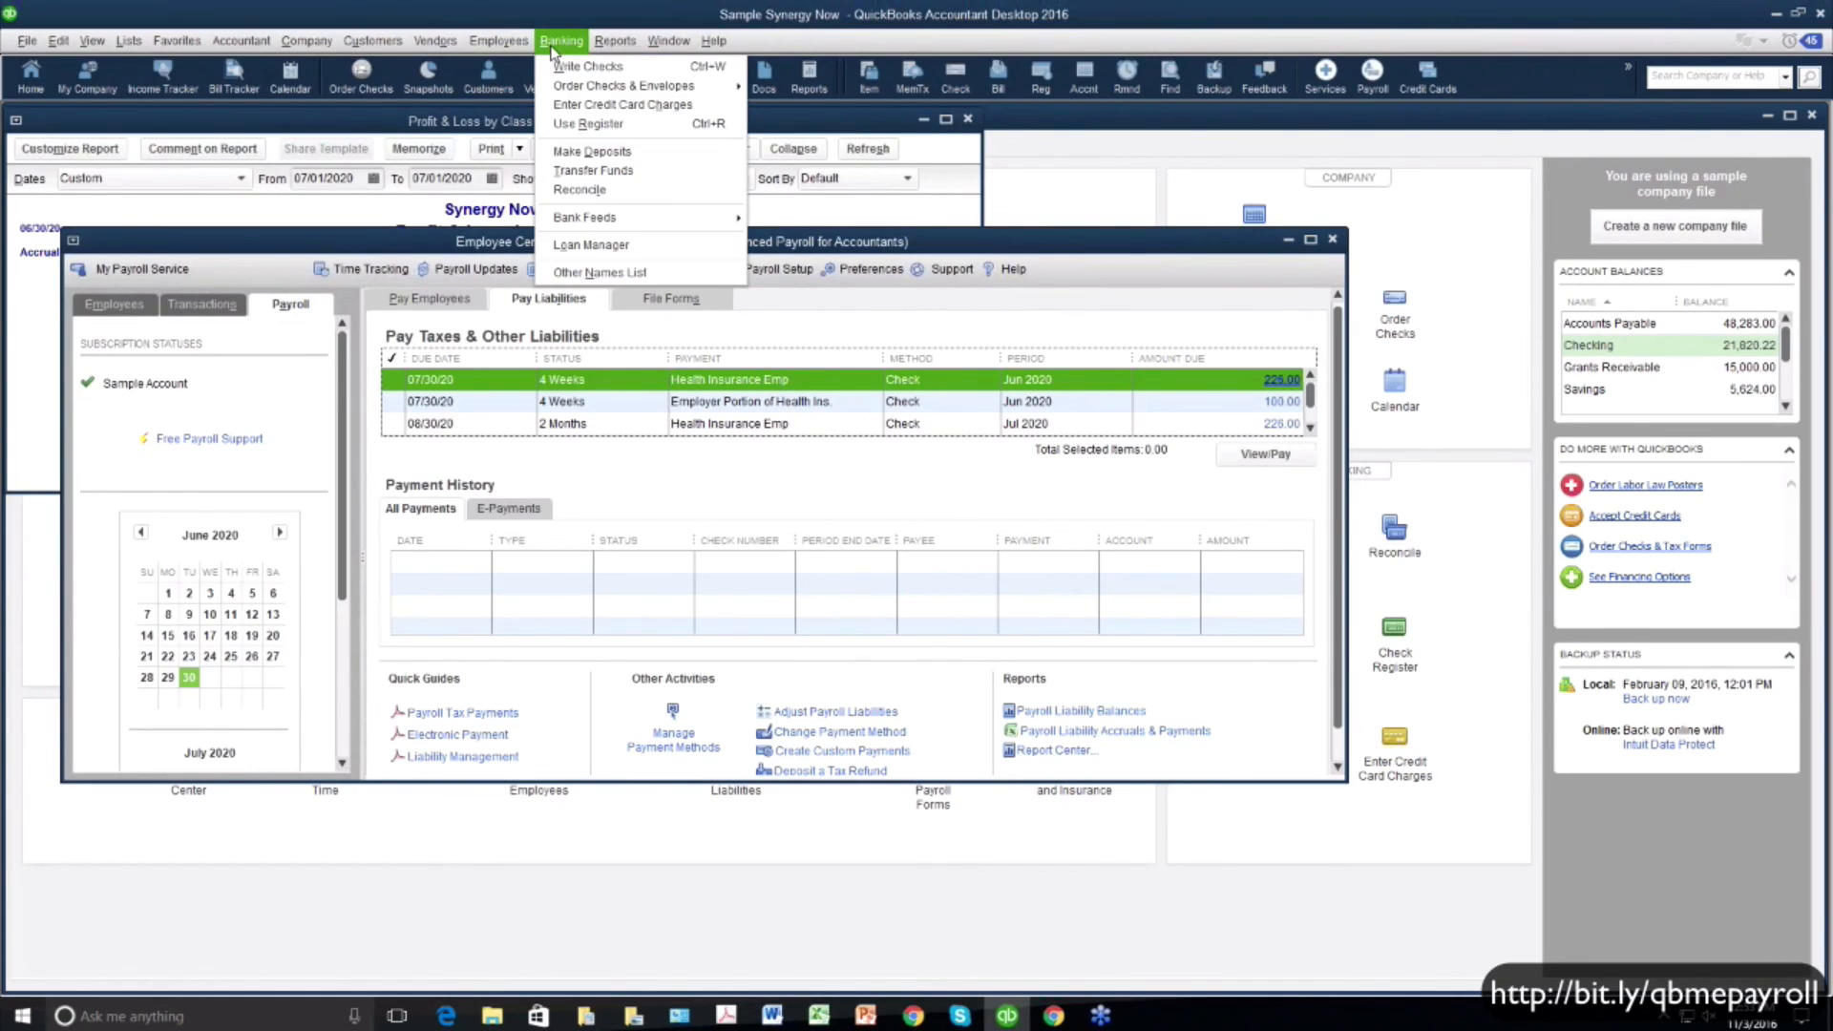
click(566, 73)
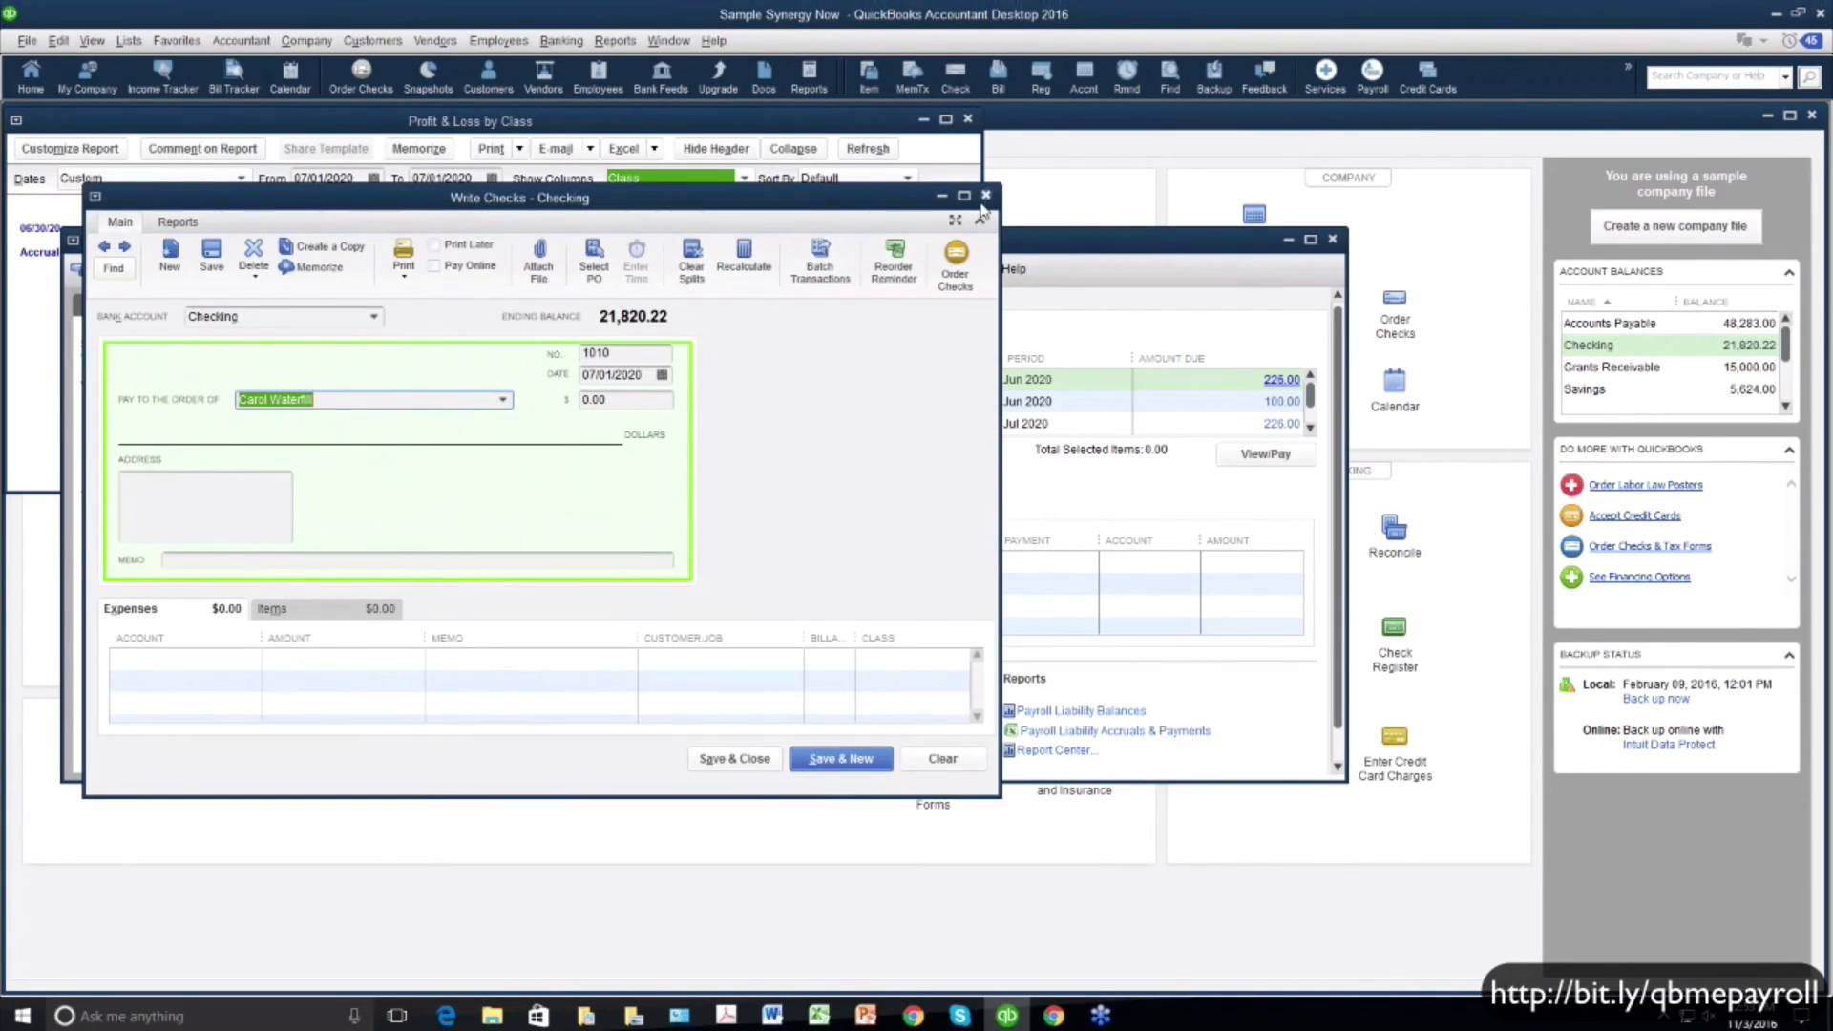
click(986, 197)
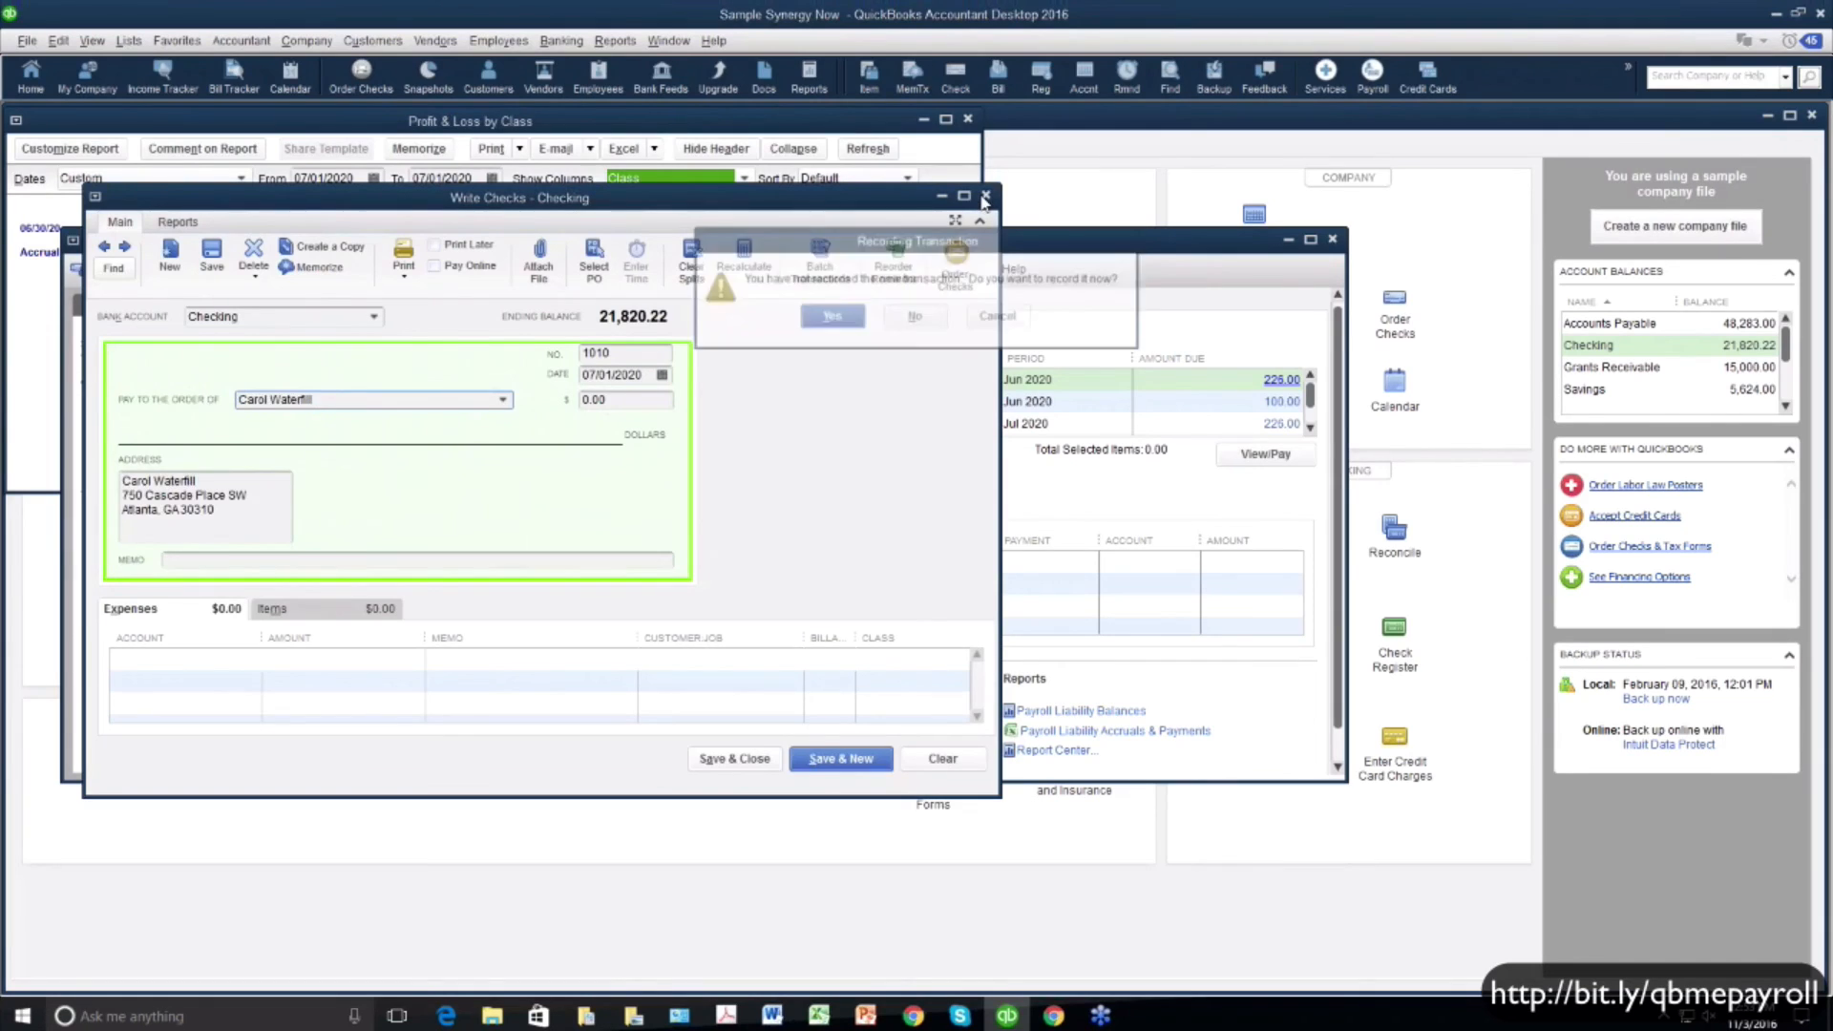
click(917, 318)
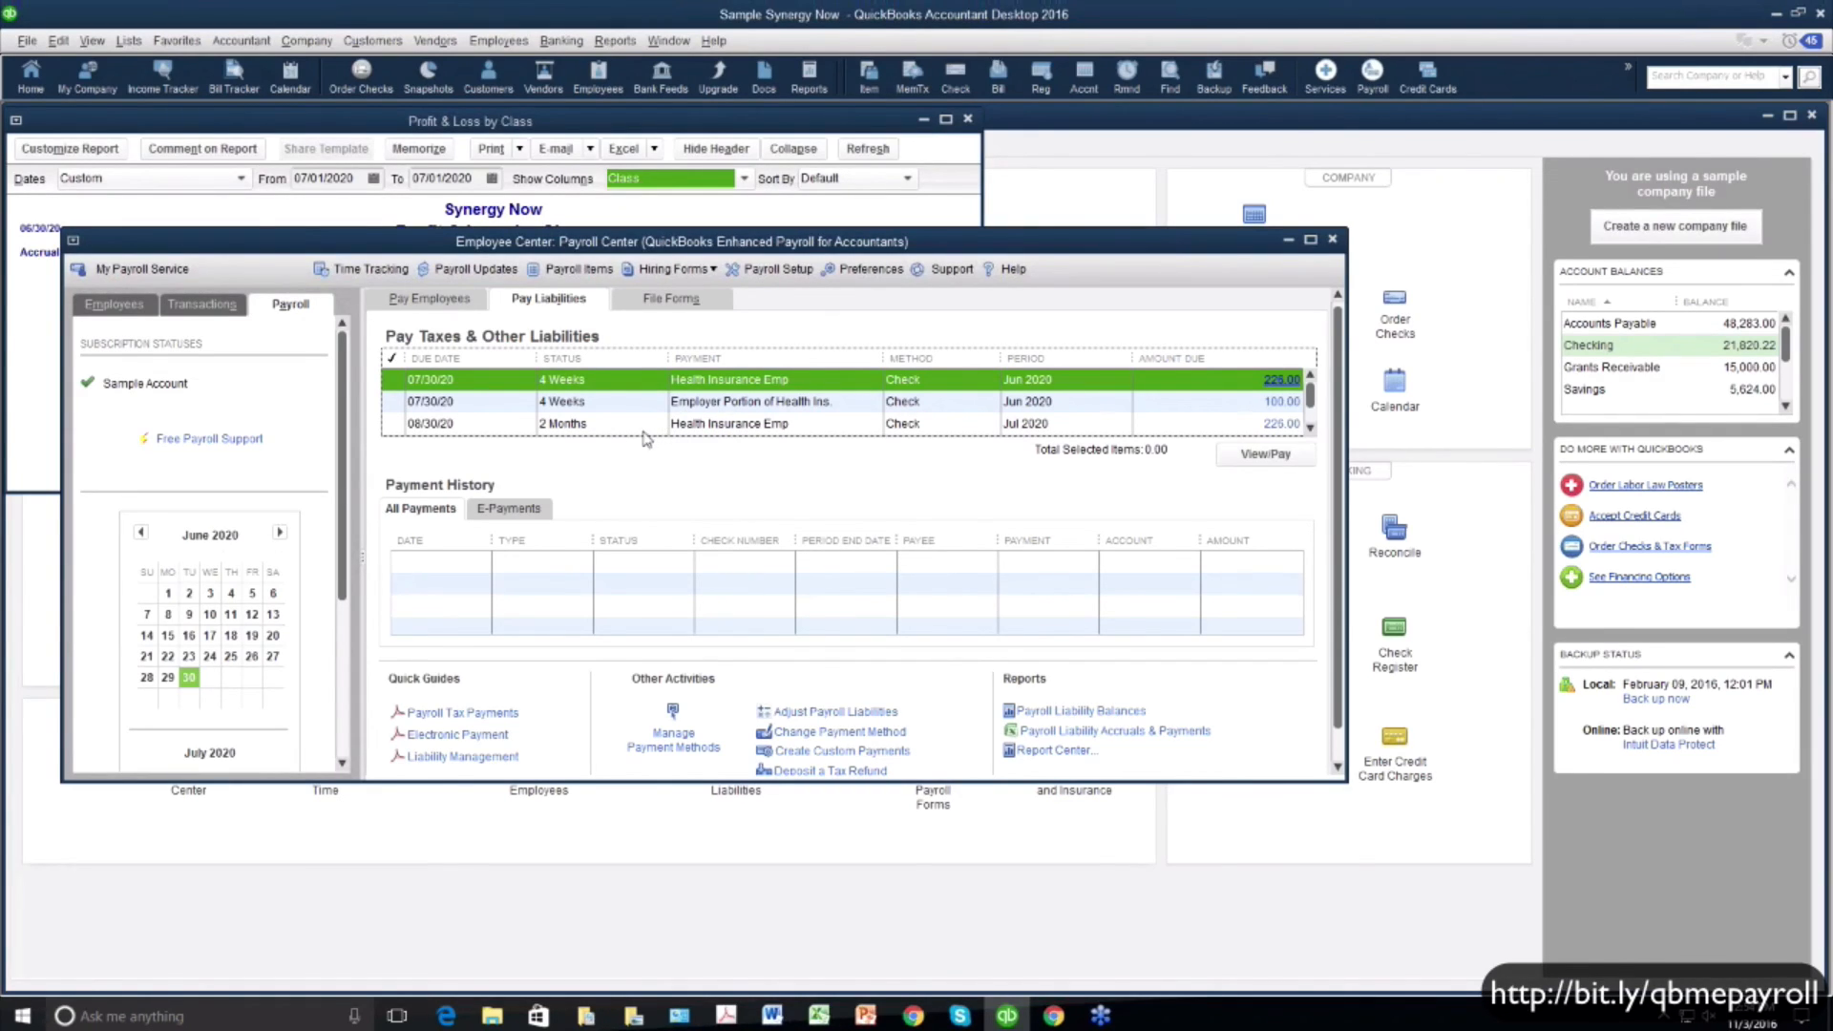
Pay the June 2020 employee and employer health insurance liabilities together by check from Checking, save the payment, and close the summary
click(394, 380)
click(394, 402)
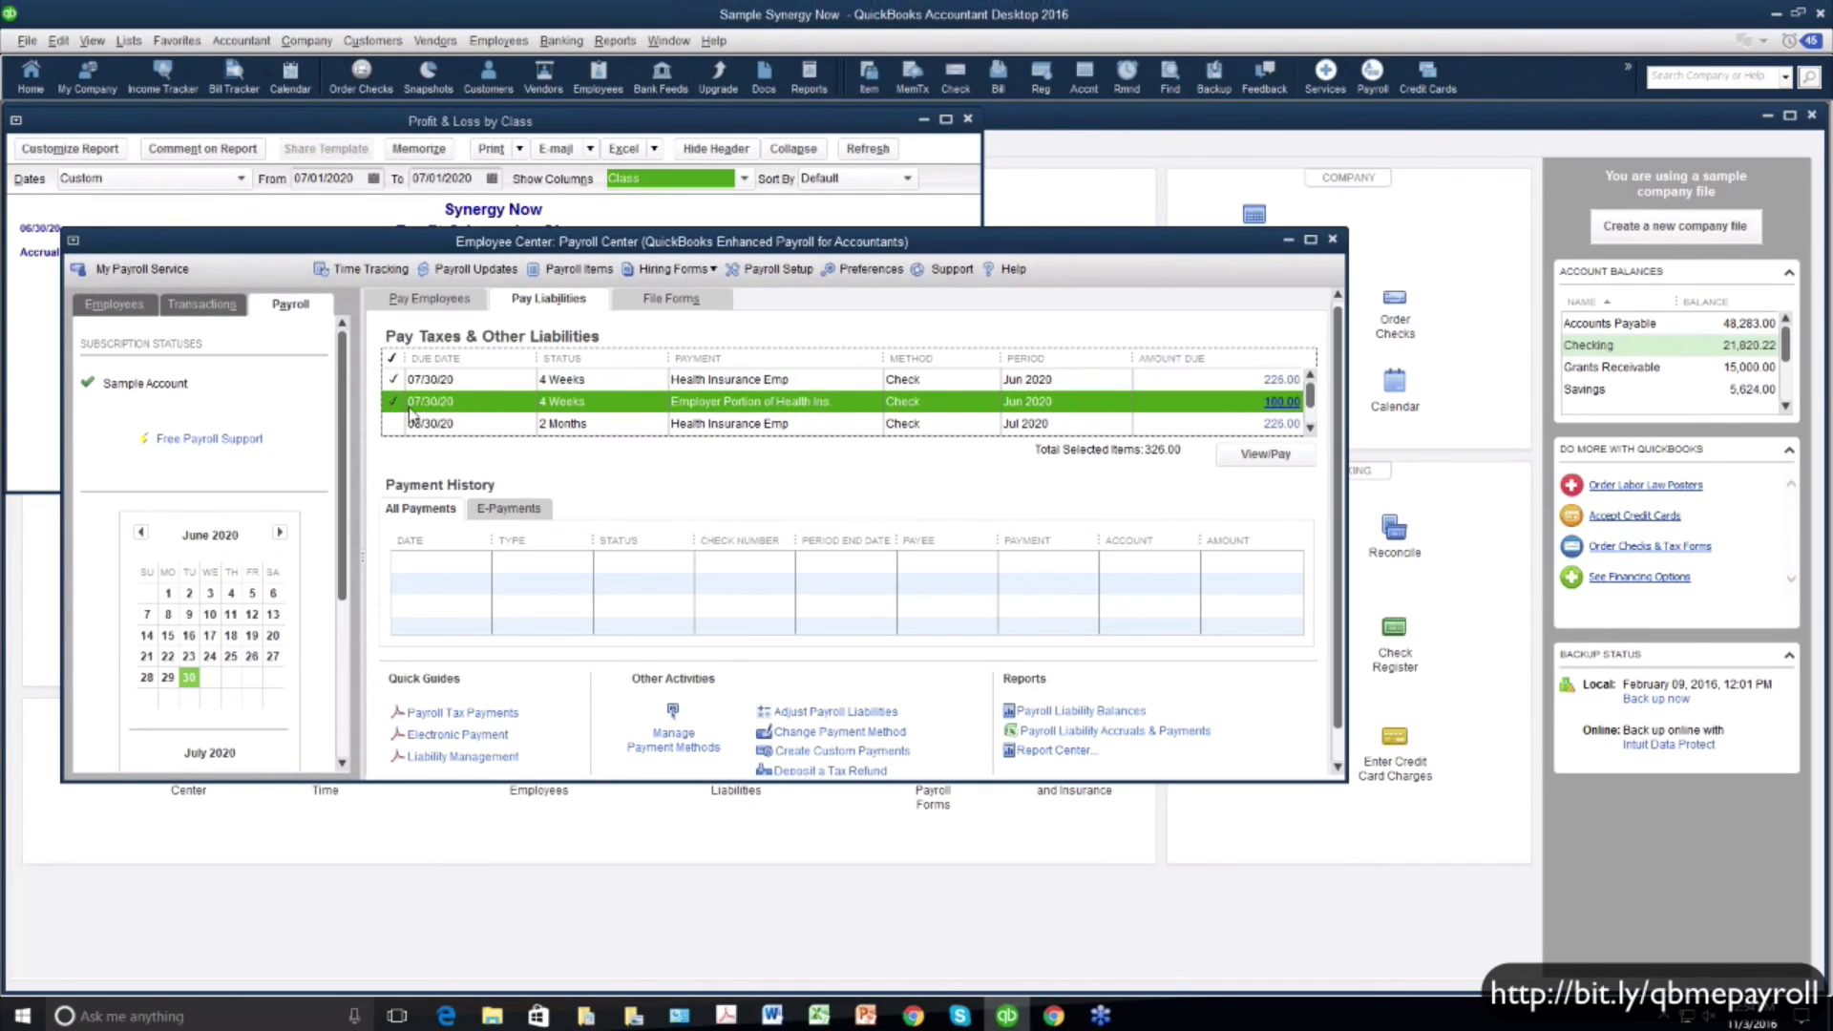
click(1237, 456)
click(520, 380)
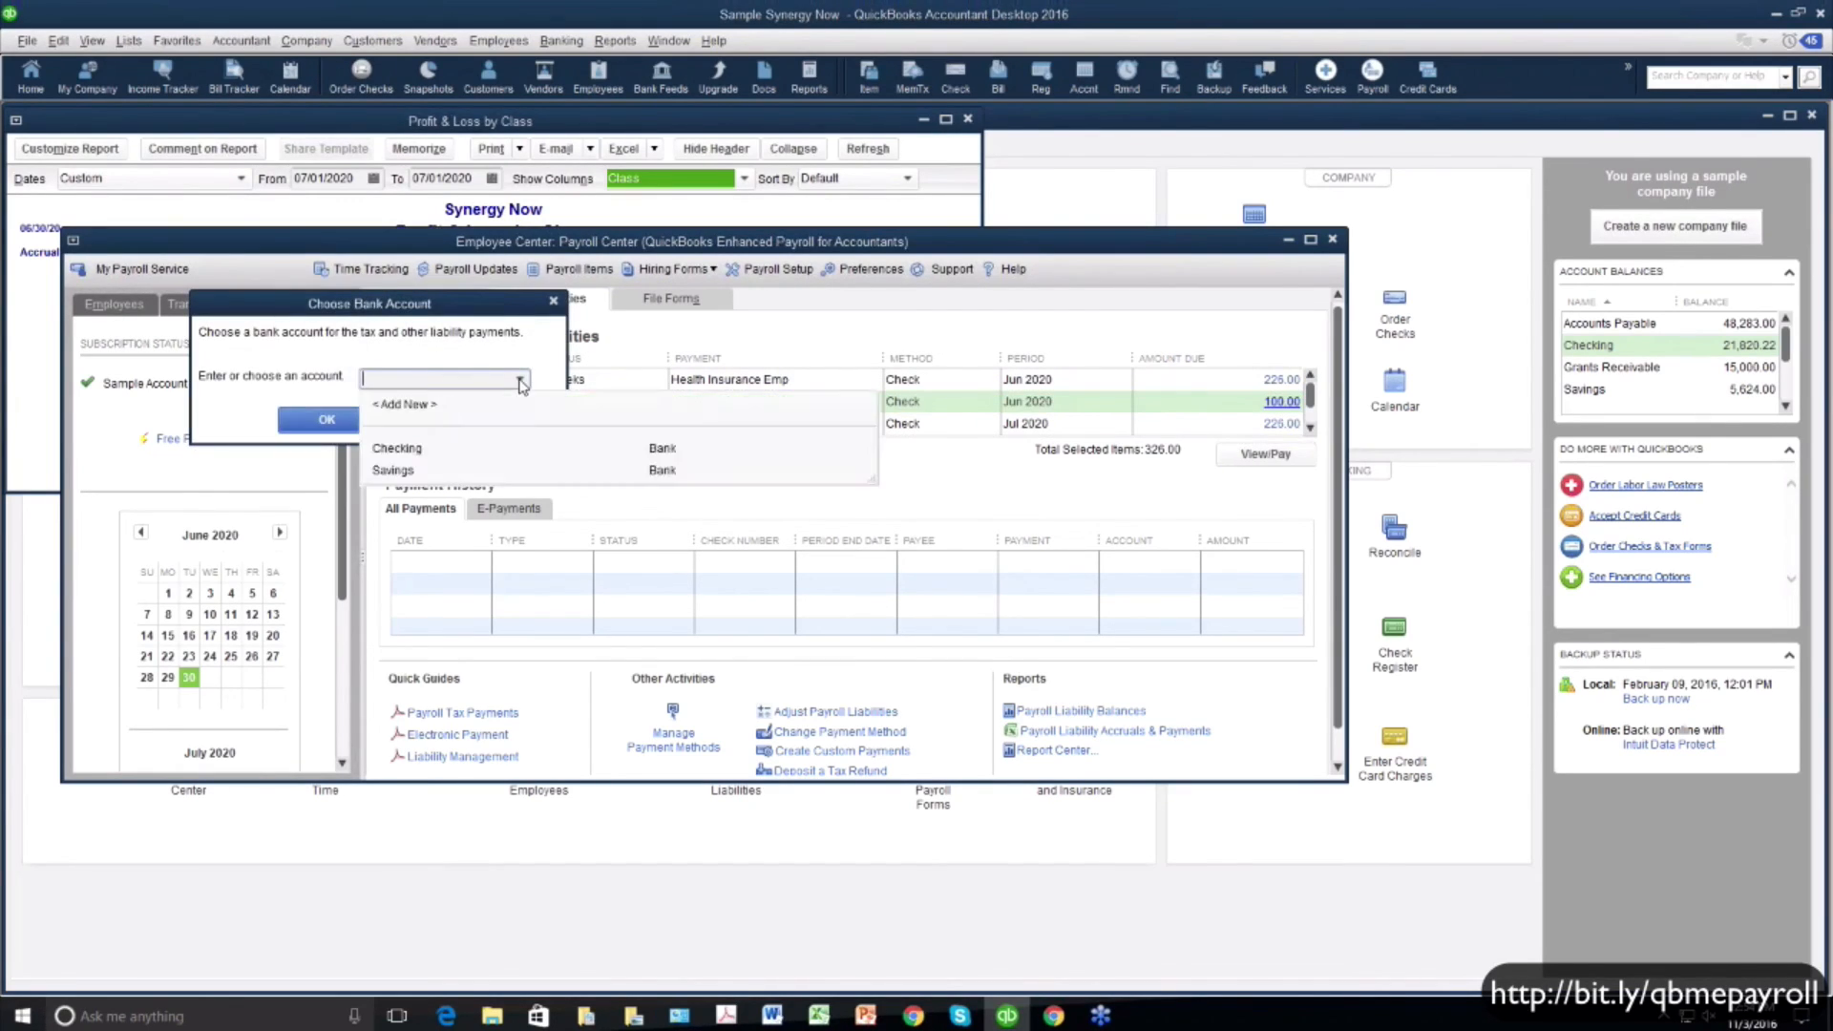
click(399, 448)
click(325, 420)
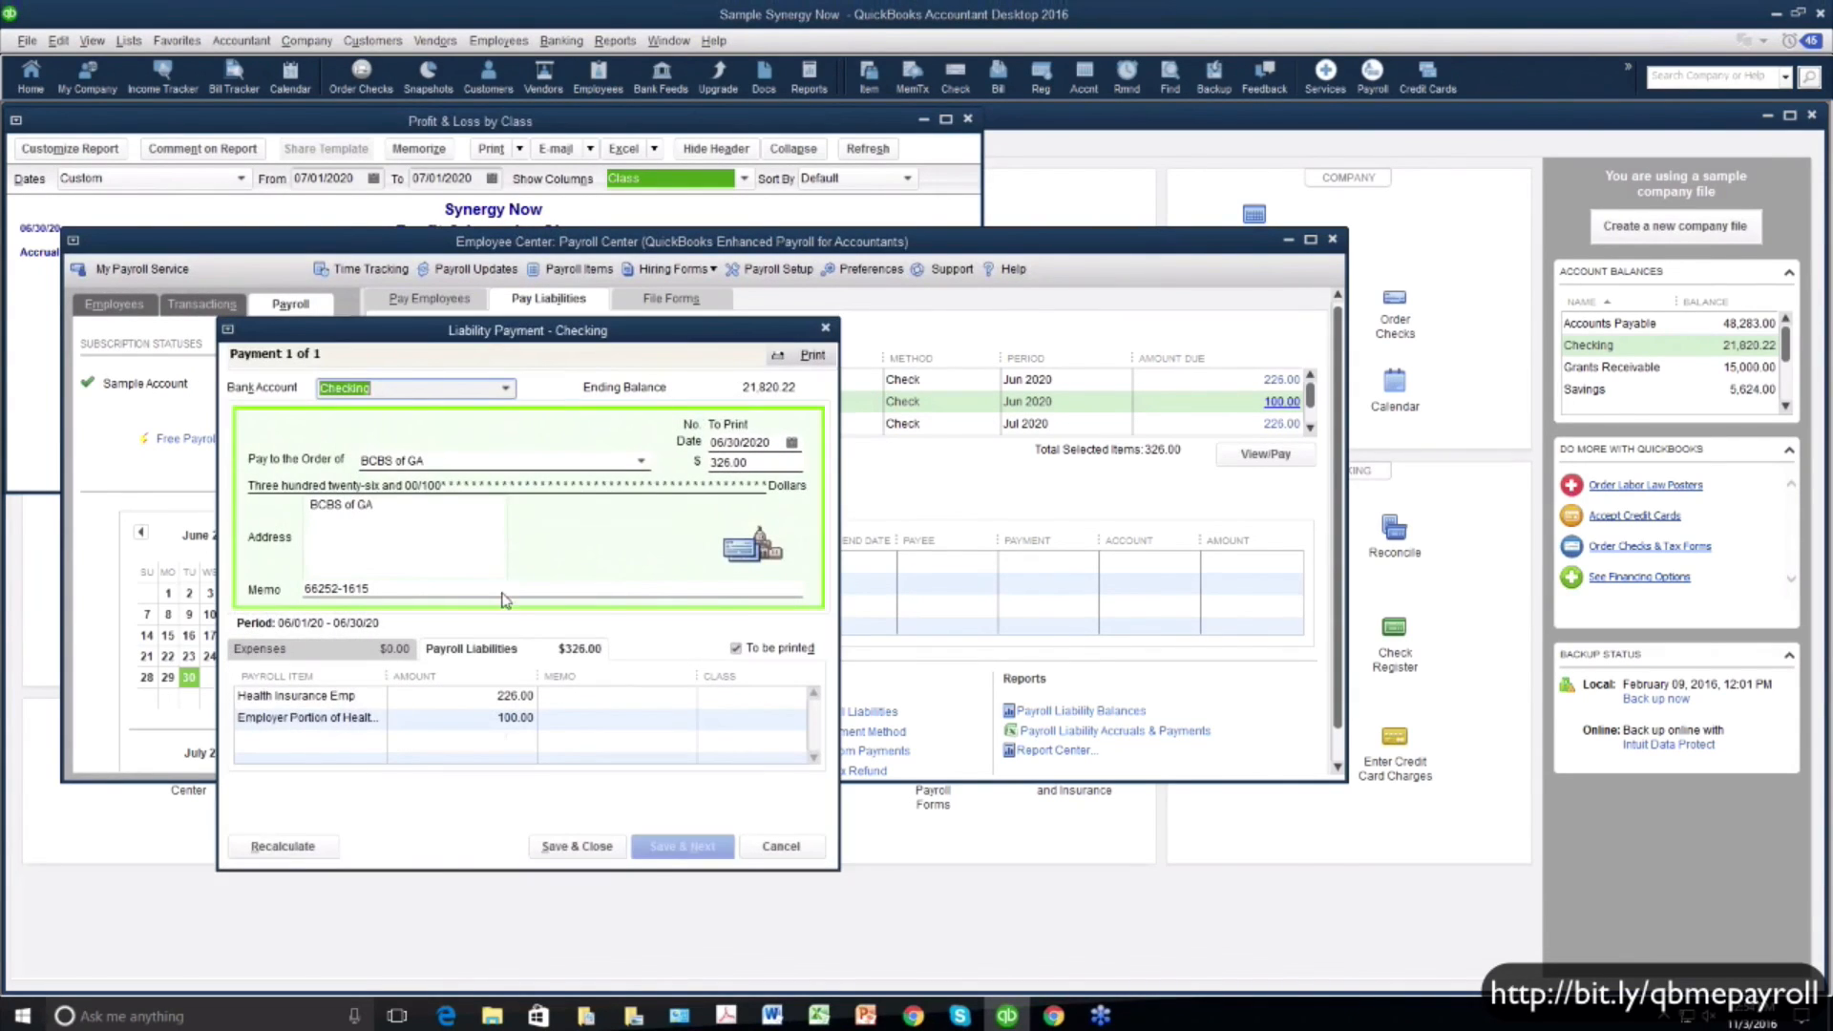
click(577, 848)
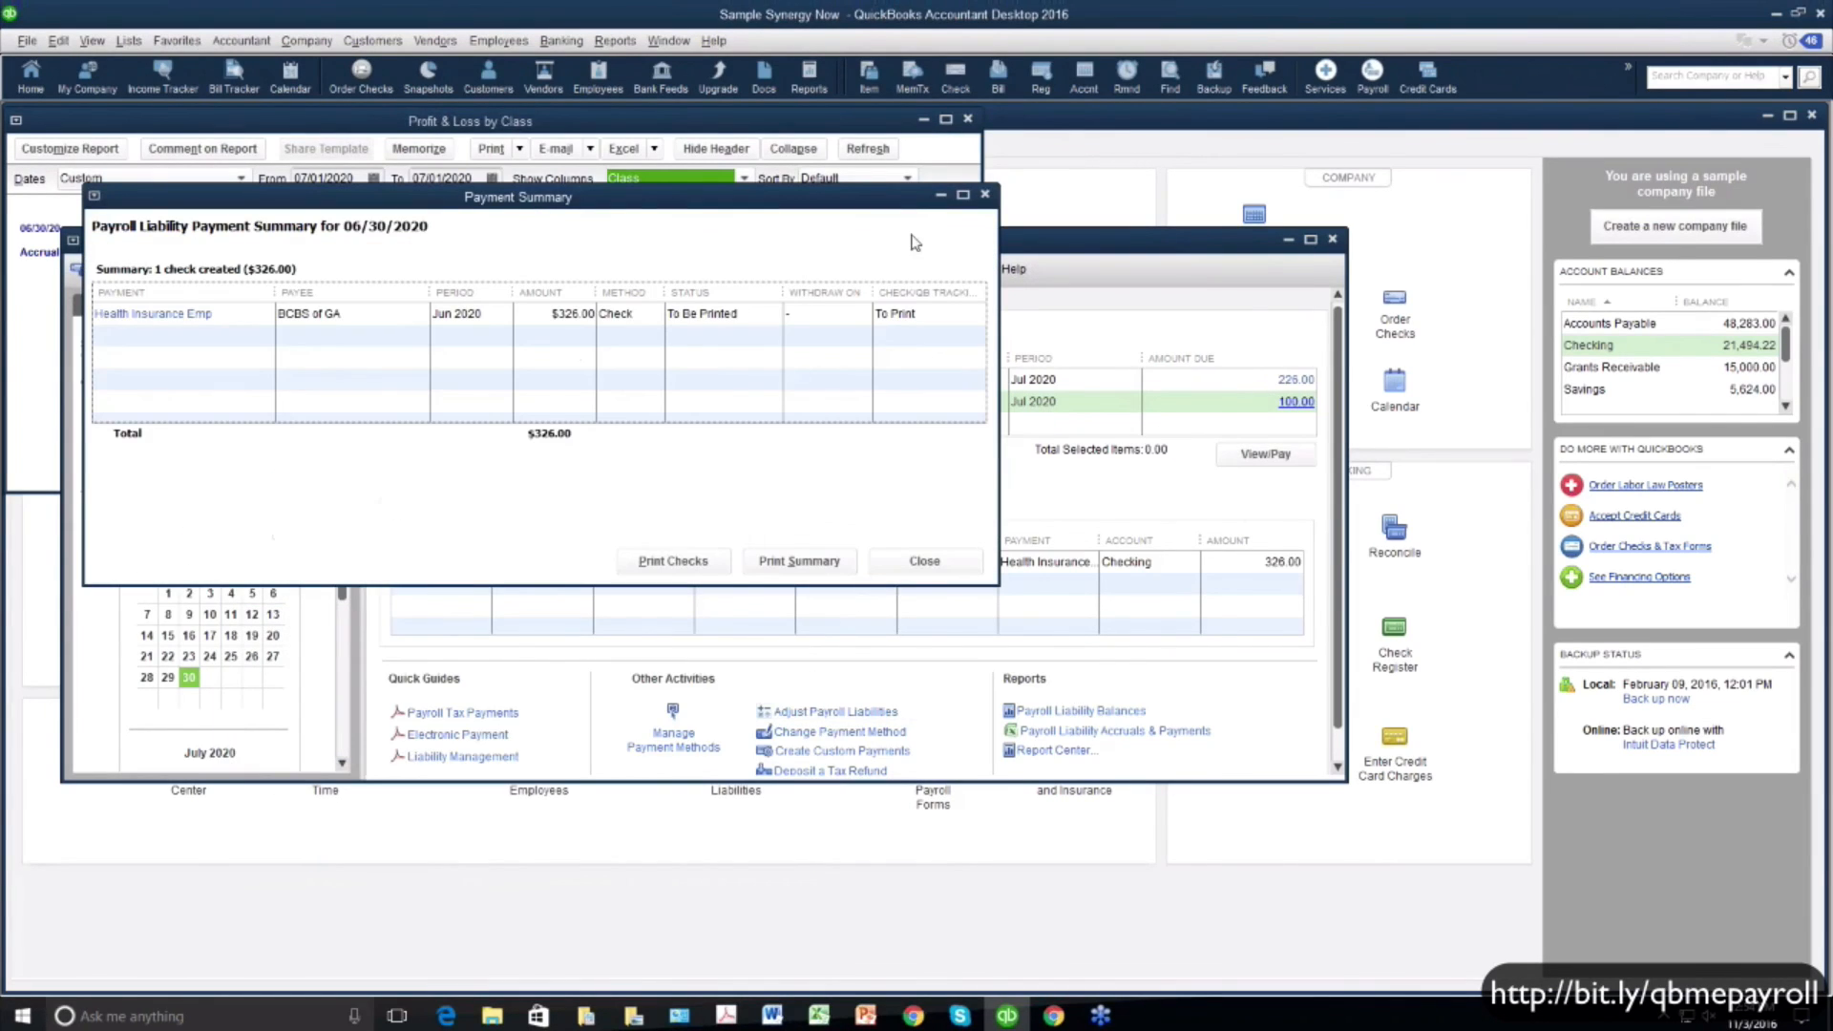
click(984, 197)
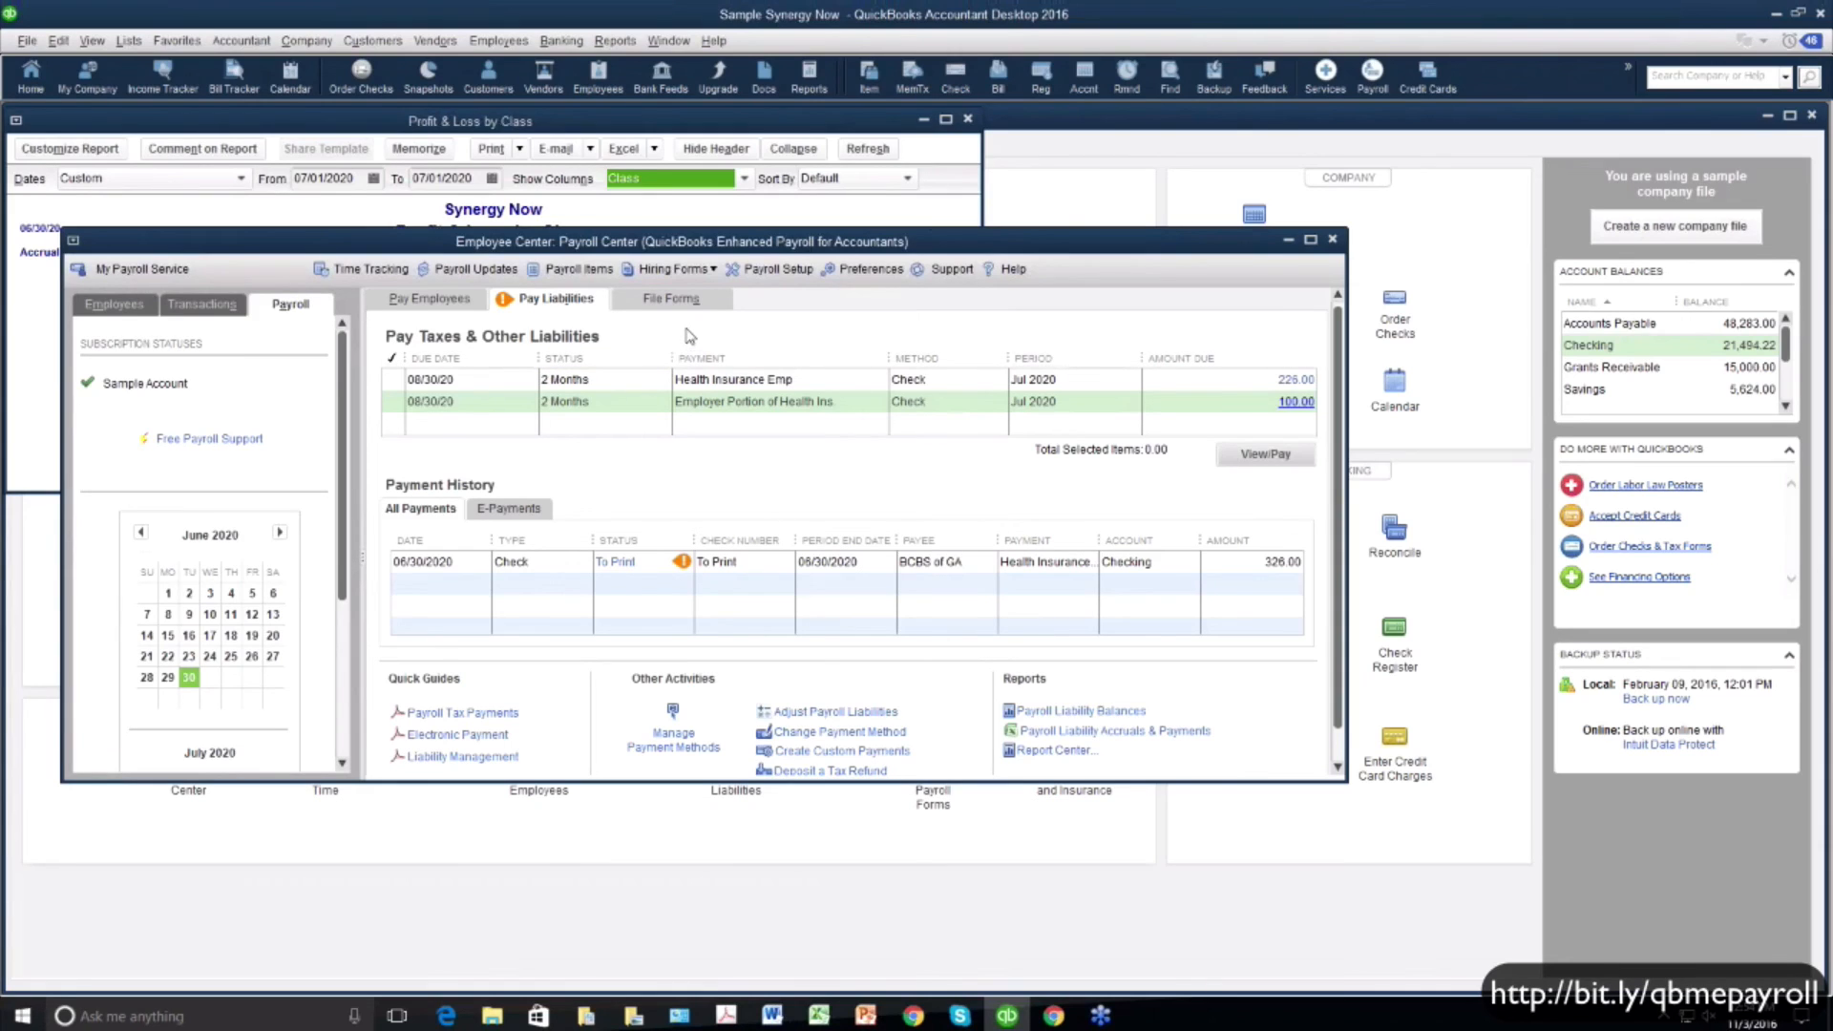
Create the federal Annual Form W-2/W-3 - Wage and Tax Statement/Transmittal for all employees, filing year 2015
click(665, 299)
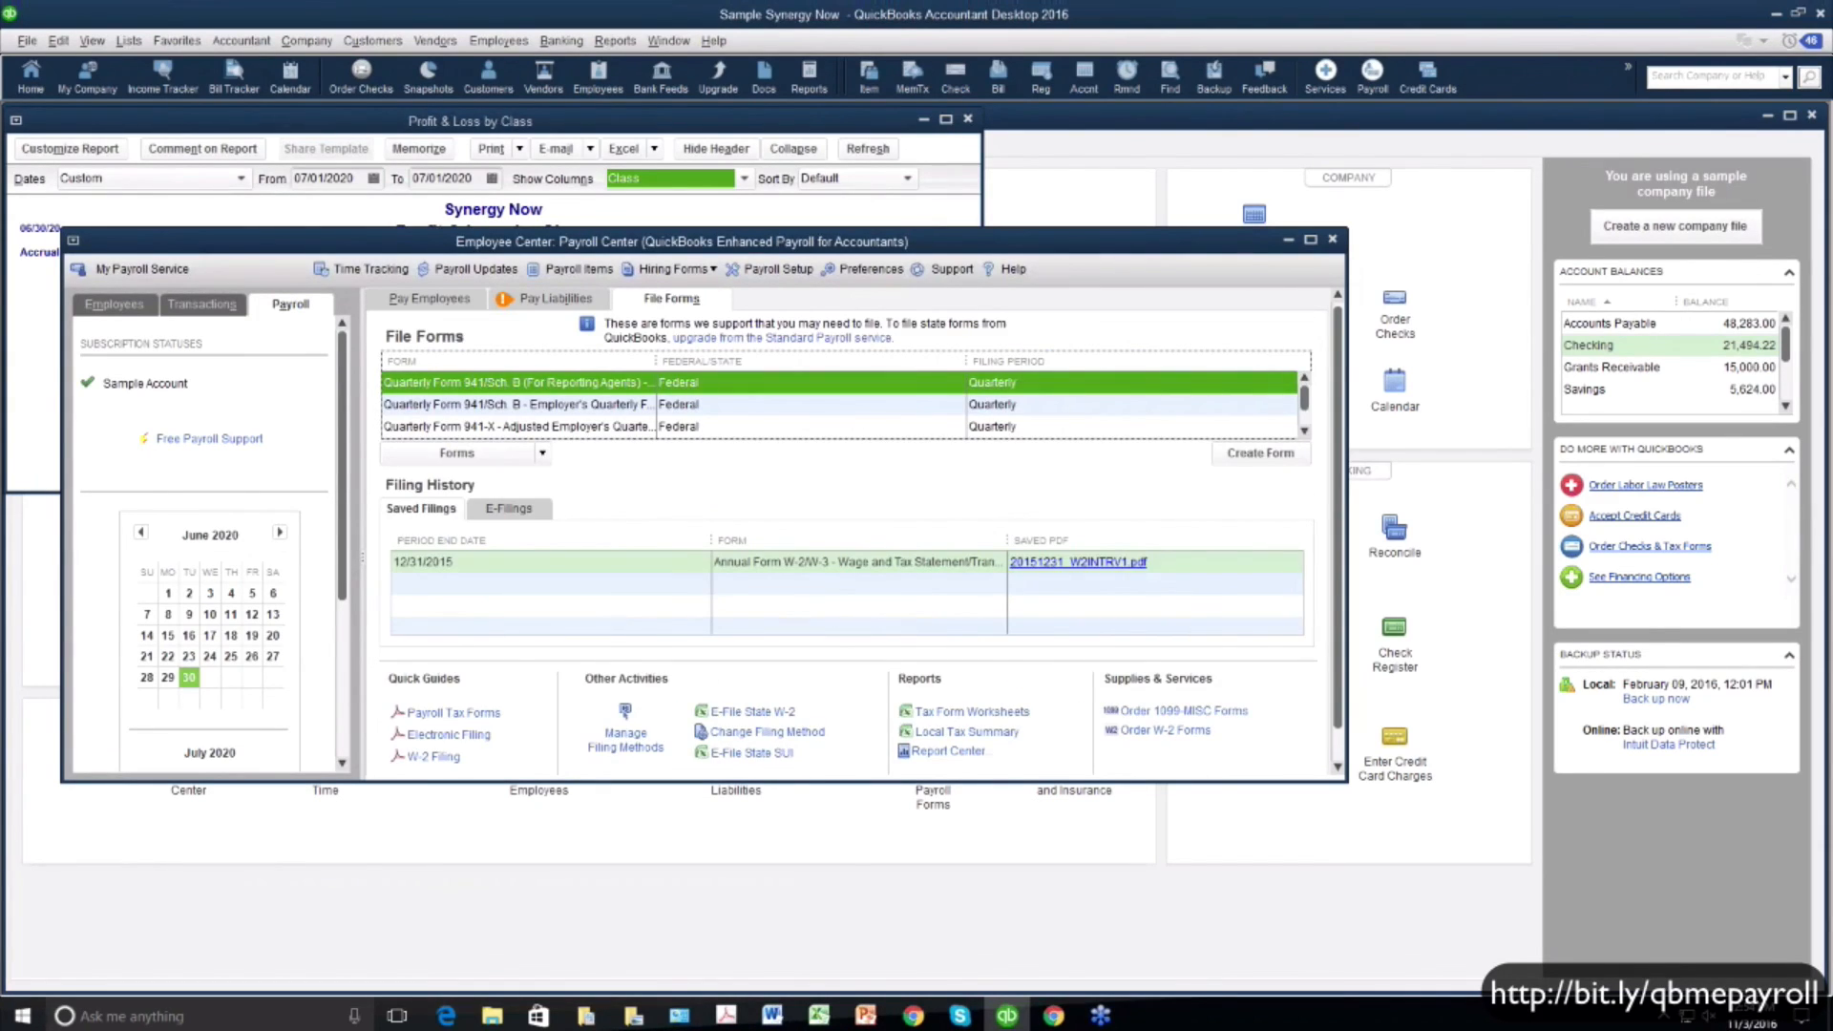
click(1305, 432)
click(1306, 432)
click(1305, 431)
click(1305, 432)
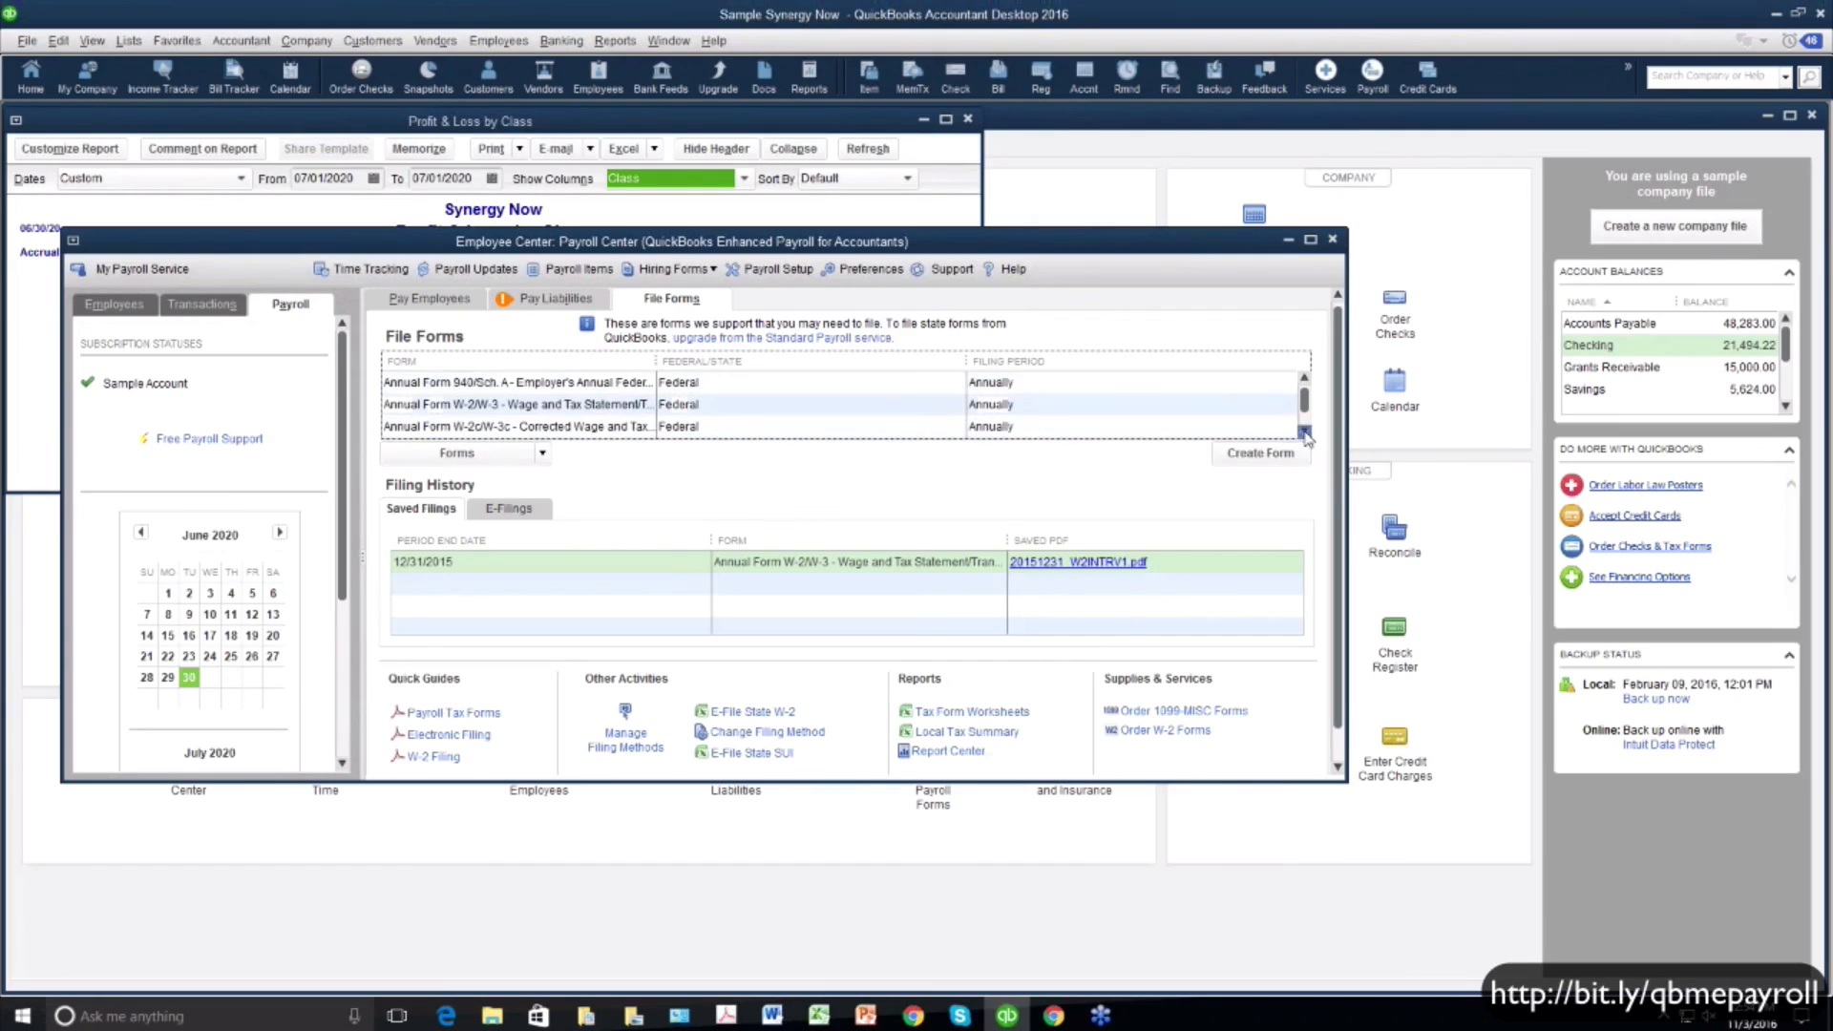
click(1306, 432)
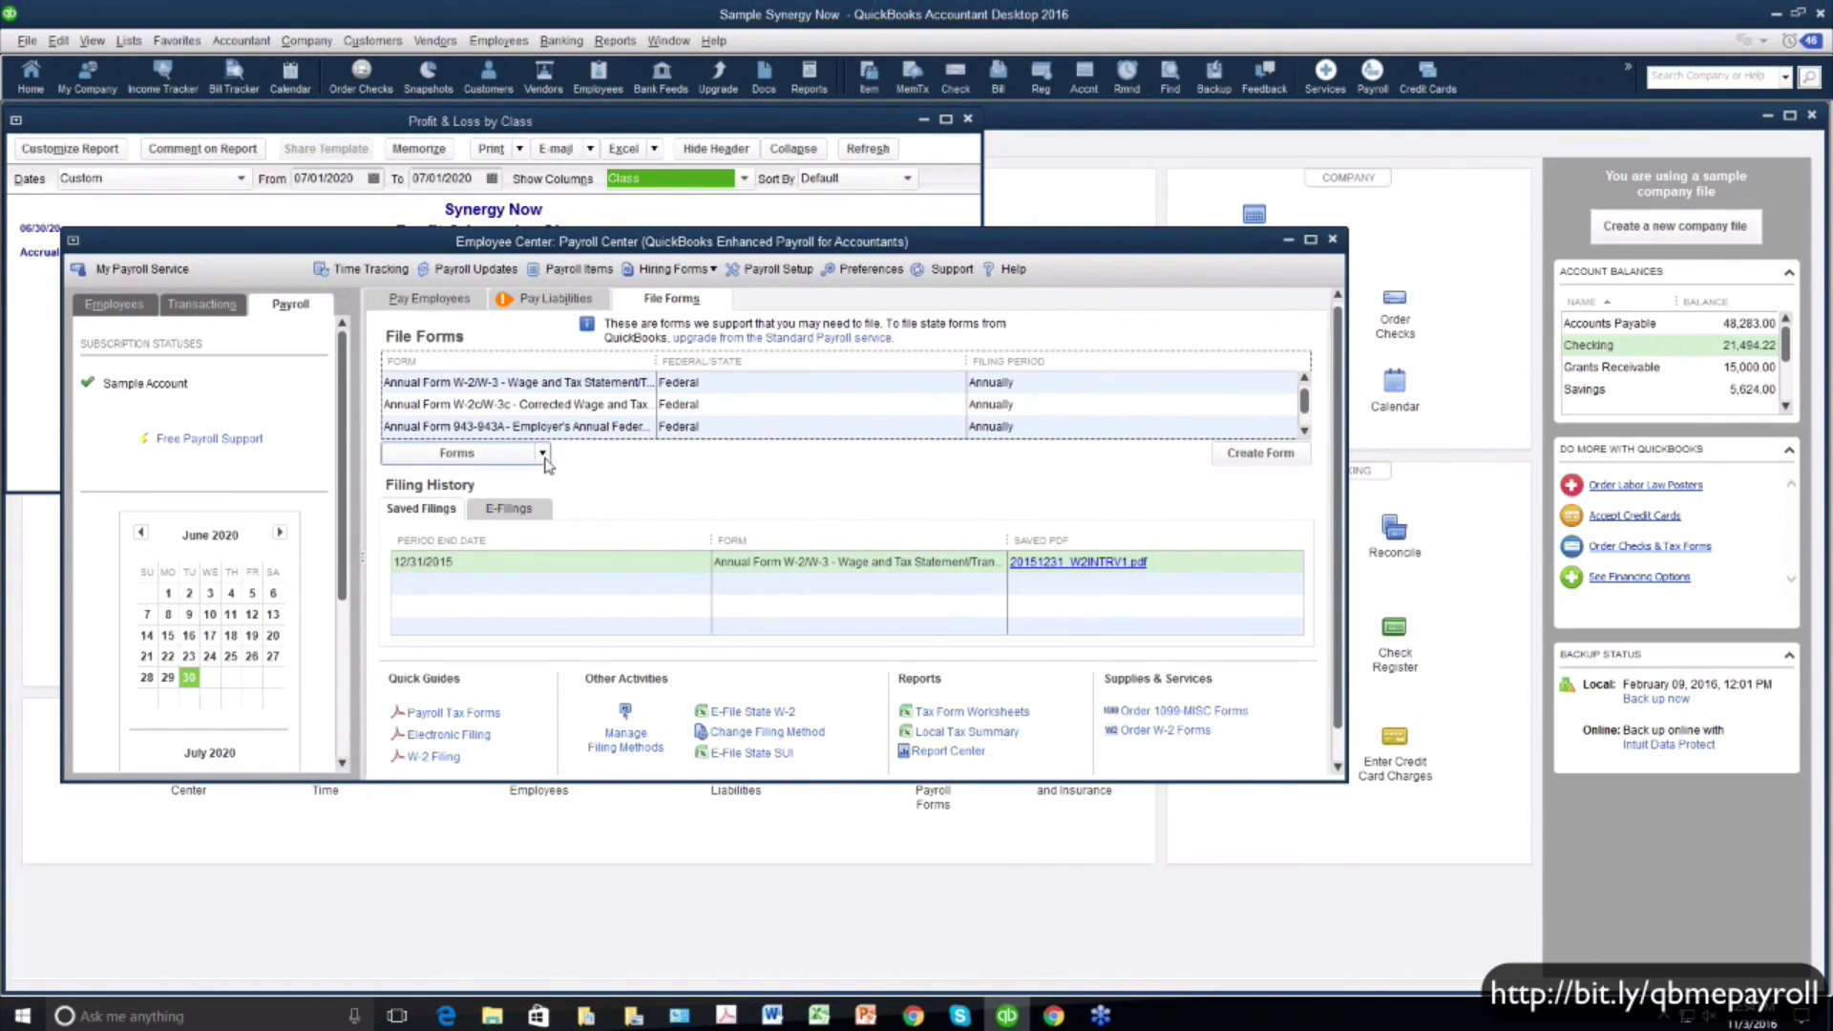
click(540, 386)
click(1233, 457)
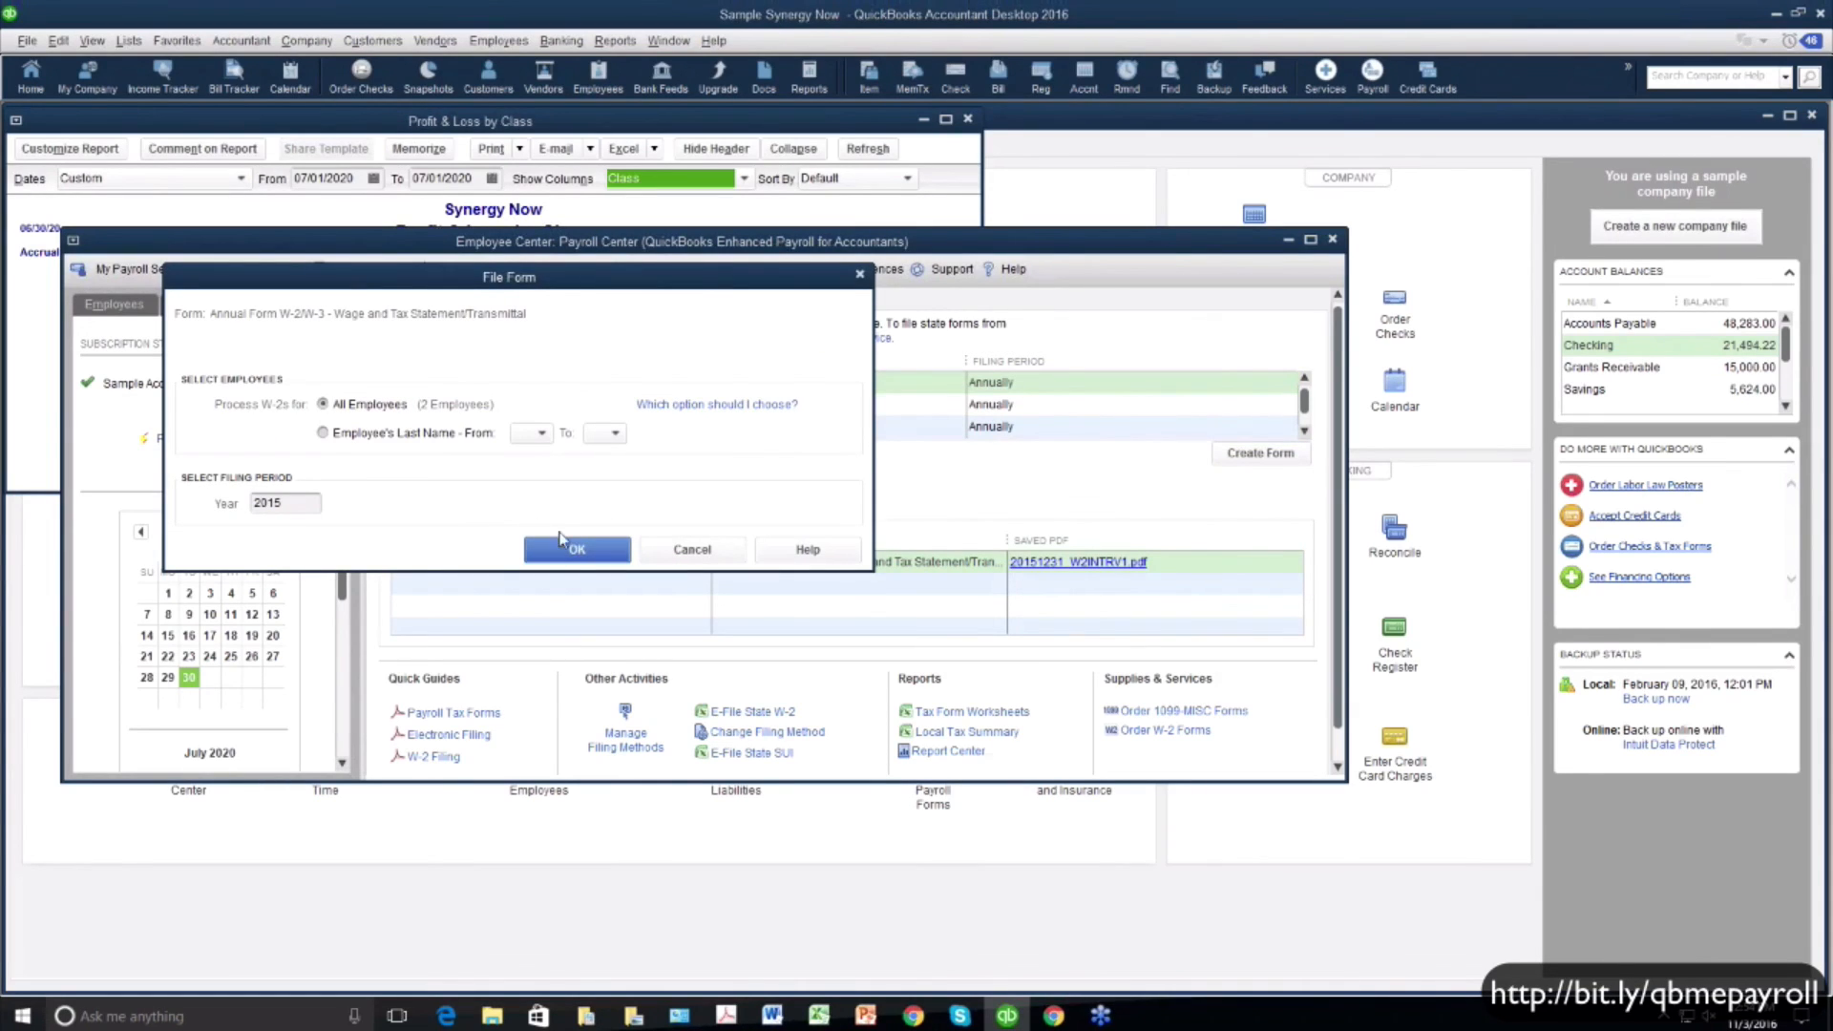
click(564, 544)
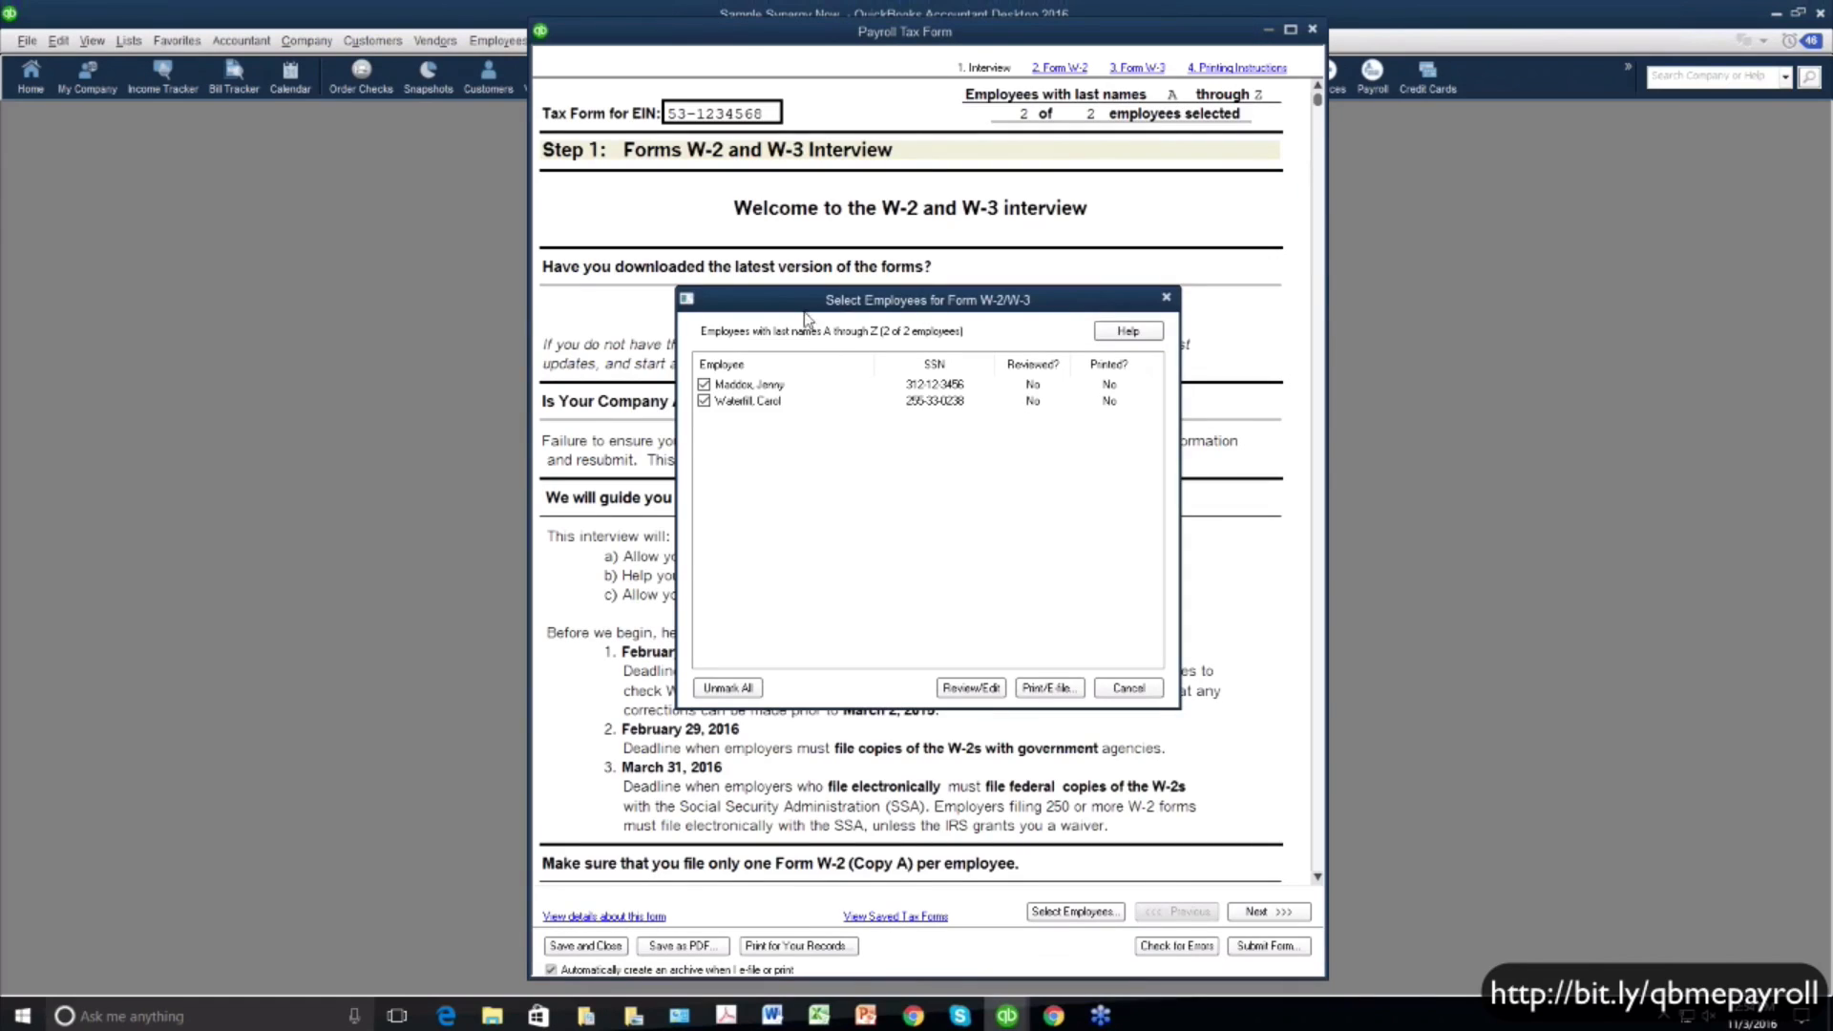
Review the W-2/W-3 interview for both selected employees, including company information, special situations and each W-2 worksheet, up to the W-3 form
drag(798, 309, 725, 320)
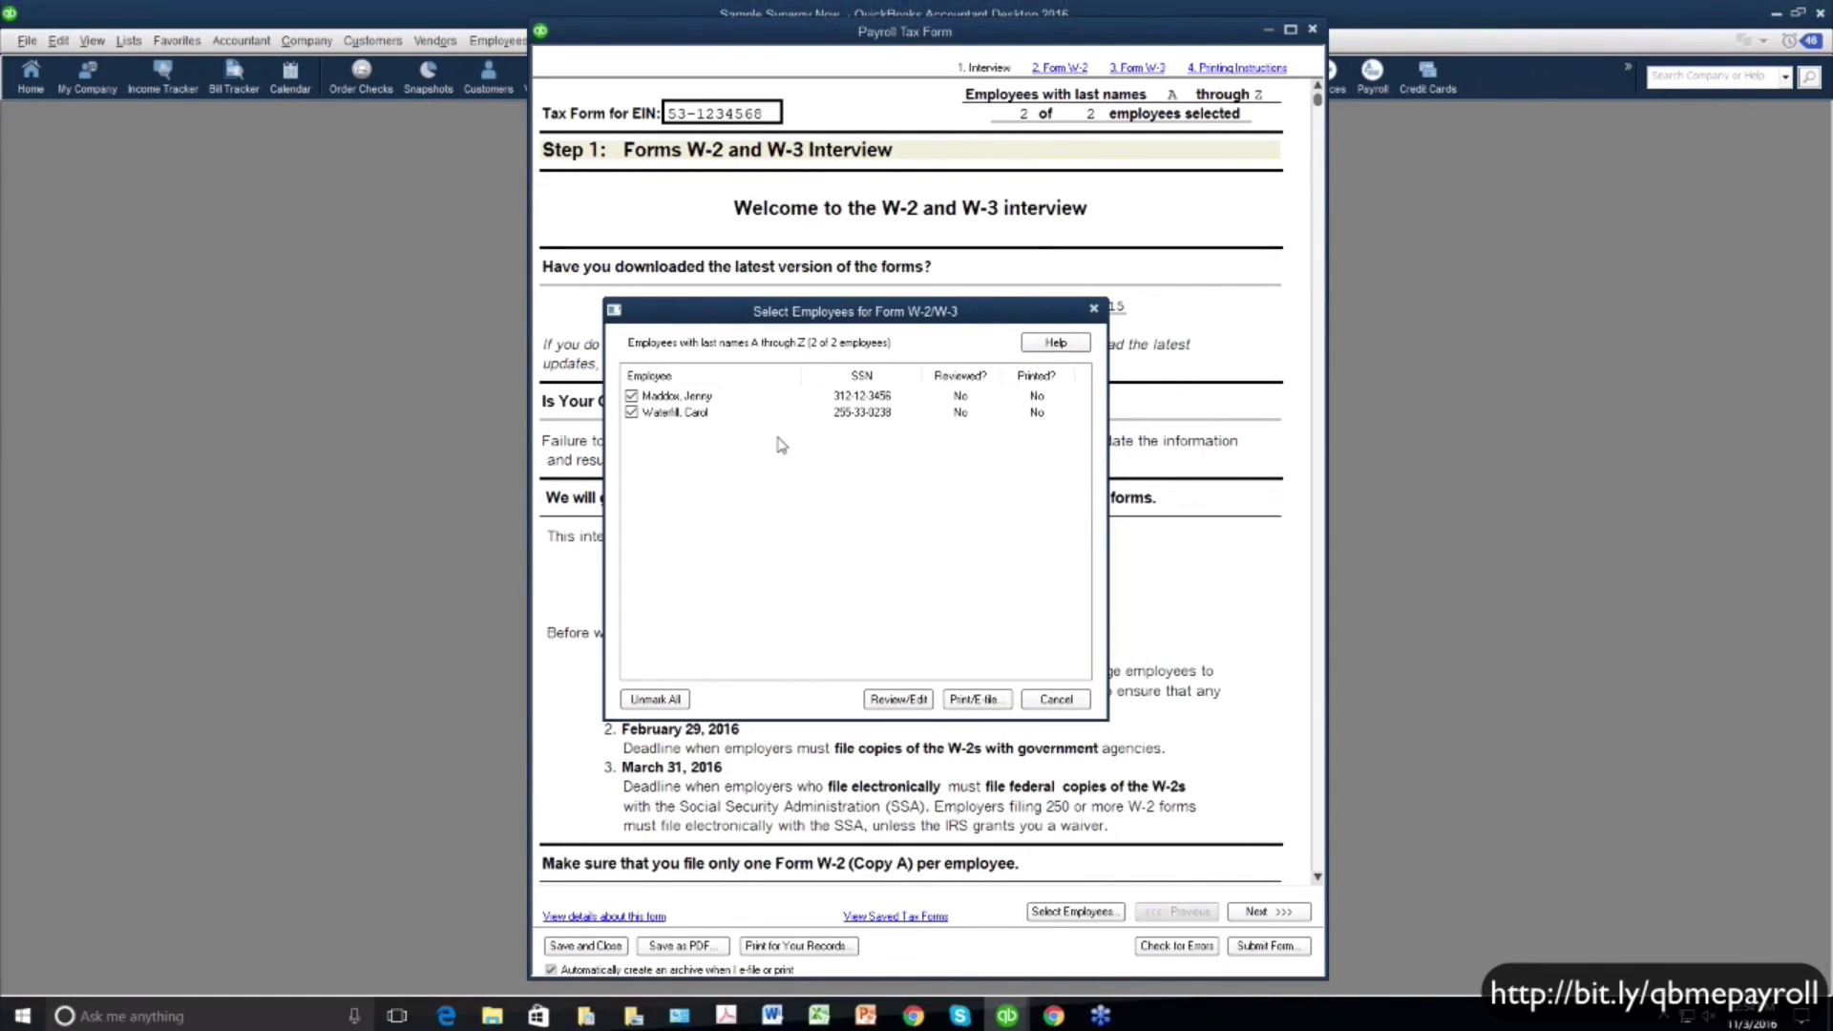
click(898, 701)
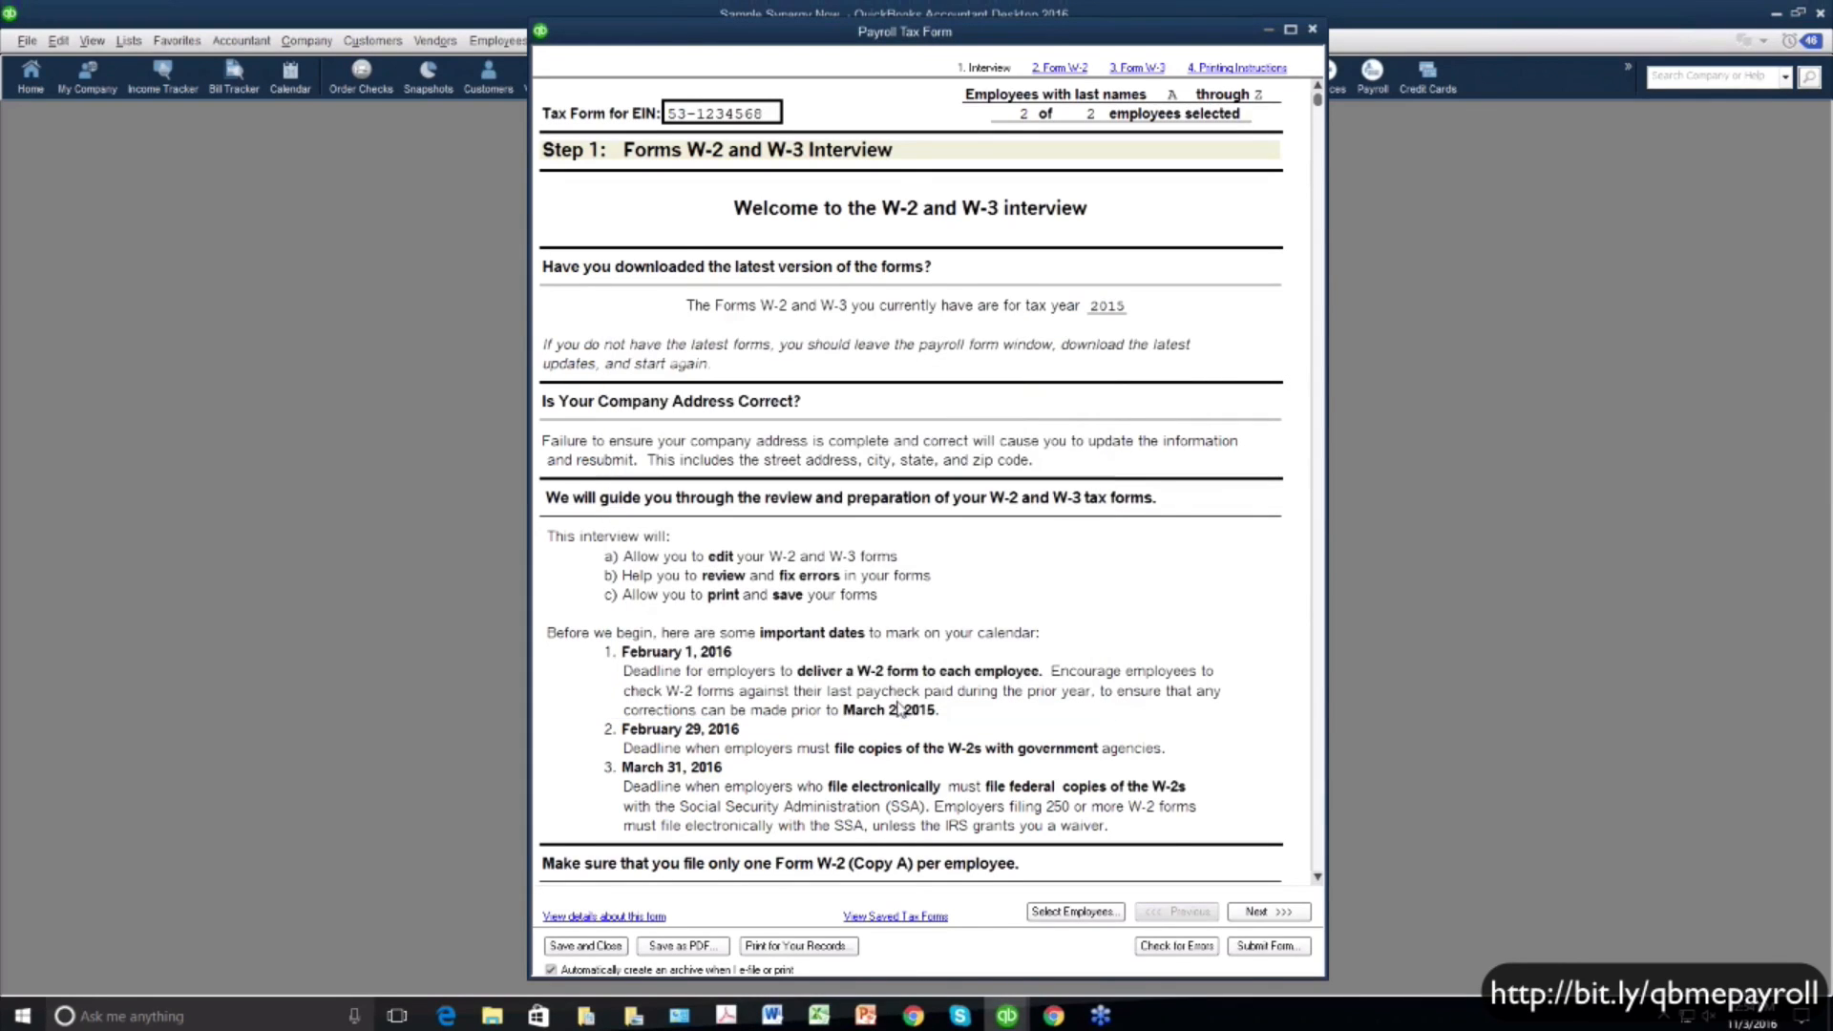
click(1254, 911)
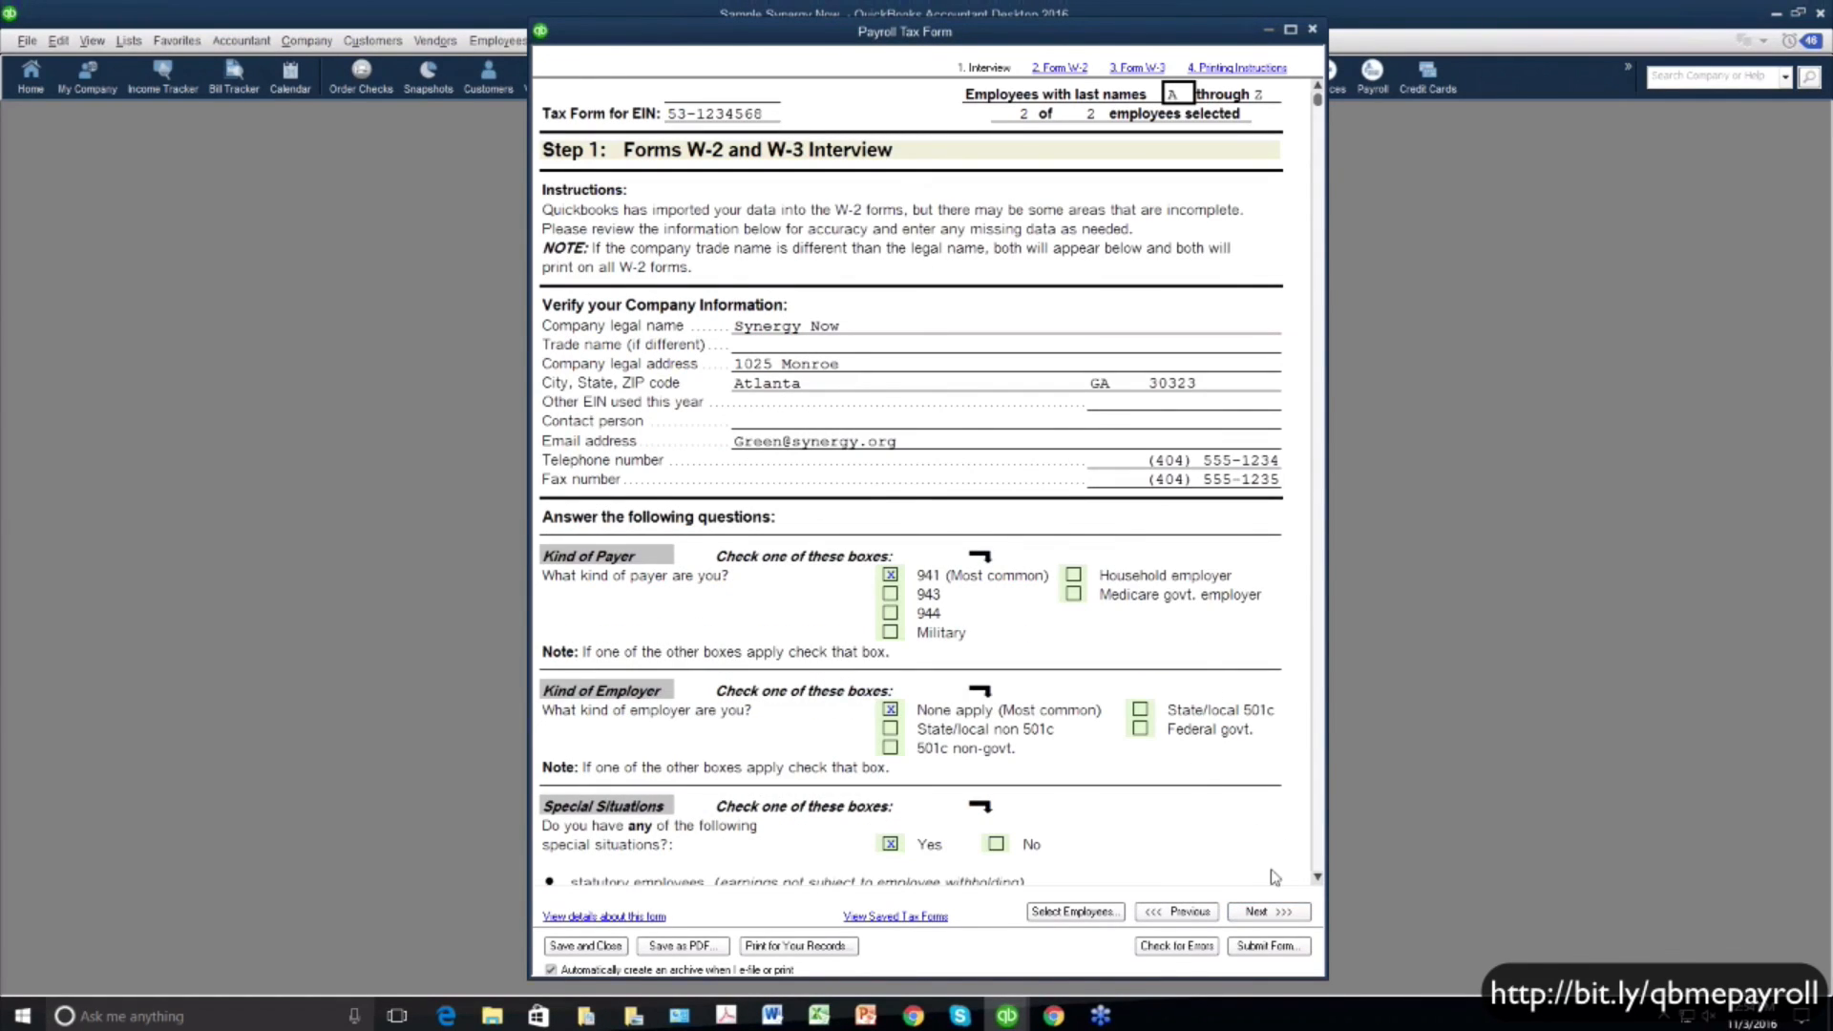
click(1273, 912)
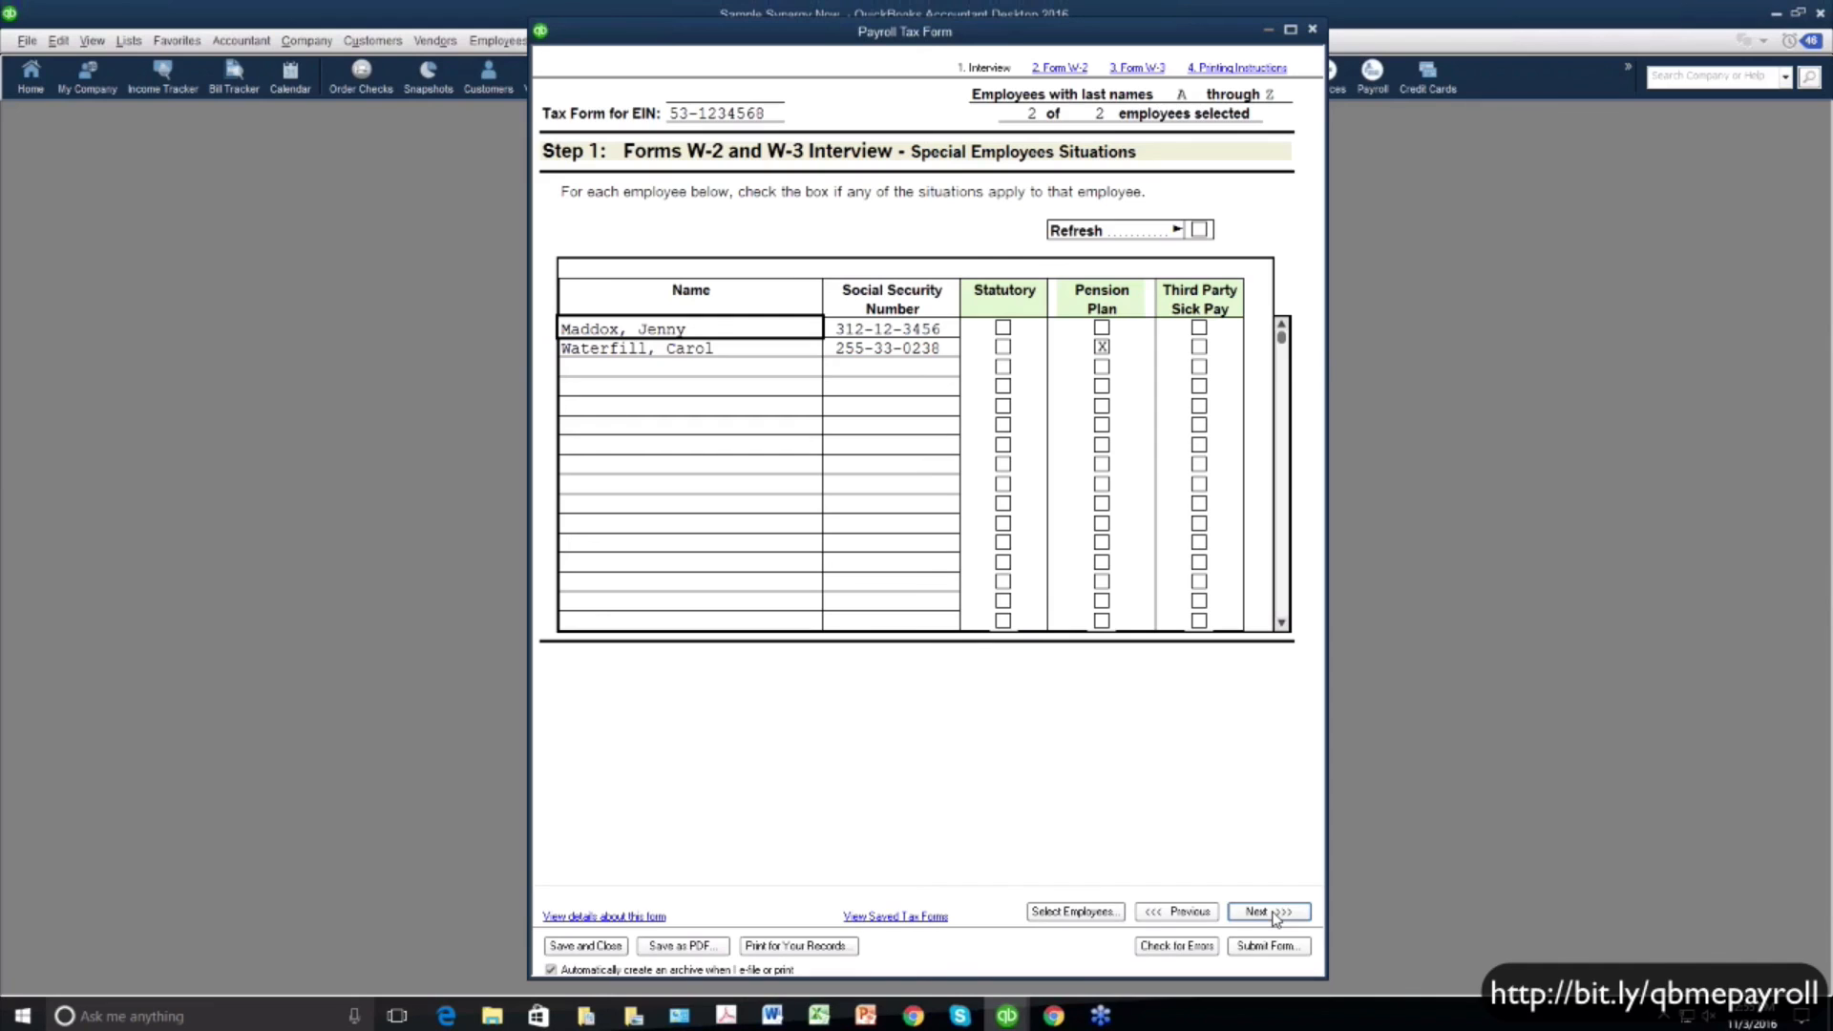
click(1273, 912)
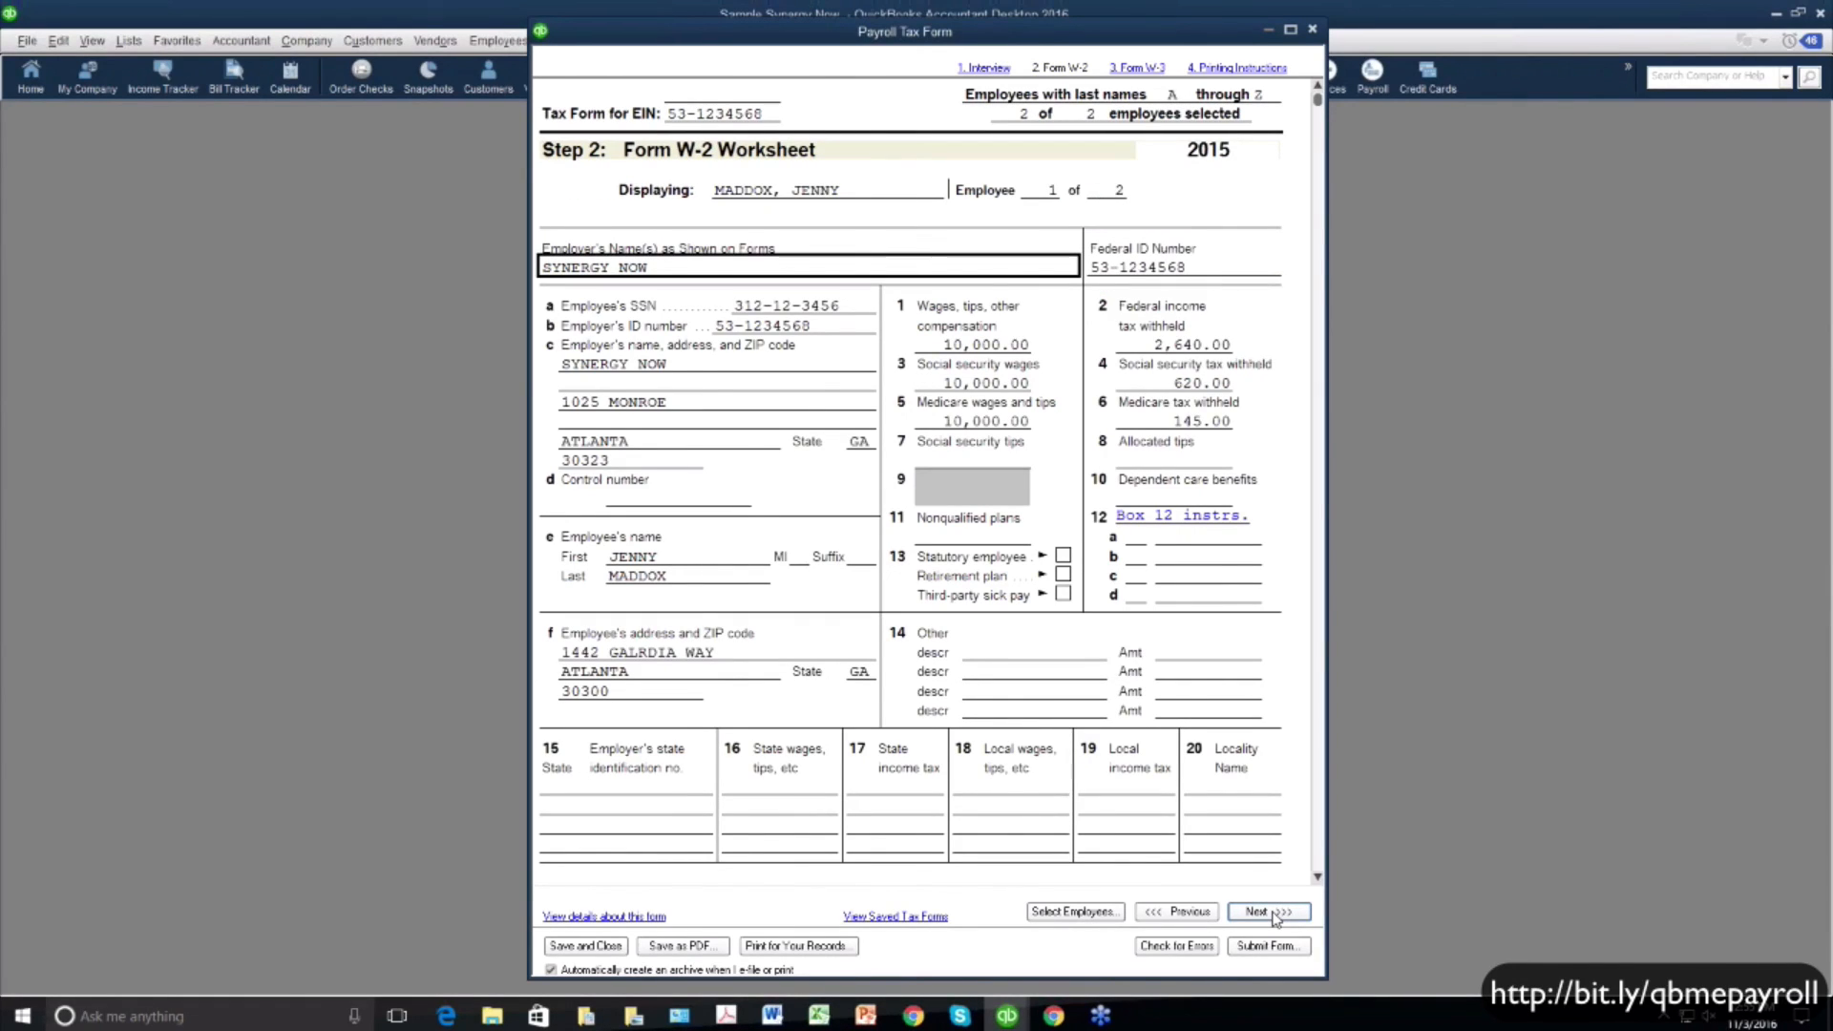
click(1272, 912)
click(1273, 912)
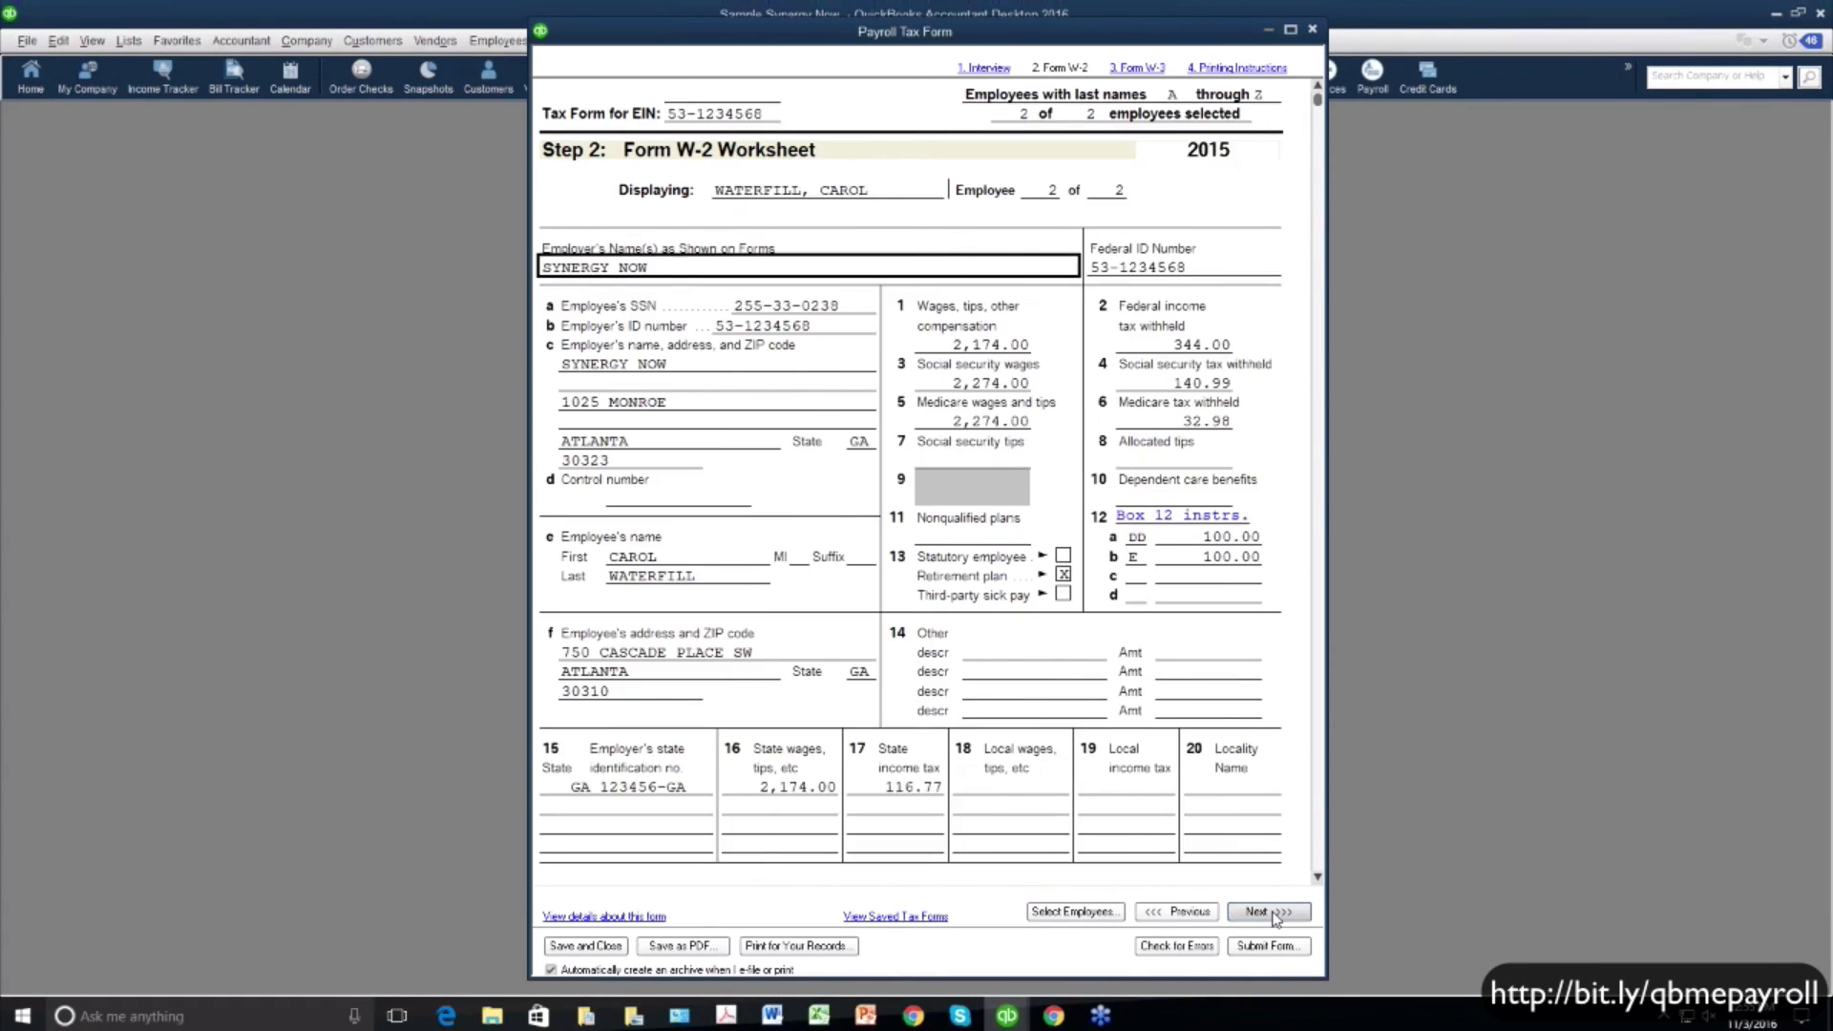
click(1273, 912)
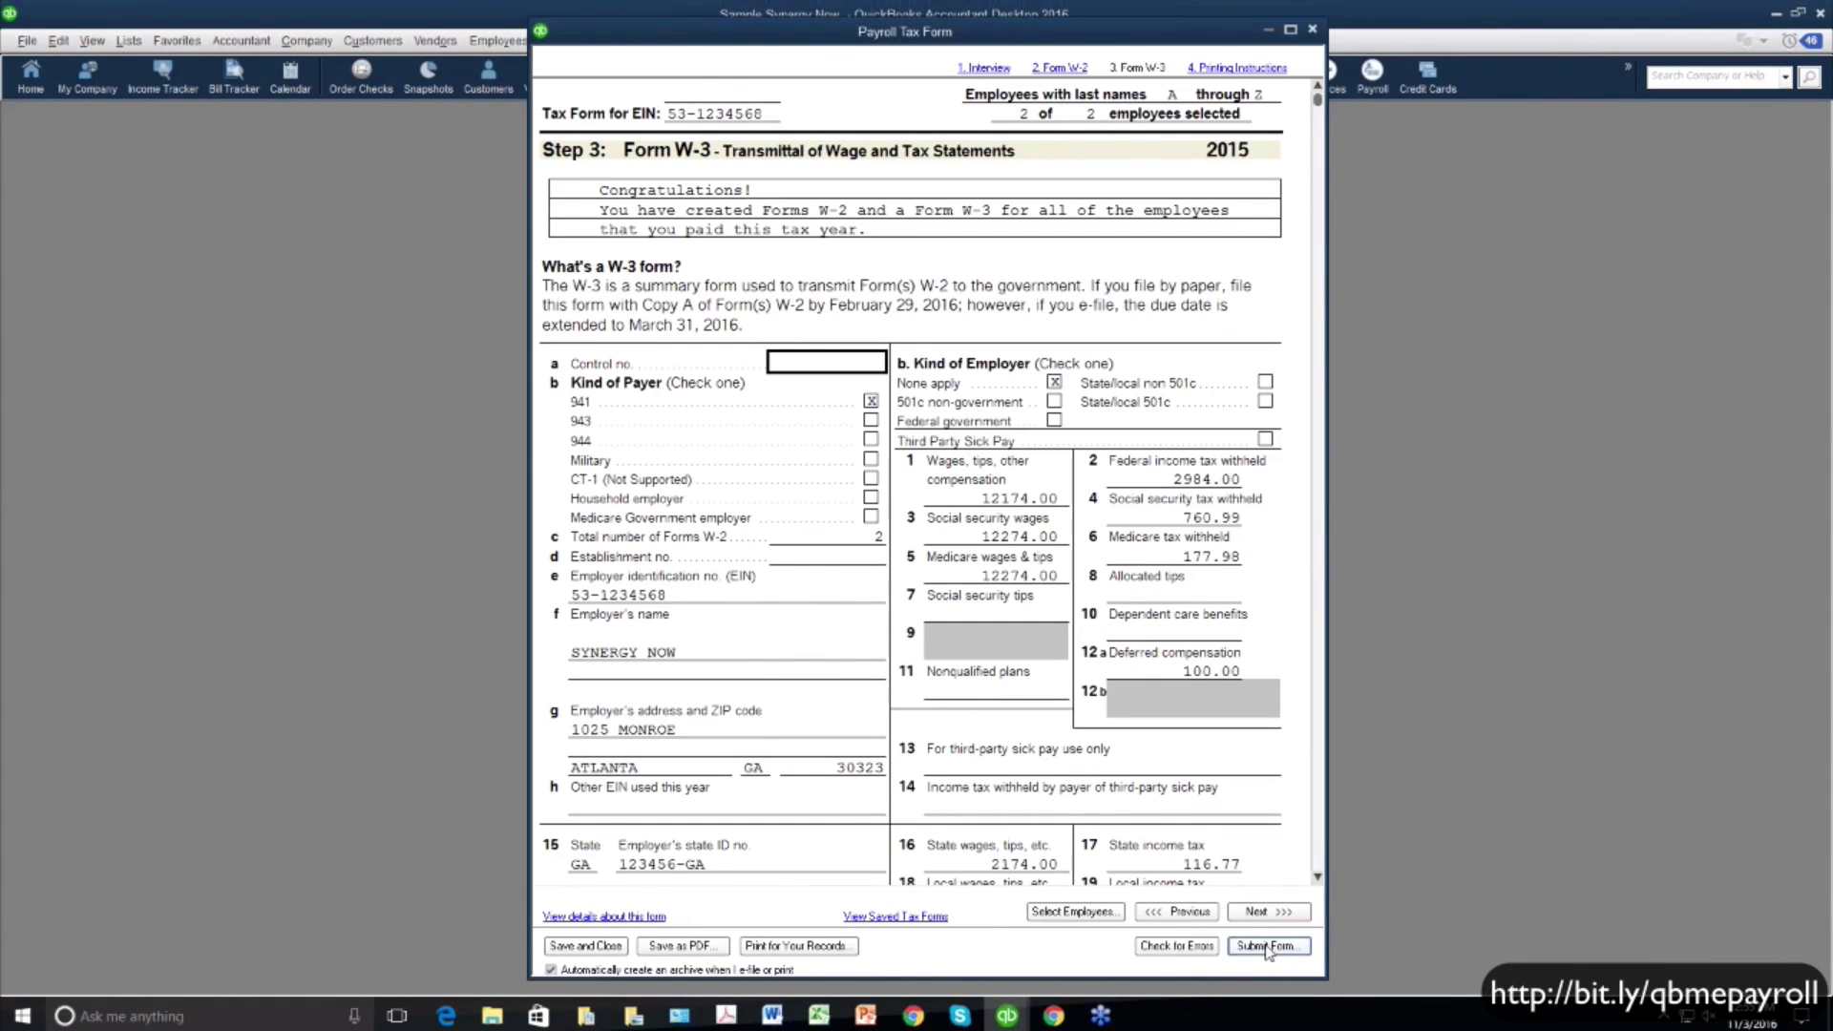
Examine the W-2 and W-3 print options, selecting Copy D for your records and Copy A for the SSA, and close without printing
click(1267, 947)
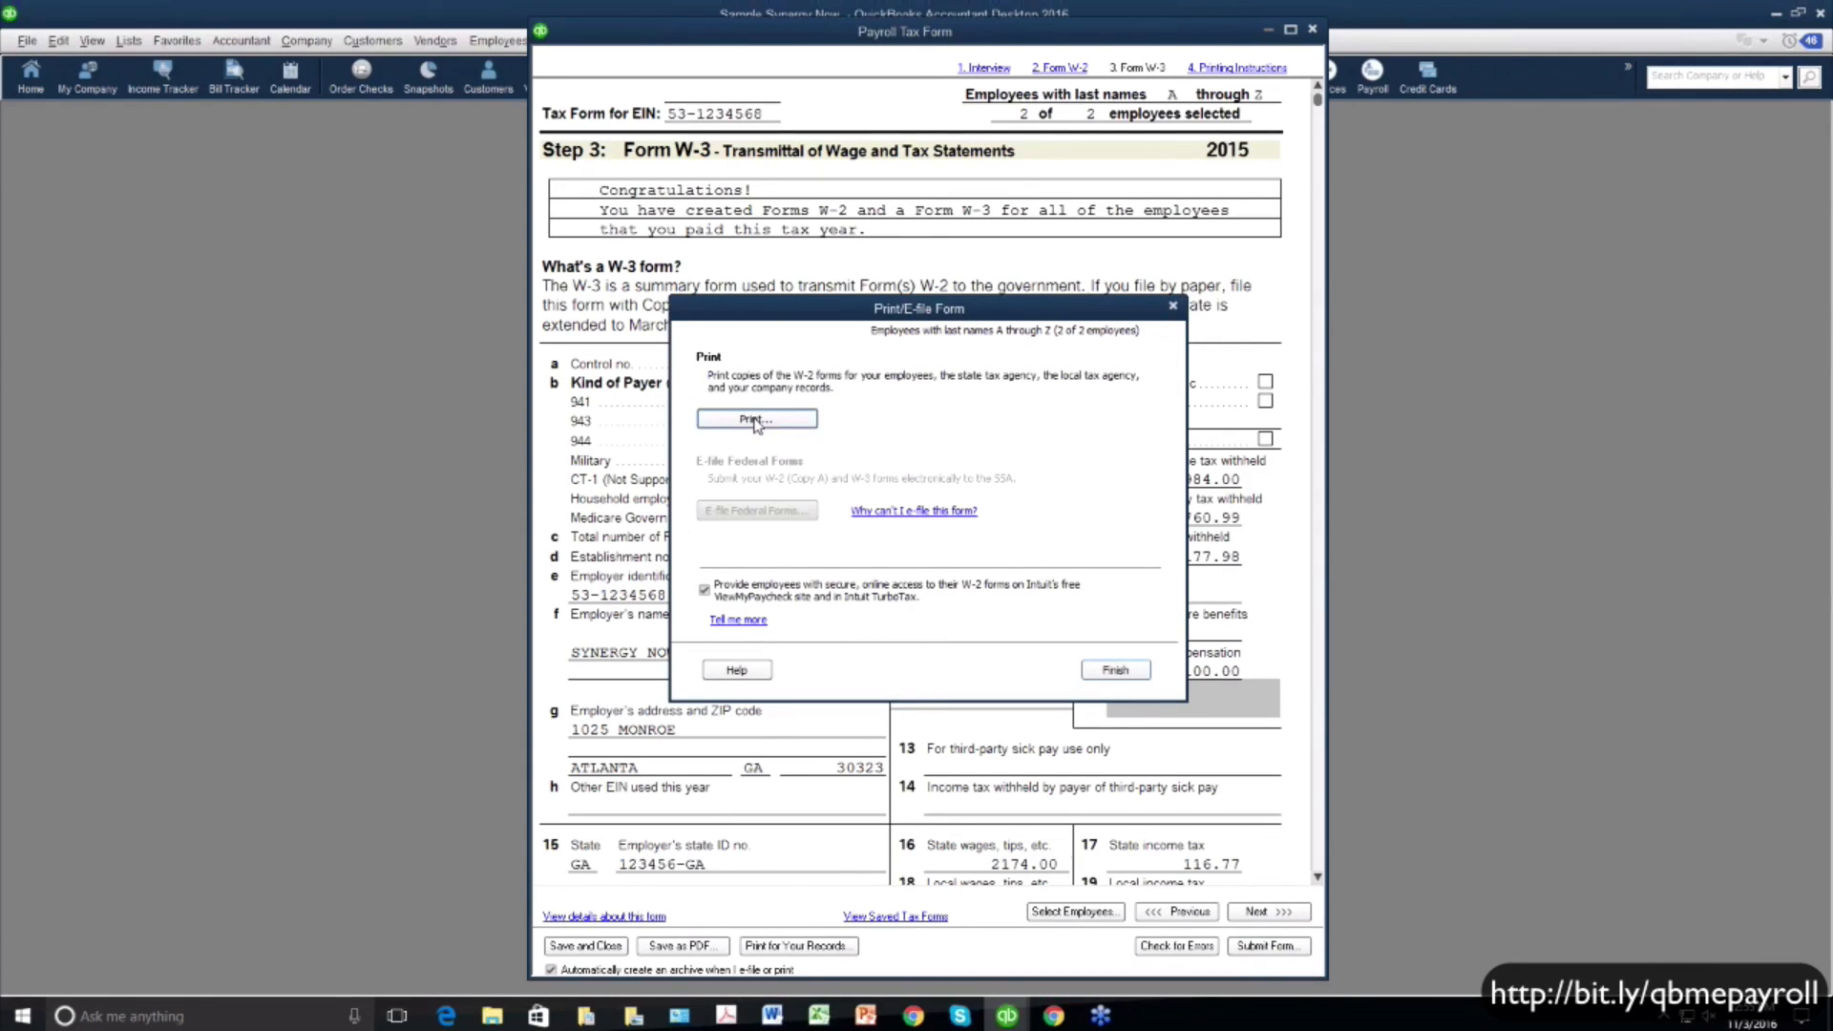
click(754, 420)
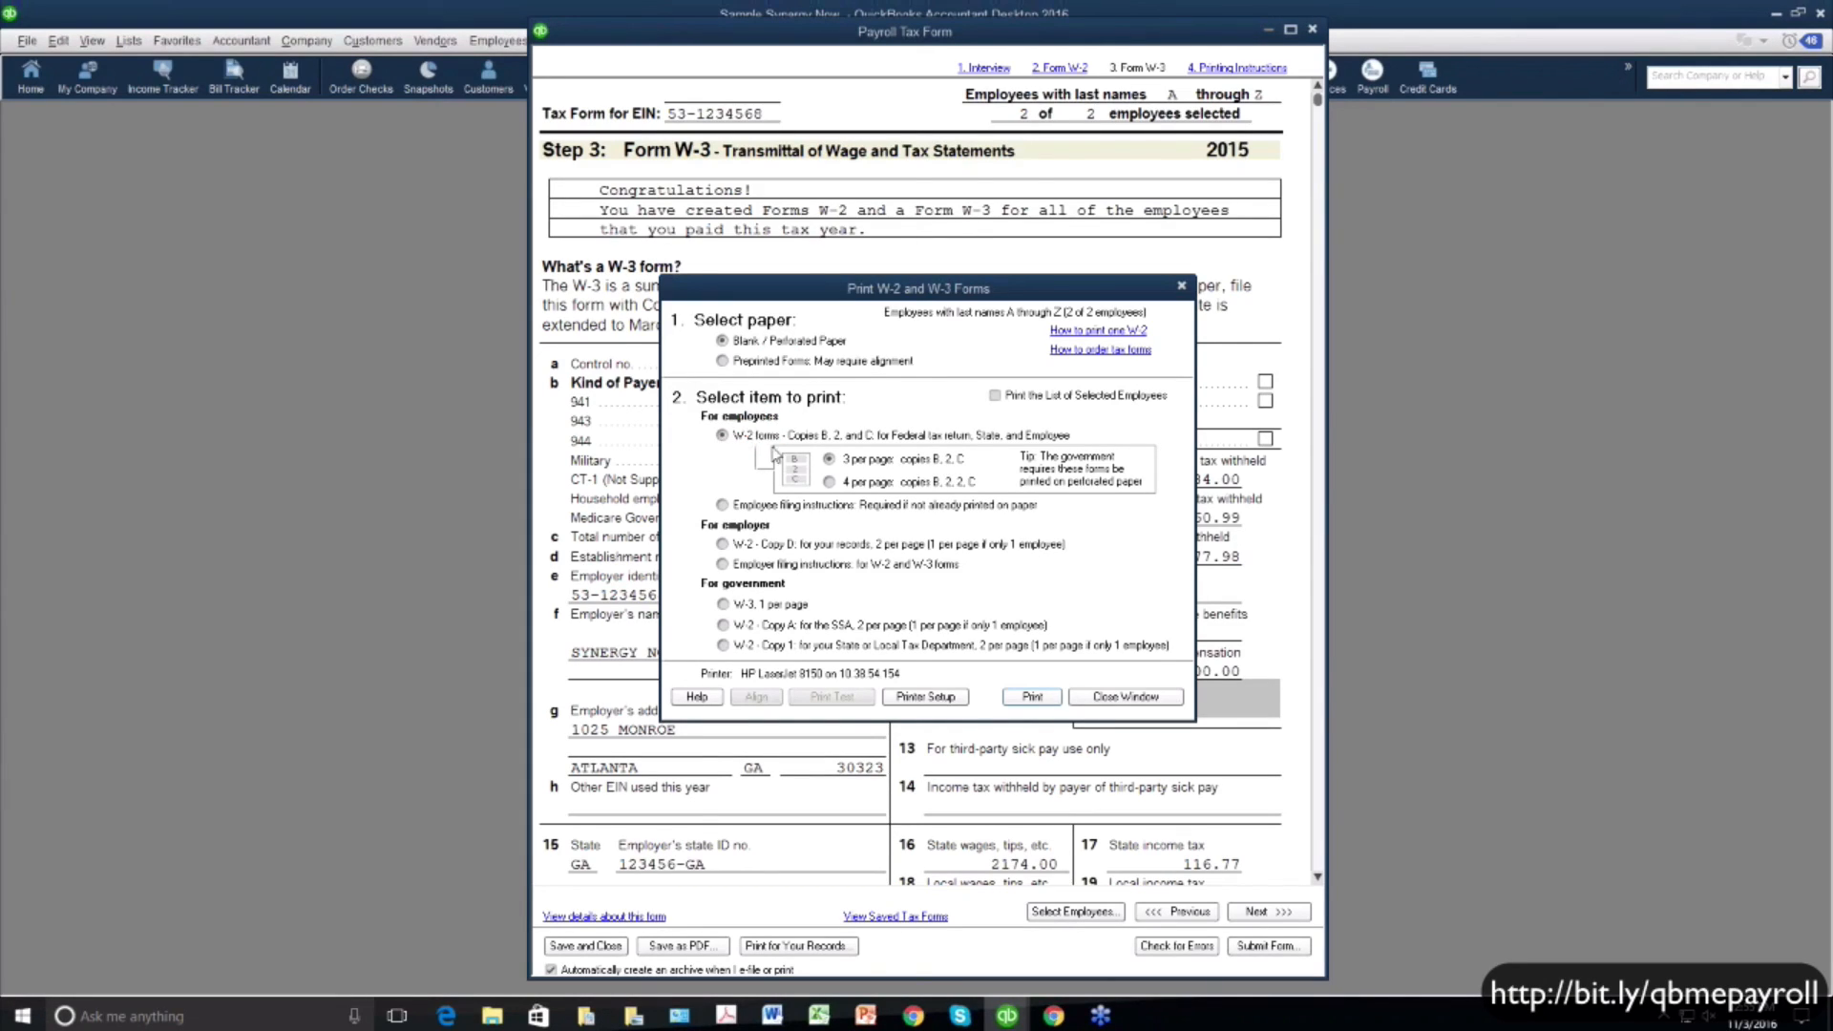
click(722, 545)
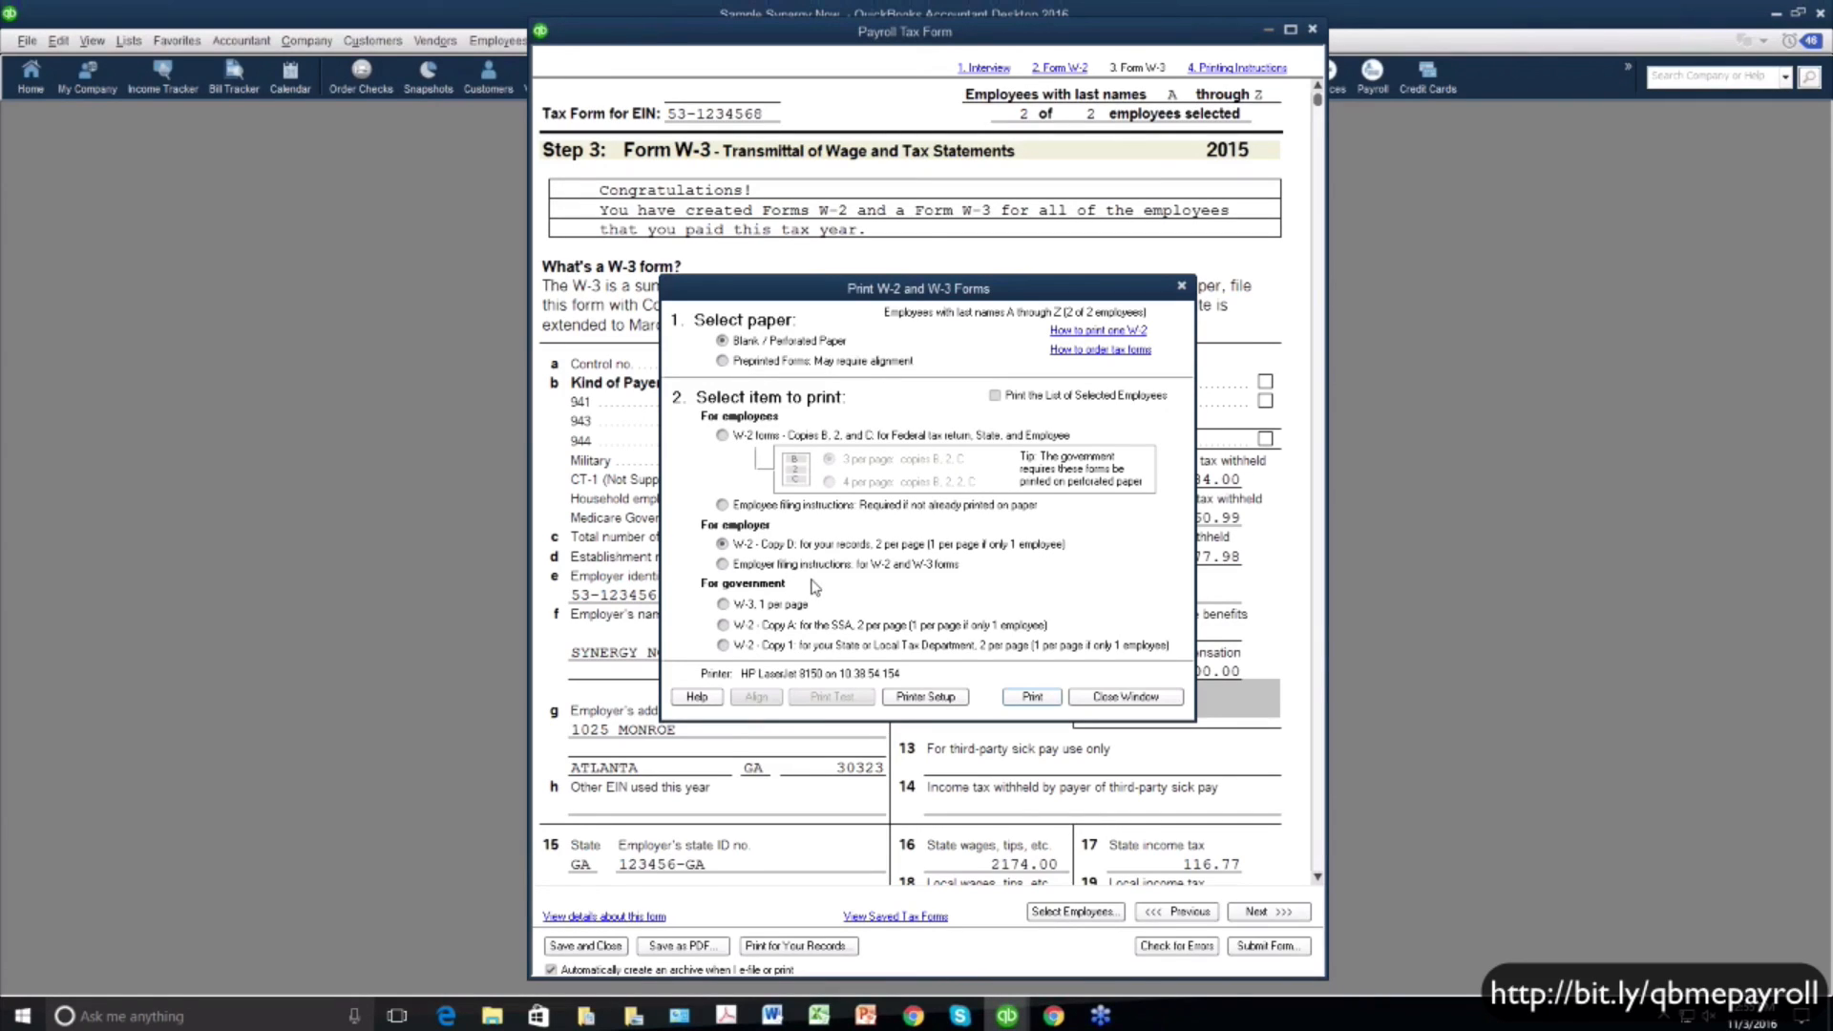
click(724, 626)
click(1126, 697)
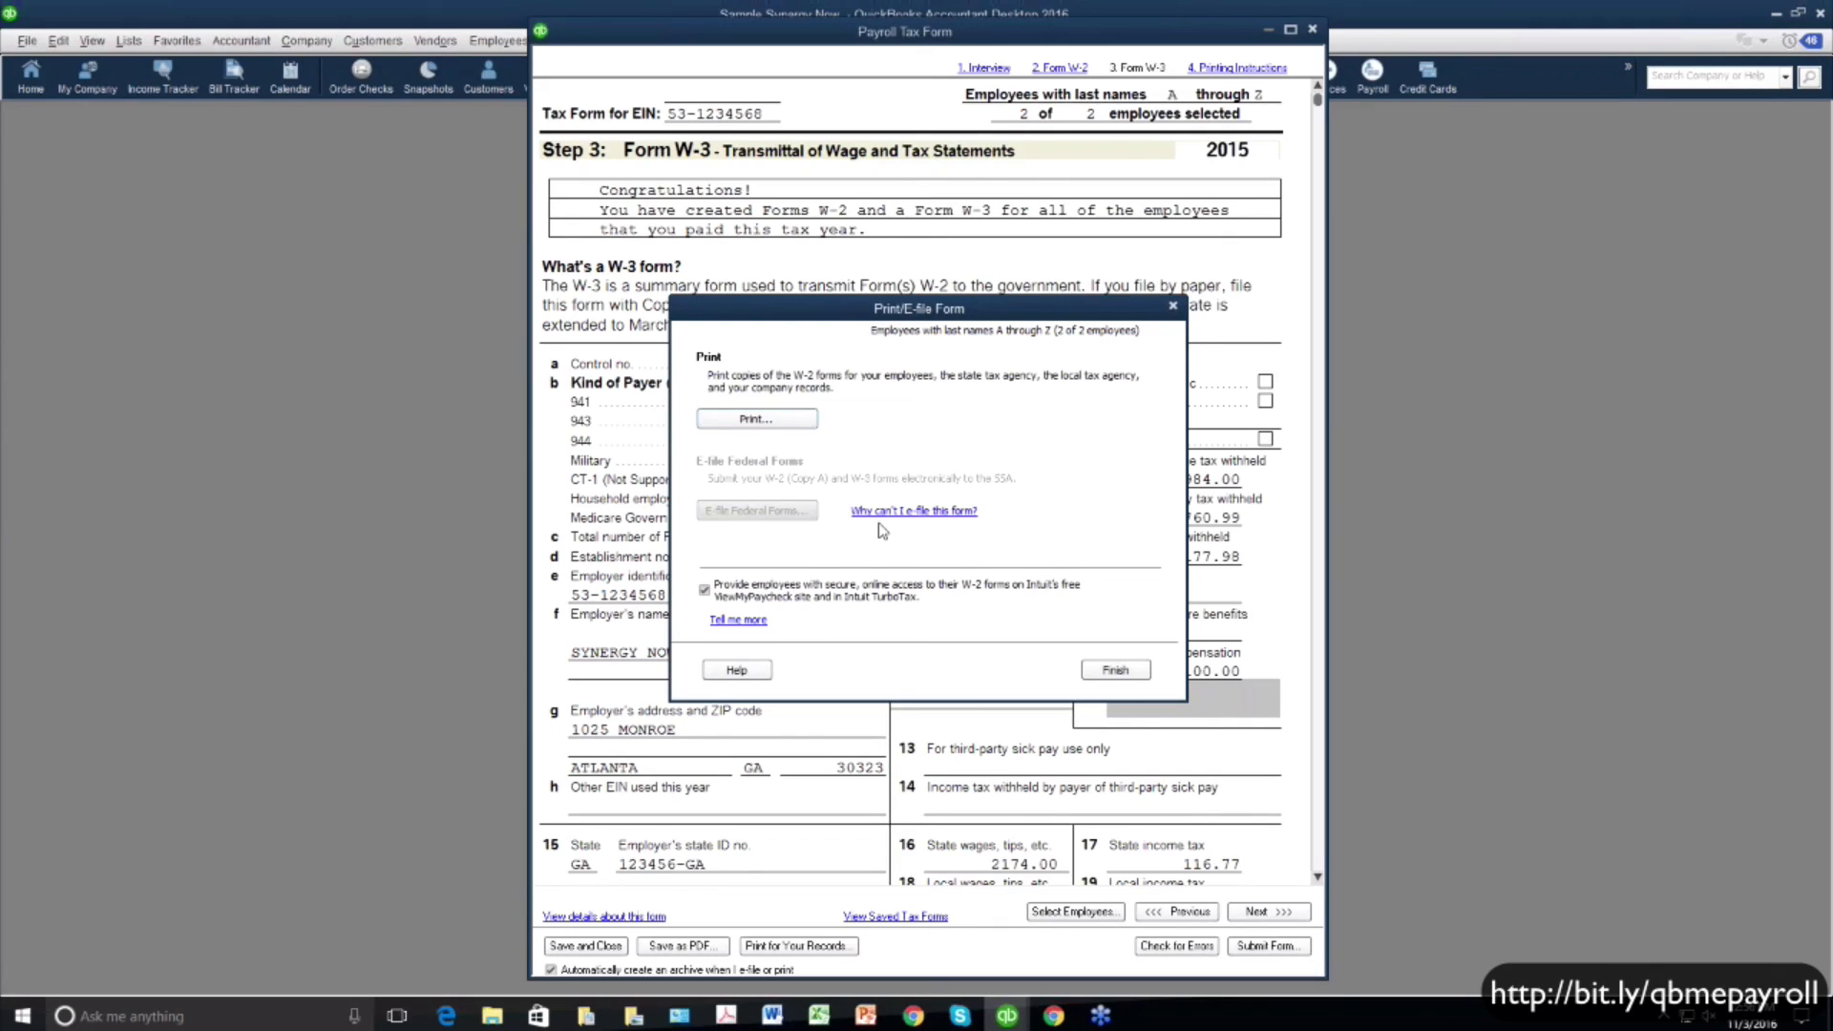
Switch to the presentation showing the Setting Up Payroll slide
key(alt)
key(alt+Tab)
key(alt+Tab)
key(alt+Tab)
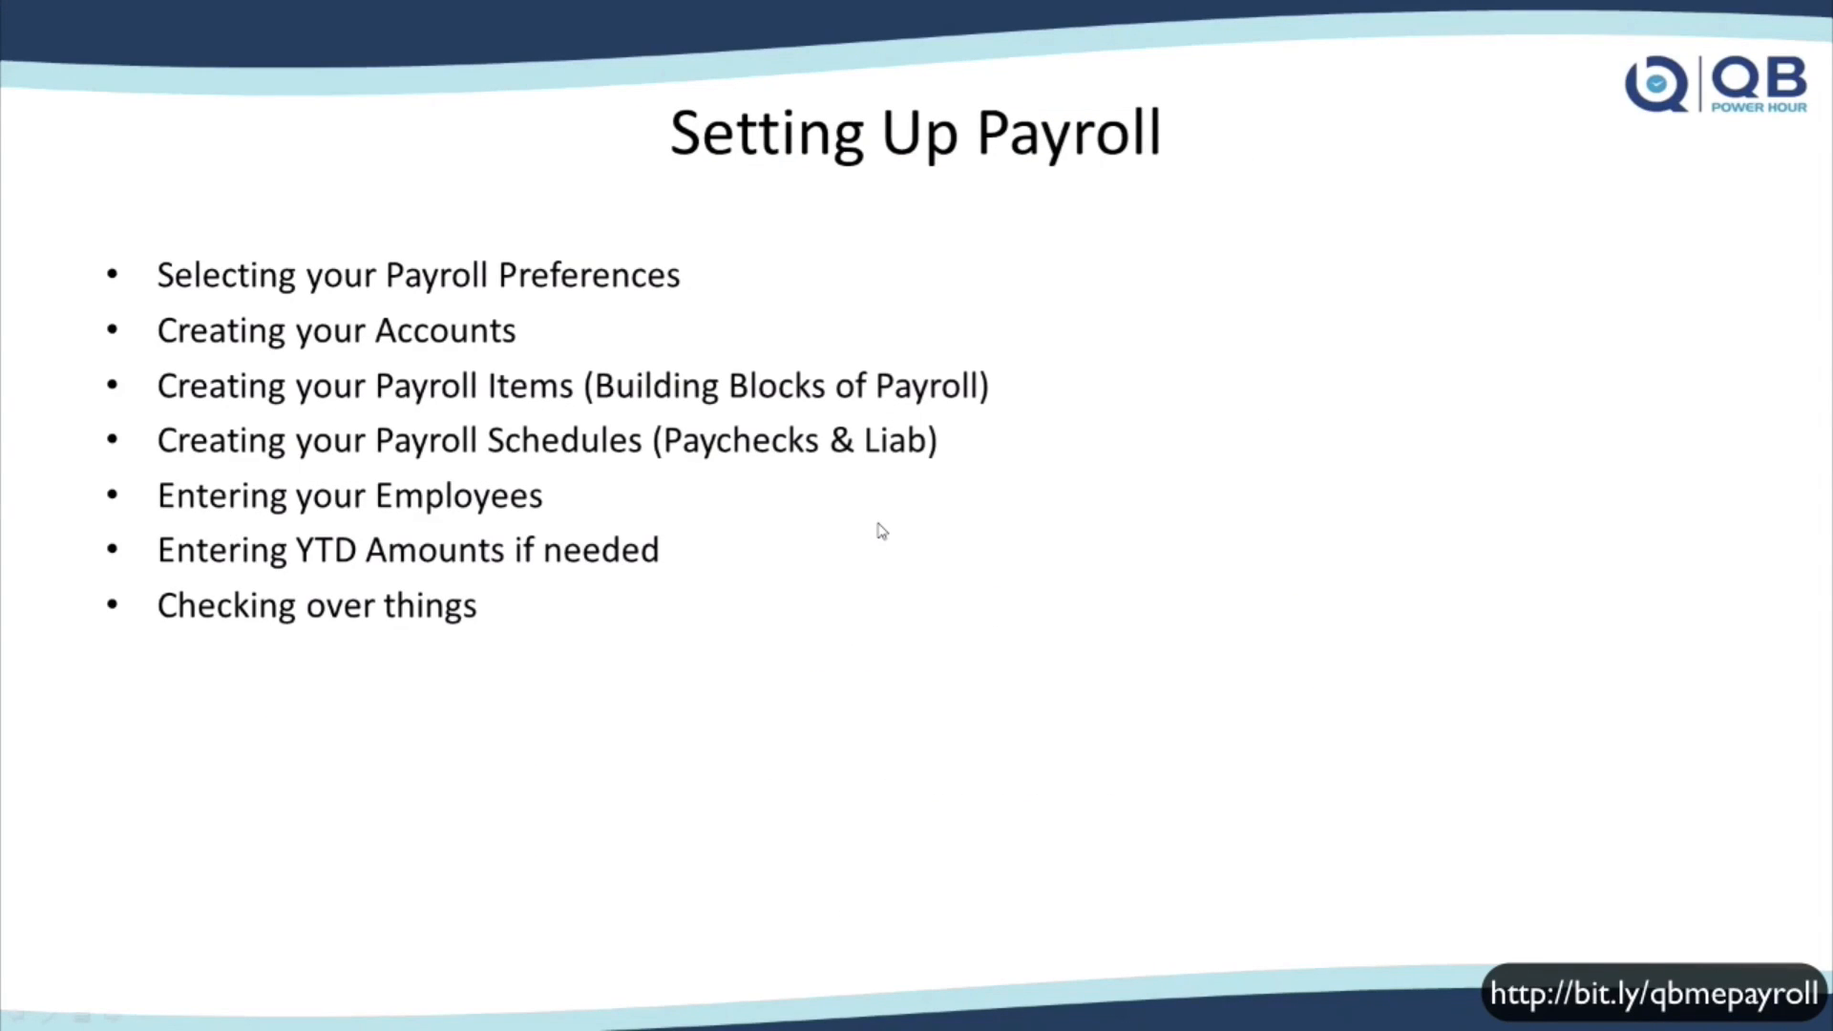
key(Right)
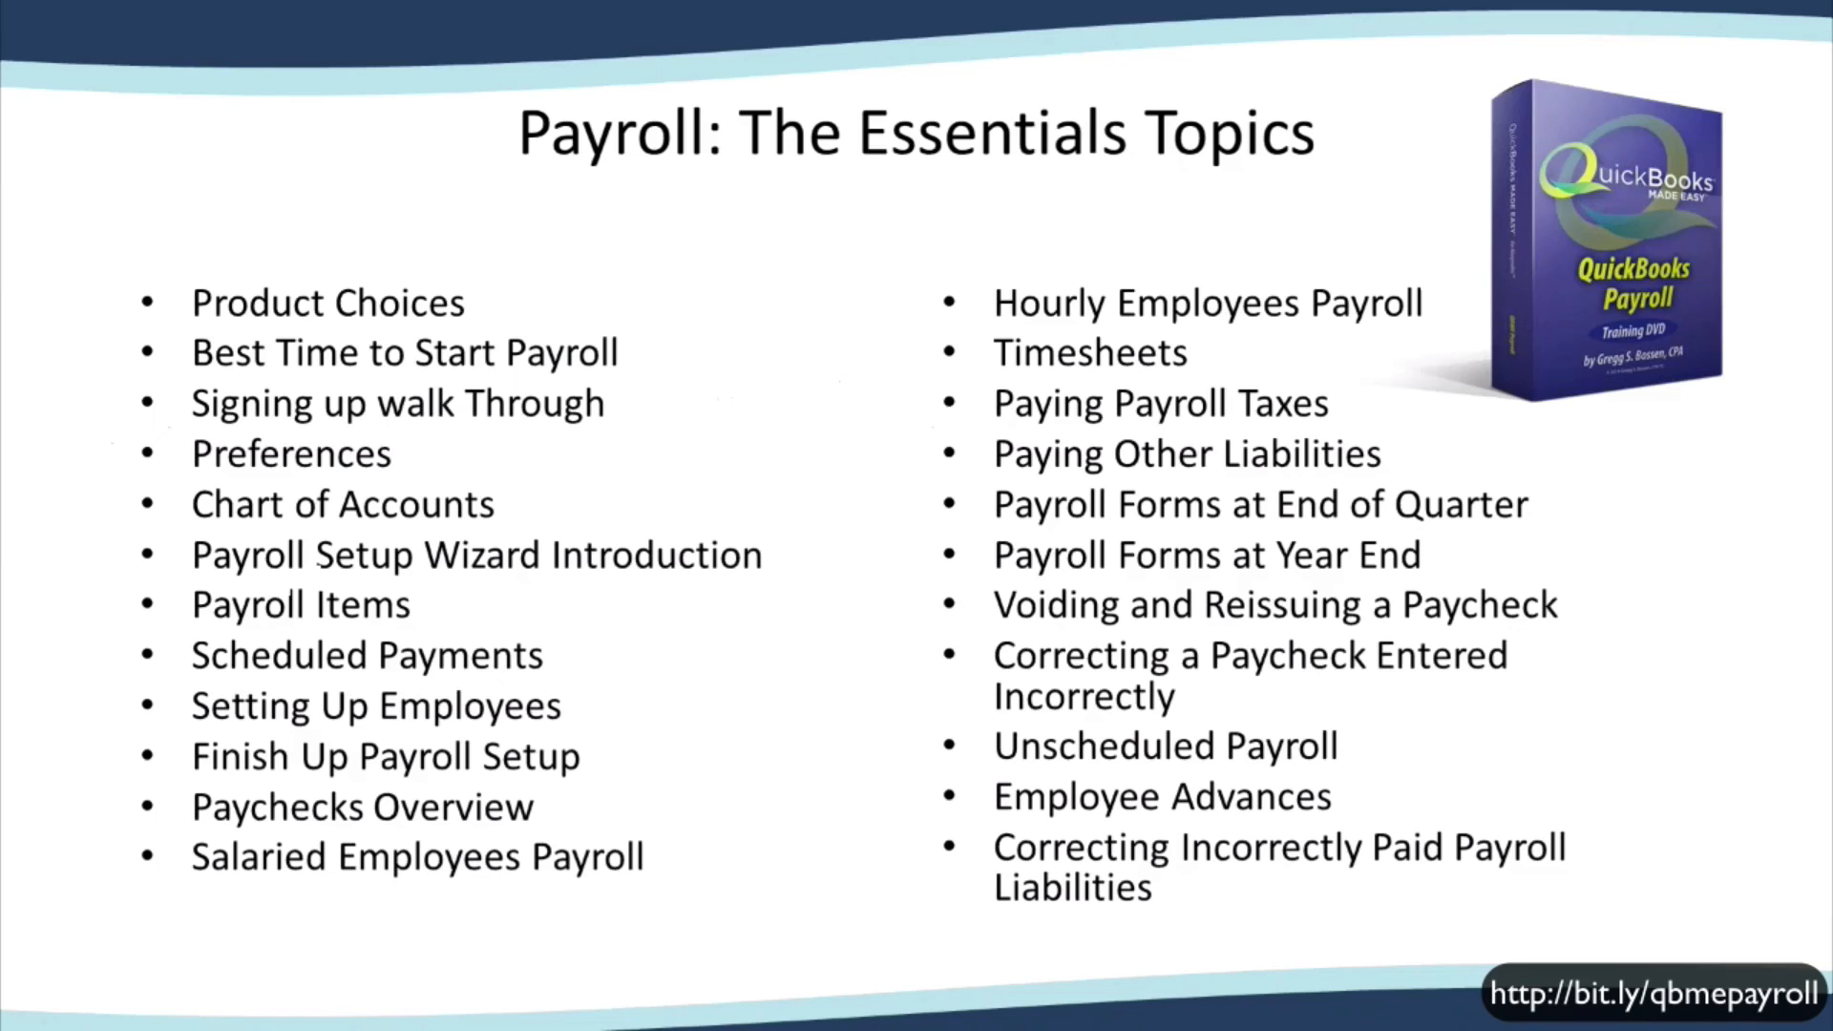